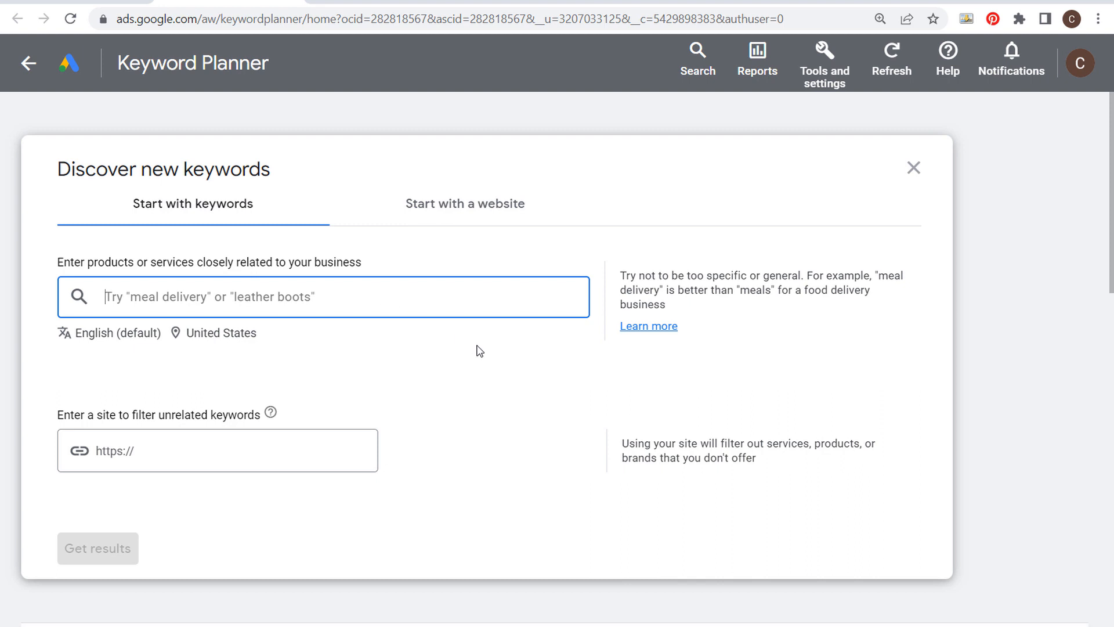
- Generate keyword ideas for "farmhouse decor" and review the suggested keywords and the search volume trend chart
type("farmhouse dec")
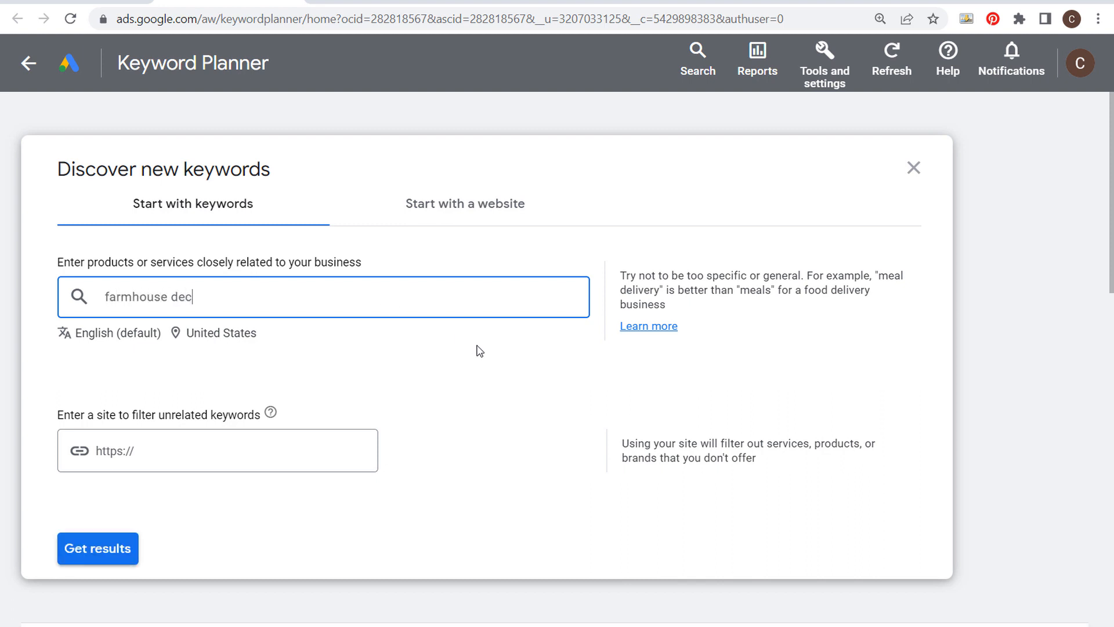
type("or")
key("Return")
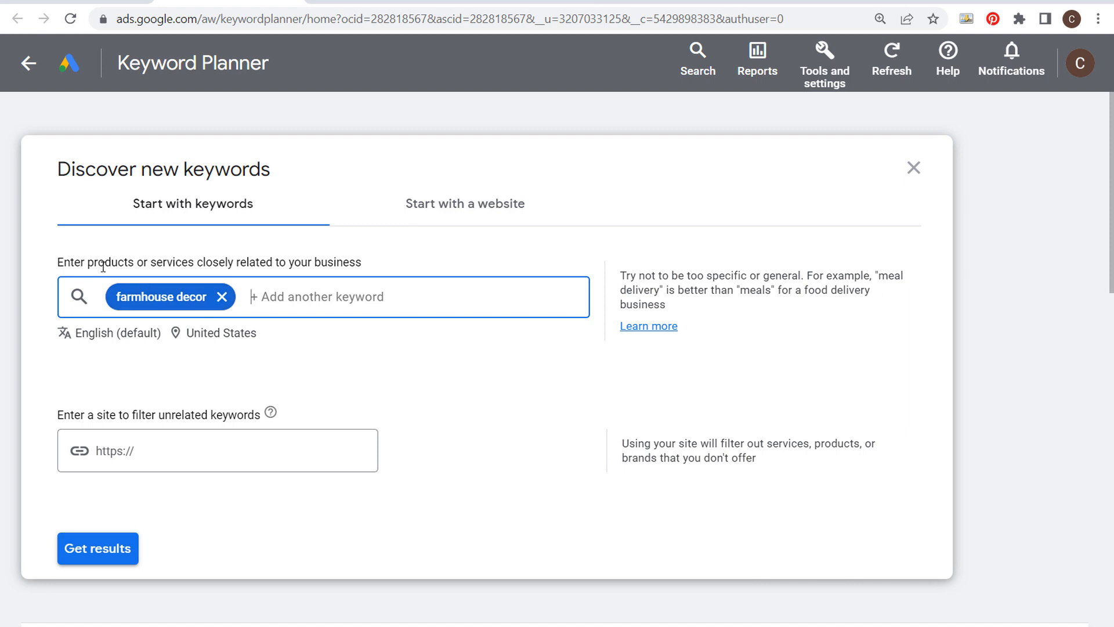
left_click(117, 549)
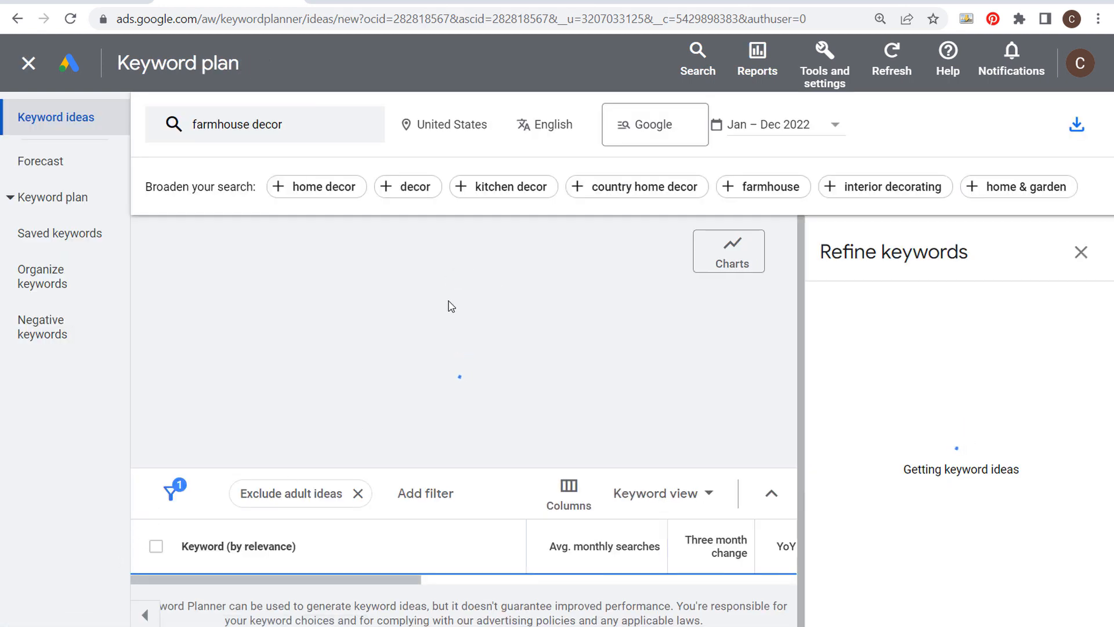
scroll(155, 375, "down", 4)
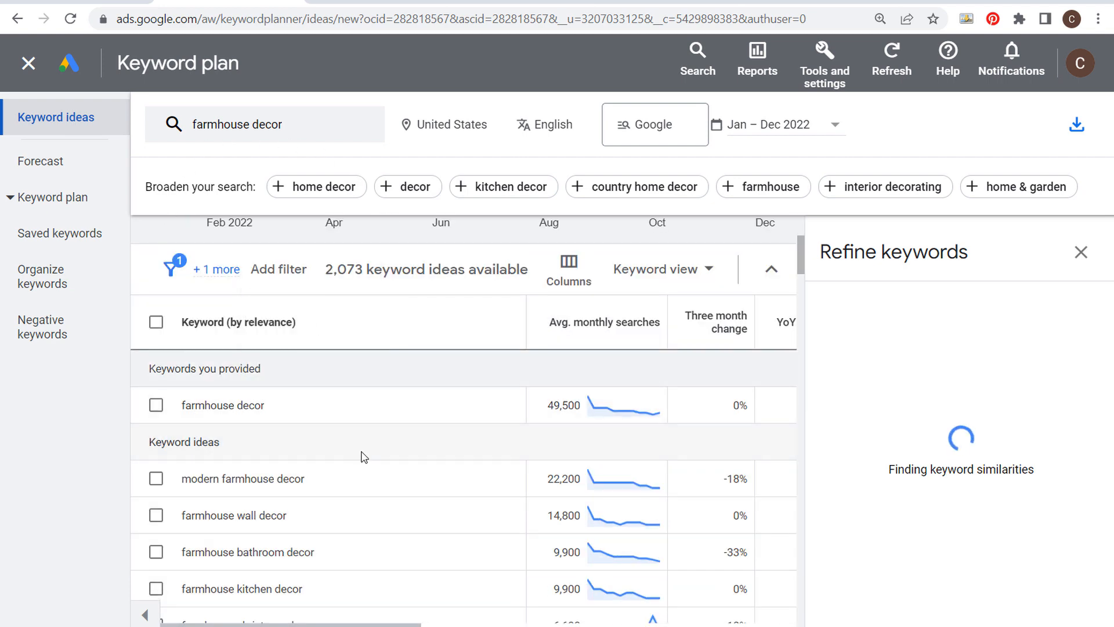
scroll(395, 540, "down", 3)
scroll(405, 500, "down", 2)
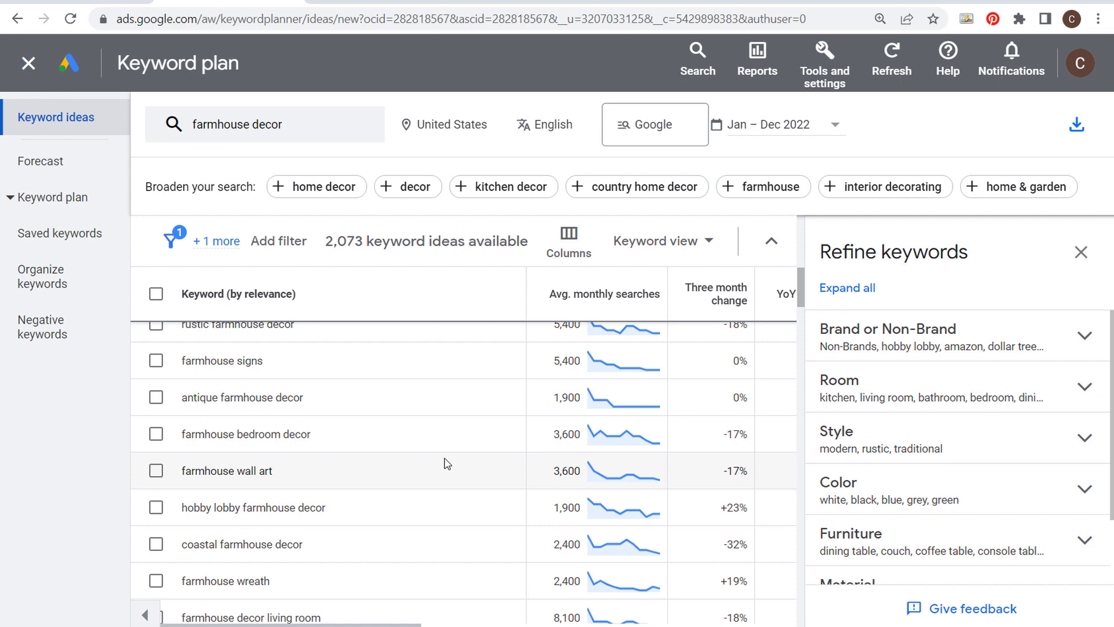
scroll(448, 456, "up", 10)
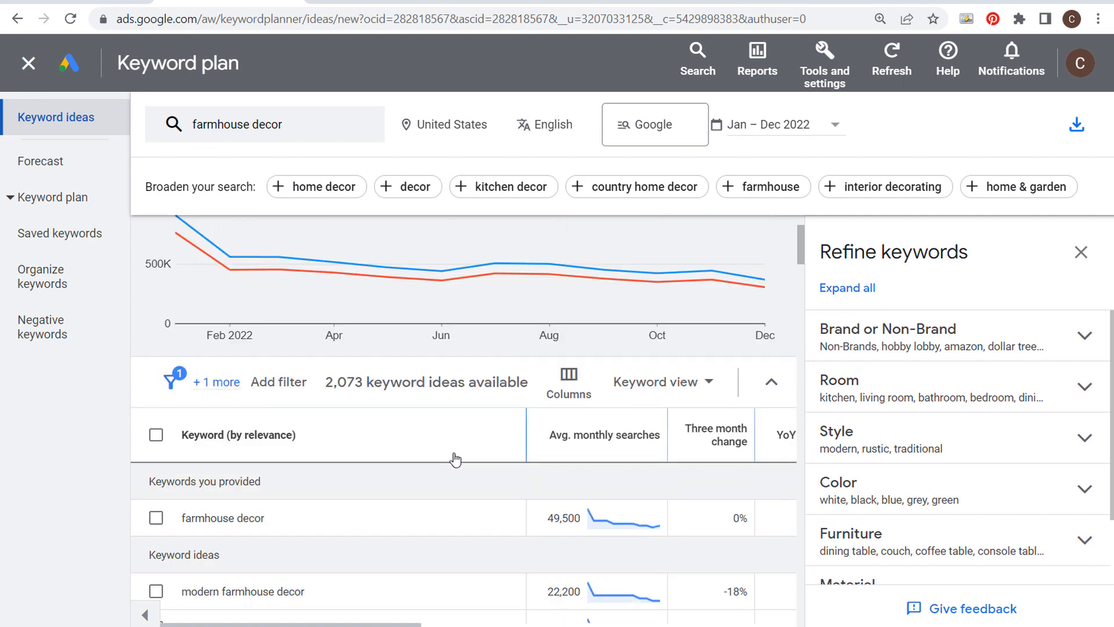
mouse_move(498, 318)
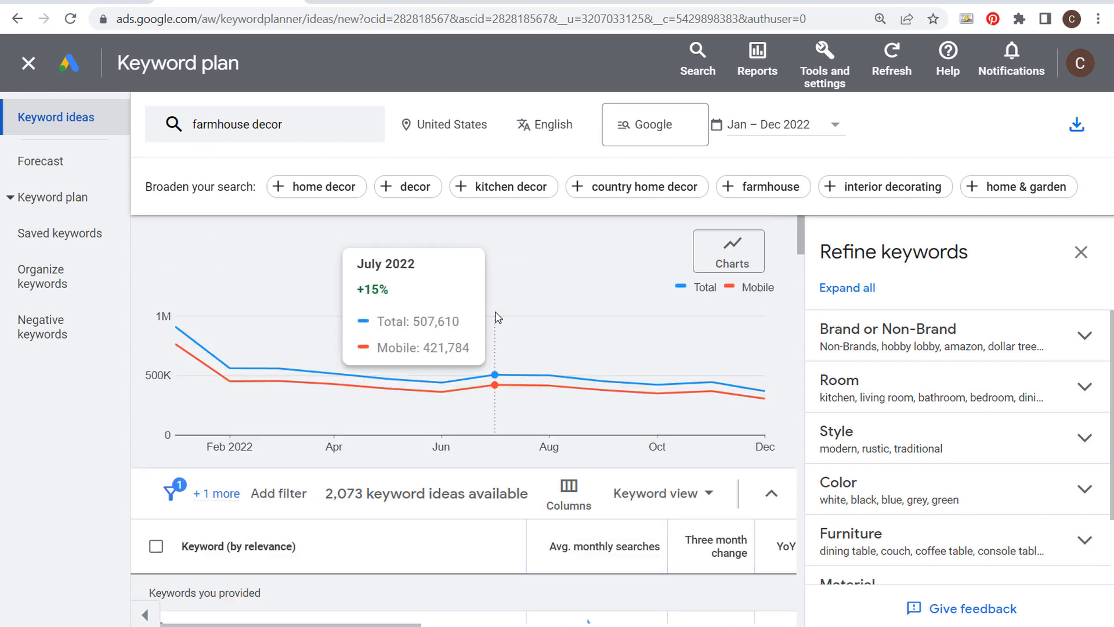
- Leave the keyword plan for the All campaigns overview and reopen Keyword Planner from there
left_click(28, 62)
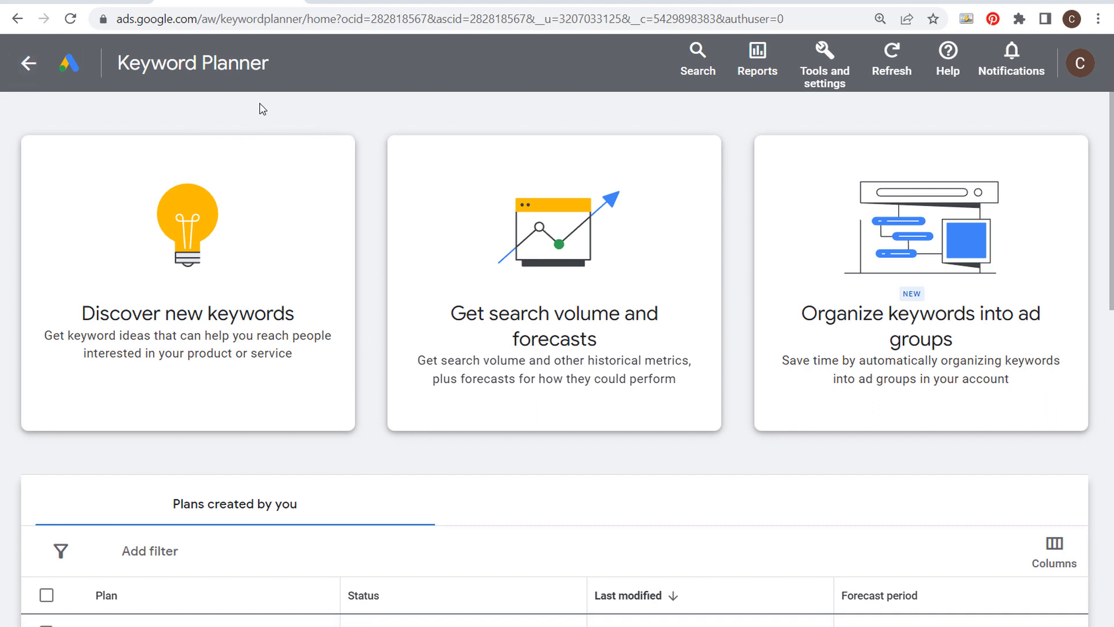
left_click(204, 63)
left_click(490, 68)
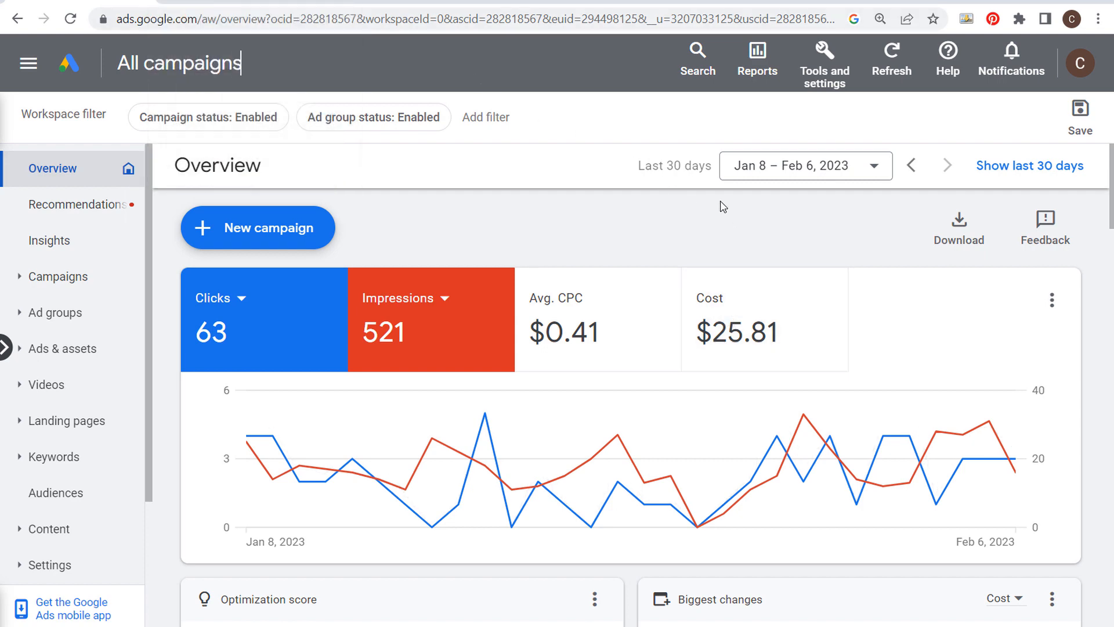
left_click(824, 74)
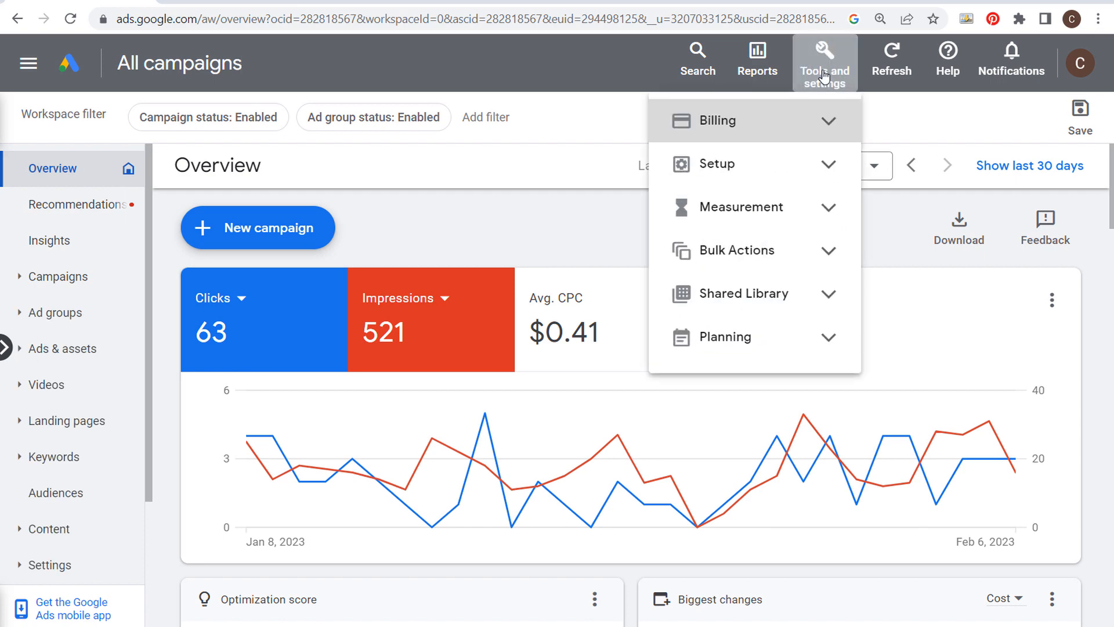
left_click(829, 338)
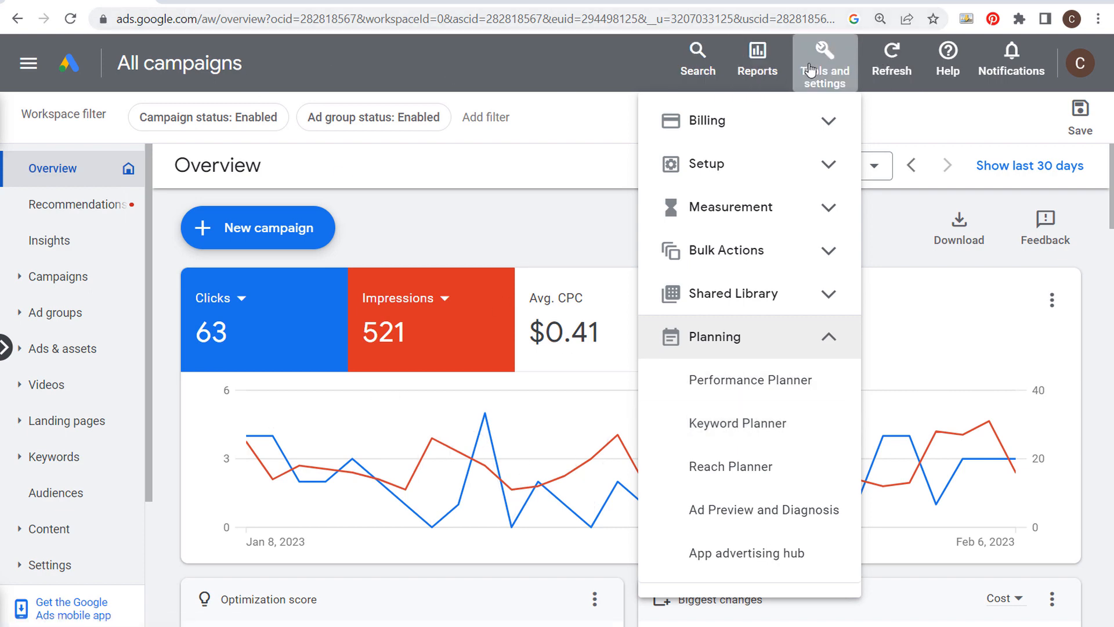
left_click(737, 424)
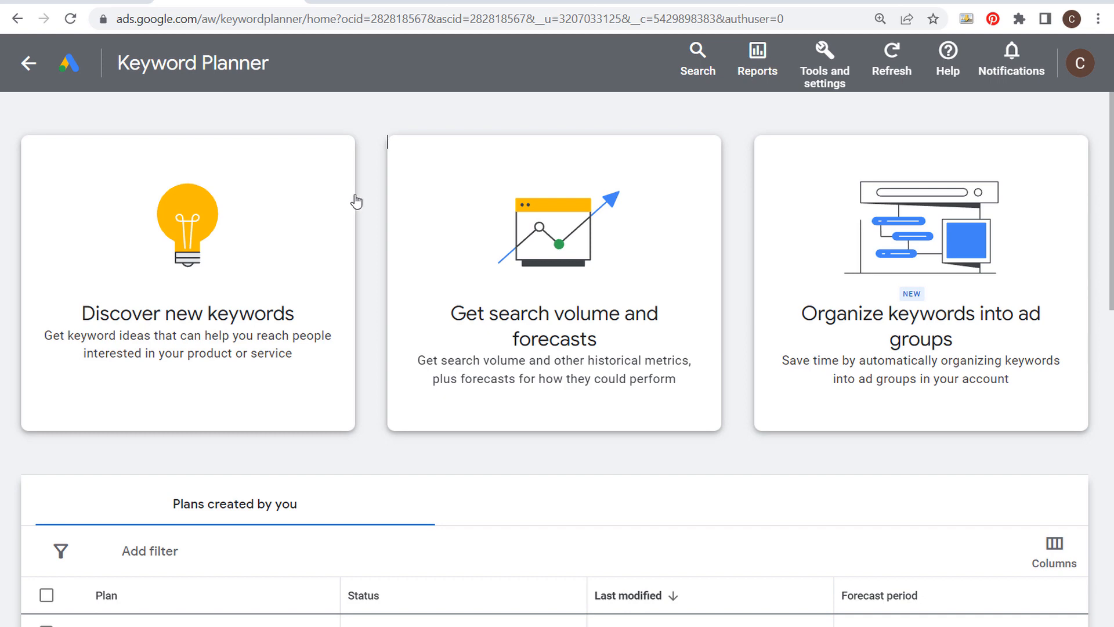
- Look through the previously created keyword plans, then start discovering new keywords
scroll(355, 202, "down", 4)
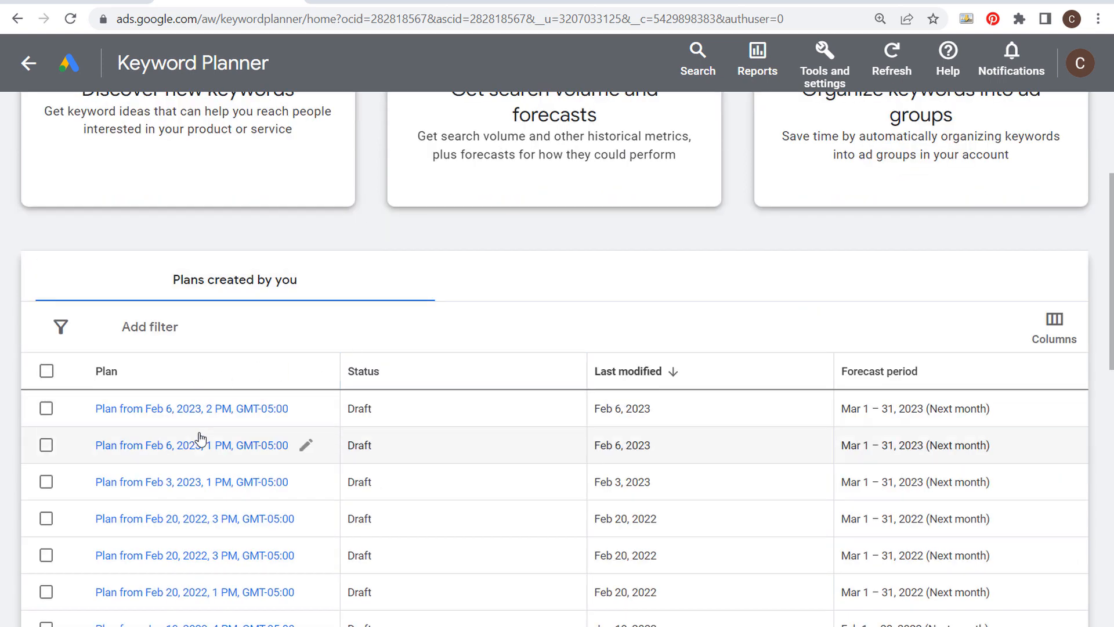
scroll(433, 415, "down", 4)
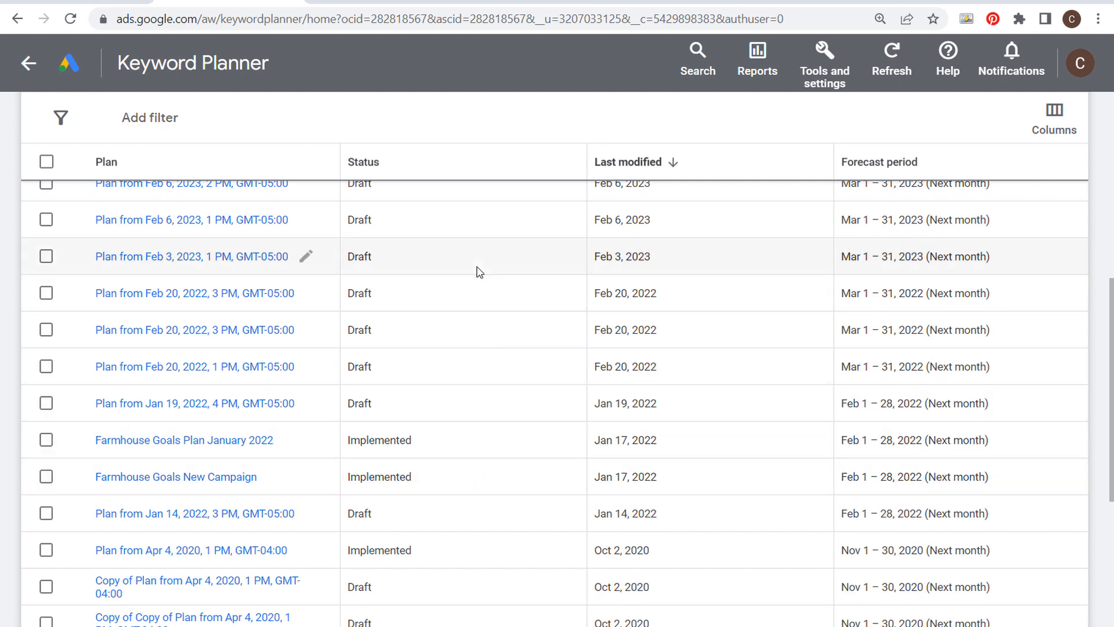
scroll(477, 272, "up", 10)
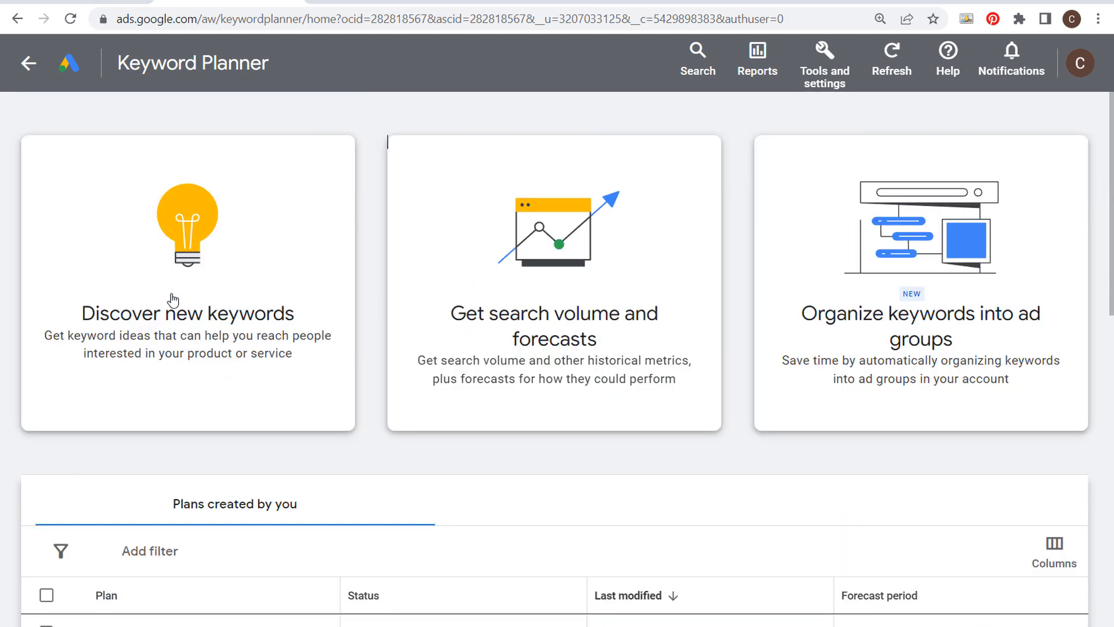
left_click(168, 270)
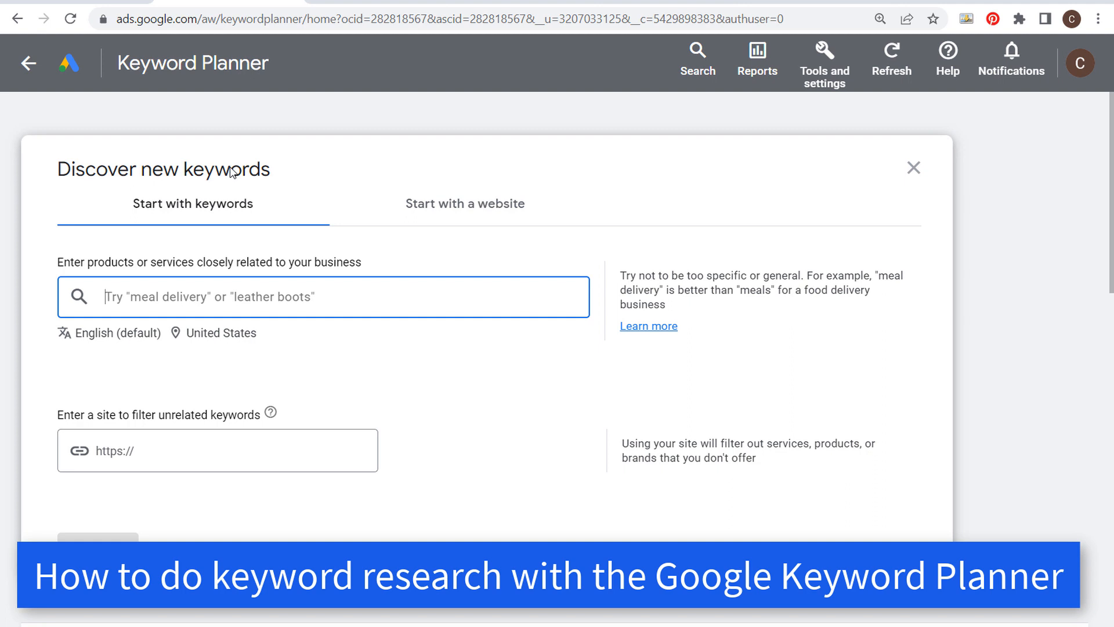
- Switch to the farmhousegoals.com homepage, read its heading and product description for keyword inspiration, and return to Keyword Planner
left_click(353, 2)
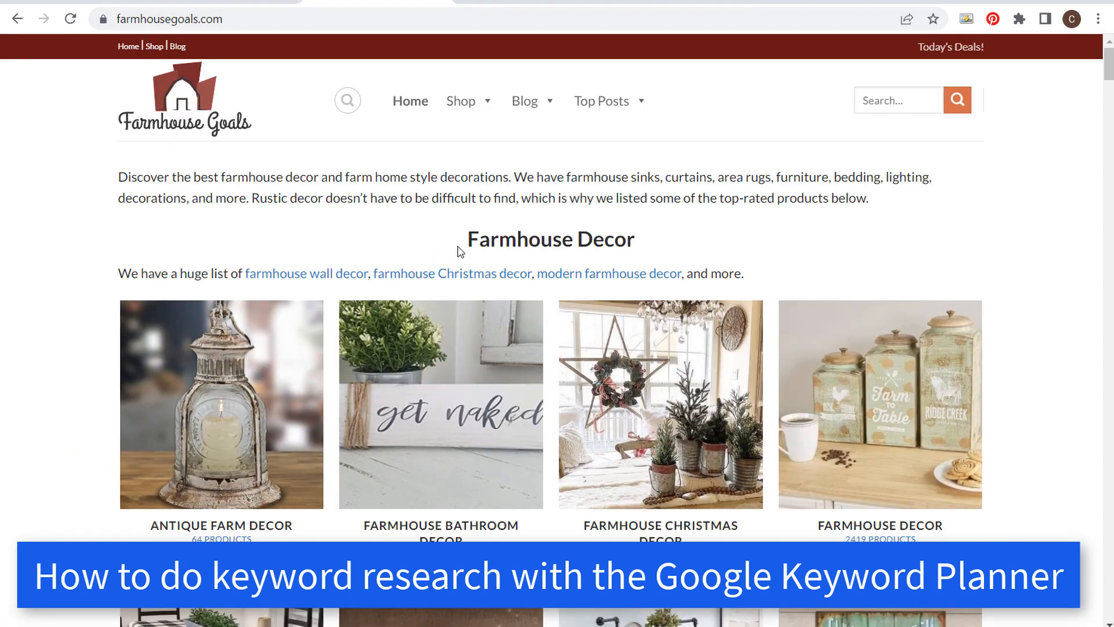
left_click_drag(461, 251, 704, 238)
left_click(714, 236)
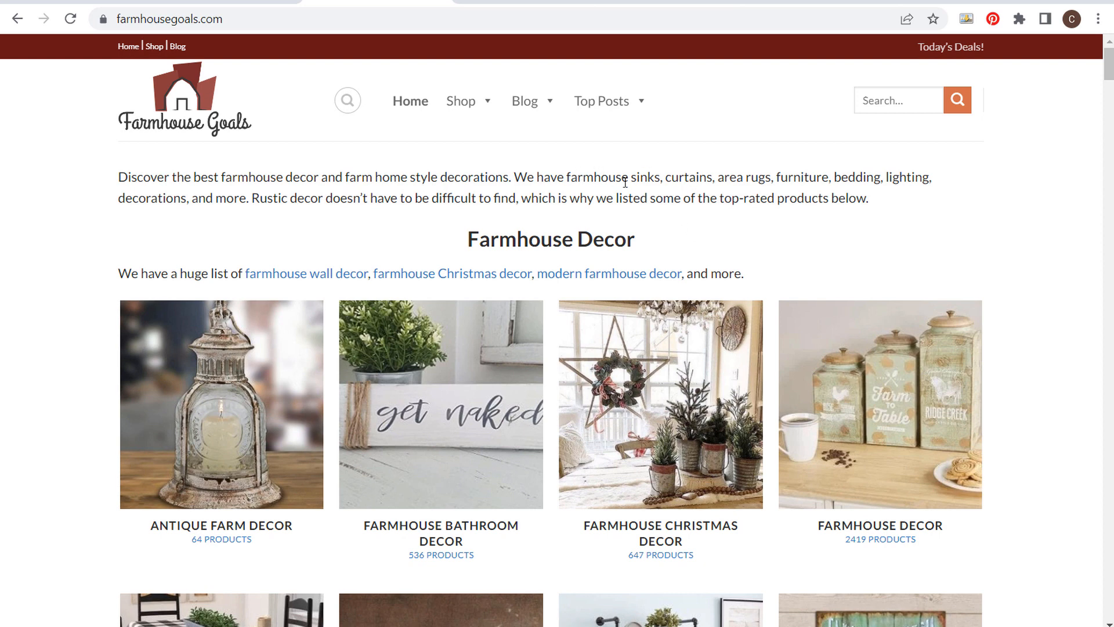
left_click_drag(631, 180, 865, 186)
left_click(549, 178)
left_click(284, 2)
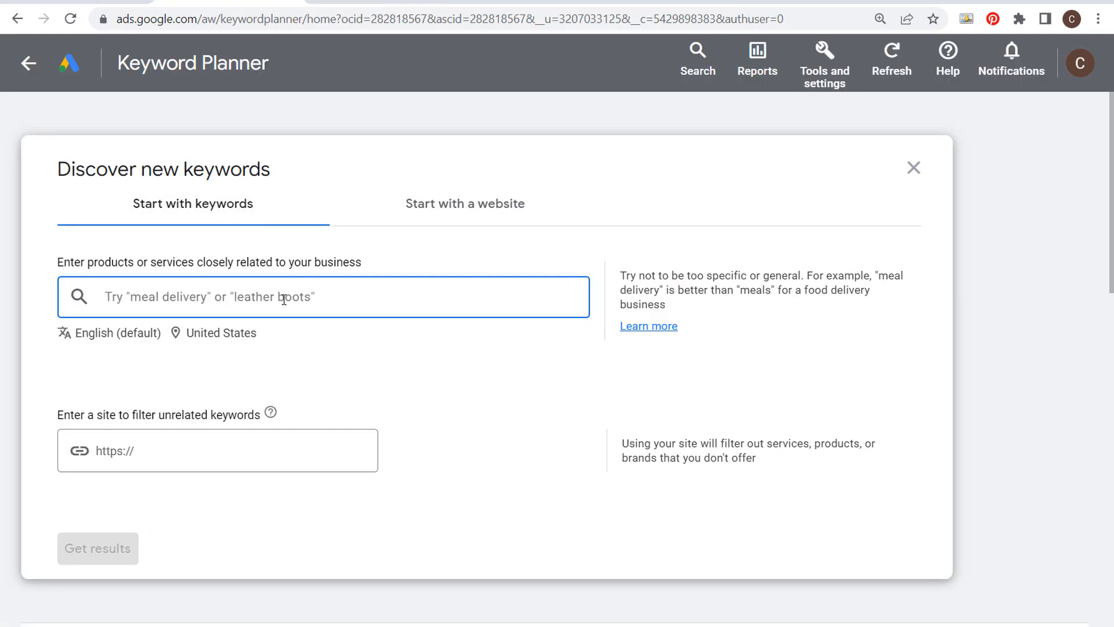
- Generate keyword ideas for "farmhouse decor" after checking the language and location settings, keeping English and United States
type("farmh")
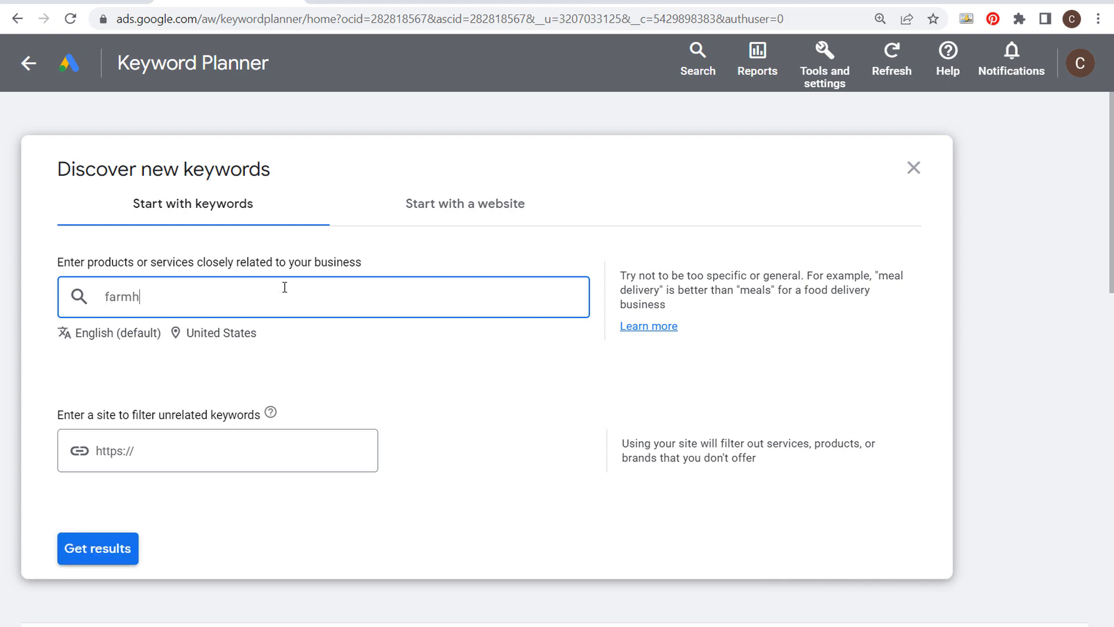
type("ouse decor")
key("Return")
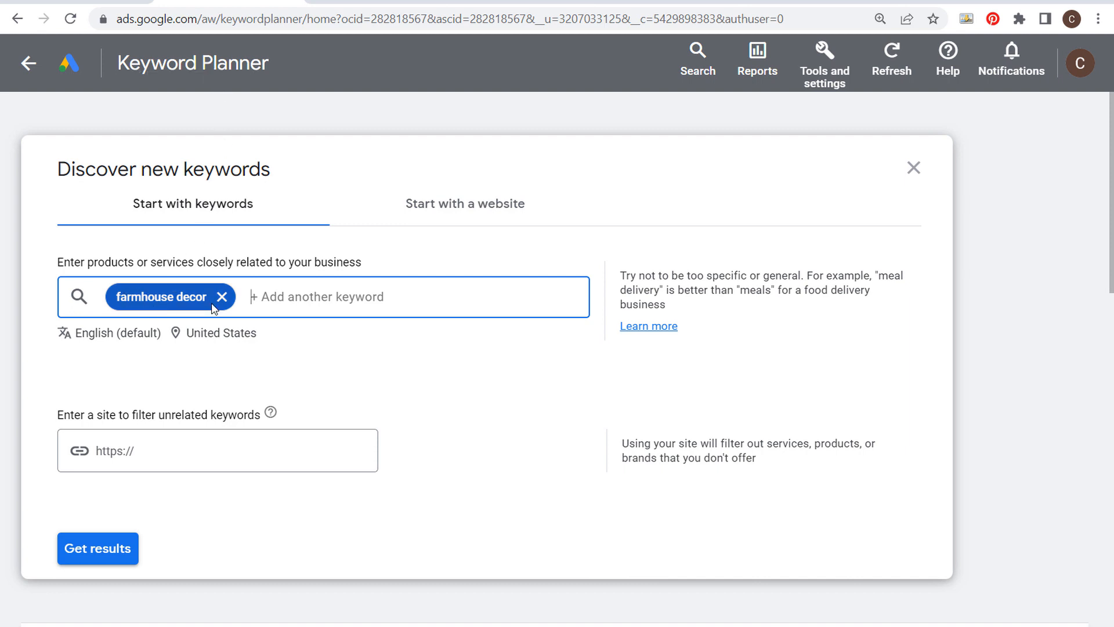
left_click(82, 335)
left_click(360, 376)
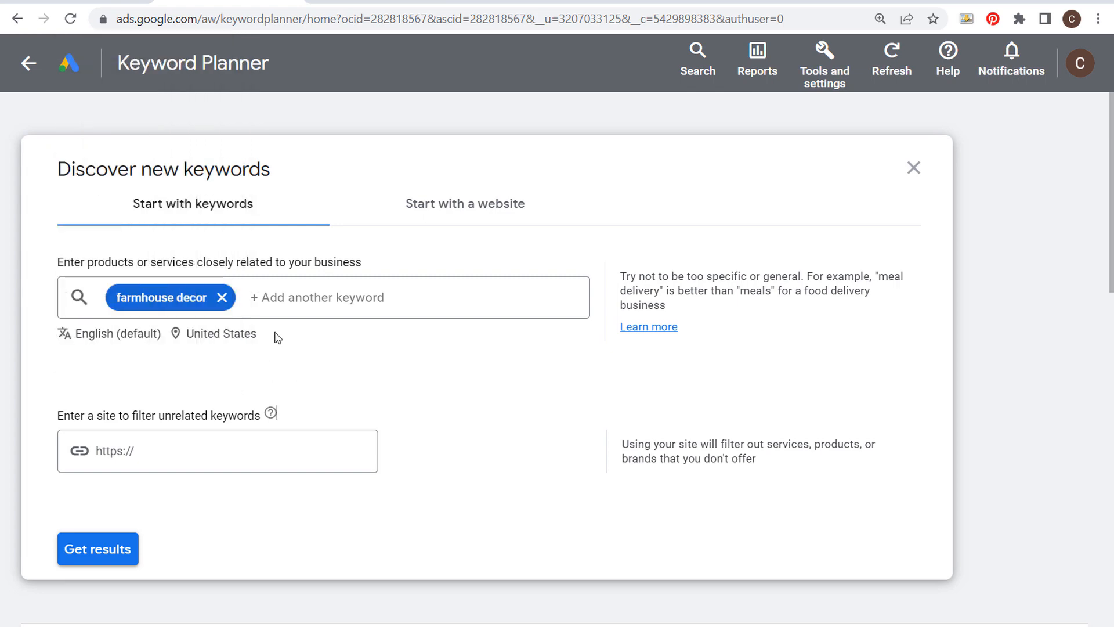
left_click(209, 336)
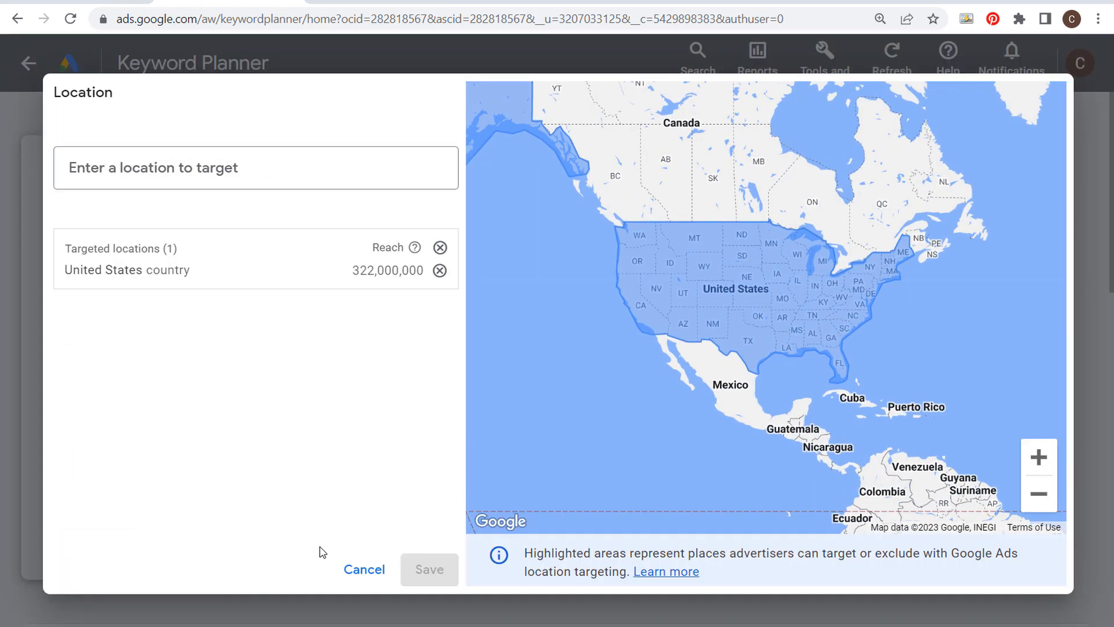
left_click(363, 570)
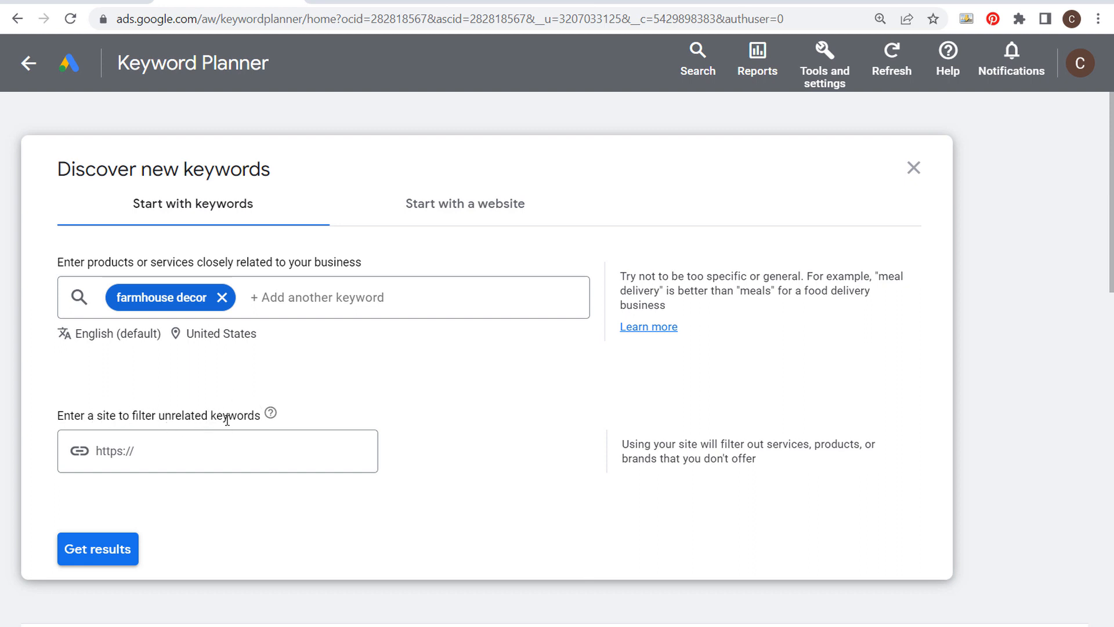
left_click(93, 551)
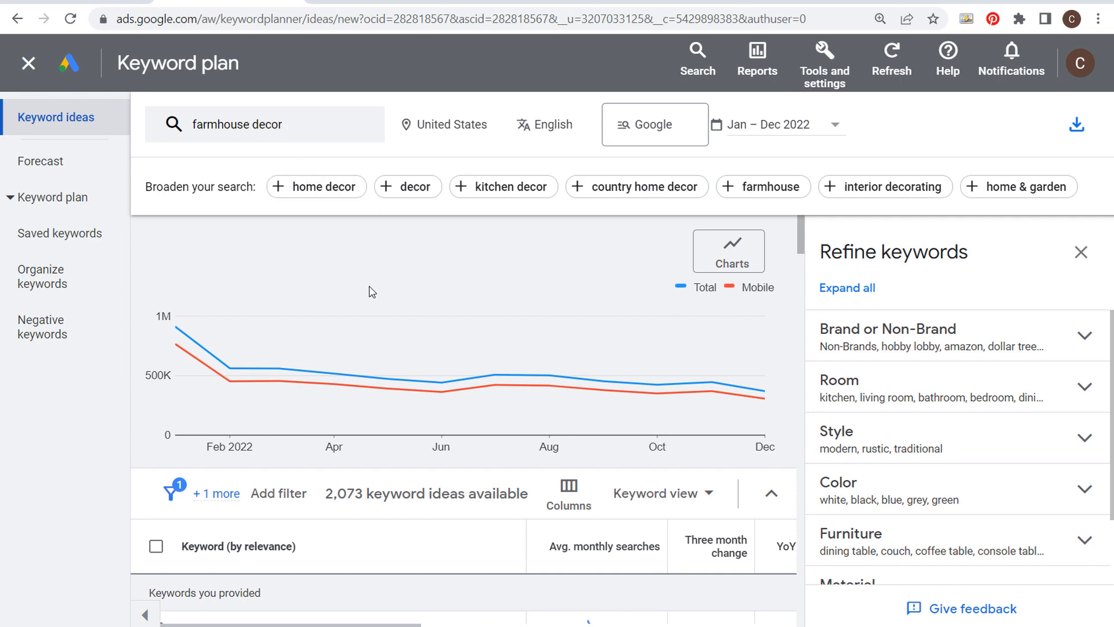
- Examine the keyword ideas, the explanation of average monthly searches, and the available date range options
scroll(399, 340, "down", 2)
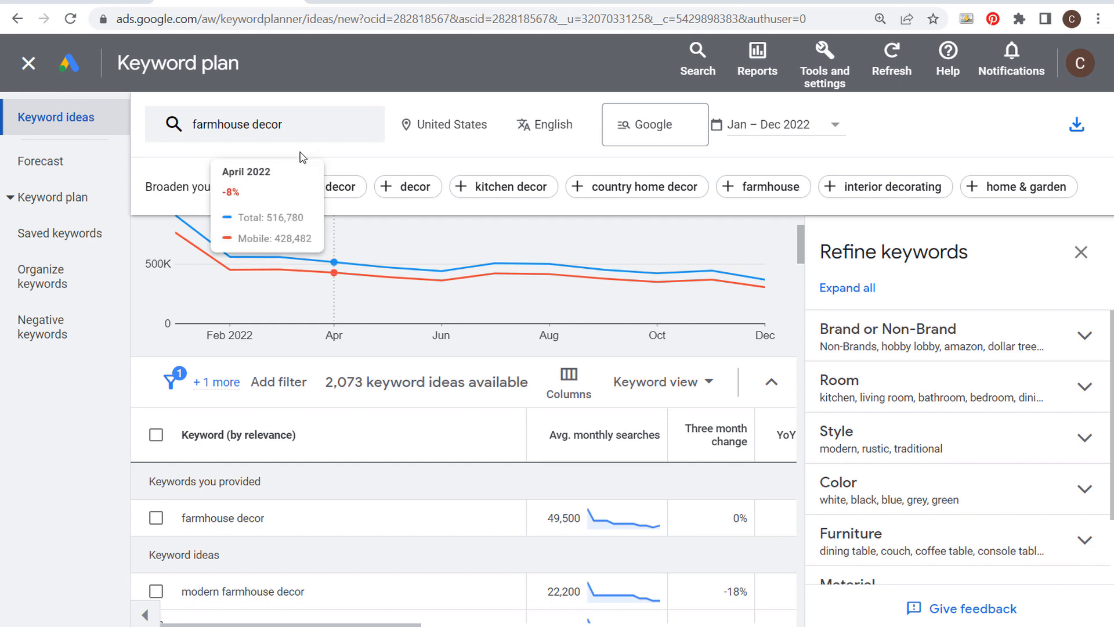
scroll(490, 515, "down", 2)
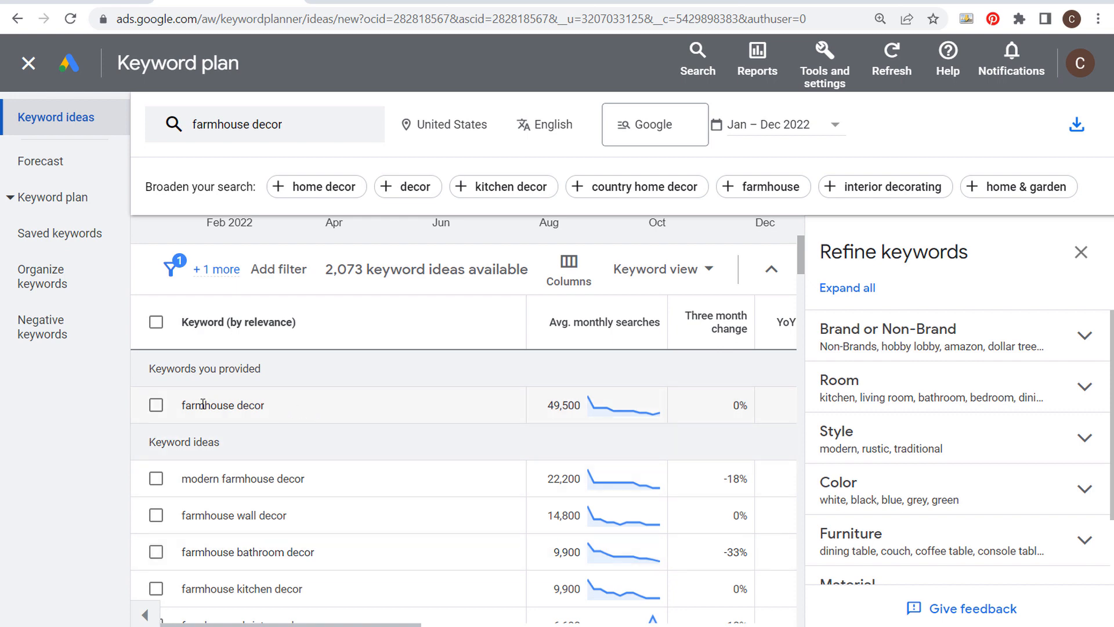
scroll(368, 428, "down", 2)
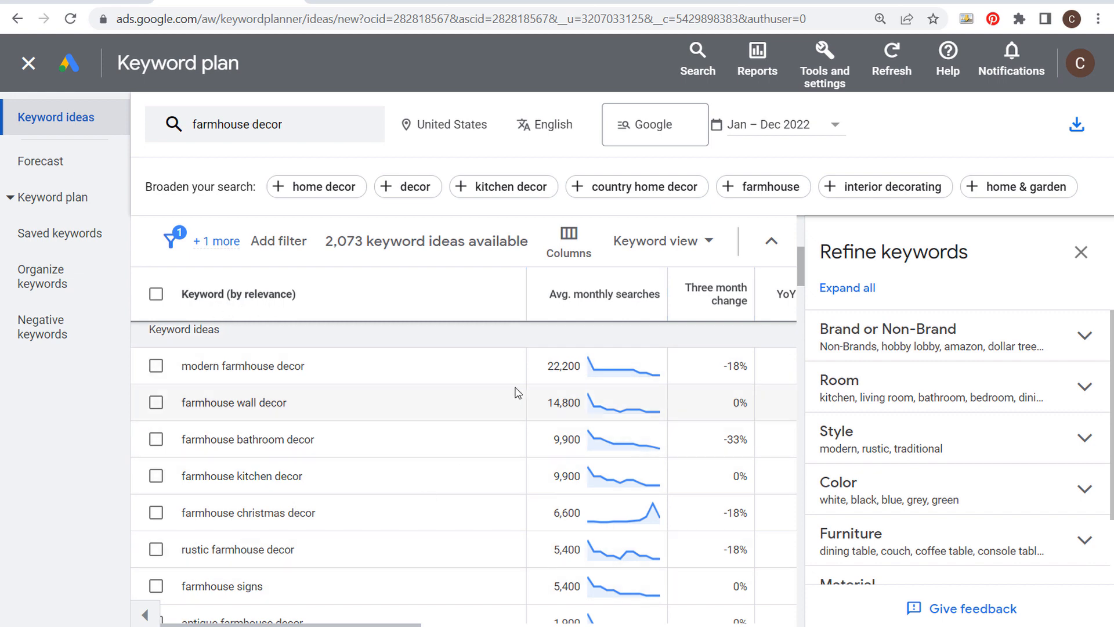
mouse_move(587, 303)
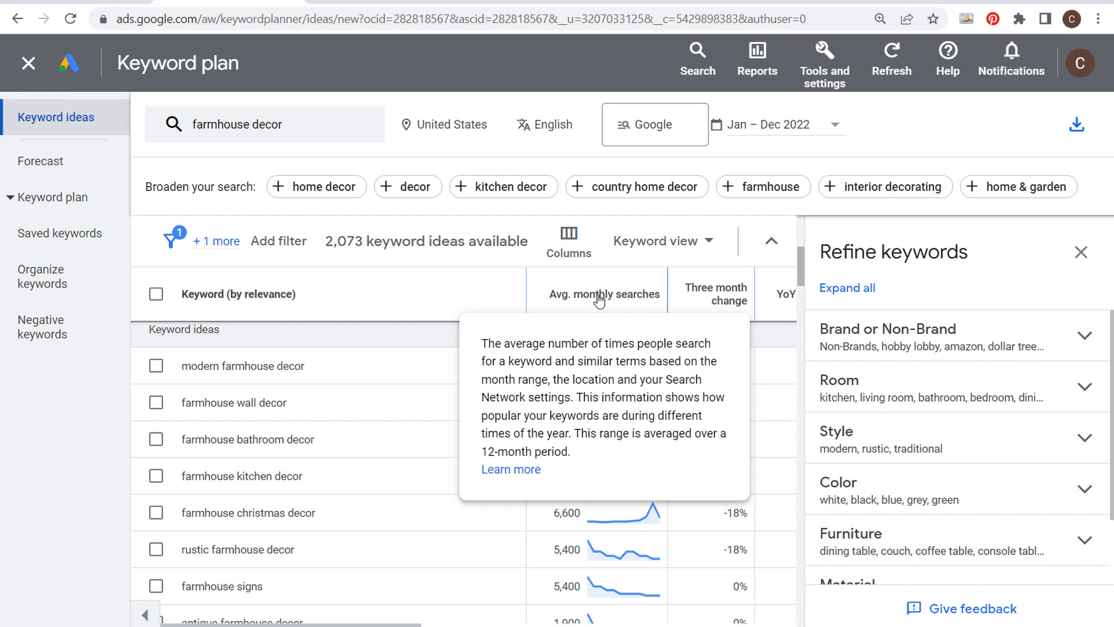
left_click(821, 127)
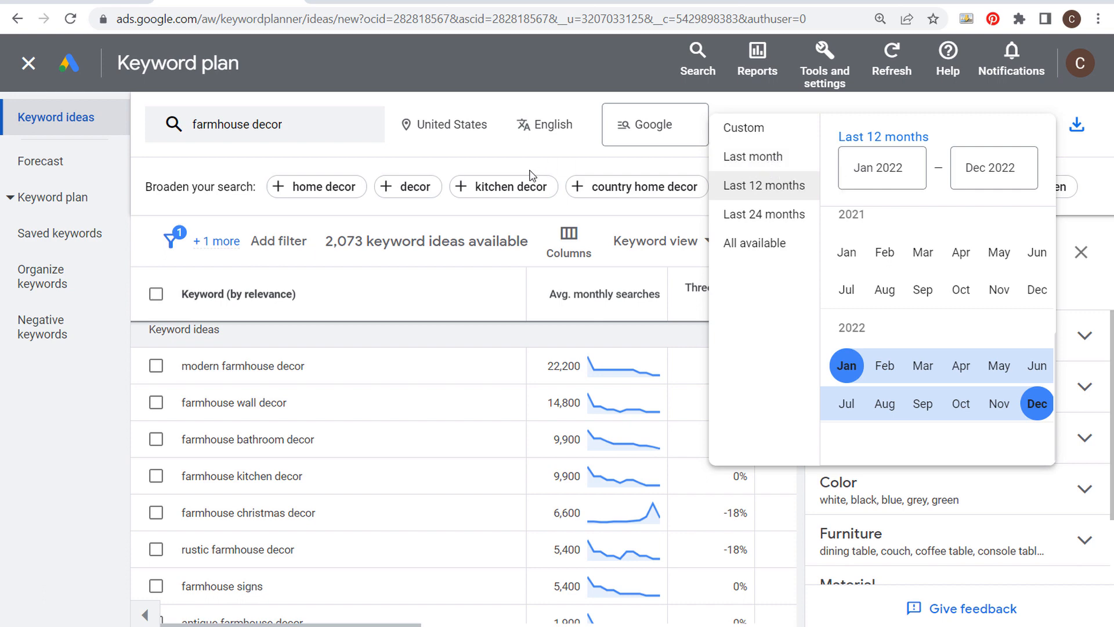
left_click(569, 168)
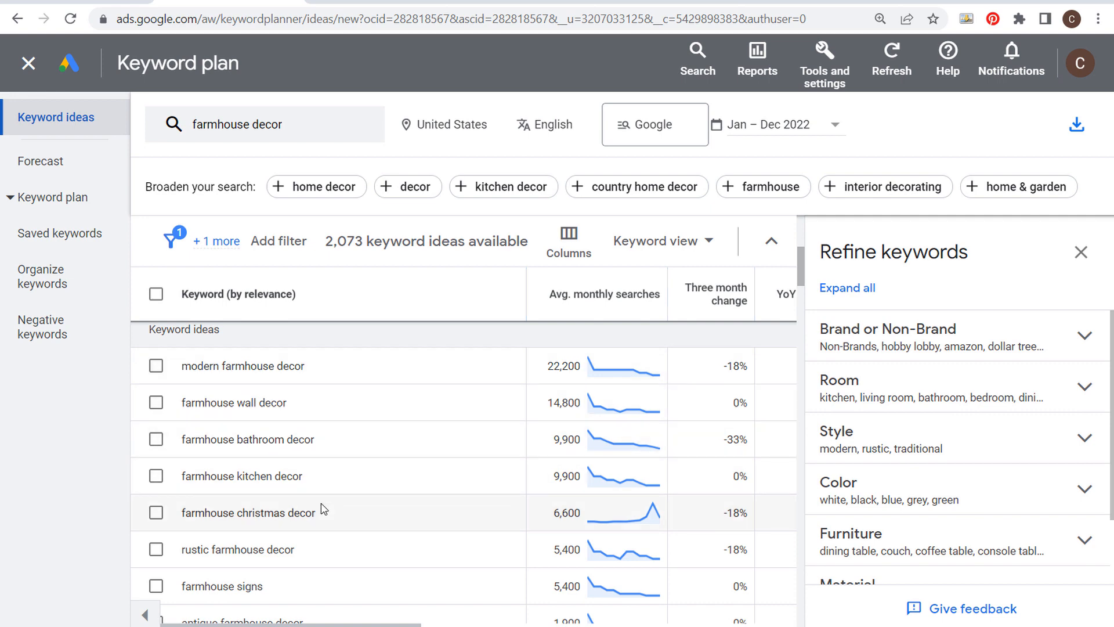
- Extend the seed keywords to ten, each prefixed with "farmhouse": decor, furniture, rugs, lighting, bedding, ideas, wall decor, sinks, bathroom and kitchen
left_click(303, 124)
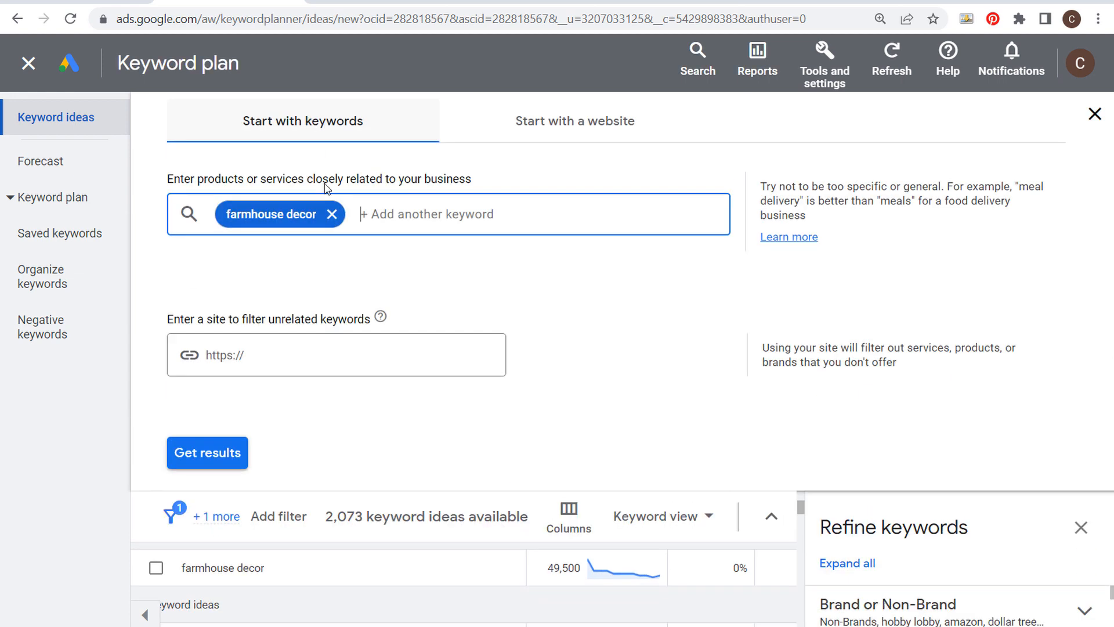
left_click_drag(229, 214, 321, 229)
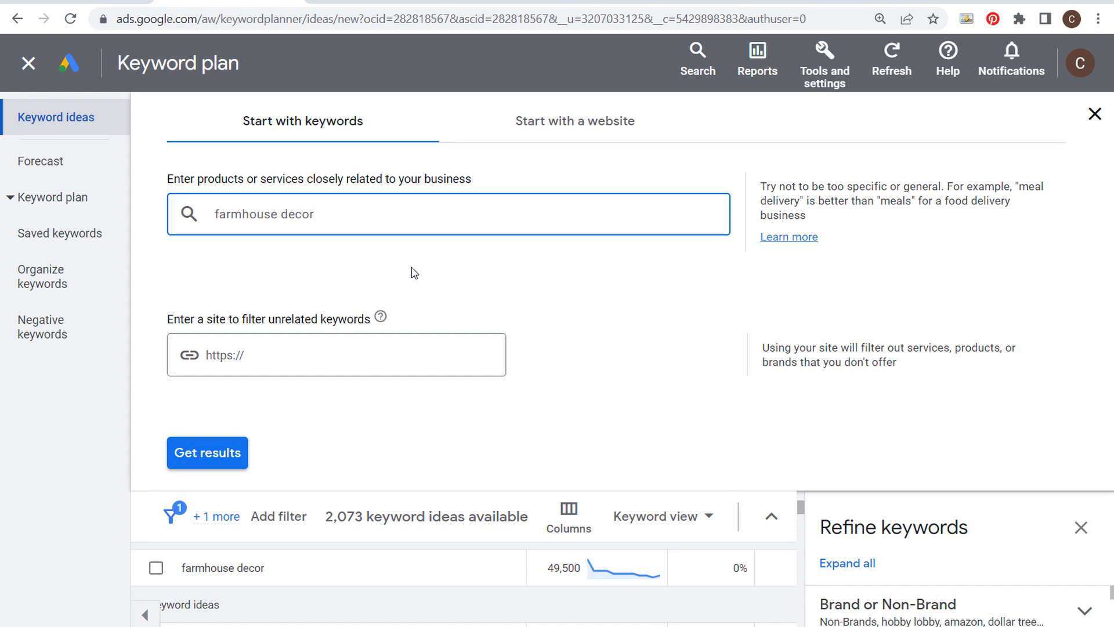
key("Return")
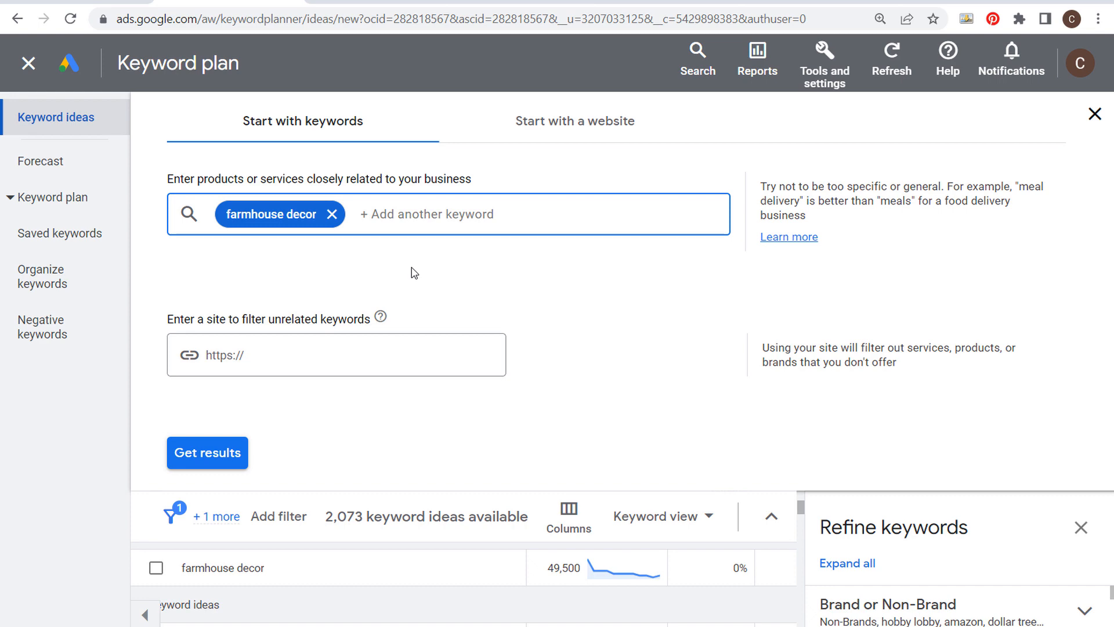
type("farmhouse furni")
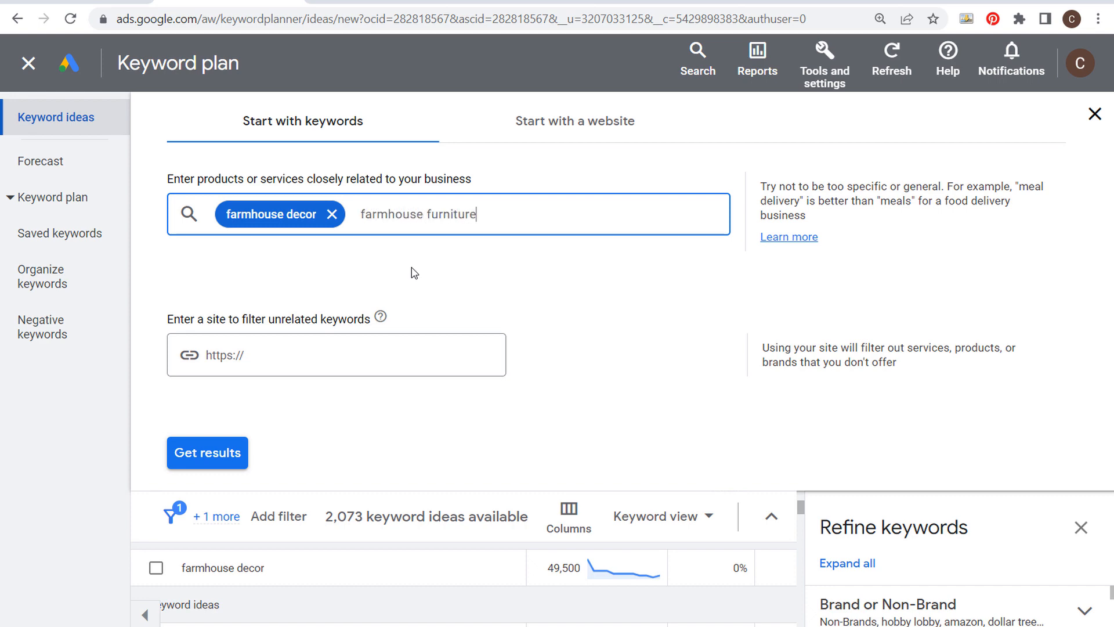
type("ture")
key("Return")
type("farmhouse")
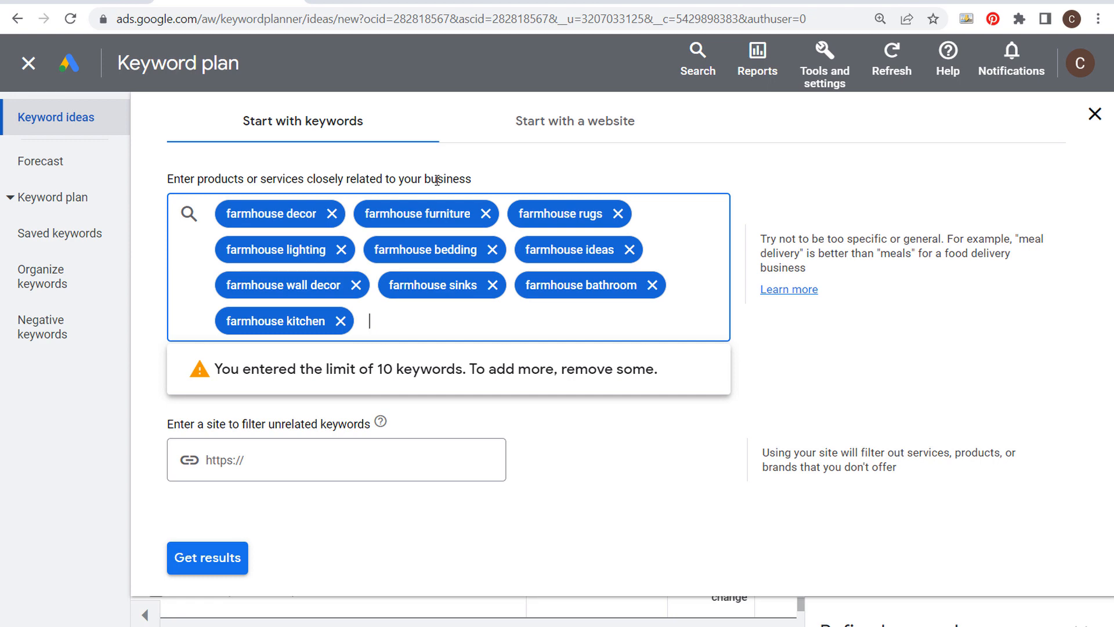
left_click_drag(243, 371, 514, 378)
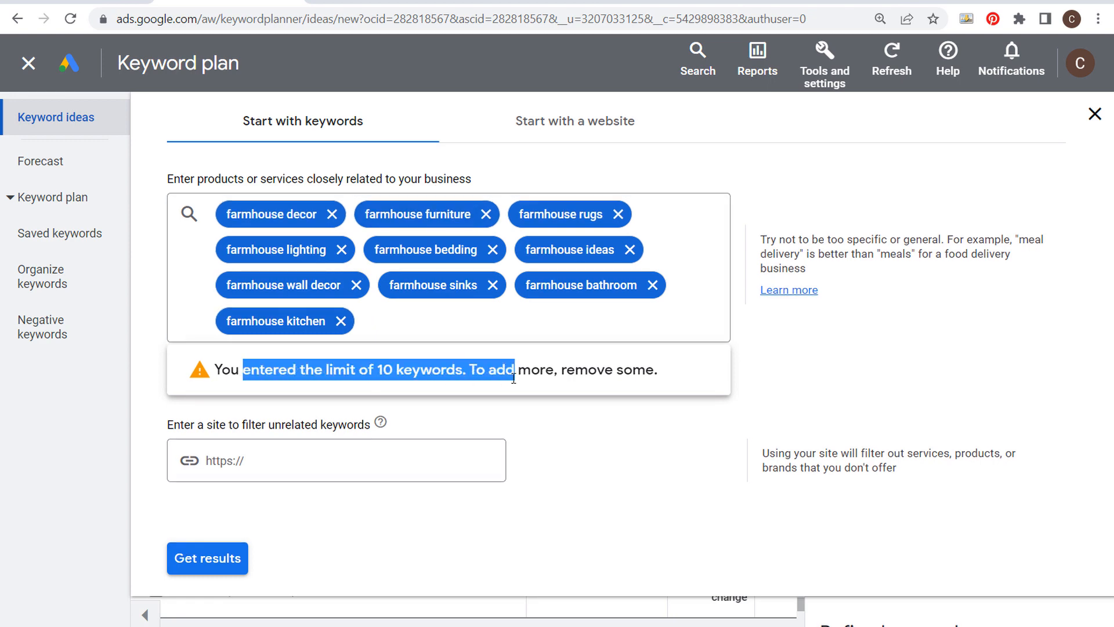
left_click(635, 441)
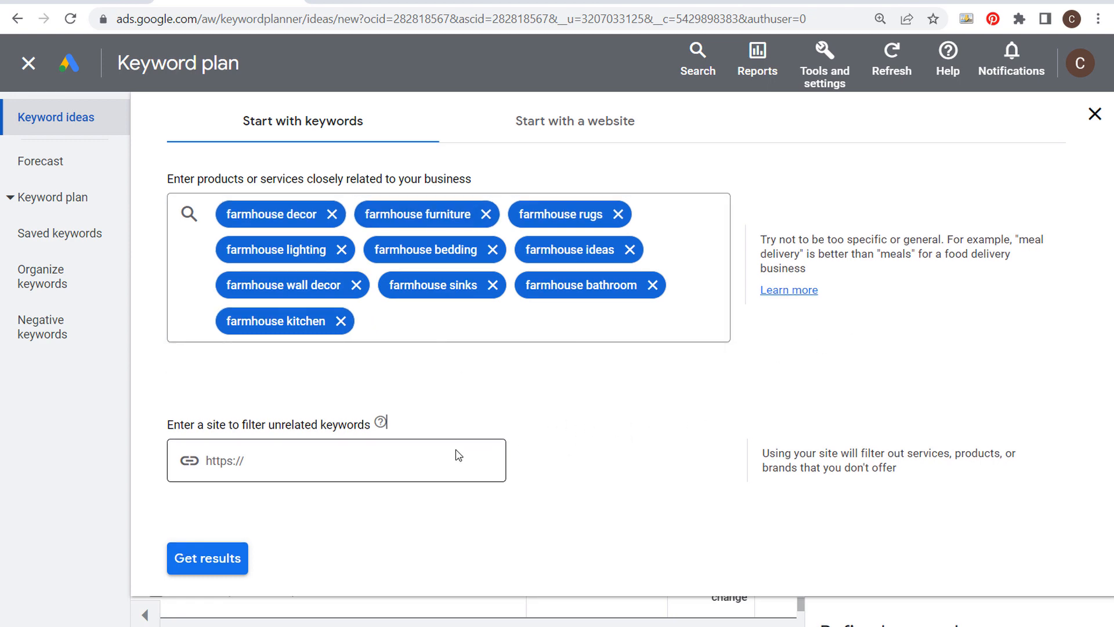
- Generate keyword ideas using farmhousegoals.com as the site for filtering unrelated keywords, and review the entered seed keywords
left_click(306, 463)
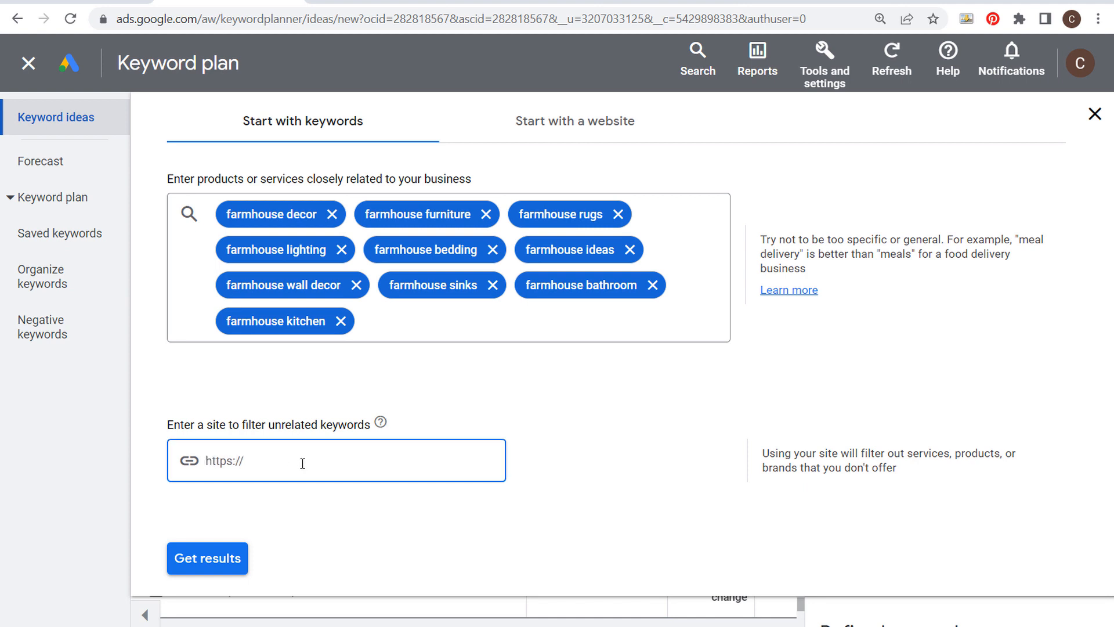
type("farmhouseg")
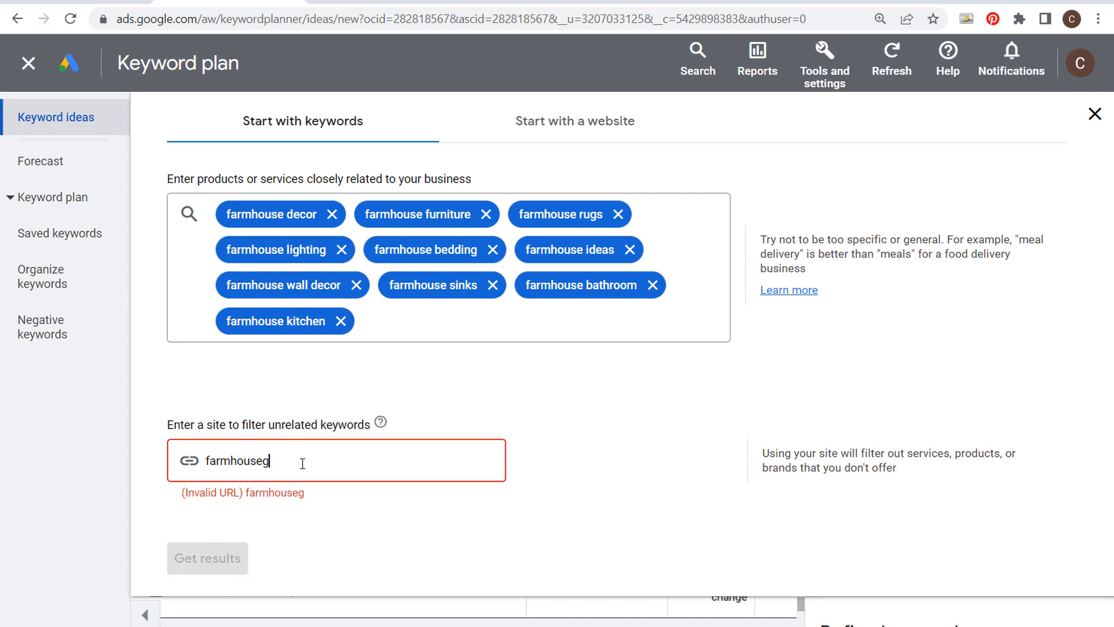
type("oals.com")
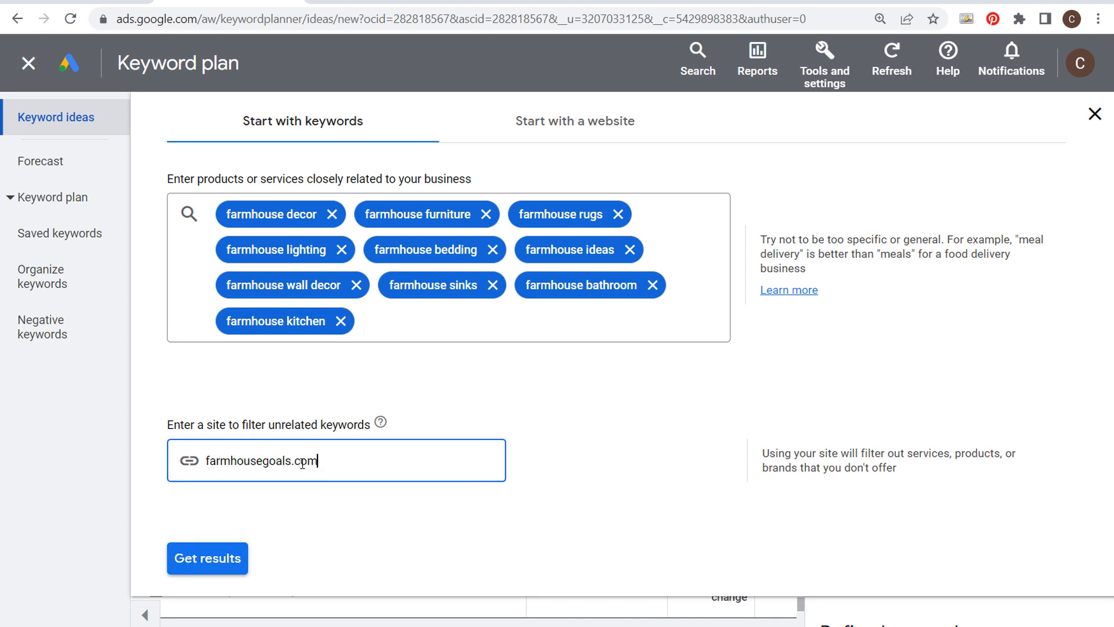
left_click(422, 525)
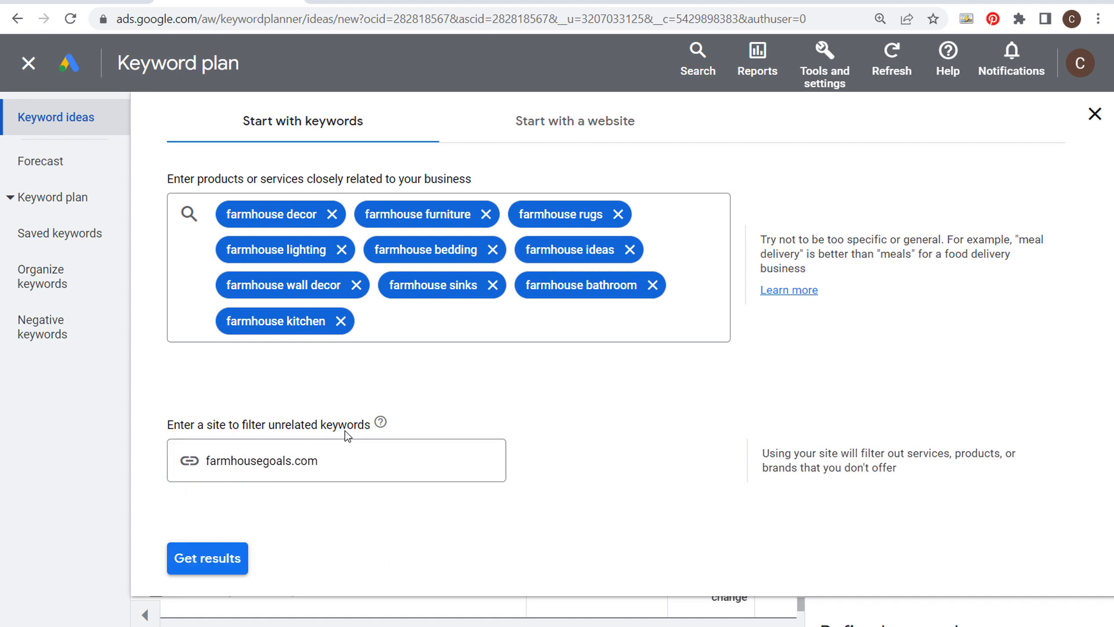
left_click(207, 559)
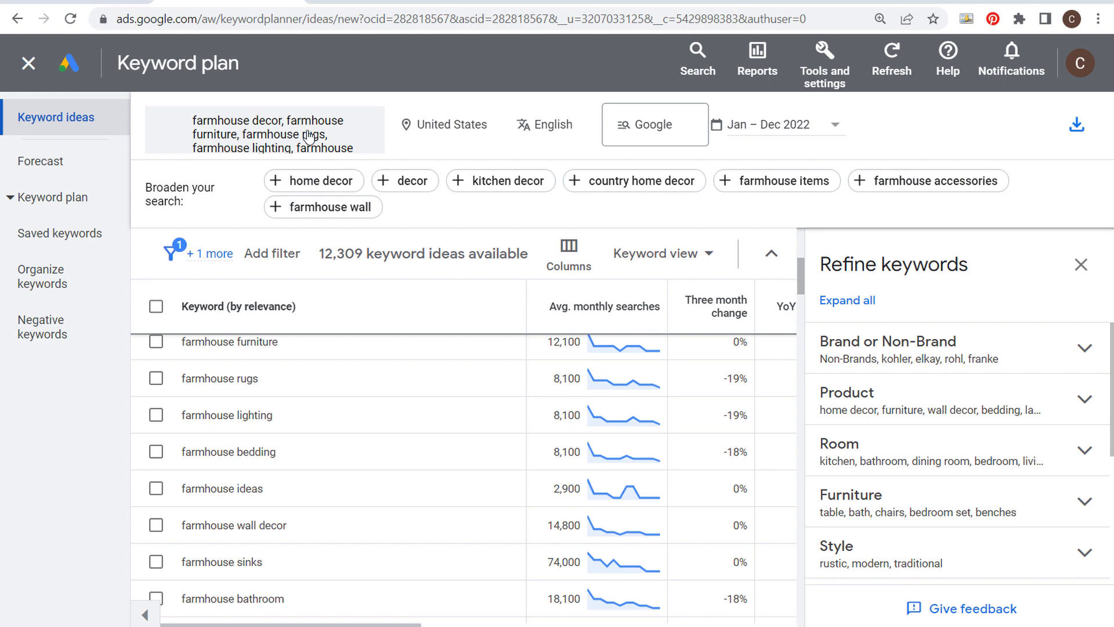
left_click(272, 148)
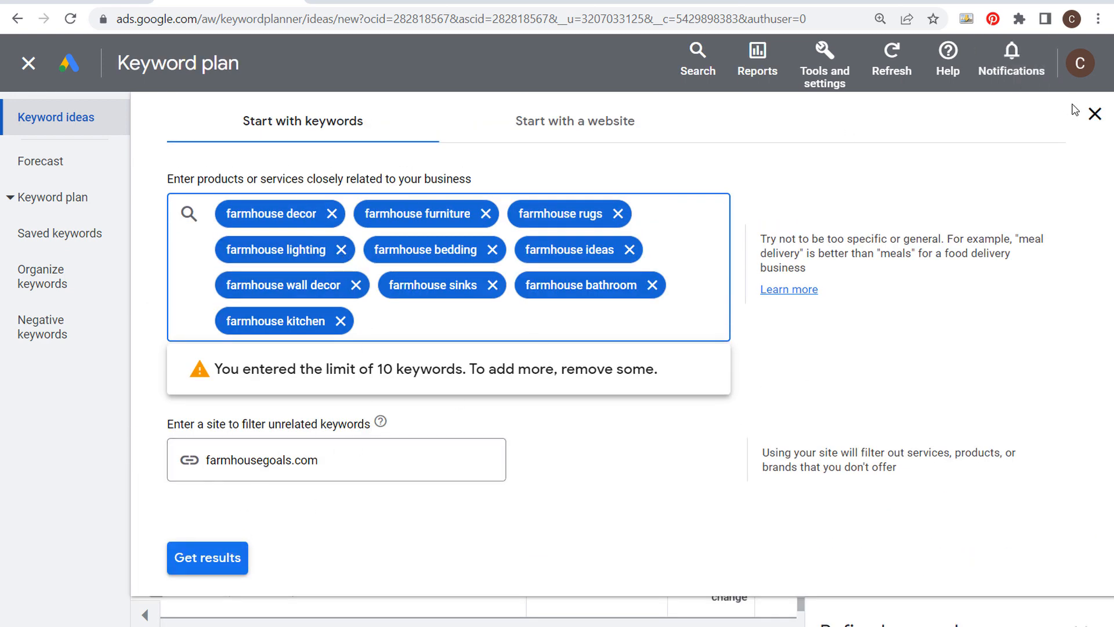
left_click(1094, 116)
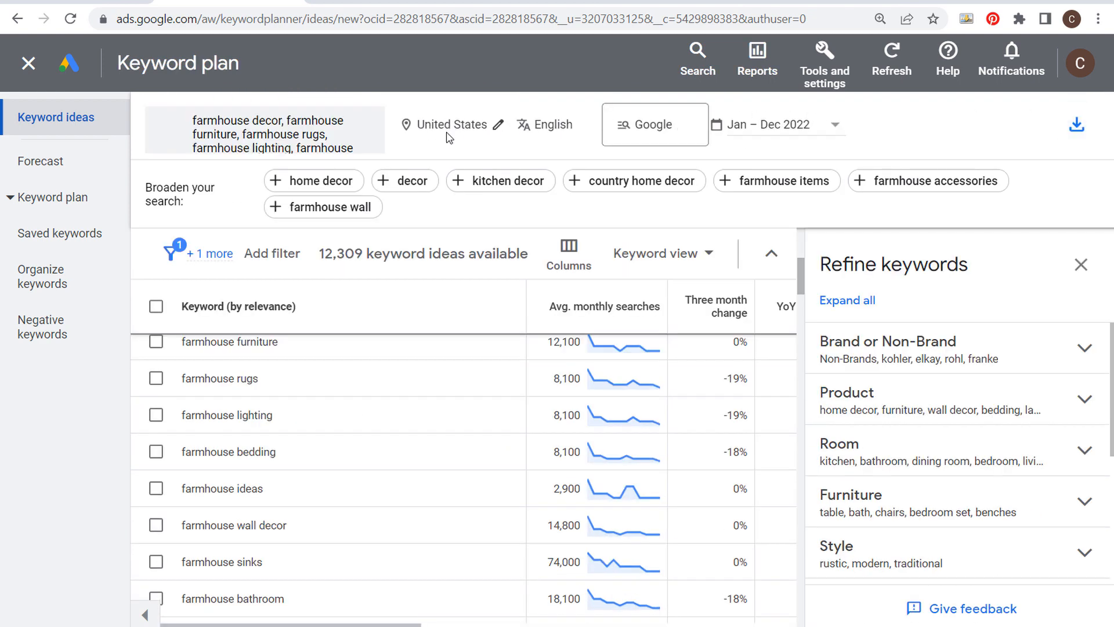
- Try adding Canada to the targeted locations alongside the United States, and inspect the southeastern states on the map
left_click(469, 125)
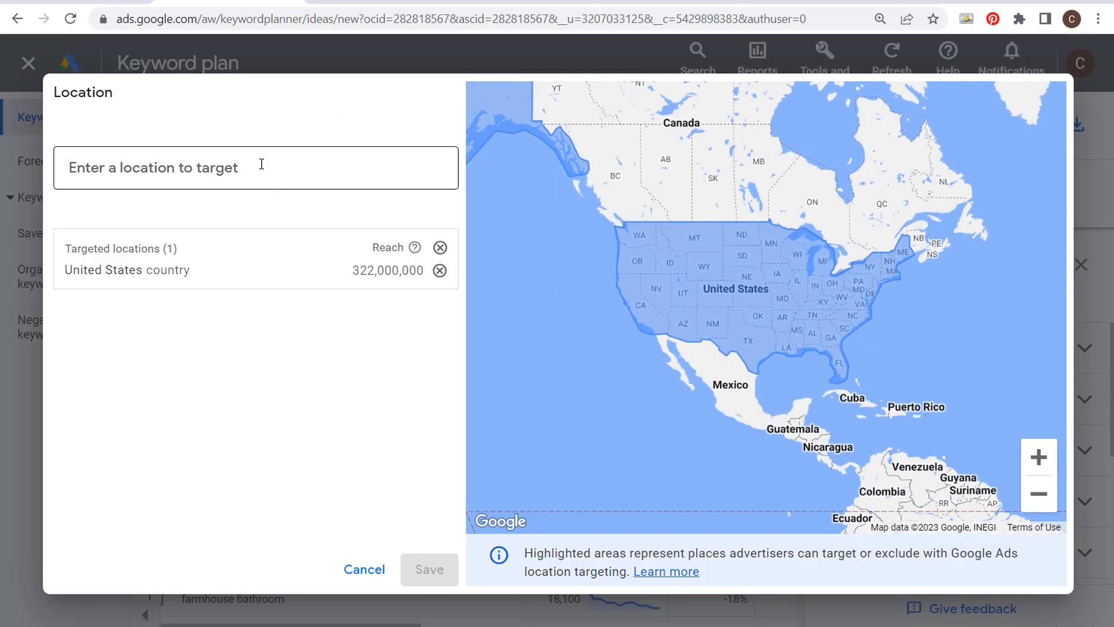
left_click(285, 171)
type("can")
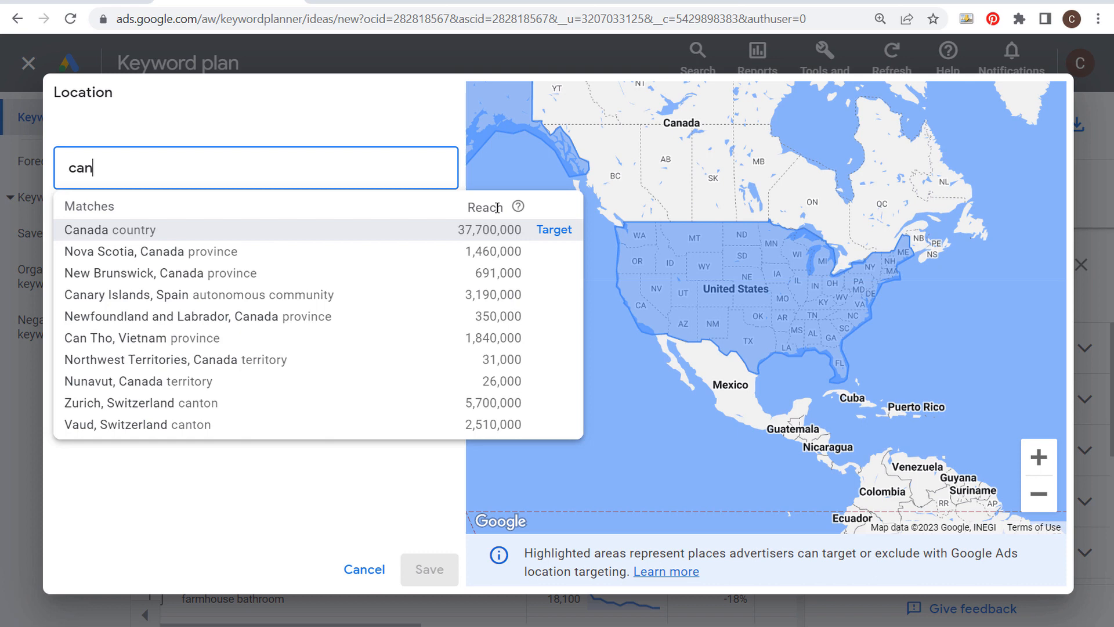
left_click(546, 230)
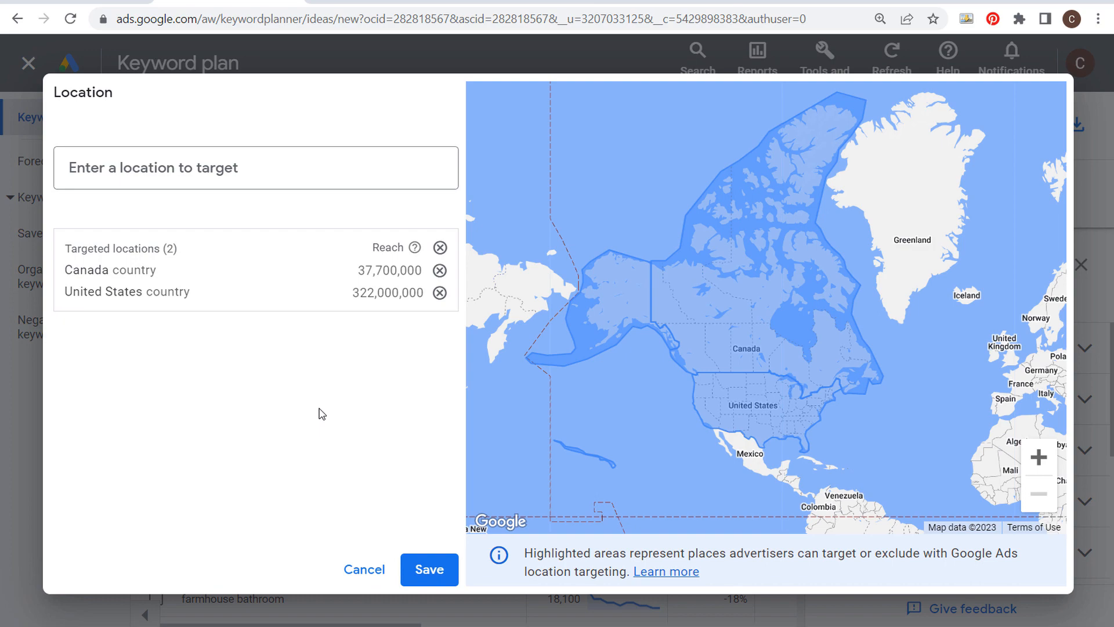
scroll(812, 435, "up", 1)
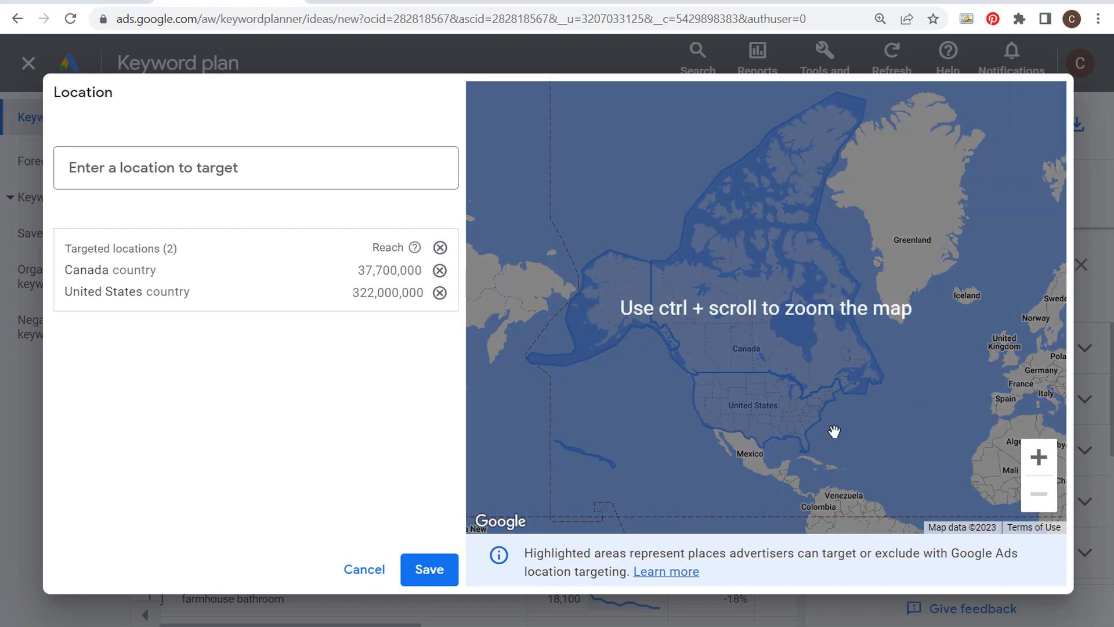
scroll(824, 433, "up", 1)
scroll(819, 435, "up", 2)
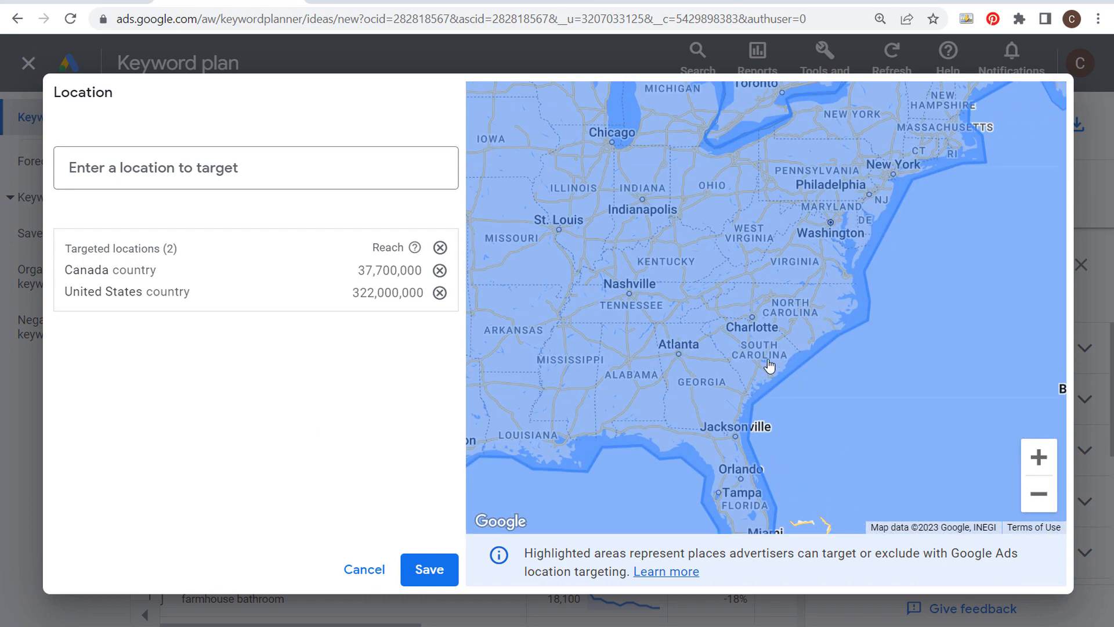
scroll(778, 354, "up", 1)
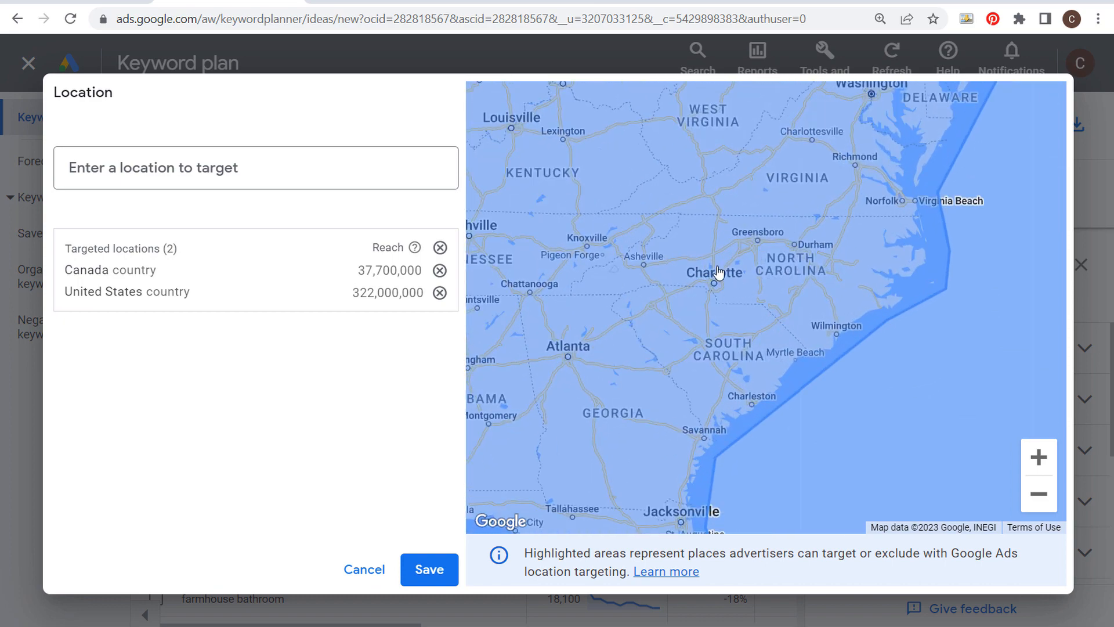
- Search the target locations for "charlo", clear the search, and discard the location changes
left_click(204, 159)
type("charlo")
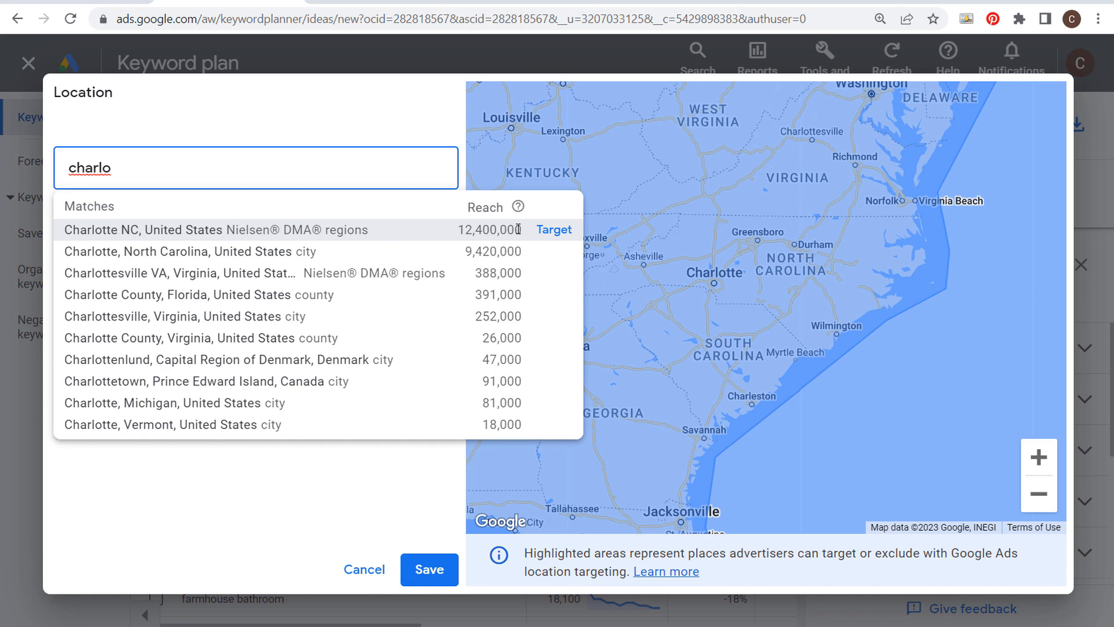
left_click(417, 451)
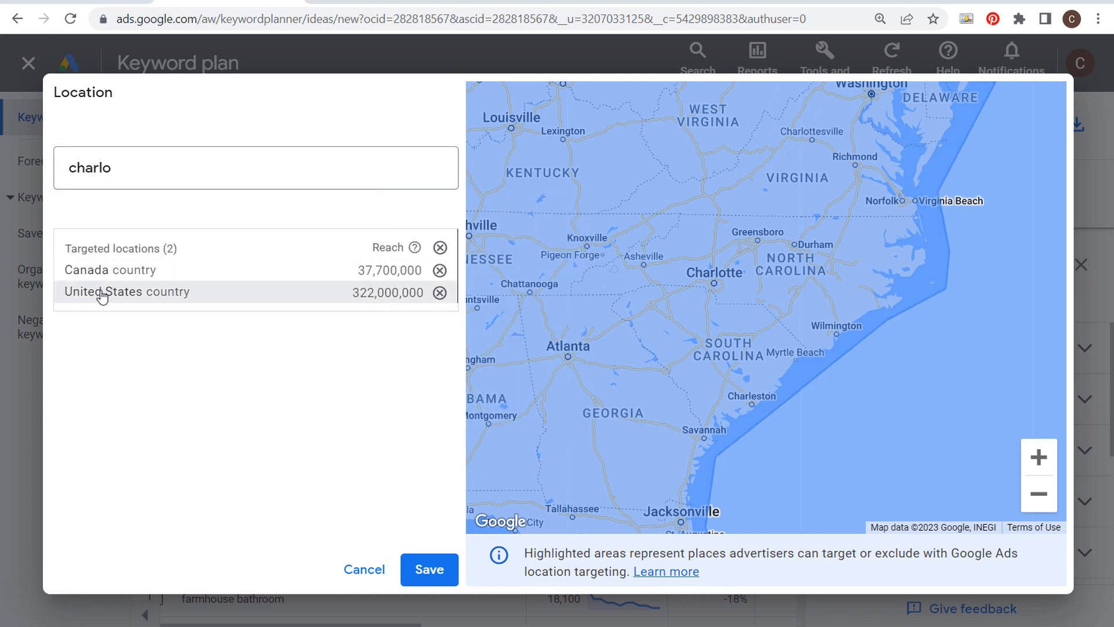
left_click_drag(141, 176, 65, 172)
key("BackSpace")
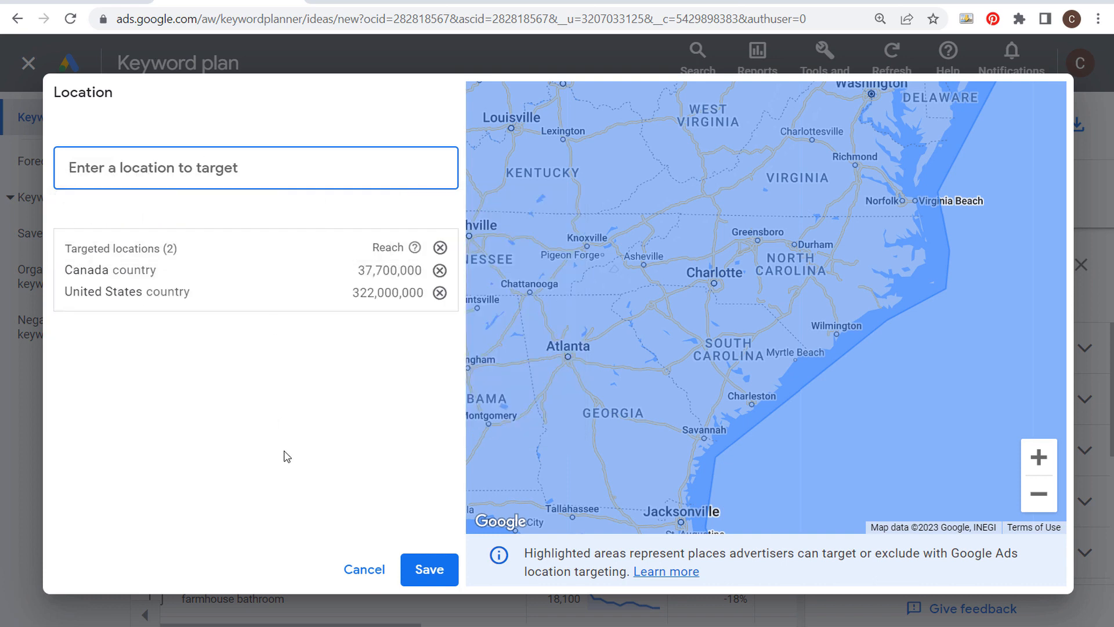
left_click(355, 574)
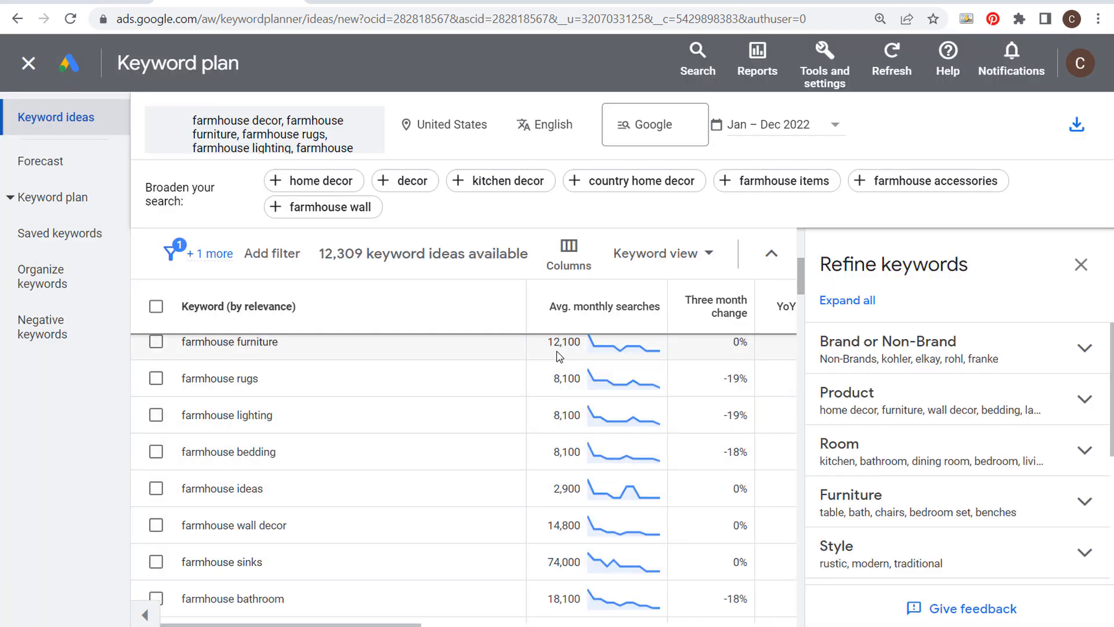
- Check the available language and search network options, keeping English and Google
left_click(555, 128)
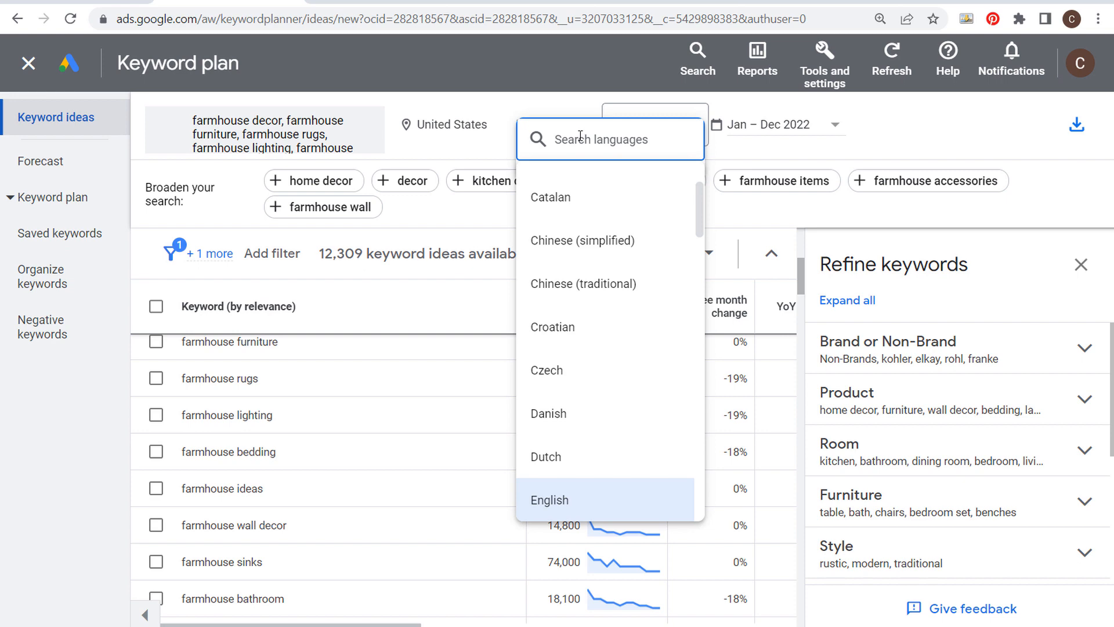
left_click(913, 142)
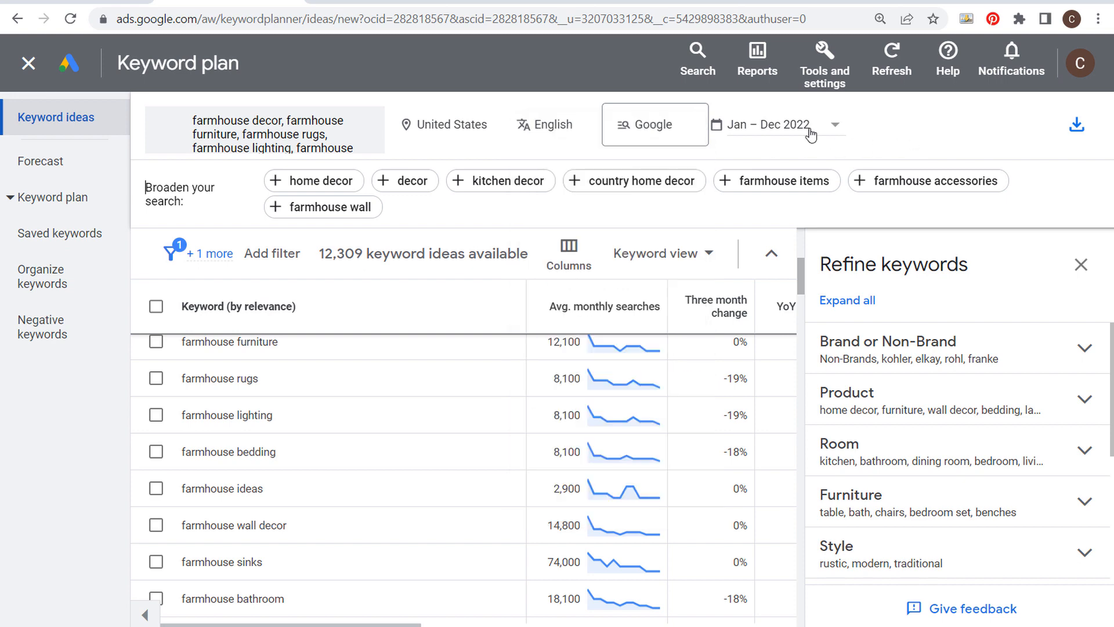
left_click(685, 128)
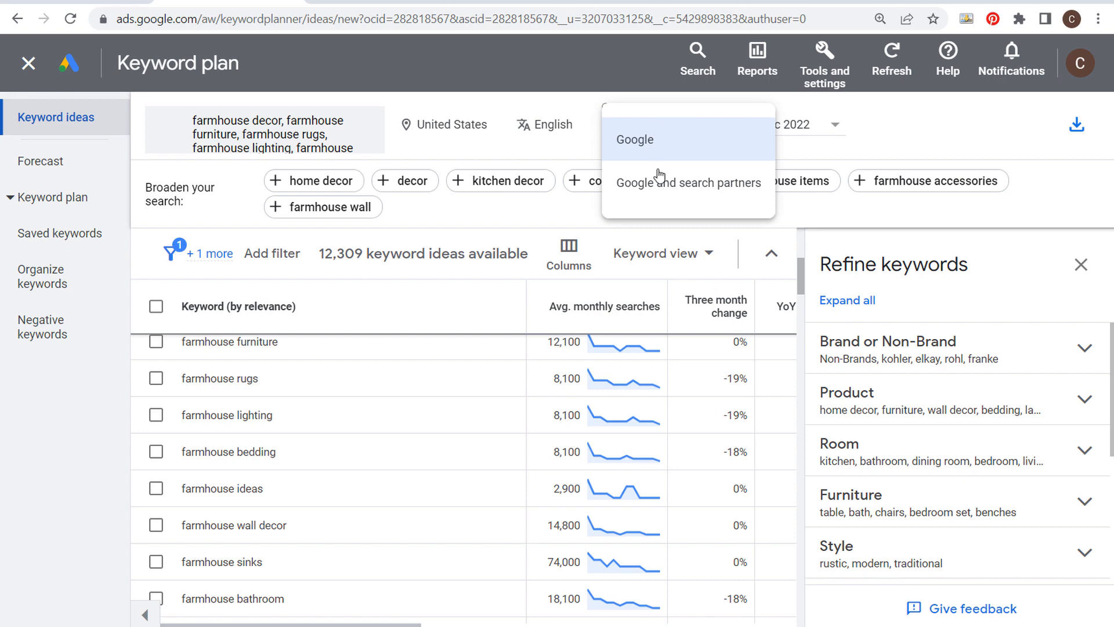
left_click(644, 141)
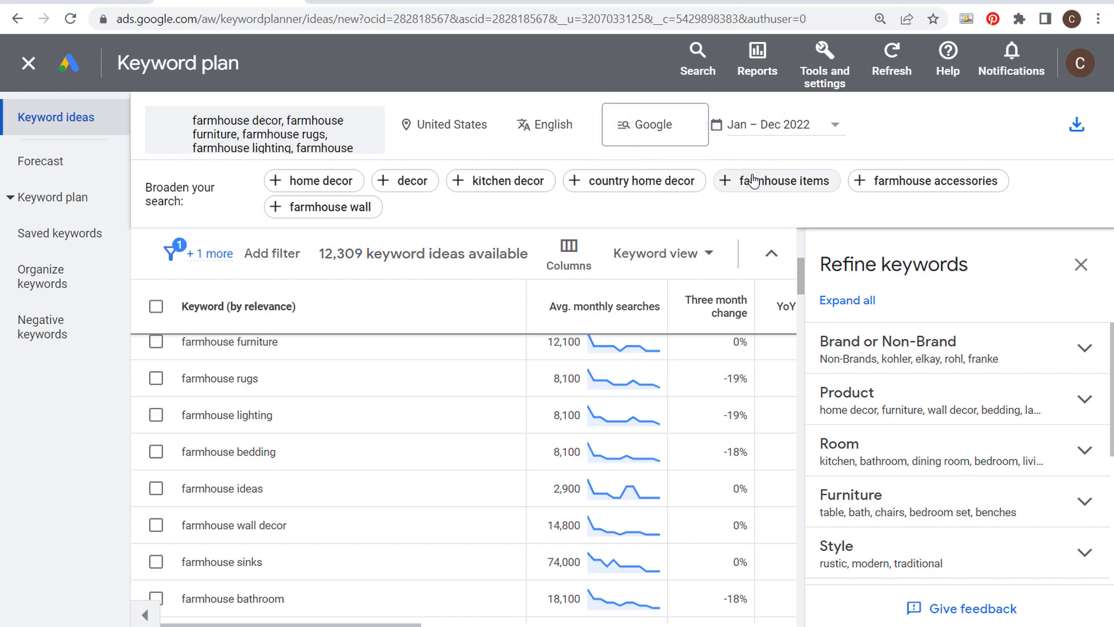
- Set the date range to all available data and close the keyword refinement suggestions
left_click(793, 135)
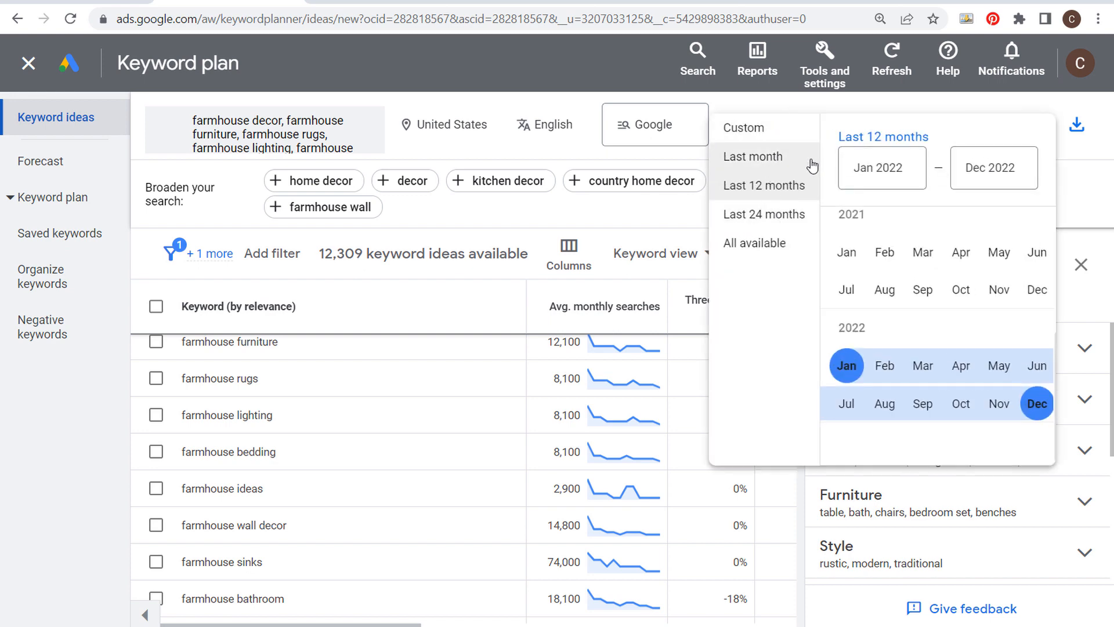
left_click(772, 250)
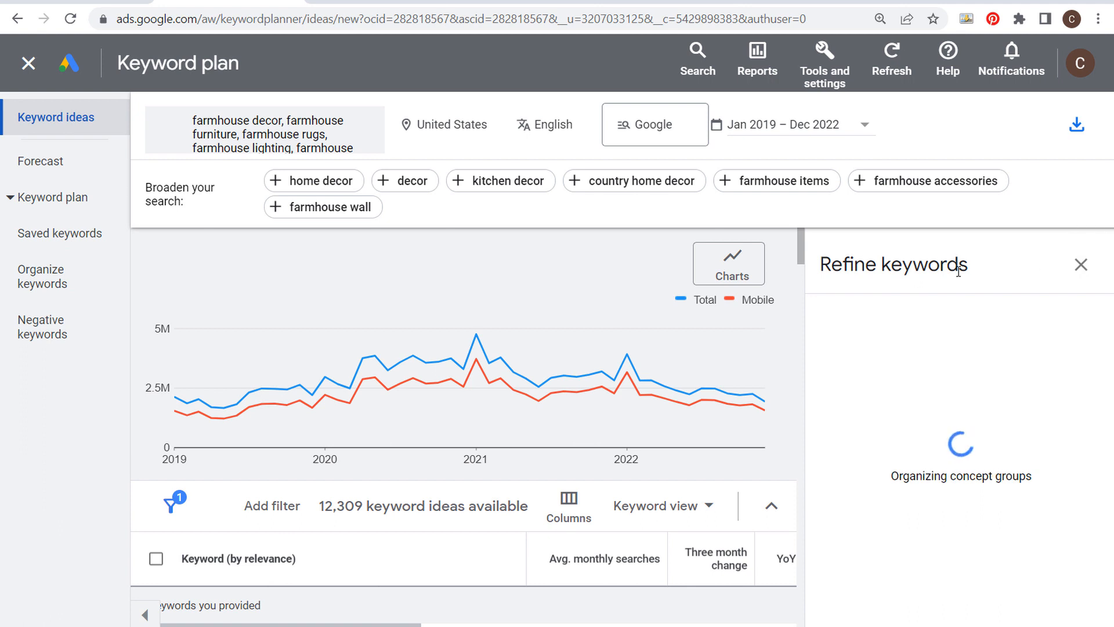
left_click(1078, 265)
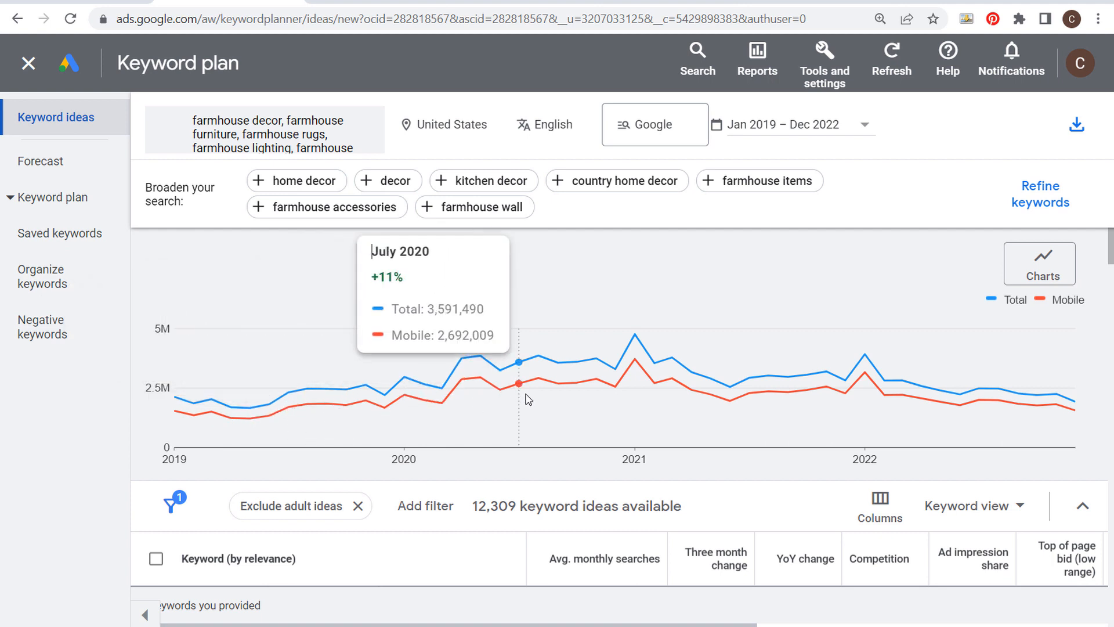
- Examine the metric columns for the provided keywords, including the explanation of three month change
scroll(808, 488, "down", 4)
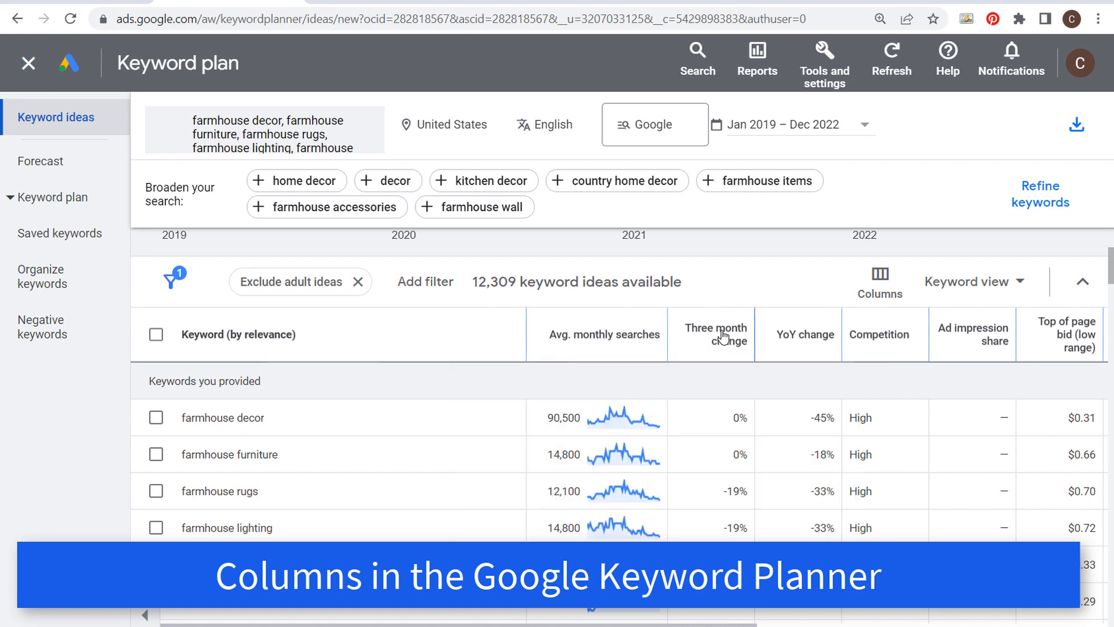
mouse_move(724, 335)
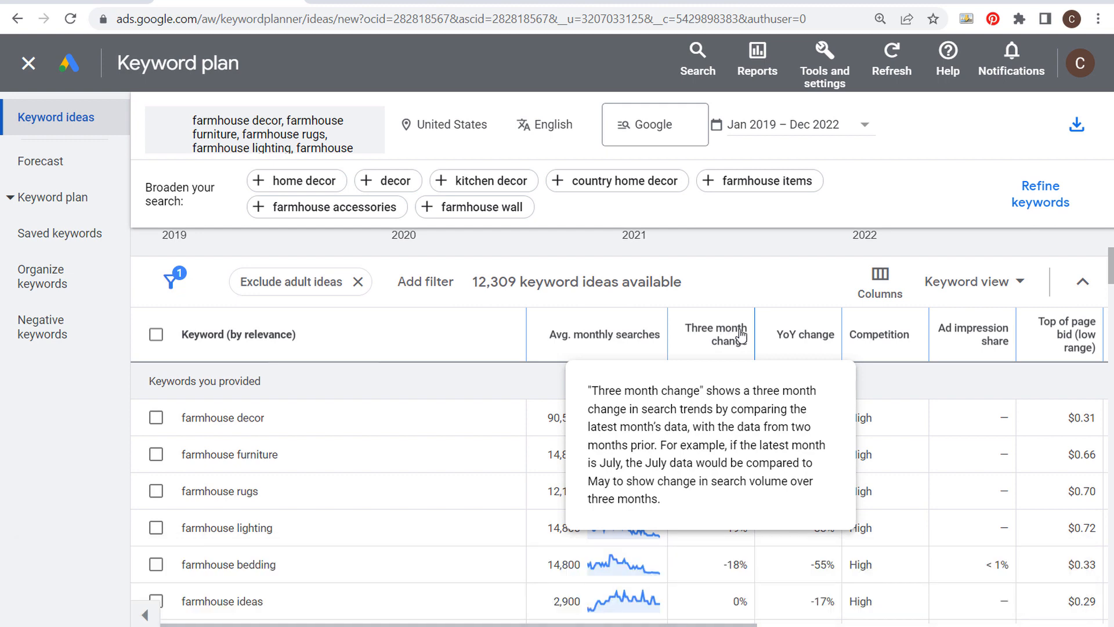
scroll(823, 527, "down", 2)
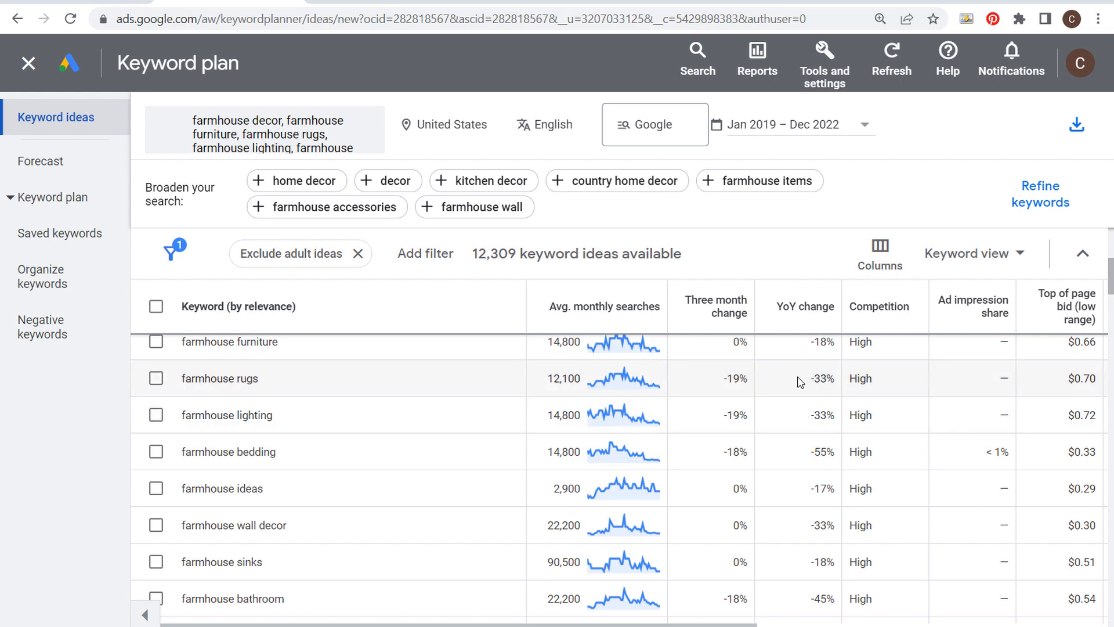
scroll(796, 380, "down", 2)
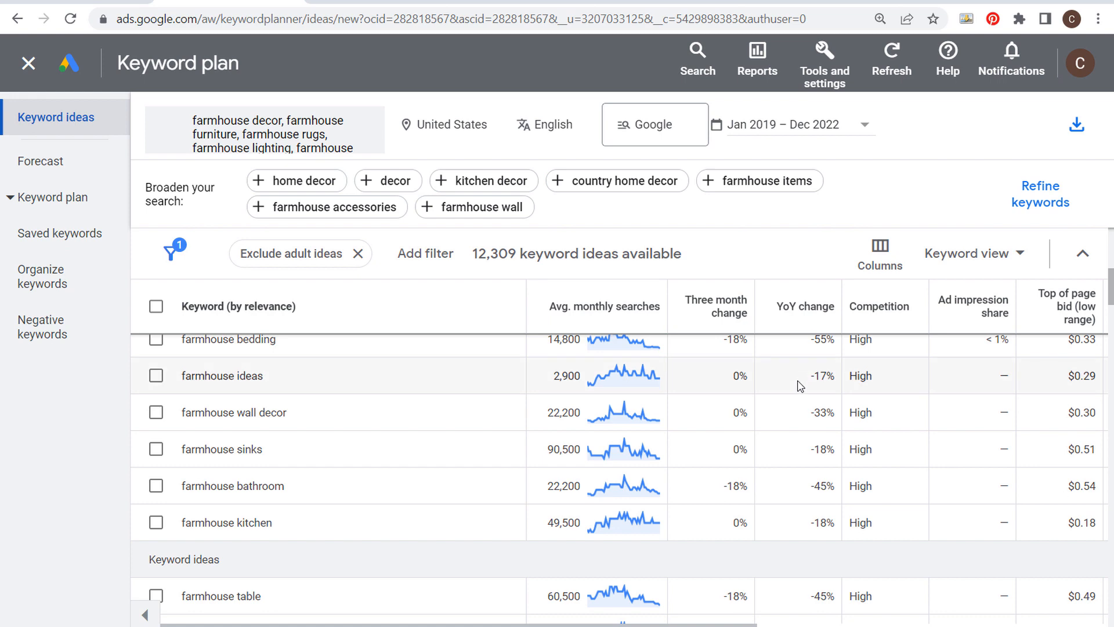
- Read the explanation of the Competition column and examine the competition levels throughout the first page of keyword ideas
scroll(890, 425, "up", 2)
scroll(889, 425, "up", 2)
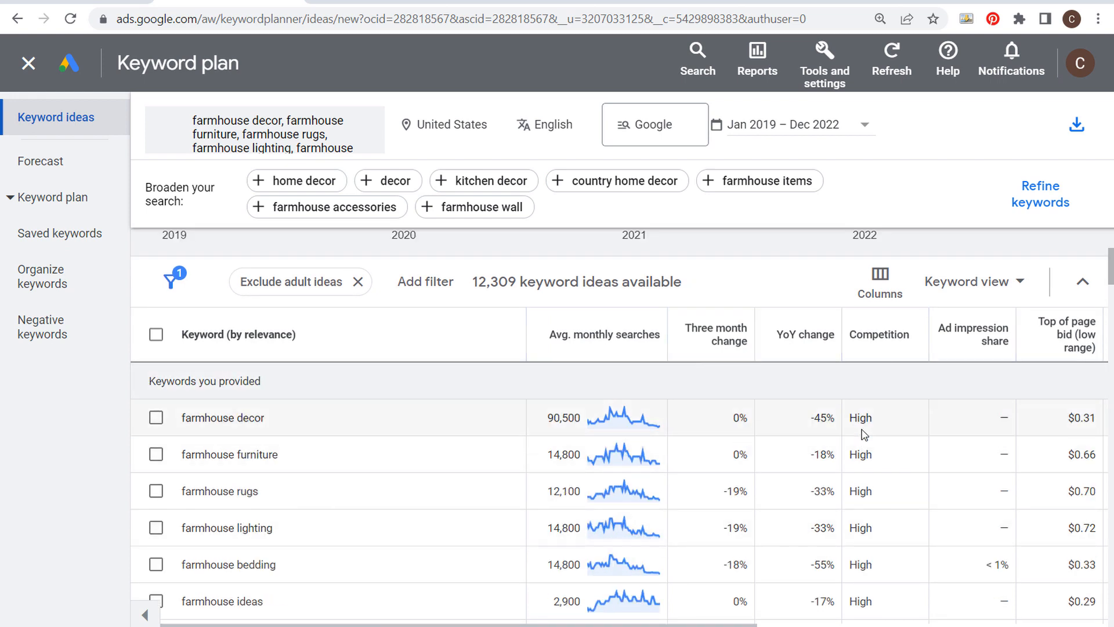
mouse_move(869, 345)
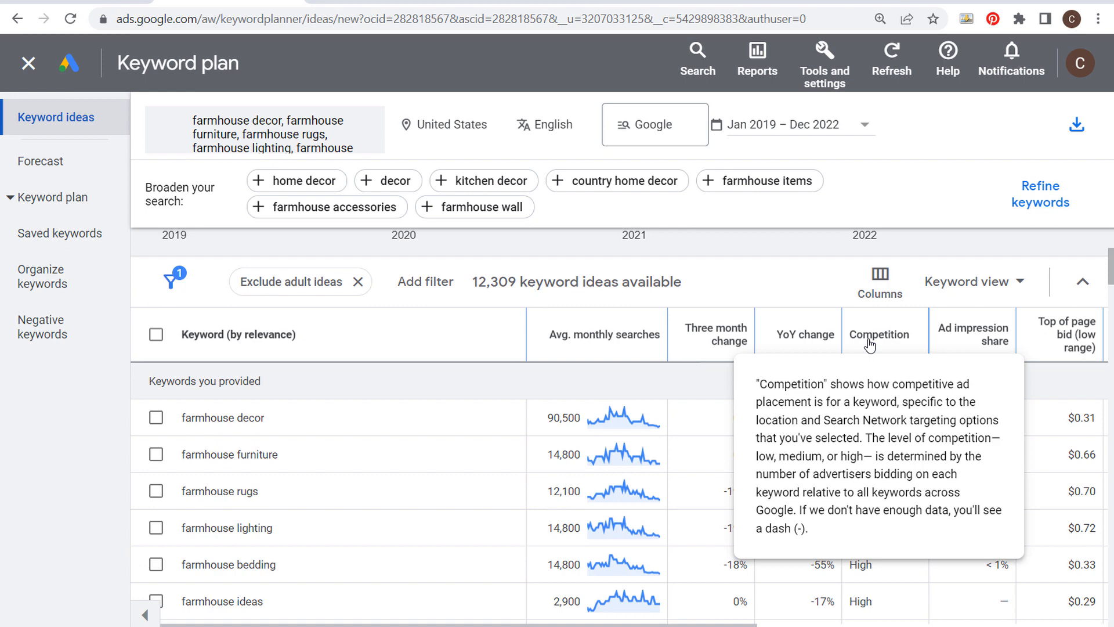
scroll(888, 560, "down", 15)
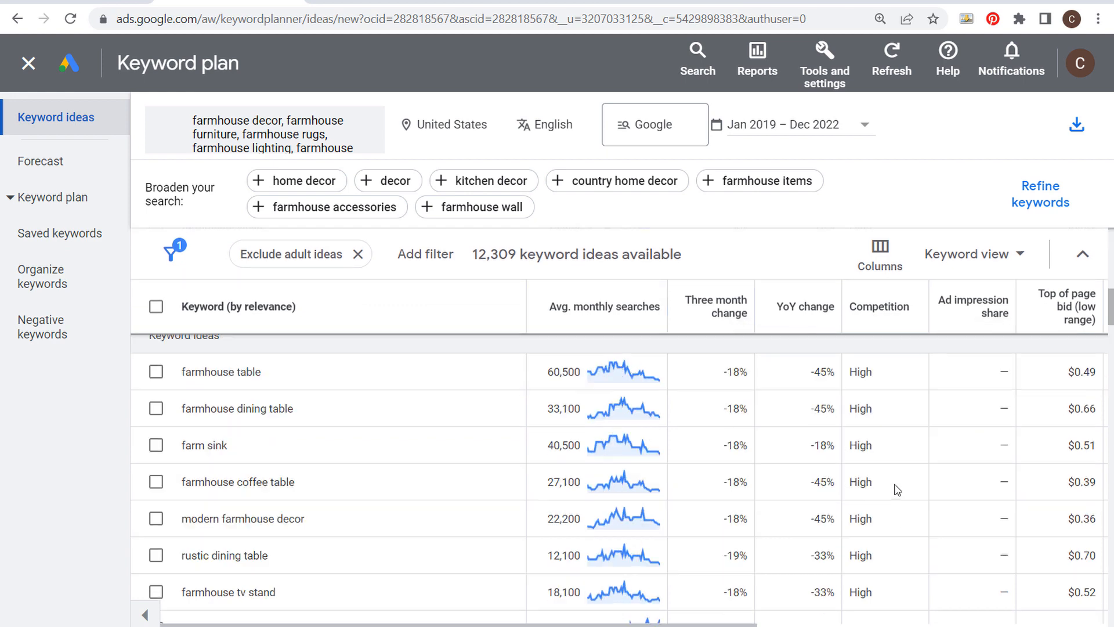
scroll(903, 481, "down", 15)
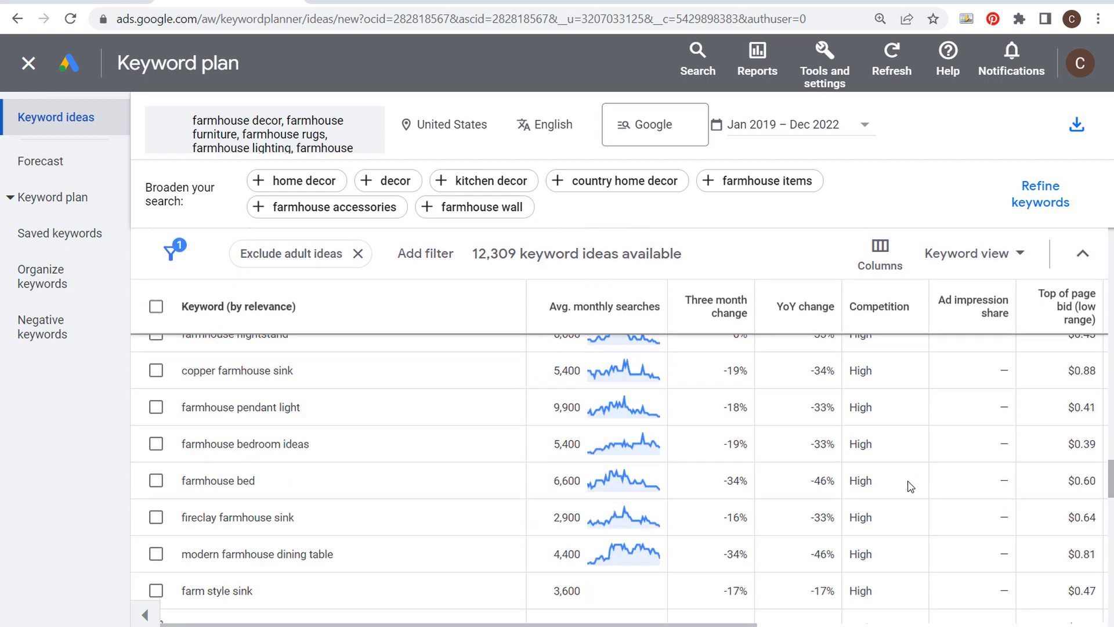
scroll(911, 489, "down", 10)
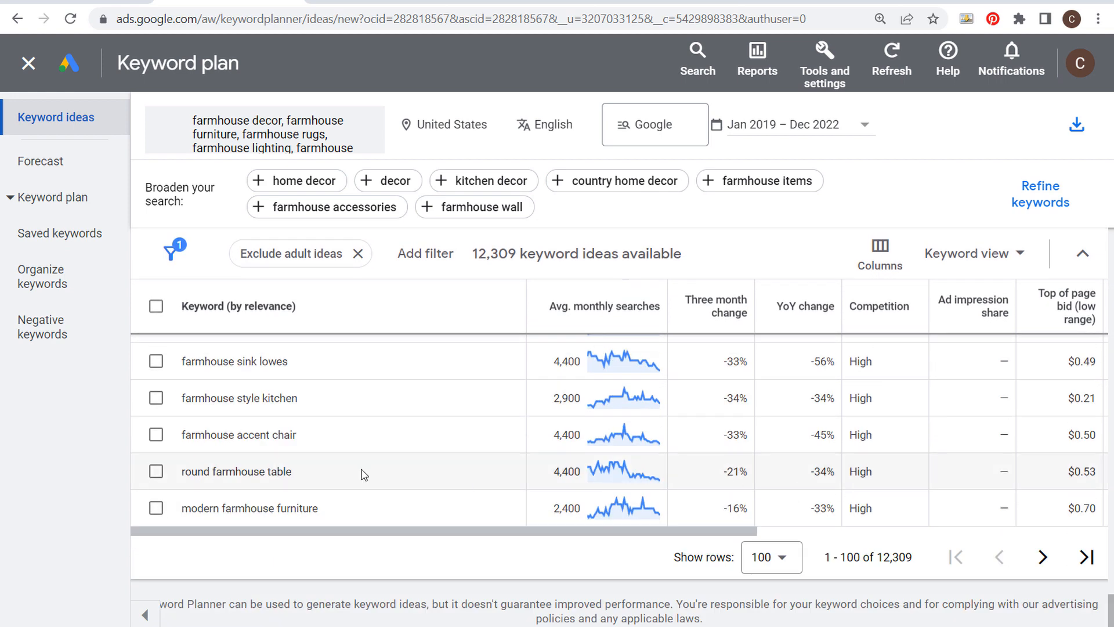
scroll(920, 444, "up", 15)
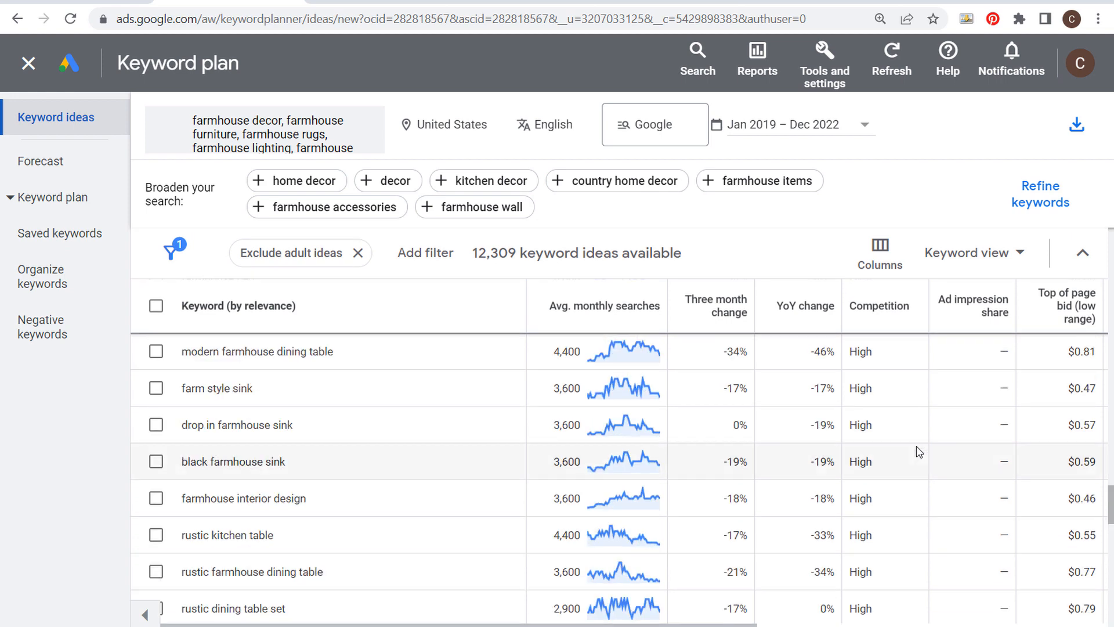
scroll(929, 458, "up", 4)
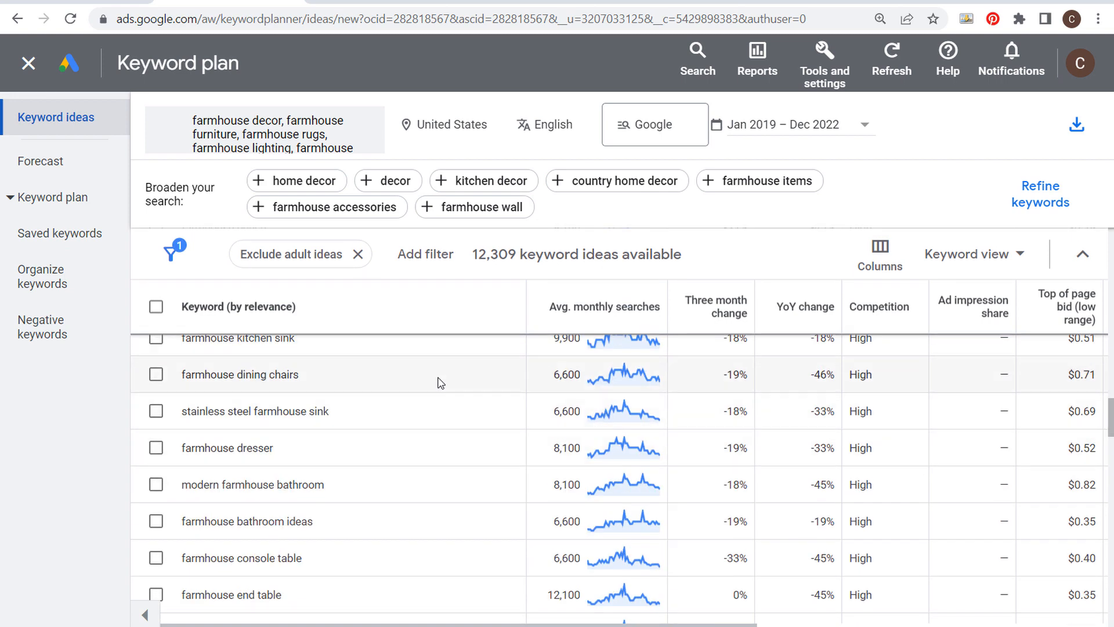
scroll(915, 449, "up", 5)
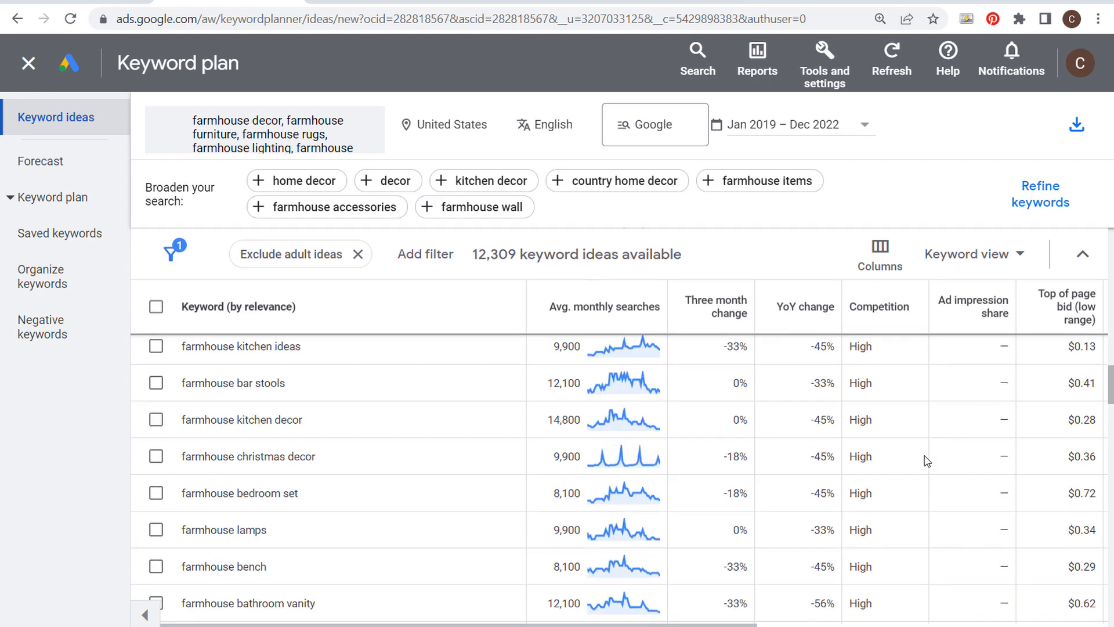
scroll(916, 434, "up", 15)
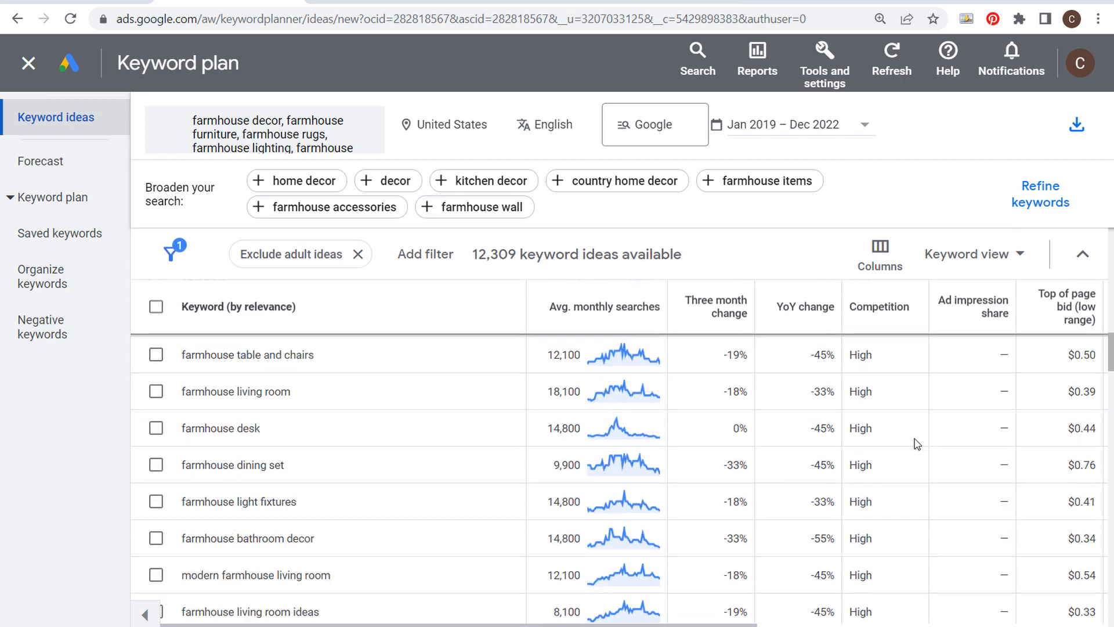
scroll(1007, 393, "up", 2)
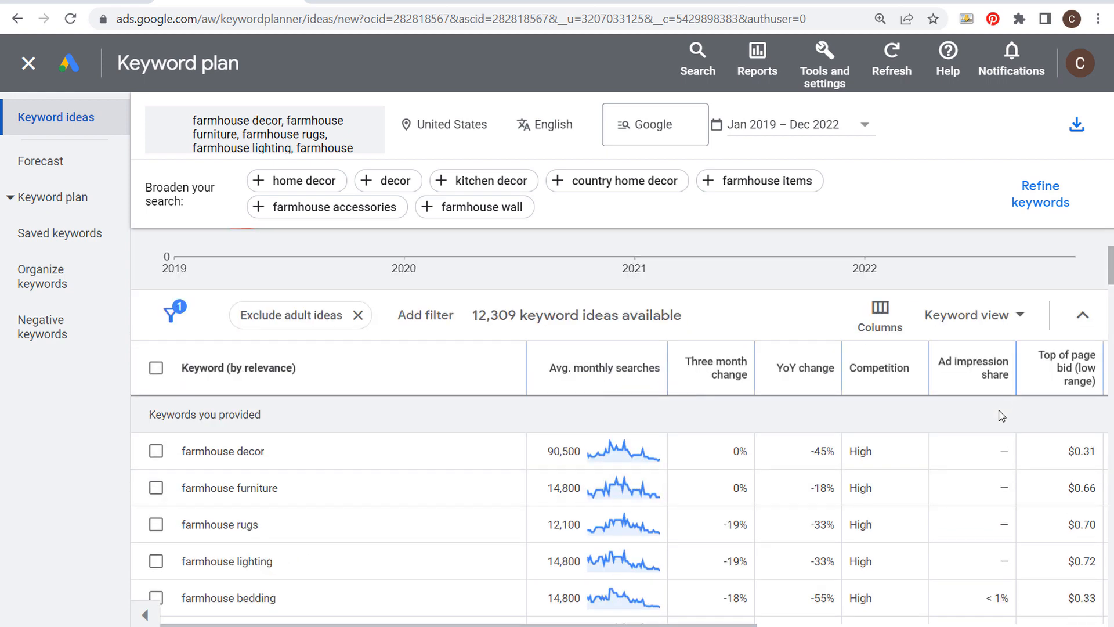
- Examine the Ad impression share column, highlighting the value for farmhouse bedding
mouse_move(957, 365)
scroll(1017, 458, "down", 2)
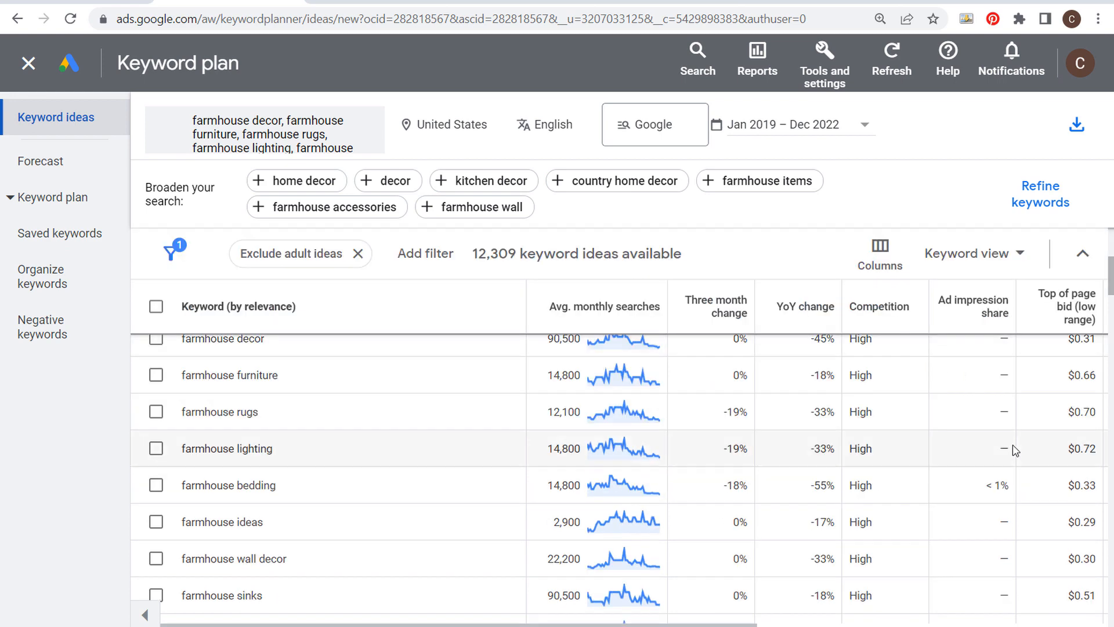
double_click(988, 485)
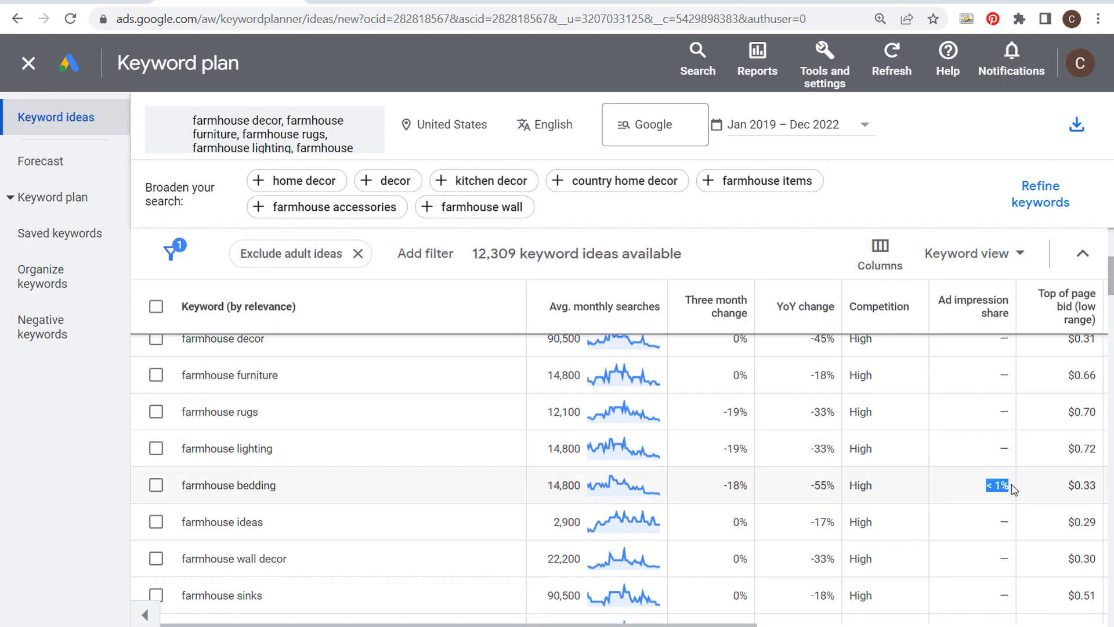
left_click(979, 494)
double_click(994, 491)
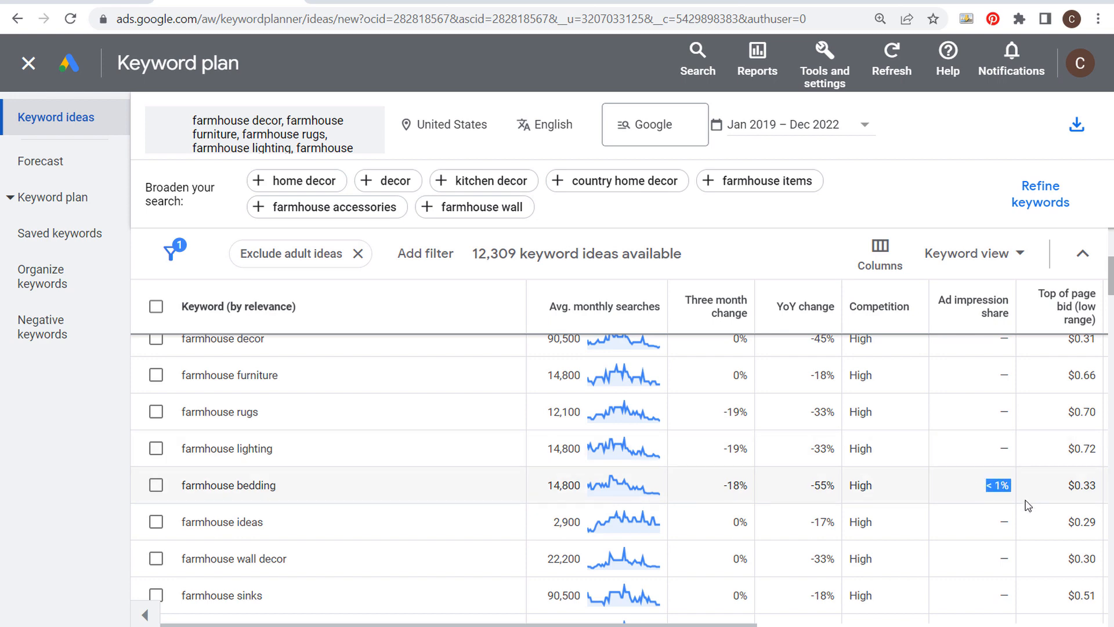
left_click(980, 498)
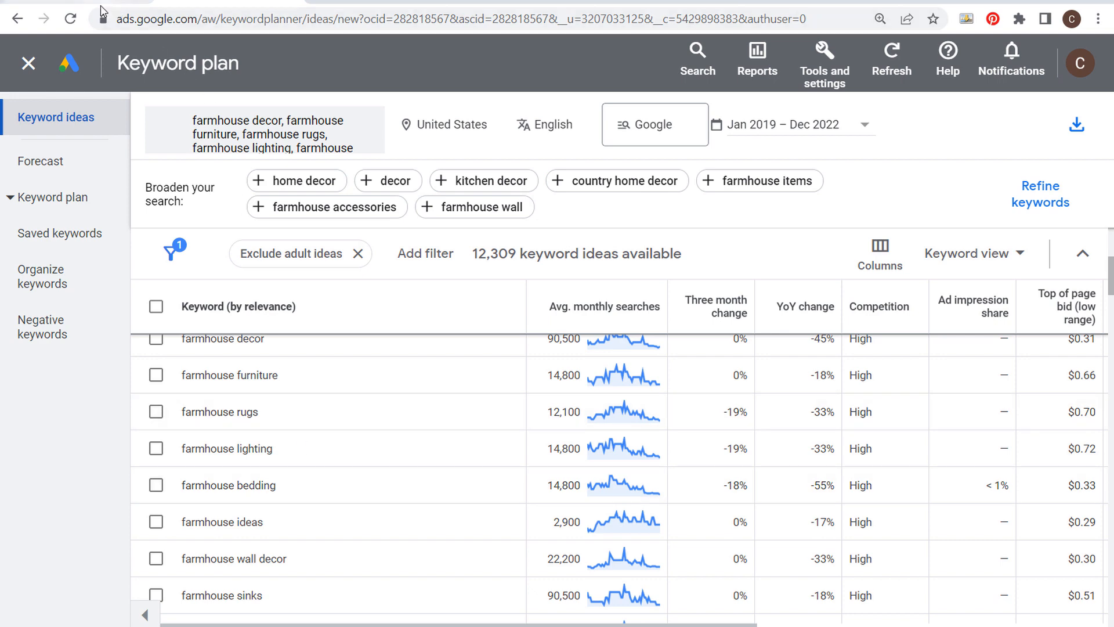
- Examine the low and high top of page bid columns, highlighting the bid ranges for farmhouse rugs and farmhouse ideas
left_click_drag(611, 625, 873, 625)
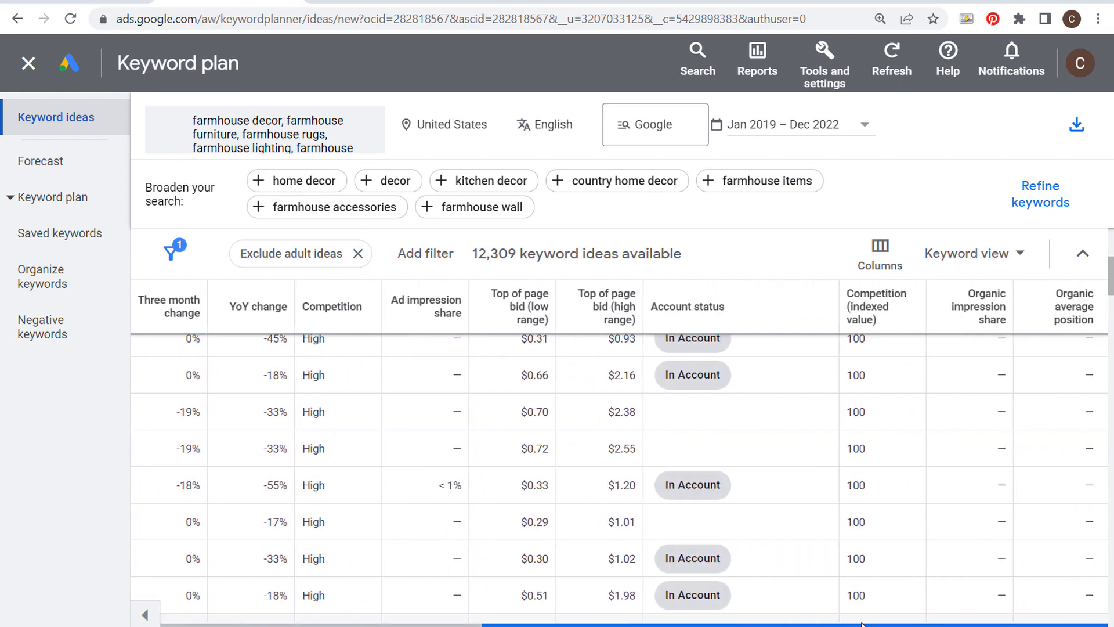
mouse_move(518, 310)
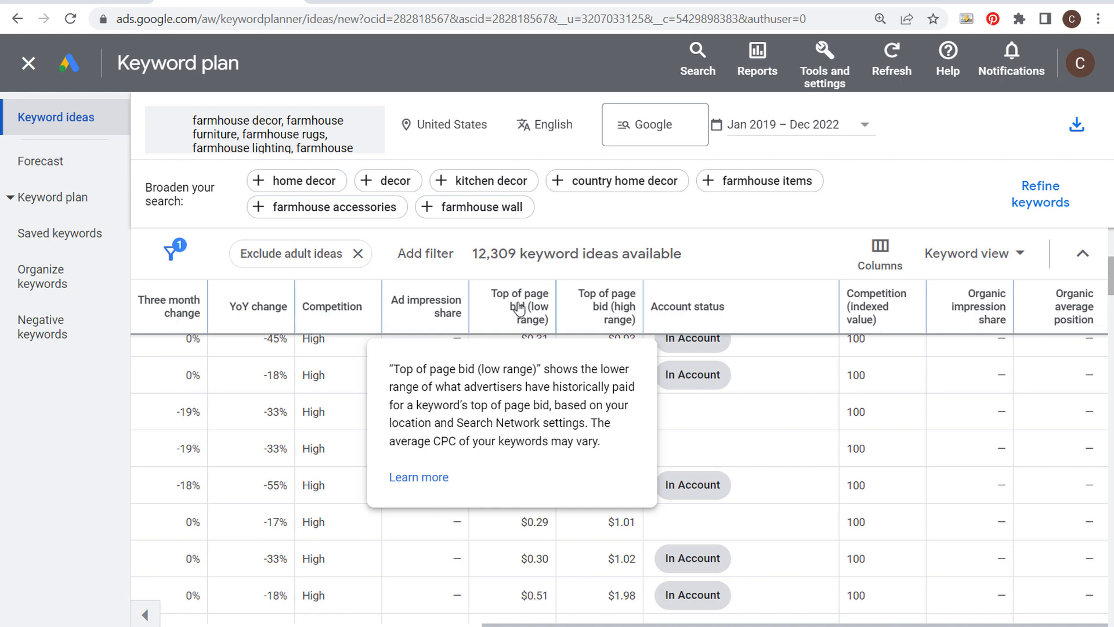
mouse_move(625, 301)
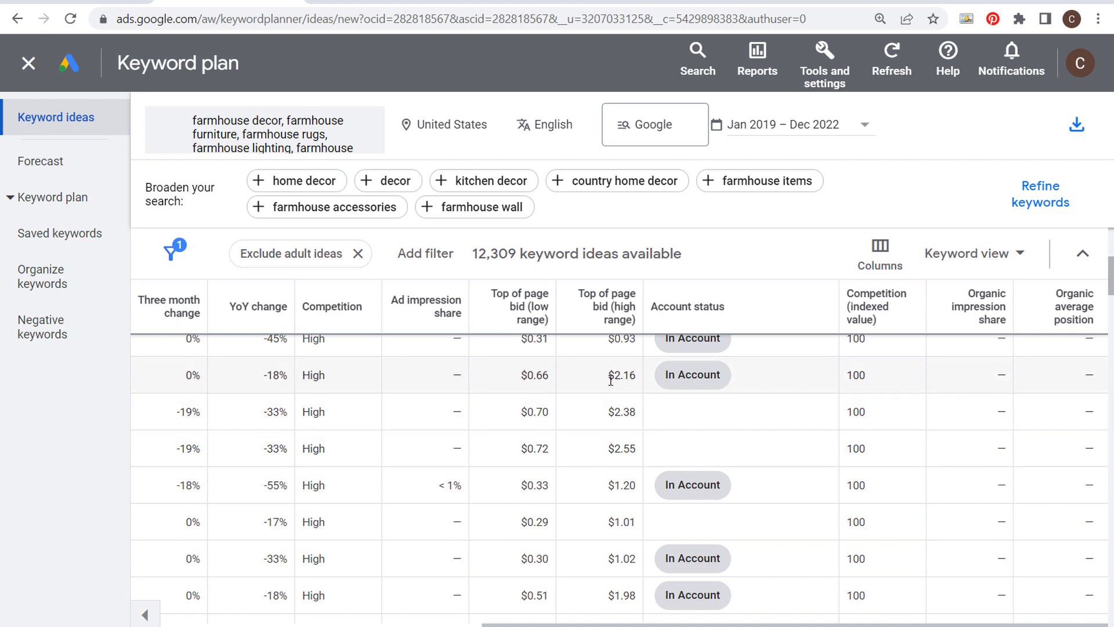
left_click_drag(524, 375, 622, 396)
left_click(575, 413)
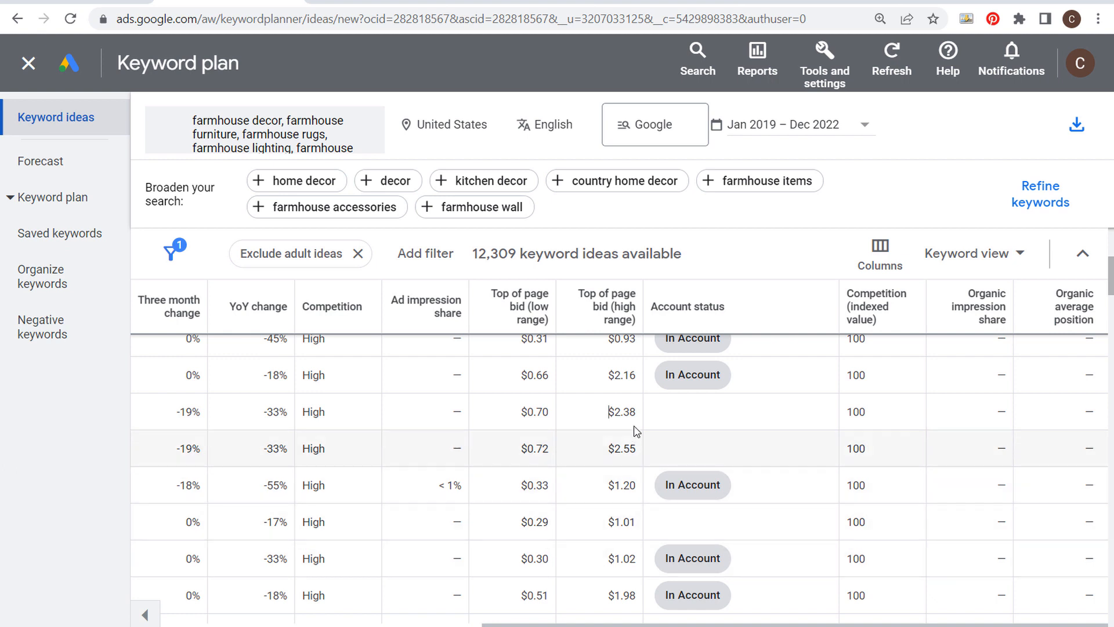
left_click_drag(636, 414, 518, 415)
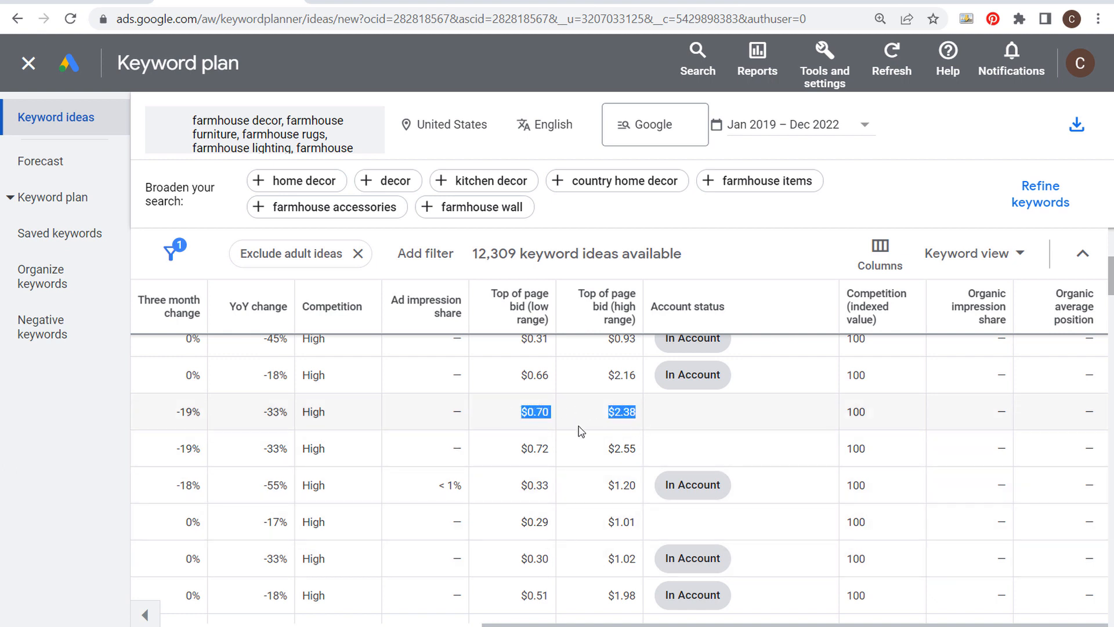
left_click_drag(633, 522, 507, 524)
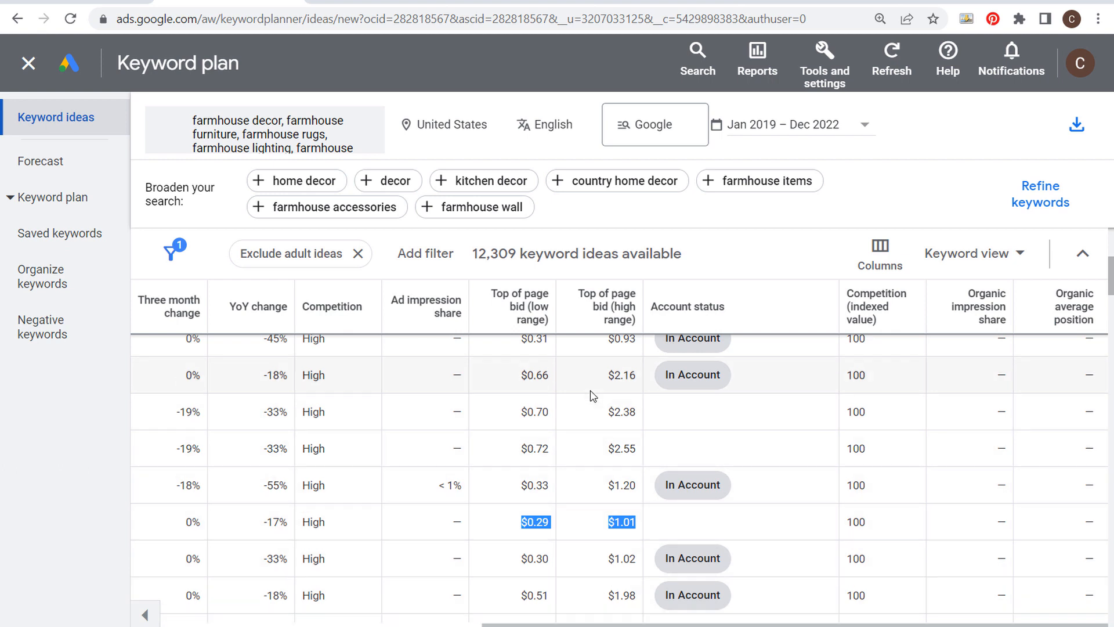
left_click_drag(638, 412, 512, 413)
- Match the highlighted bid ranges to their keywords, farmhouse rugs and farmhouse ideas, at the start of the table rows
left_click_drag(607, 625, 273, 623)
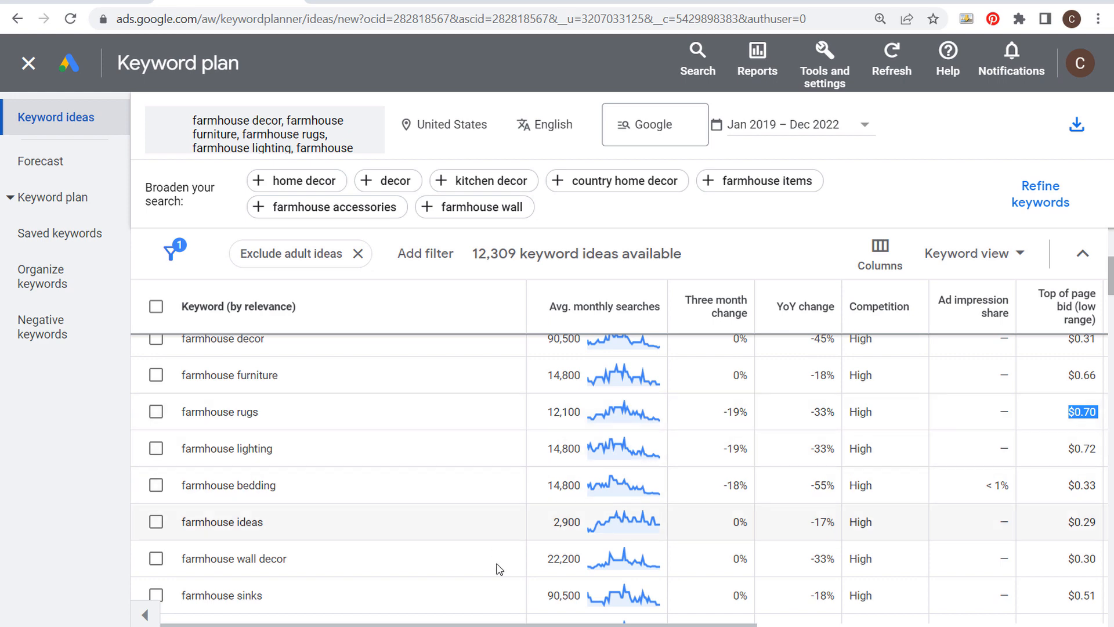
left_click_drag(519, 625, 663, 625)
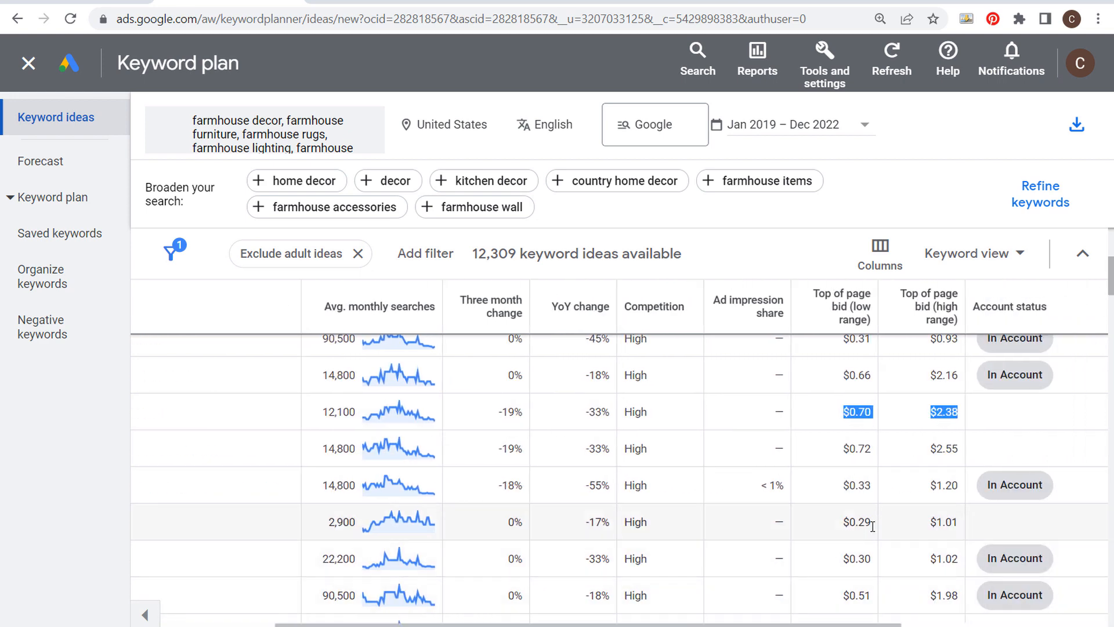
left_click_drag(964, 527, 833, 525)
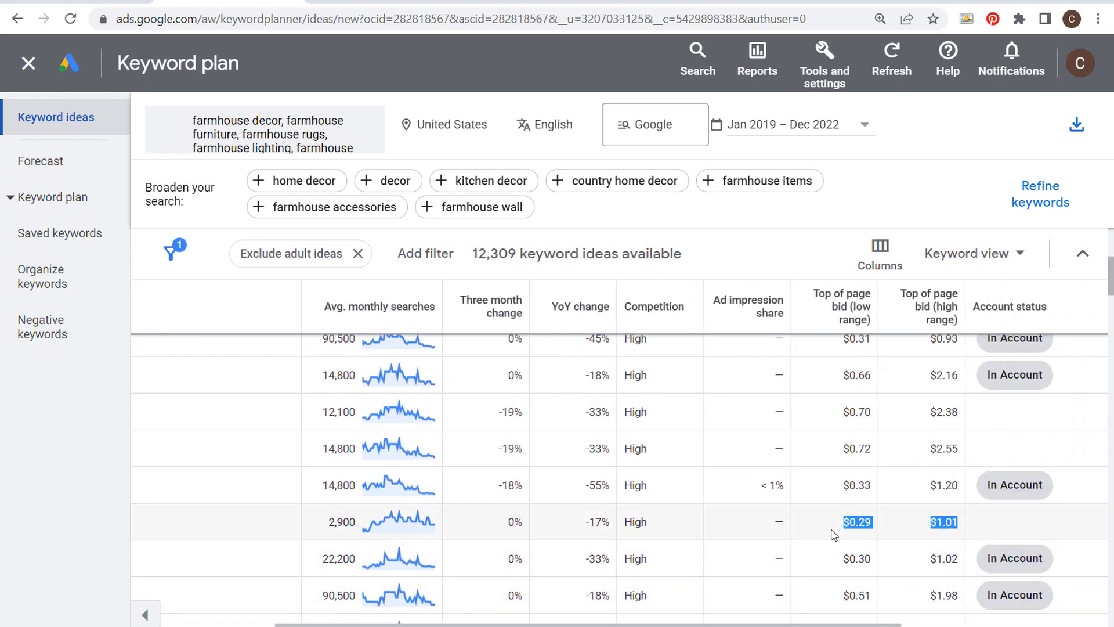
left_click_drag(668, 625, 541, 623)
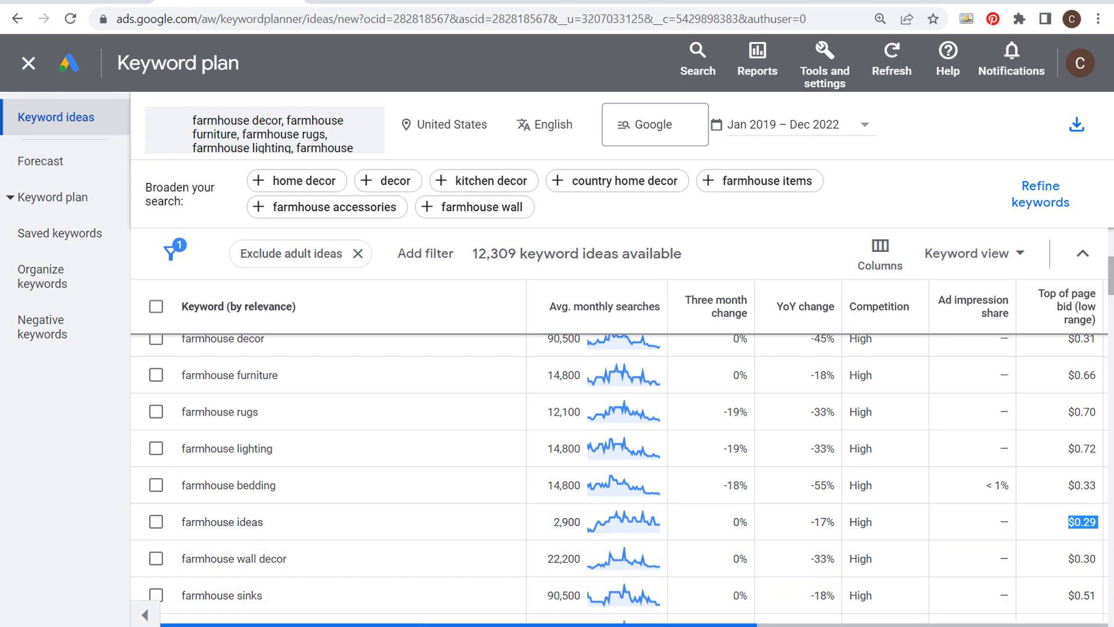
- Check the Account status column and the available columns in the column settings, then cancel without applying changes
left_click_drag(684, 624, 1008, 625)
mouse_move(637, 626)
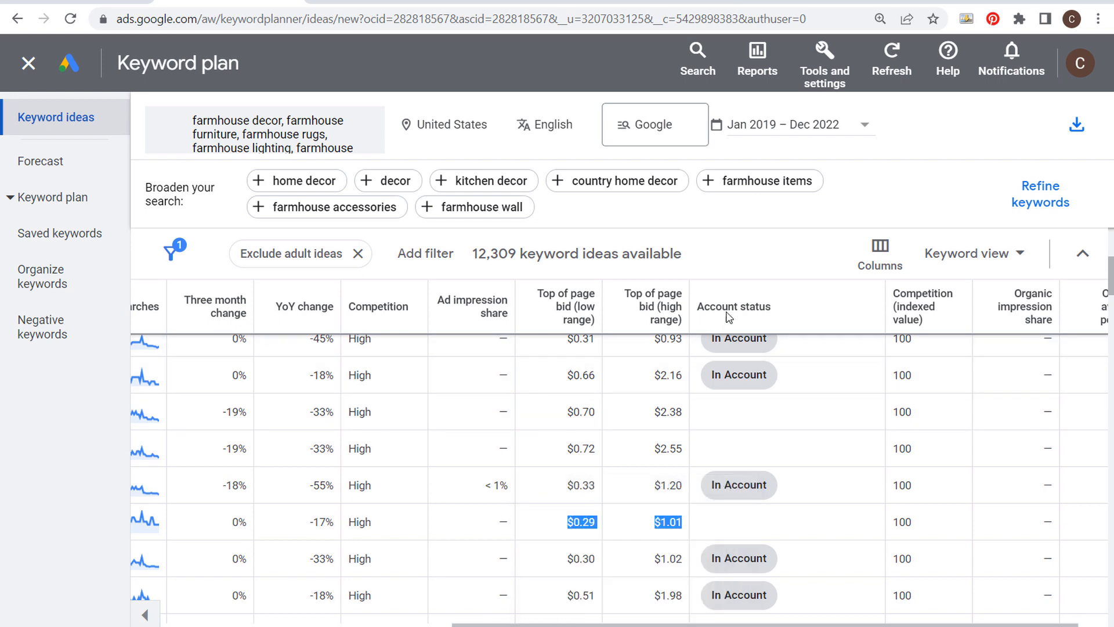
mouse_move(770, 305)
left_click(882, 253)
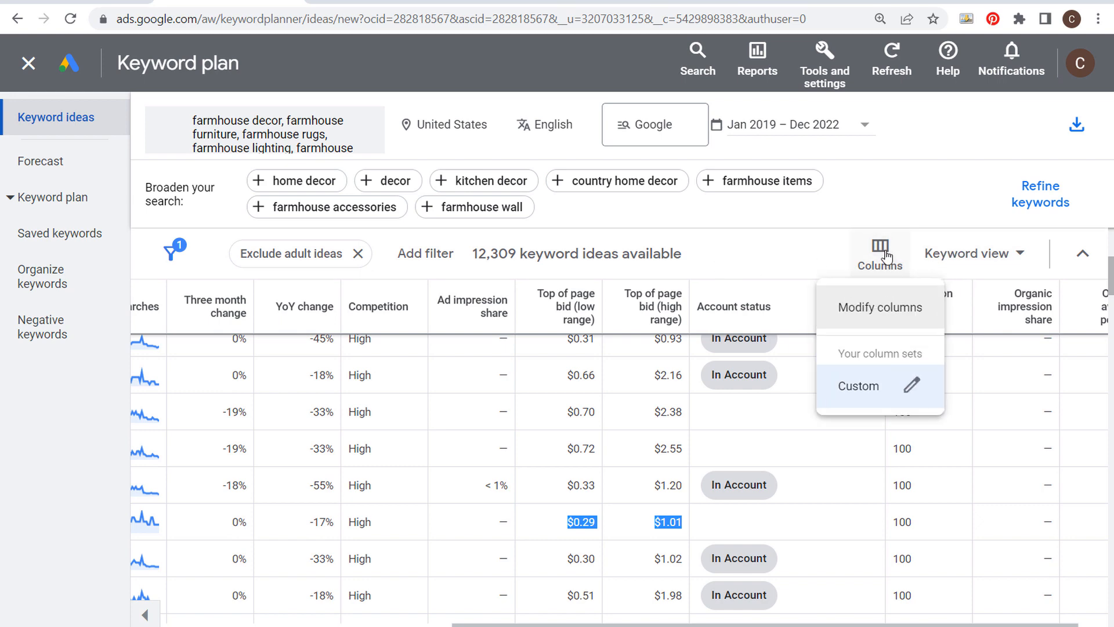
left_click(895, 308)
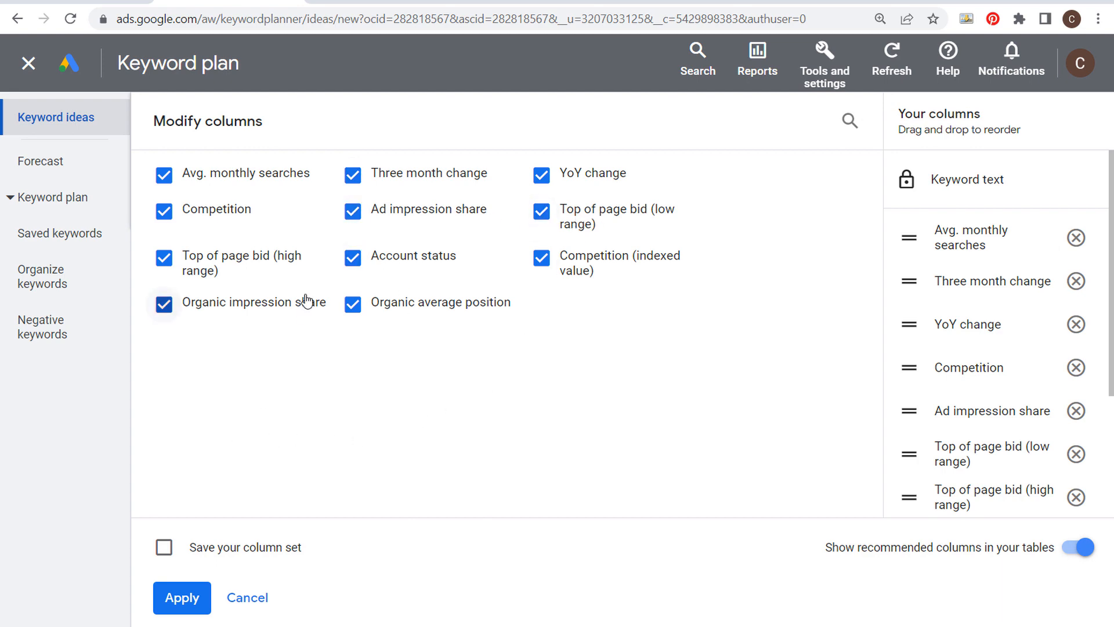
left_click(240, 605)
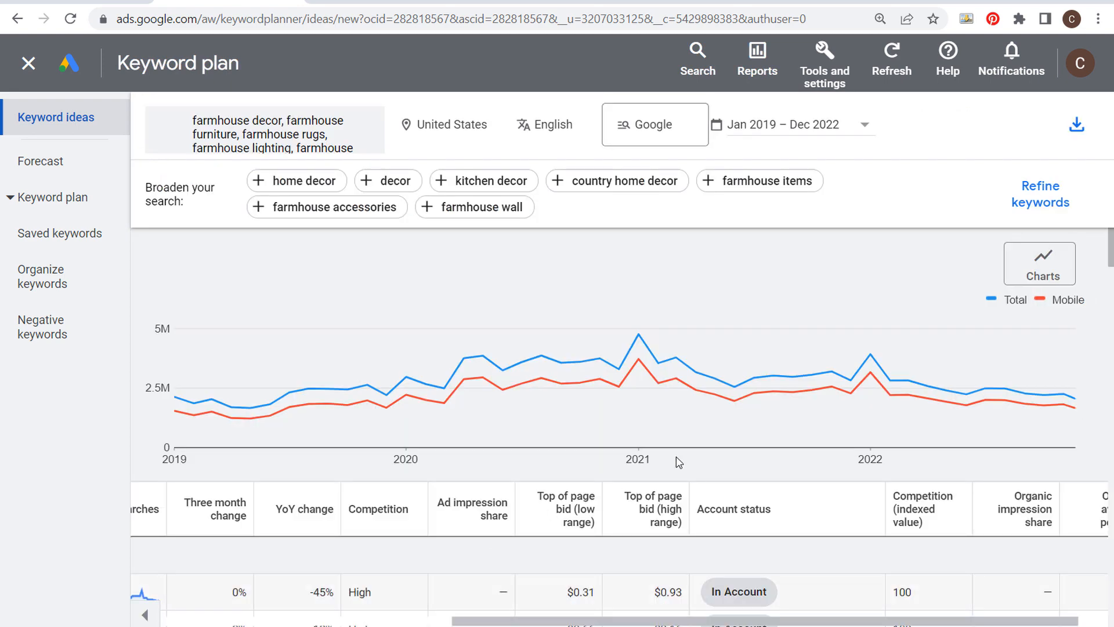
- Read the explanations of the Organic average position and Organic impression share columns, including the Search Console link note
left_click_drag(766, 625, 795, 624)
scroll(982, 562, "down", 4)
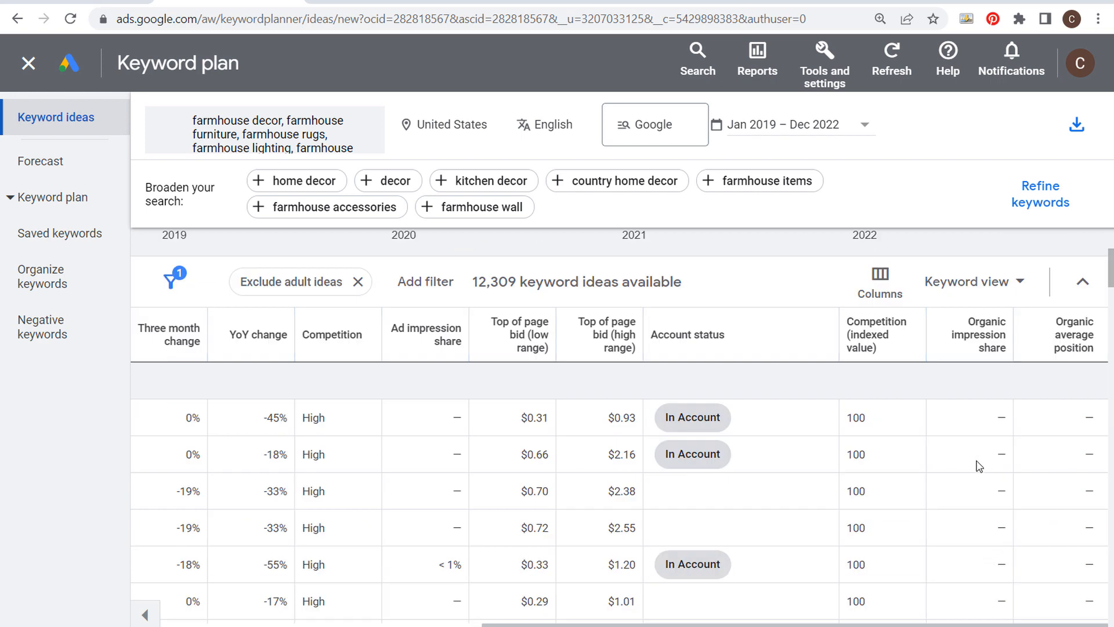
mouse_move(1055, 334)
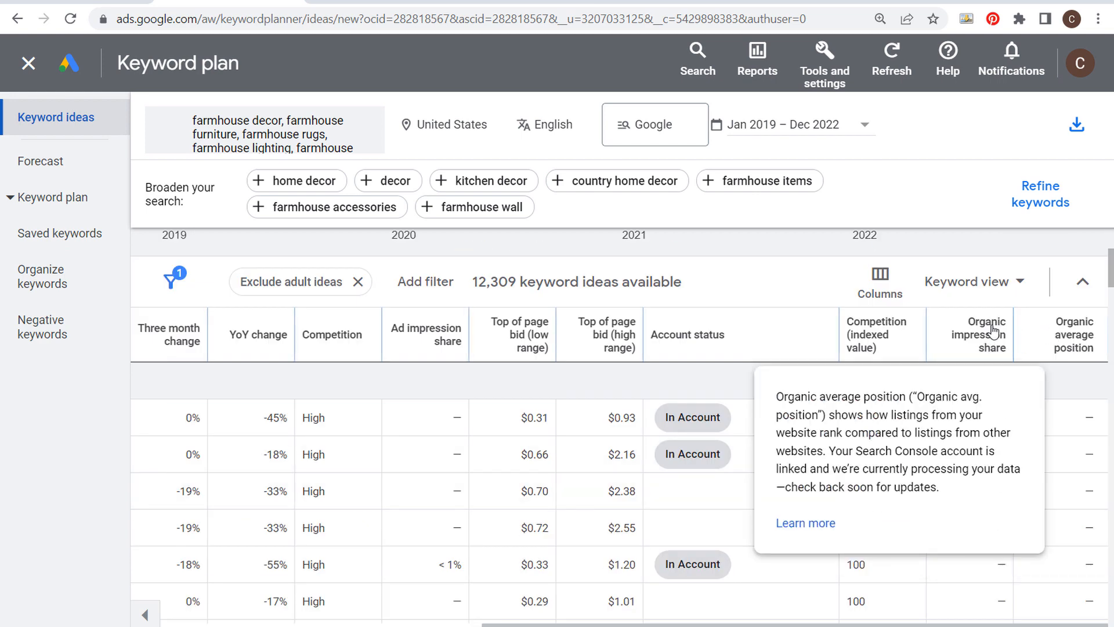
mouse_move(994, 331)
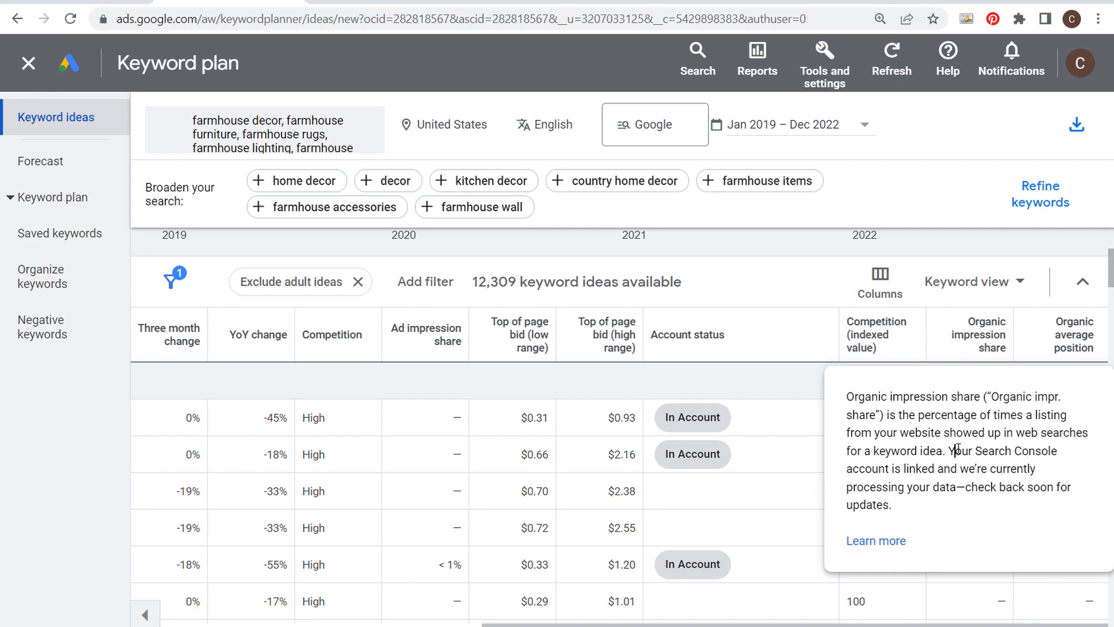
left_click_drag(956, 451, 1029, 467)
left_click(986, 487)
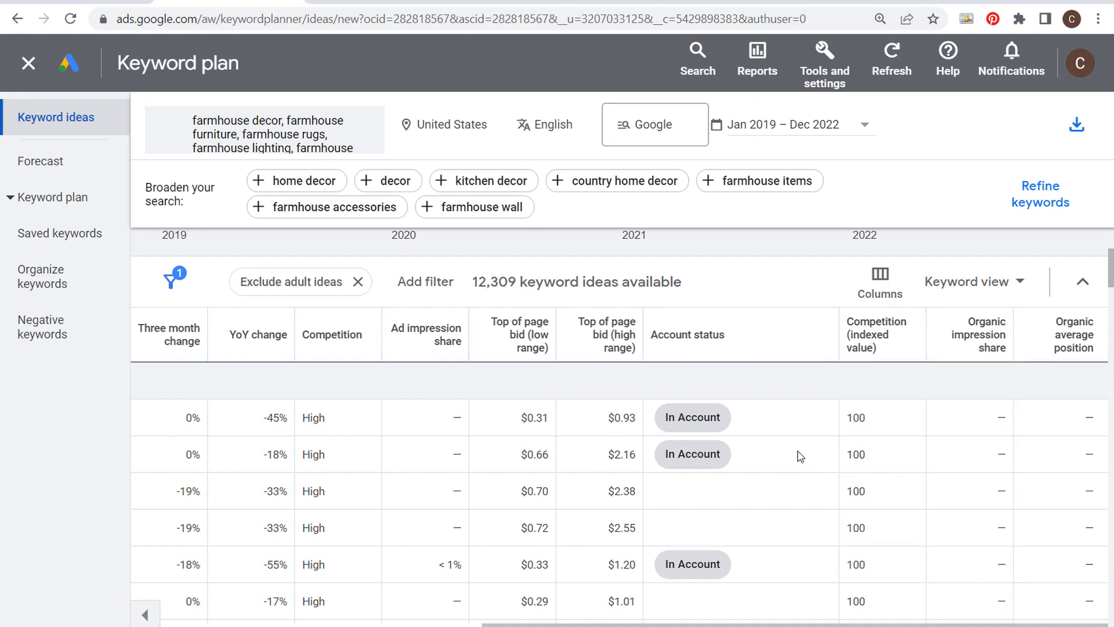
- Return to the keyword names and review the search volume trend chart above the provided keywords
left_click_drag(764, 624, 442, 624)
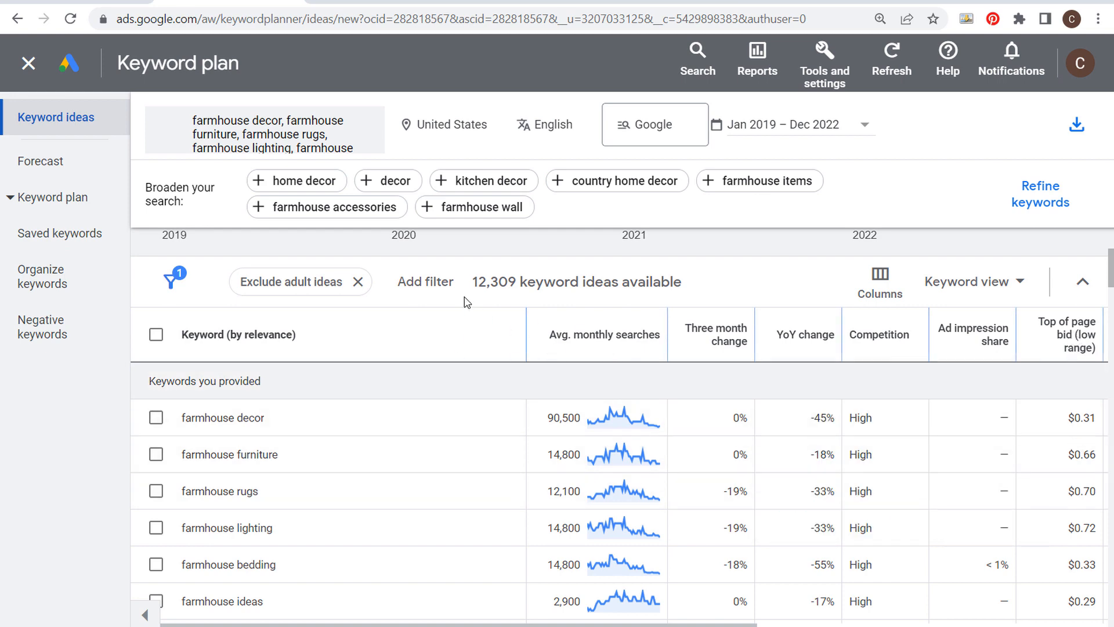
scroll(441, 296, "up", 4)
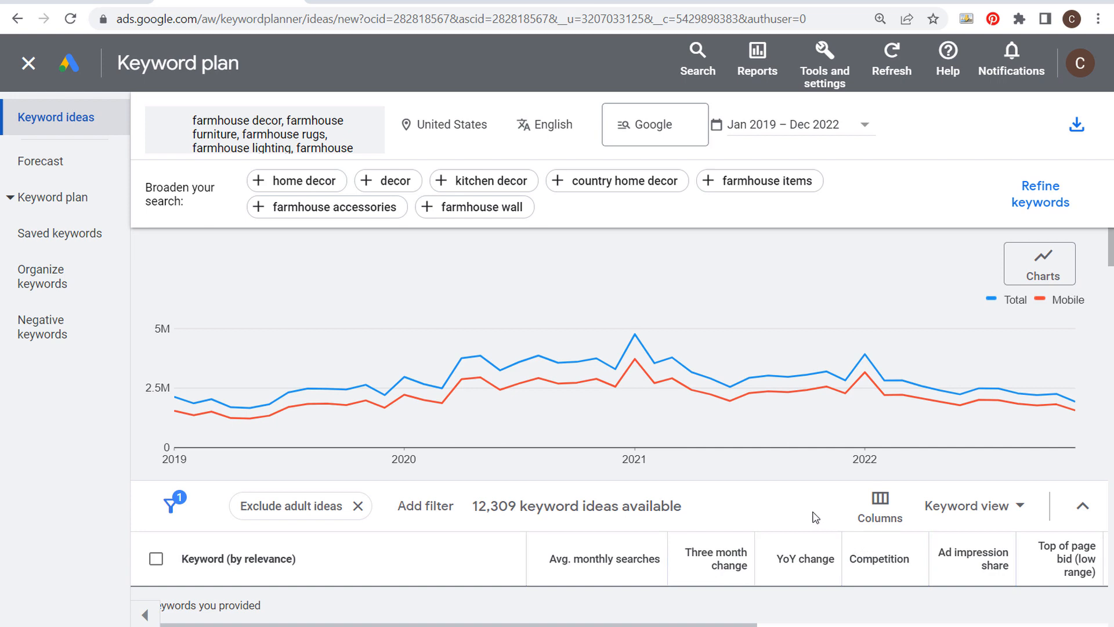
scroll(790, 430, "down", 6)
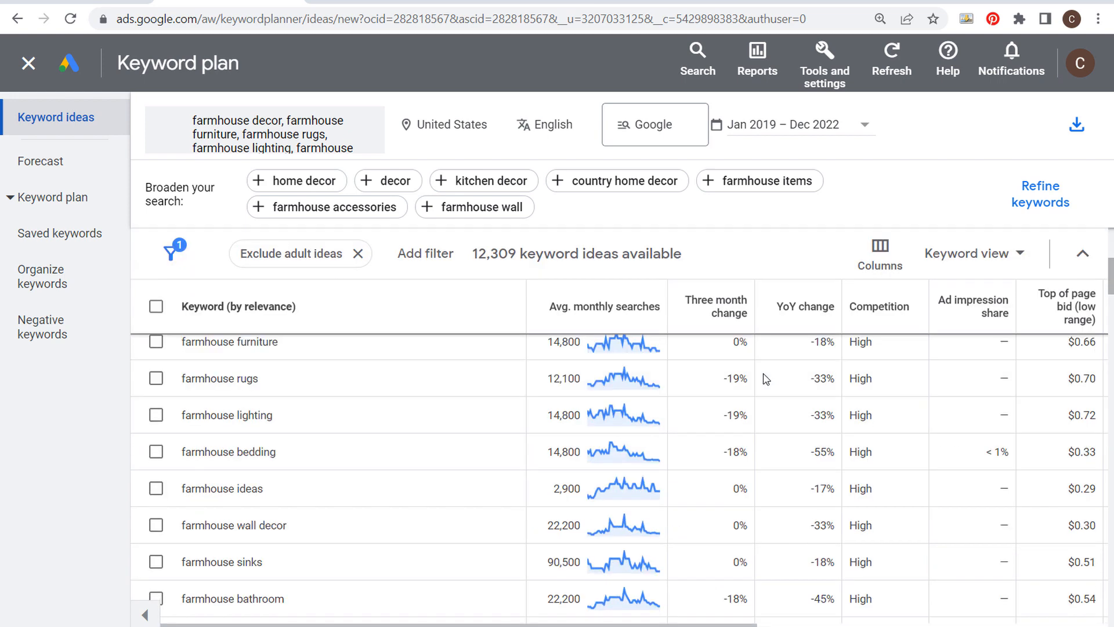
- Refine the keyword ideas by excluding all Retailer and Brand keywords in the Brand or Non-Brand group, keeping only Non-Brands
left_click(1048, 191)
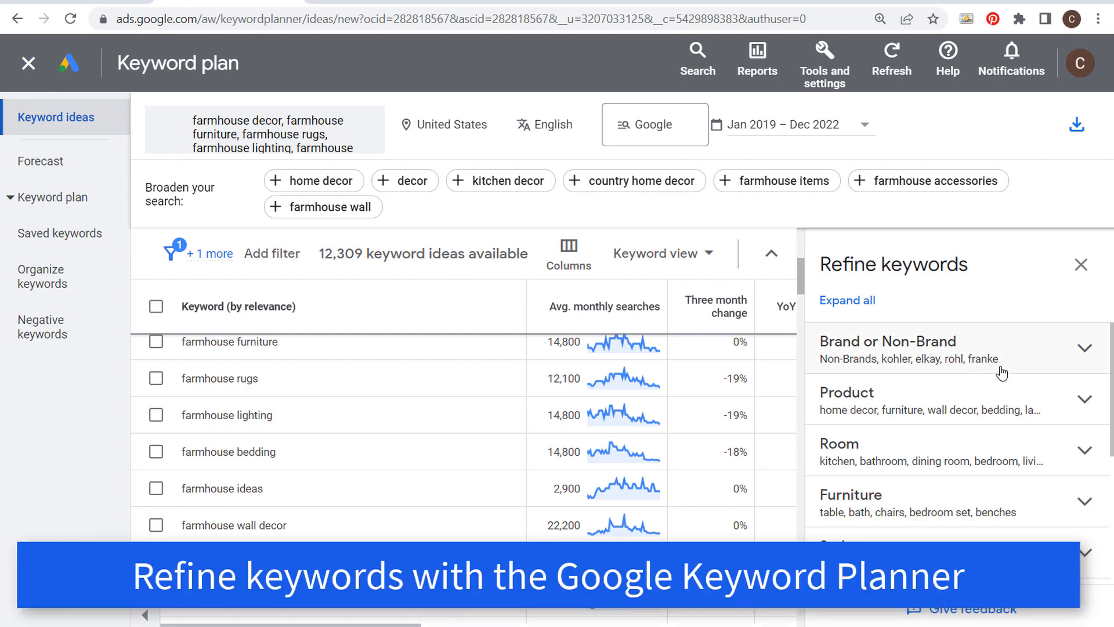
left_click(1085, 348)
scroll(939, 459, "down", 2)
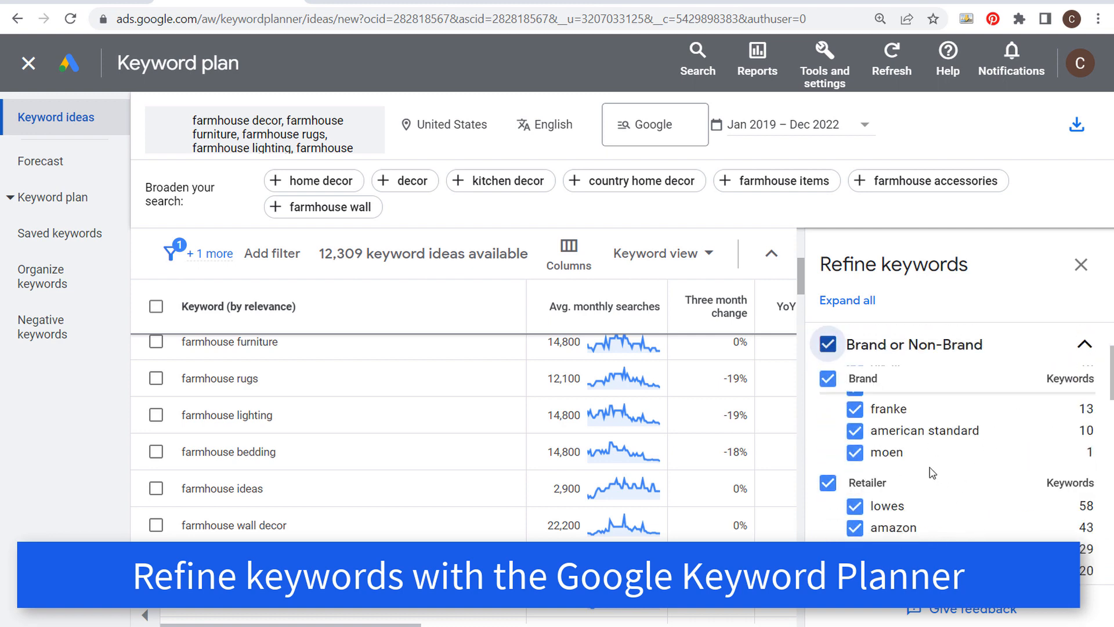
scroll(952, 480, "down", 2)
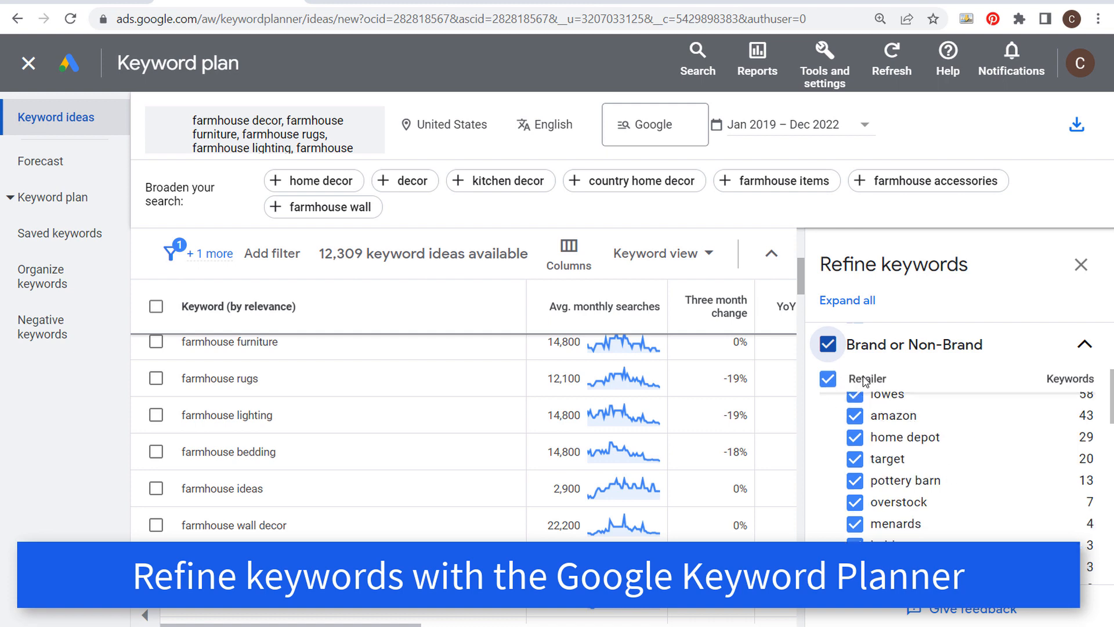
scroll(940, 429, "up", 2)
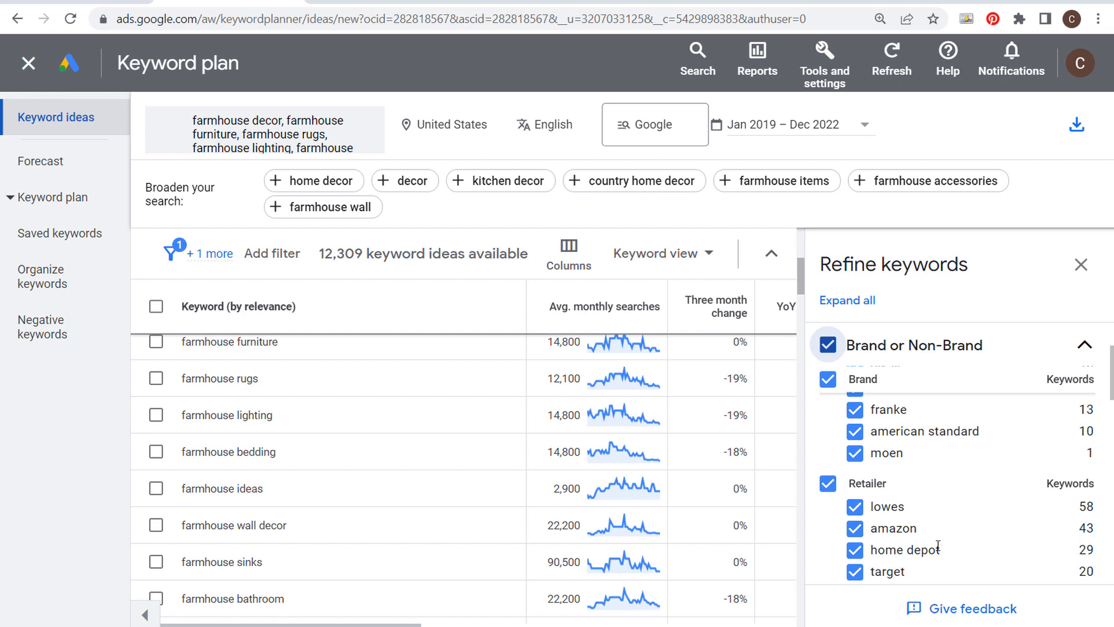
left_click(827, 484)
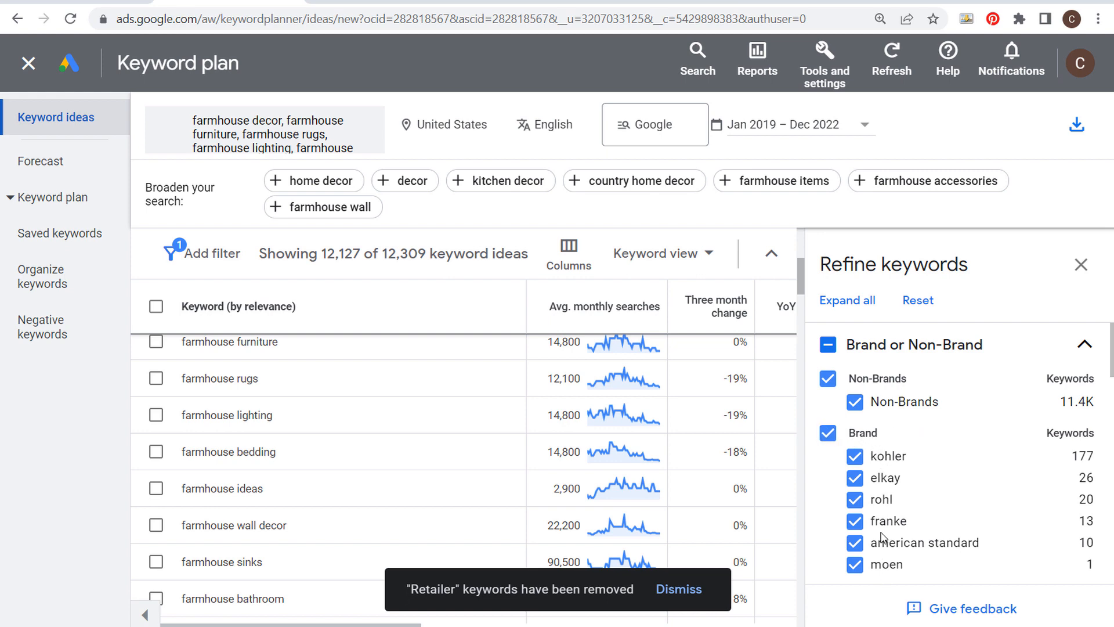
left_click(828, 433)
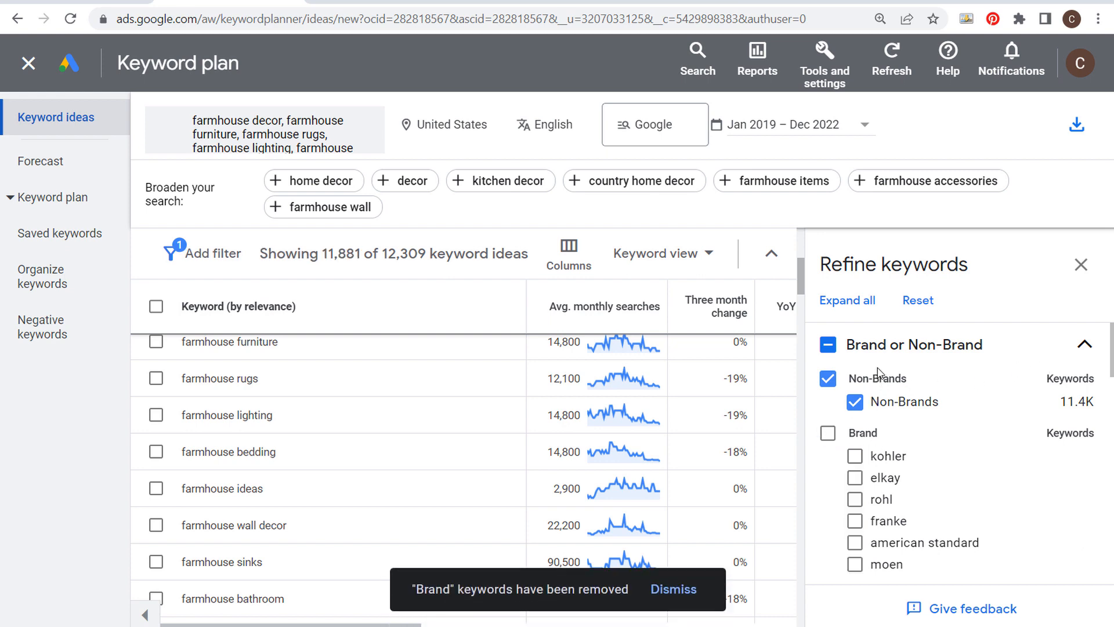
left_click(1080, 346)
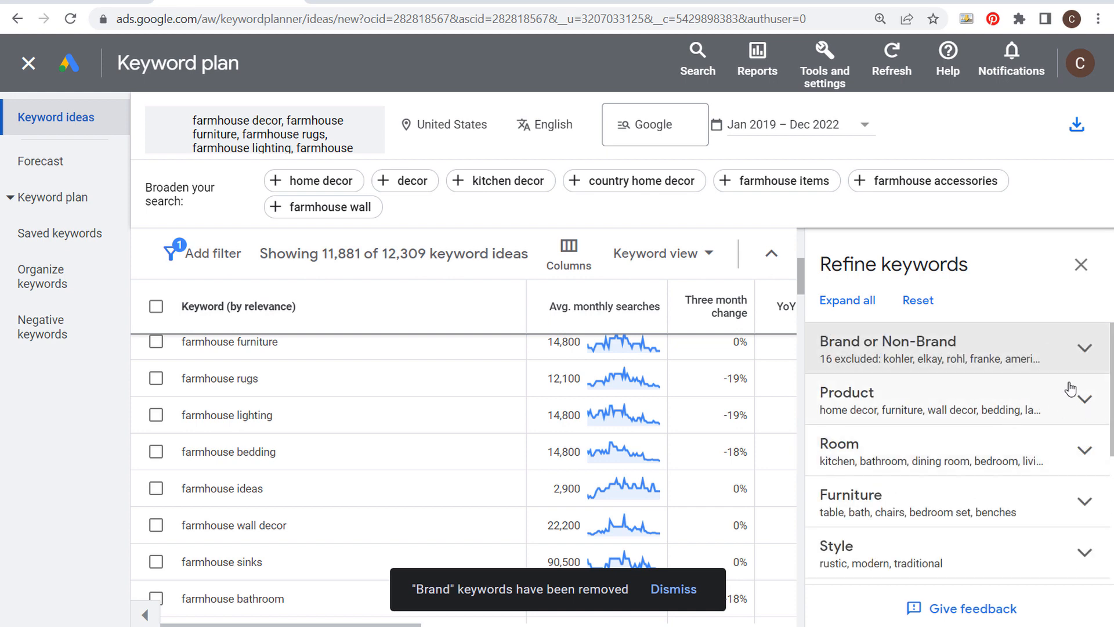
- Exclude the bedding keywords in the Product refinement group, and include them again
left_click(1085, 401)
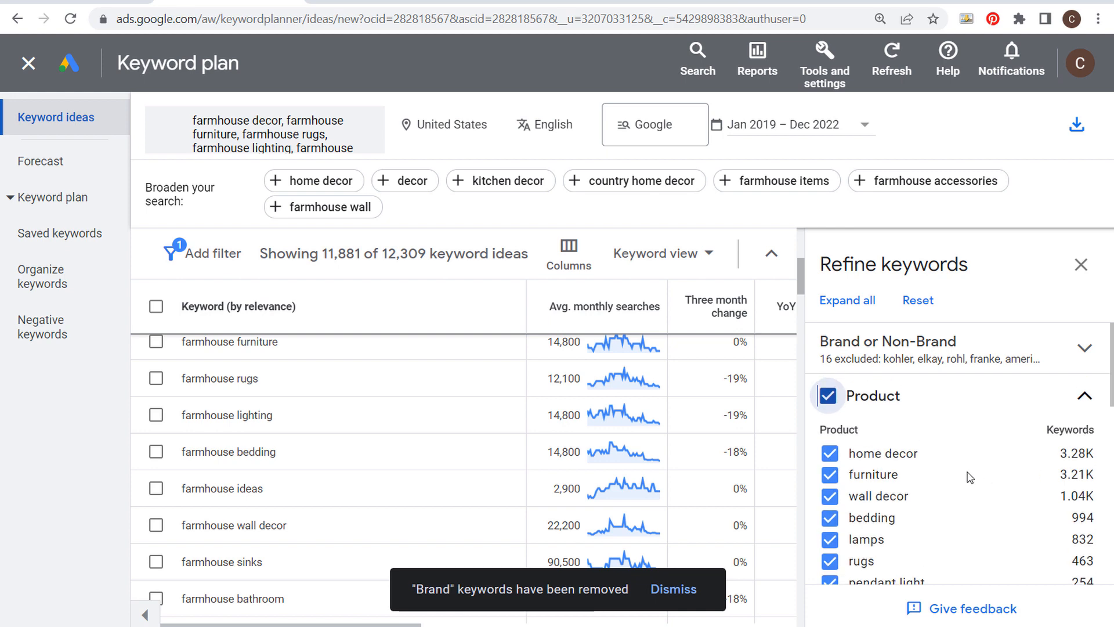
scroll(964, 481, "down", 3)
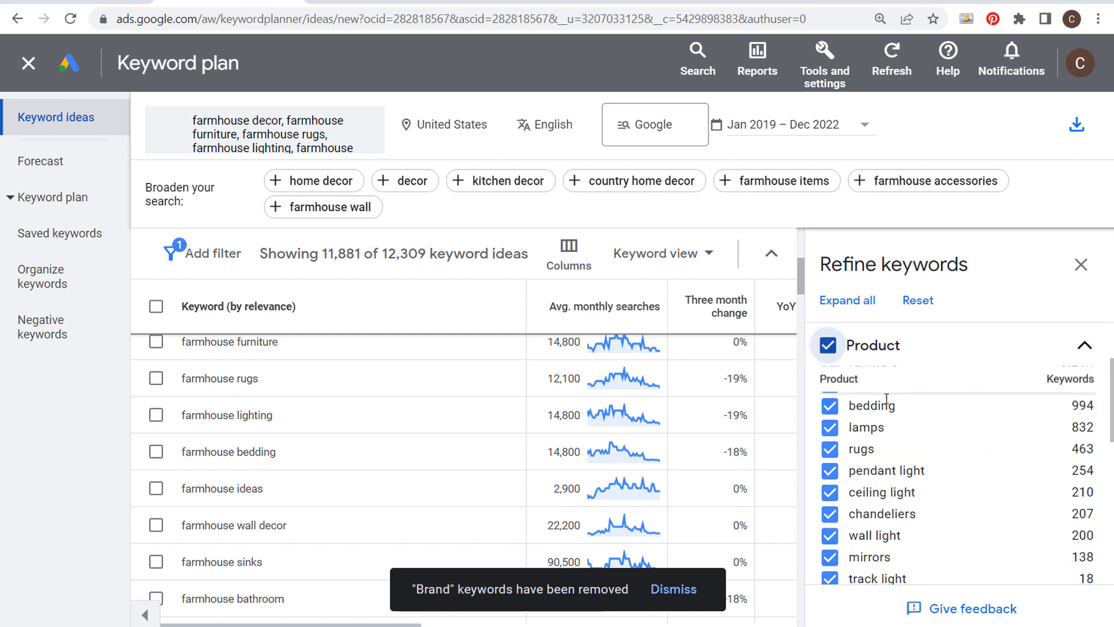
left_click(830, 408)
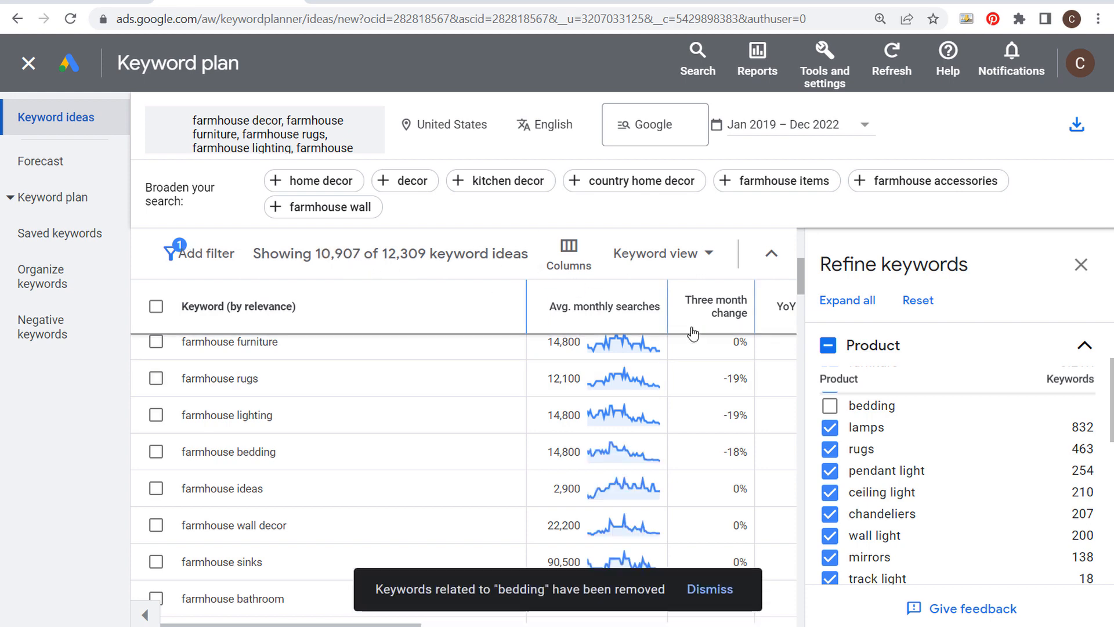
left_click(830, 405)
- Exclude the whole Product group to browse the remaining keyword ideas, and include the group again
scroll(905, 468, "up", 3)
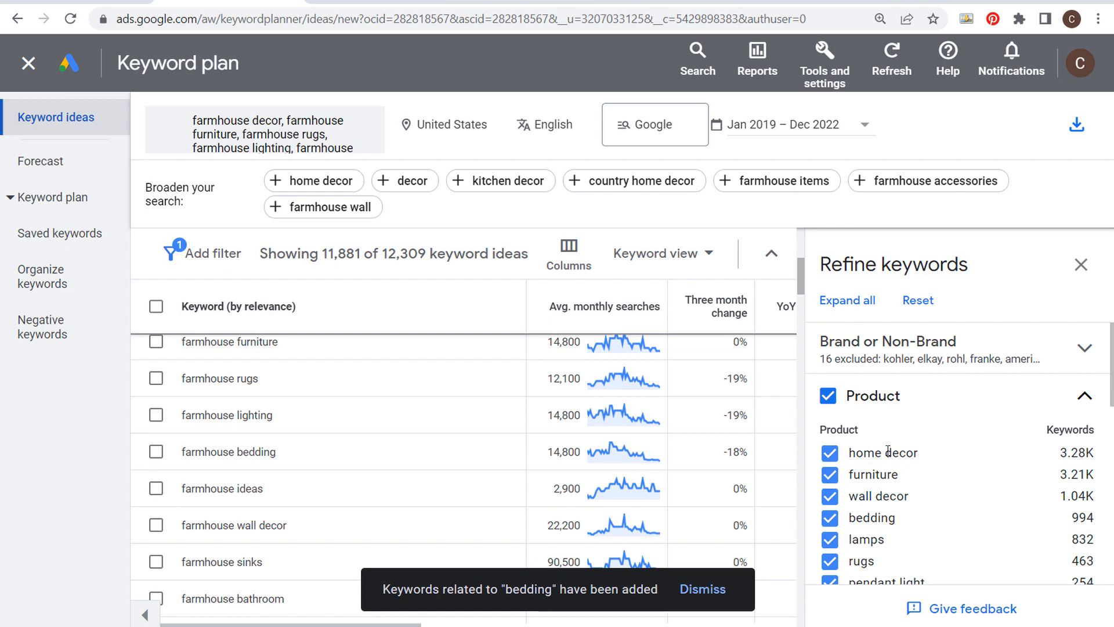
left_click(835, 400)
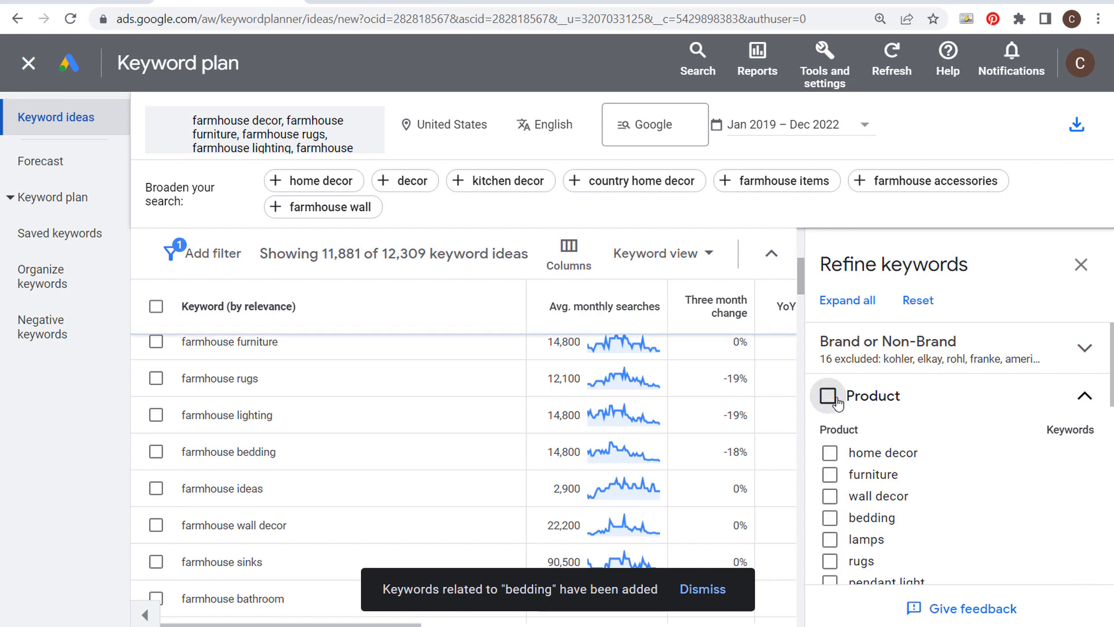
scroll(883, 402, "down", 2)
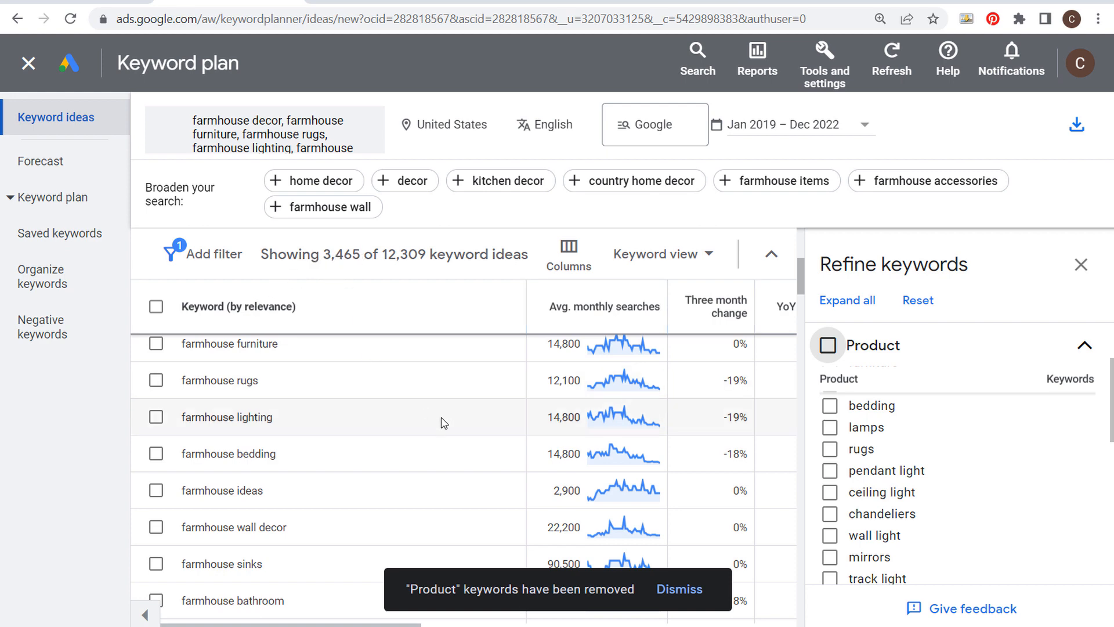
scroll(443, 355, "down", 5)
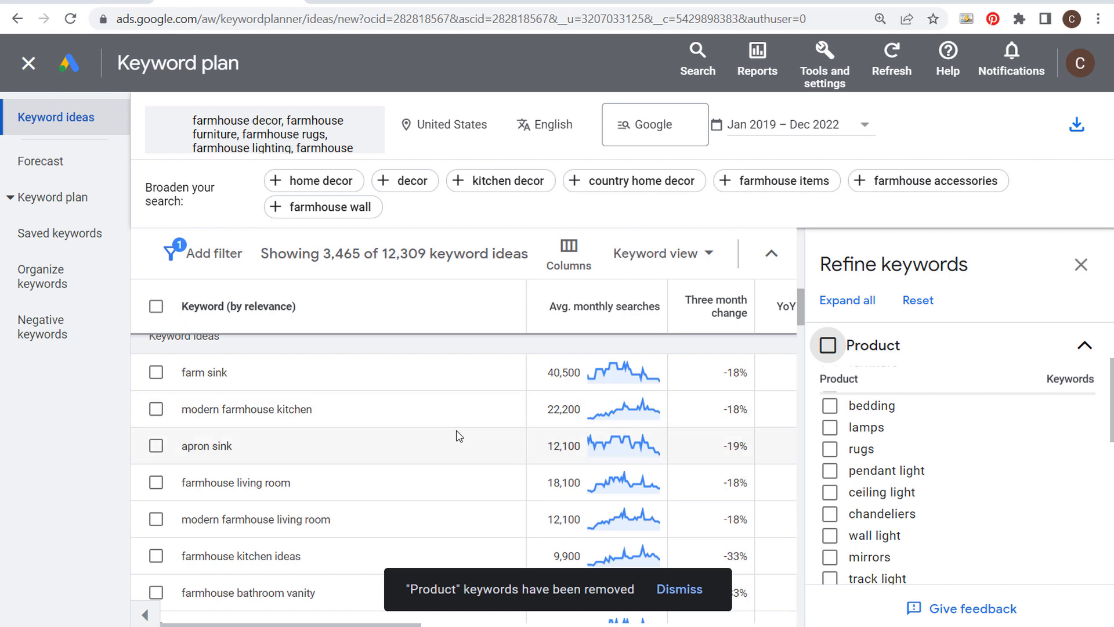
scroll(455, 432, "down", 2)
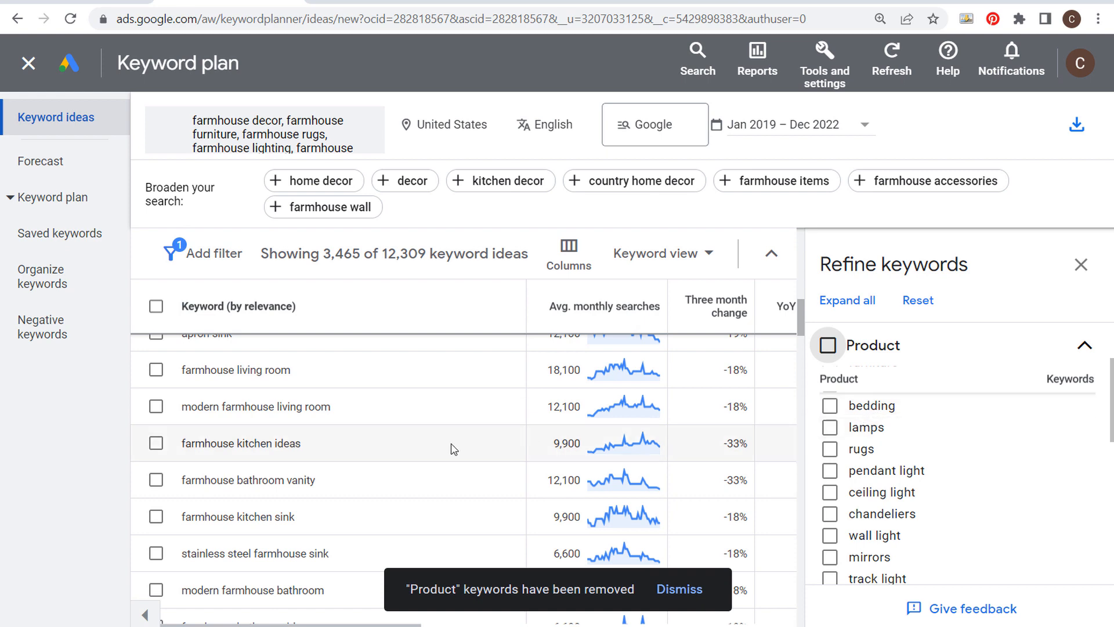
scroll(440, 412, "down", 2)
scroll(439, 412, "down", 2)
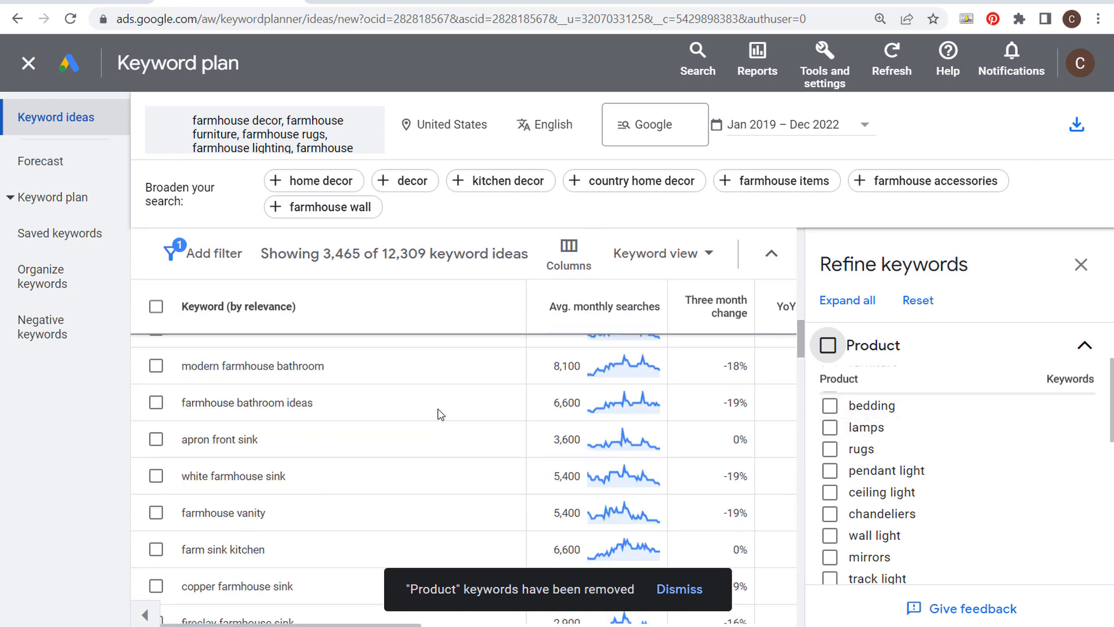
left_click(827, 347)
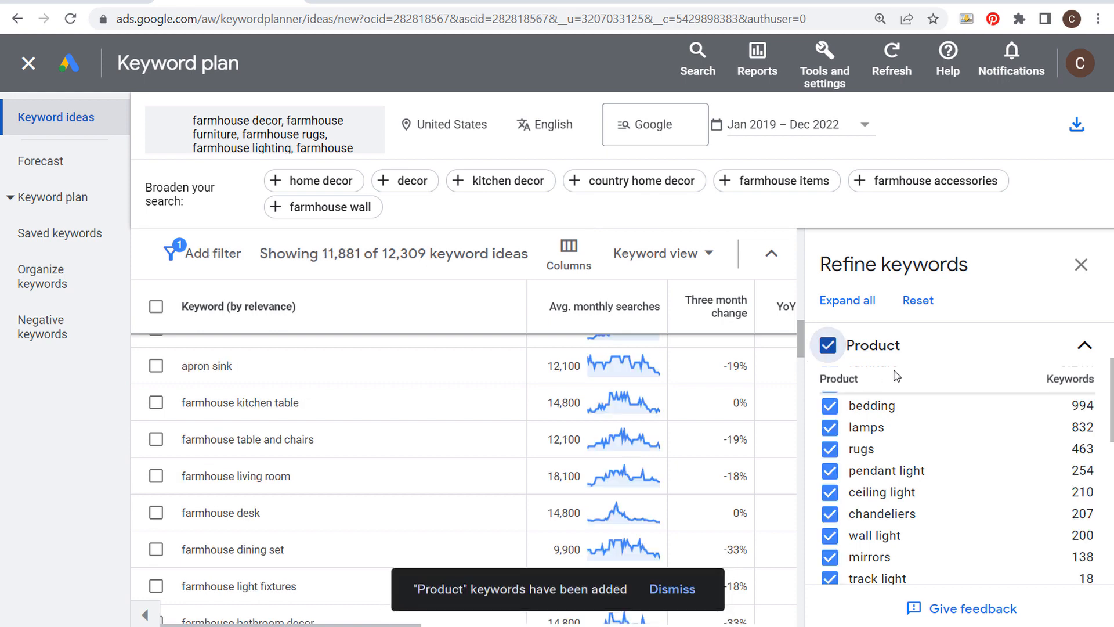
left_click(1086, 348)
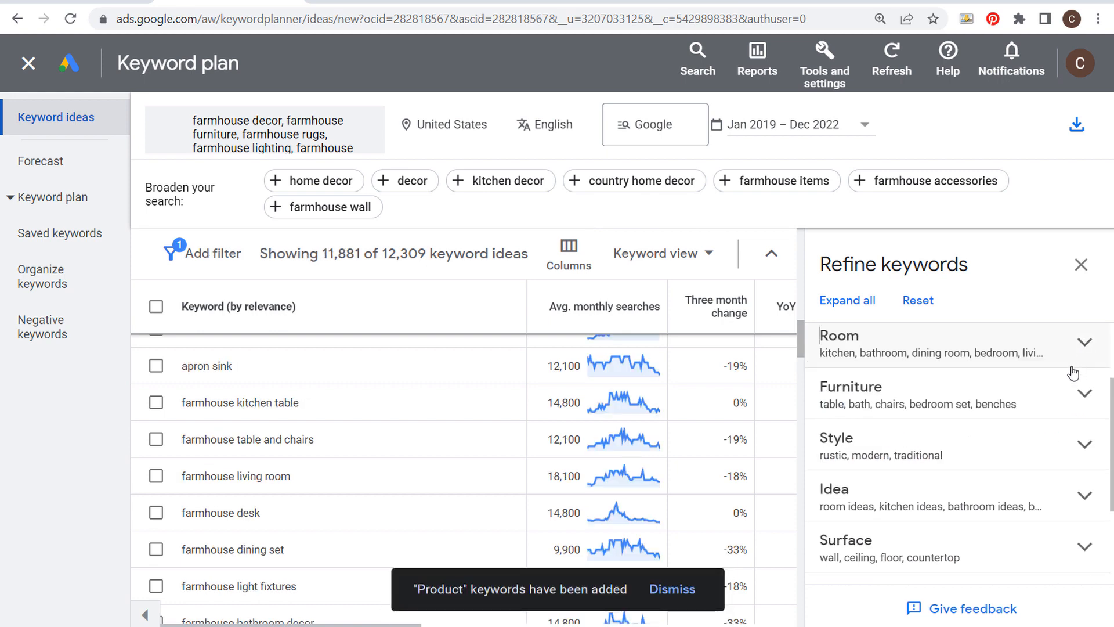
- Limit the Room refinement group to living room by excluding every other room, and check its keyword count
left_click(1086, 452)
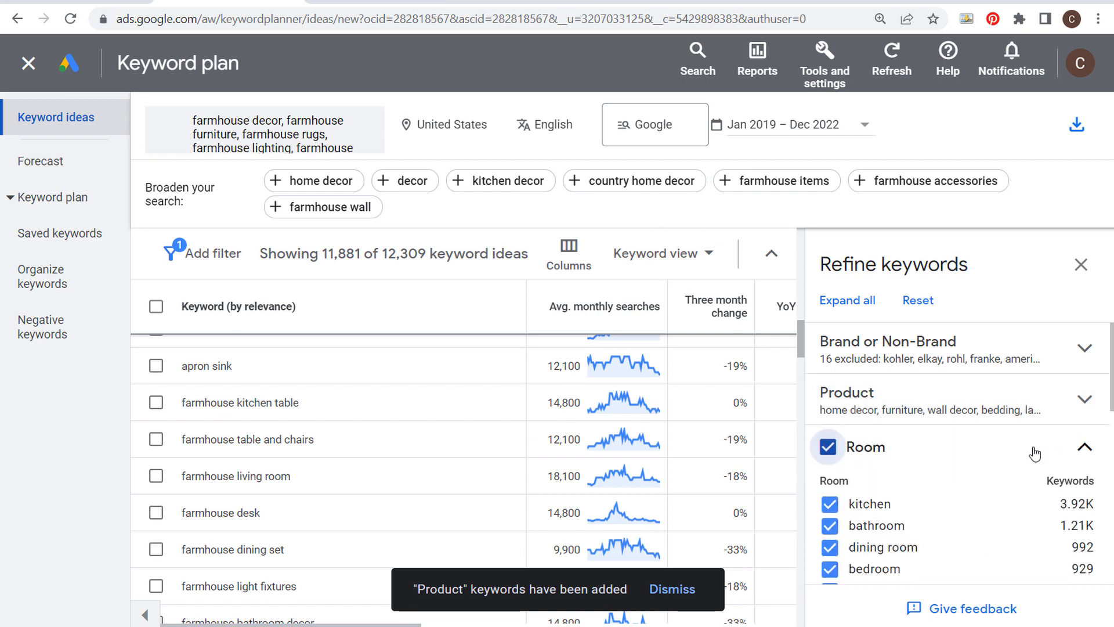
scroll(975, 478, "down", 2)
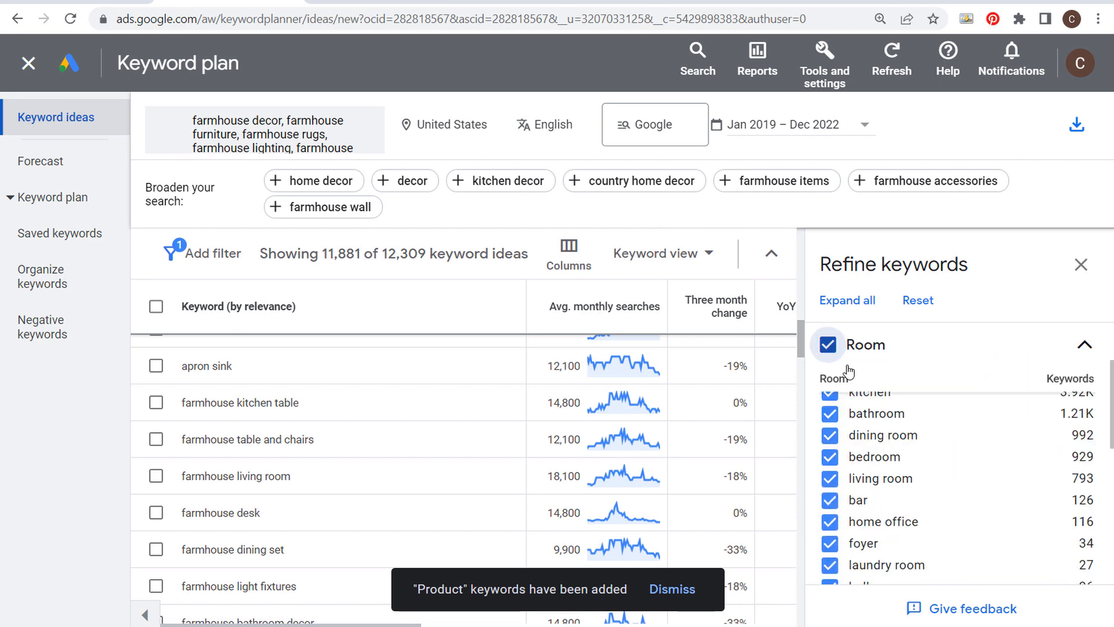
left_click(829, 345)
left_click(830, 479)
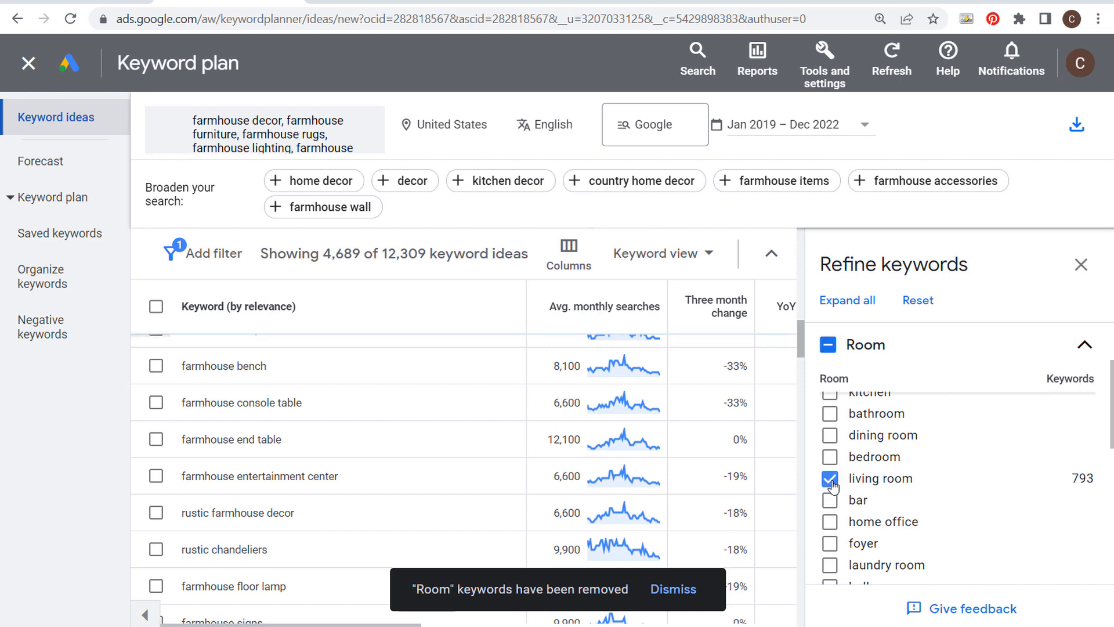
double_click(1083, 478)
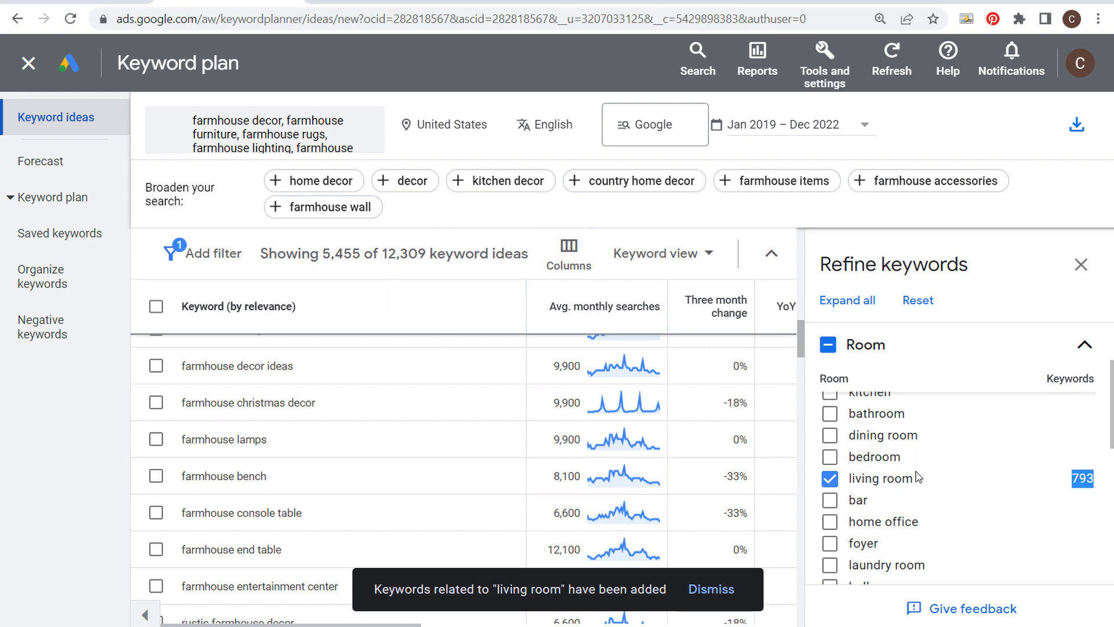
left_click(1081, 480)
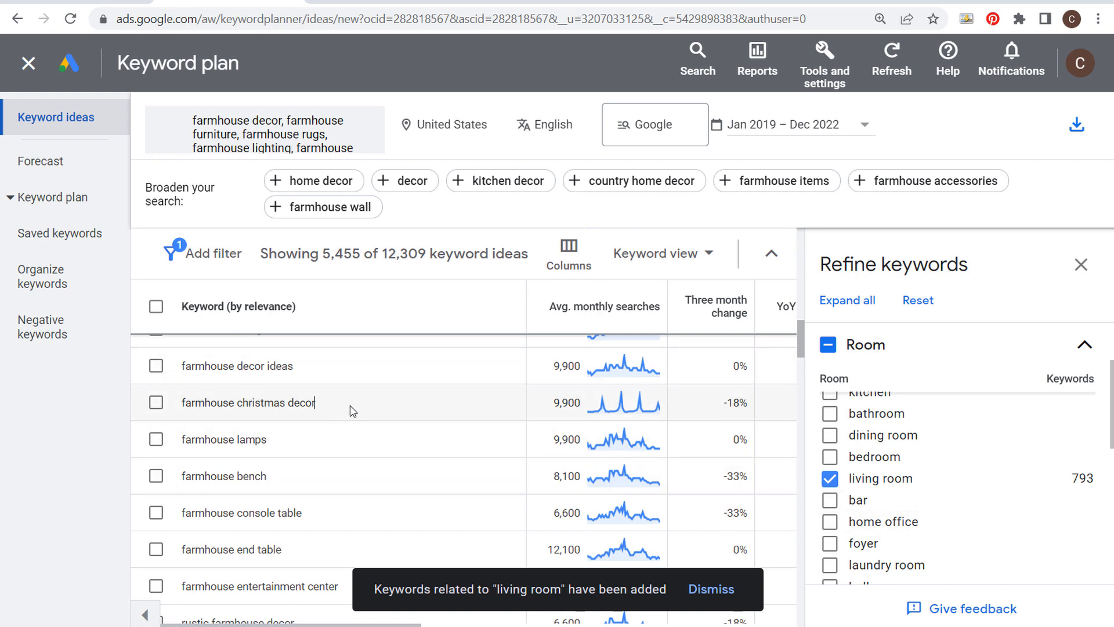
- Examine how the listed ideas farmhouse christmas decor, farmhouse lamps and farmhouse bench relate to the living room refinement
left_click_drag(351, 409, 197, 408)
left_click(303, 402)
left_click_drag(329, 404, 206, 403)
left_click(258, 439)
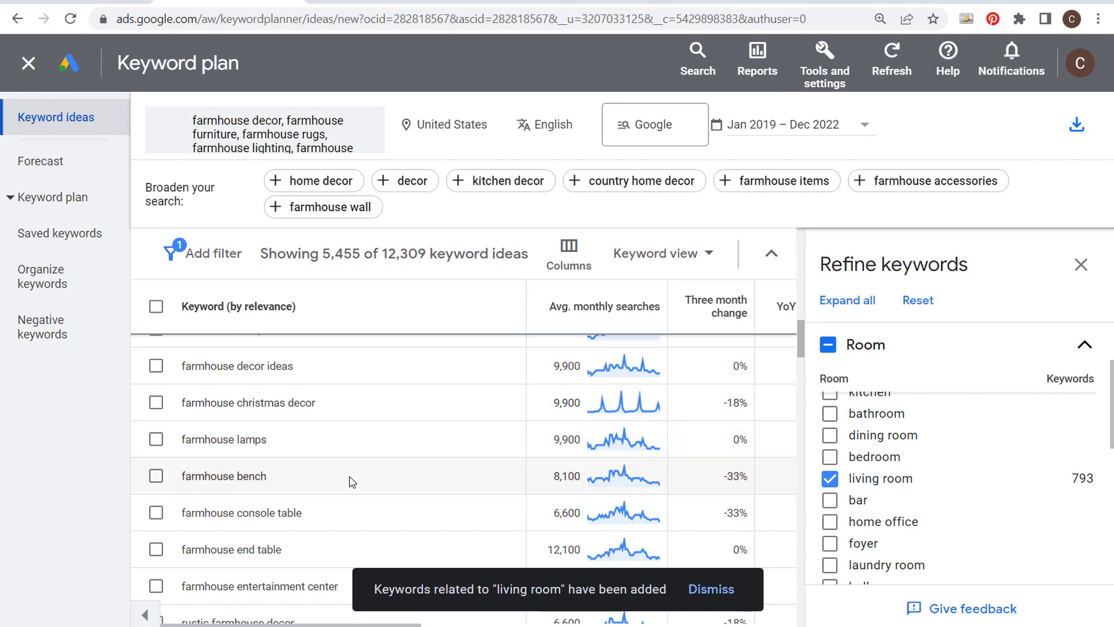
left_click_drag(308, 445, 221, 442)
left_click(222, 442)
left_click_drag(273, 477, 204, 477)
left_click(204, 476)
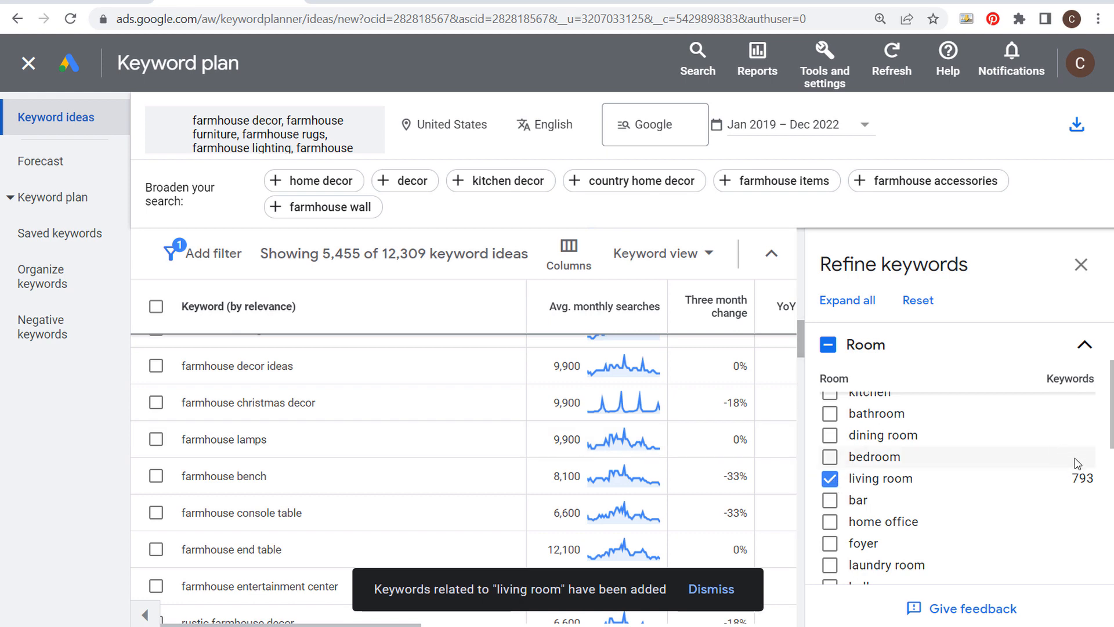
mouse_move(1085, 473)
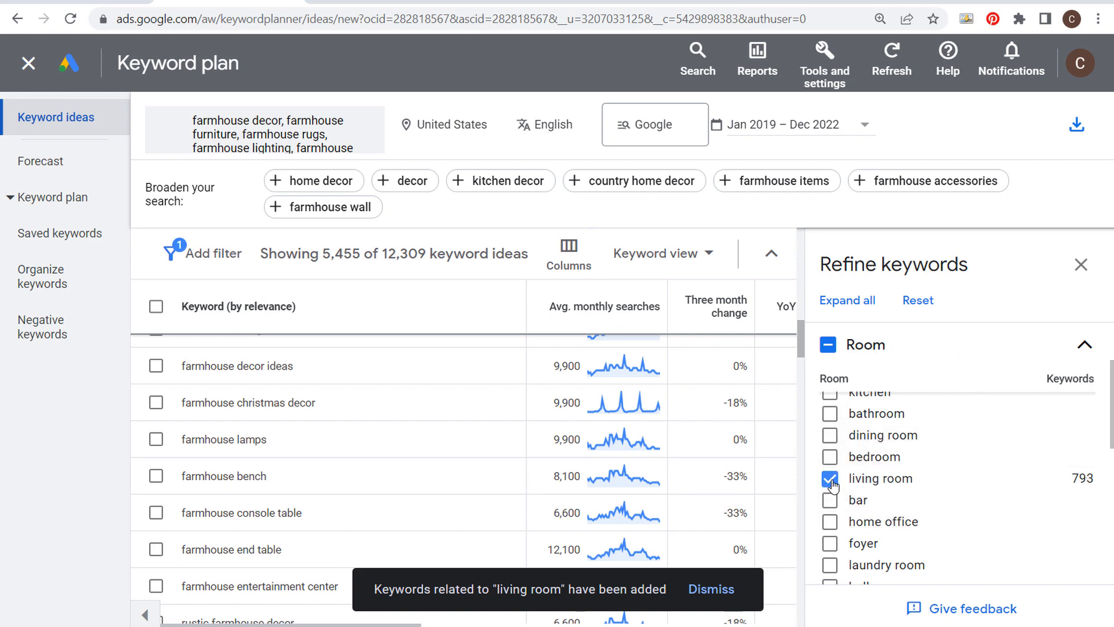
- Remove the living room restriction and include all keywords of the Room group again
left_click(830, 479)
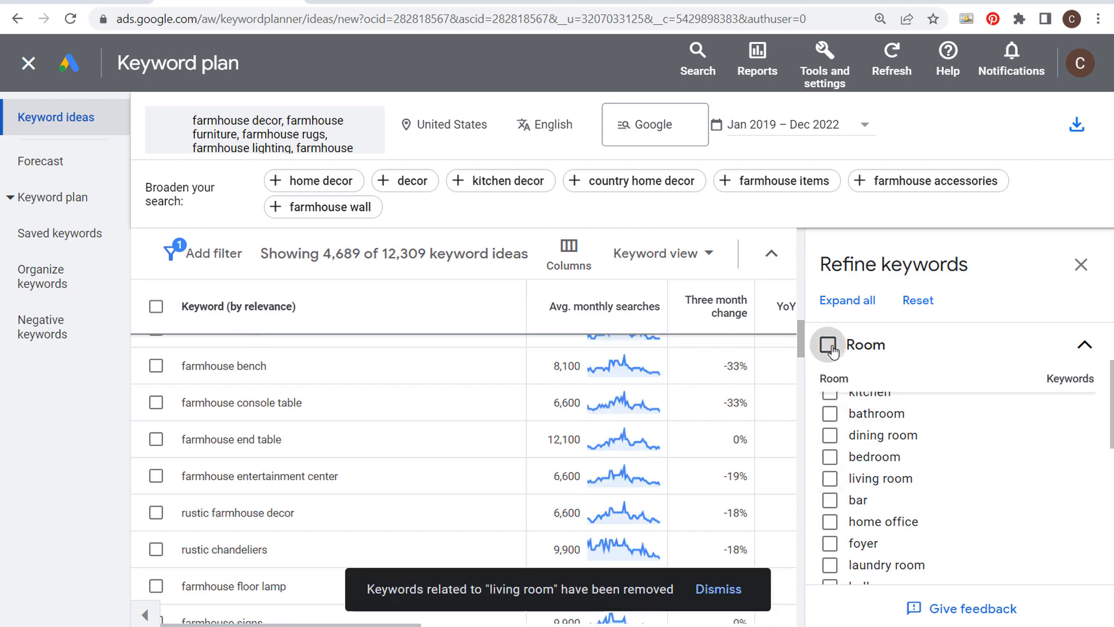
left_click(829, 344)
left_click(1084, 346)
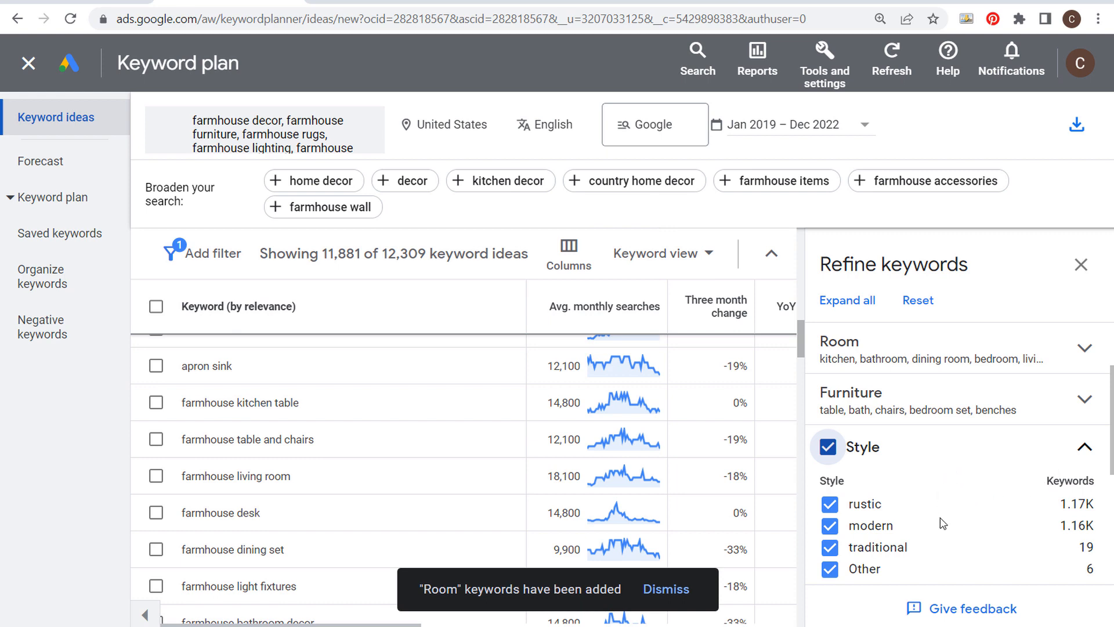
- Compare the rustic and modern keyword counts in the Style refinement group, and review the entries of the Idea group
scroll(933, 520, "down", 2)
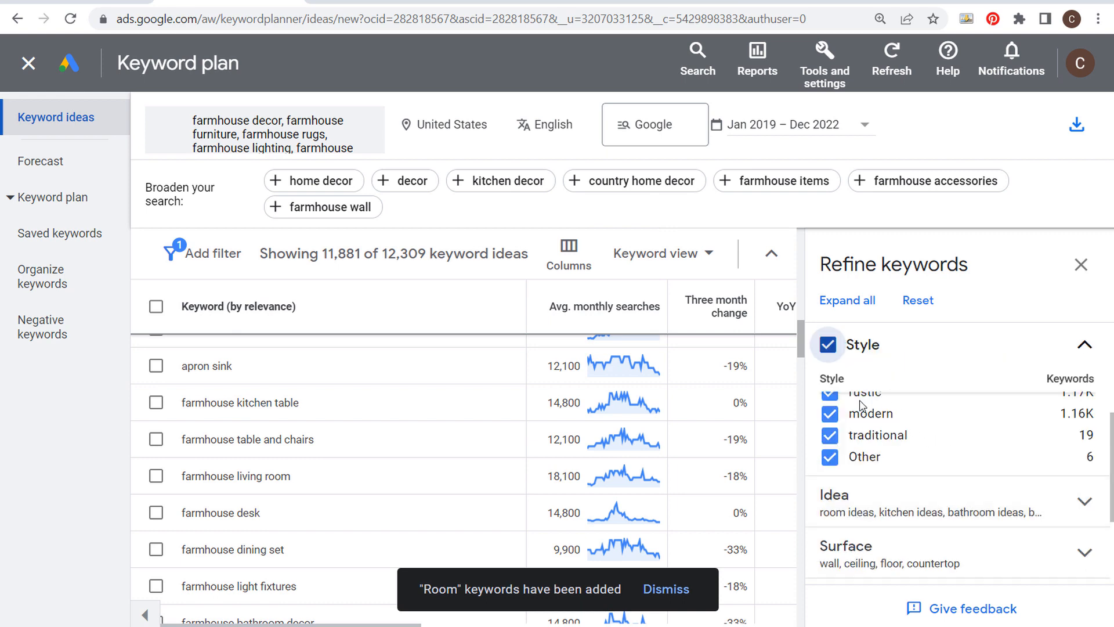
scroll(946, 419, "up", 2)
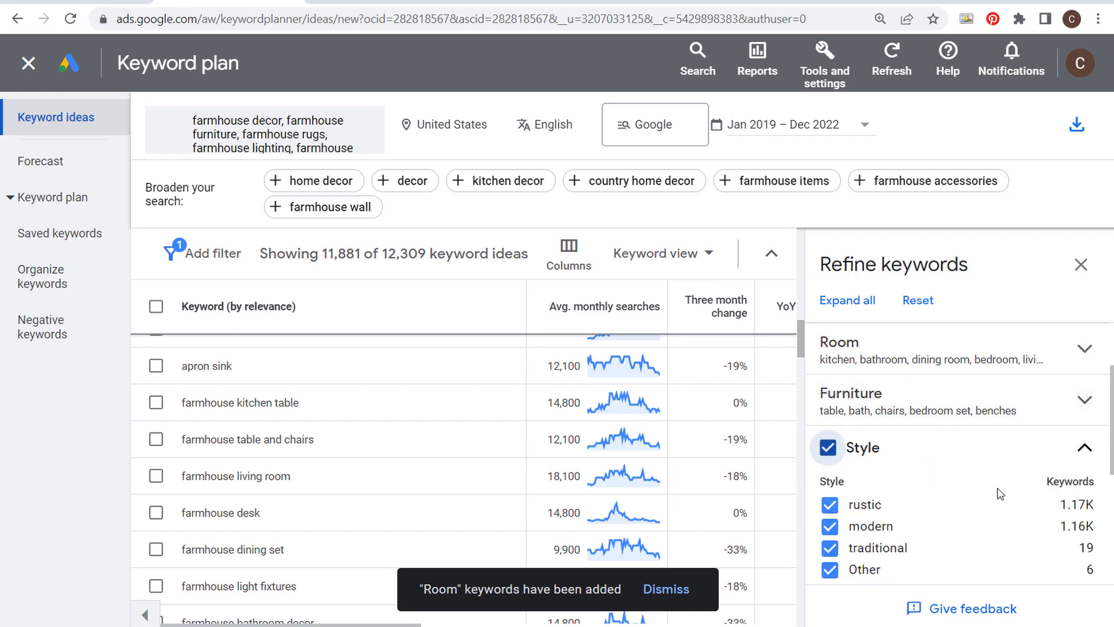
left_click_drag(1083, 505, 865, 499)
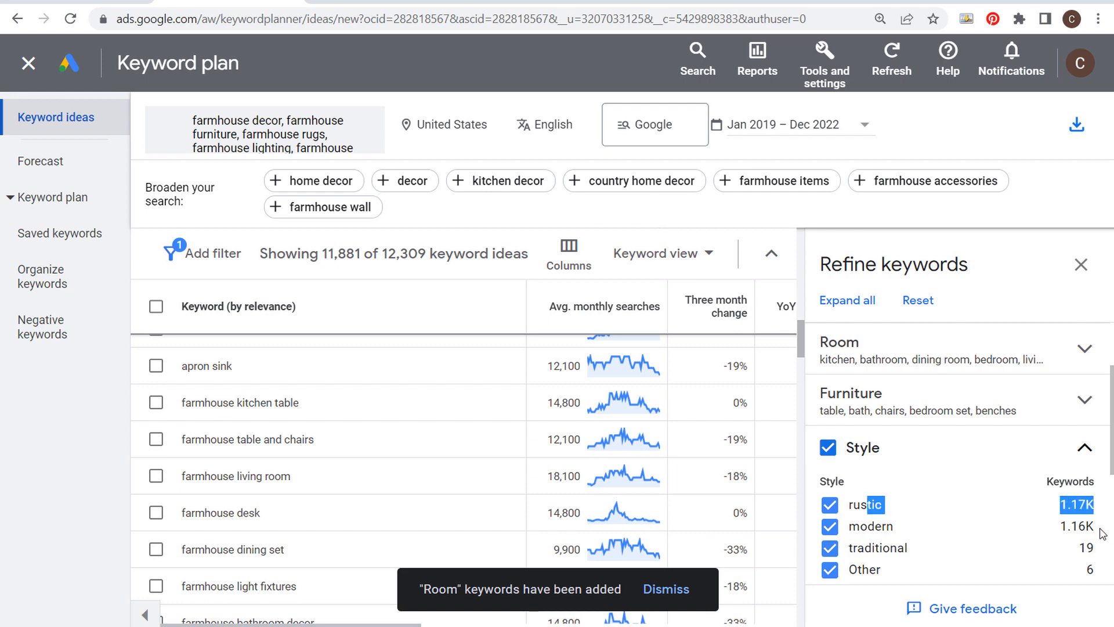
left_click_drag(1102, 533, 850, 532)
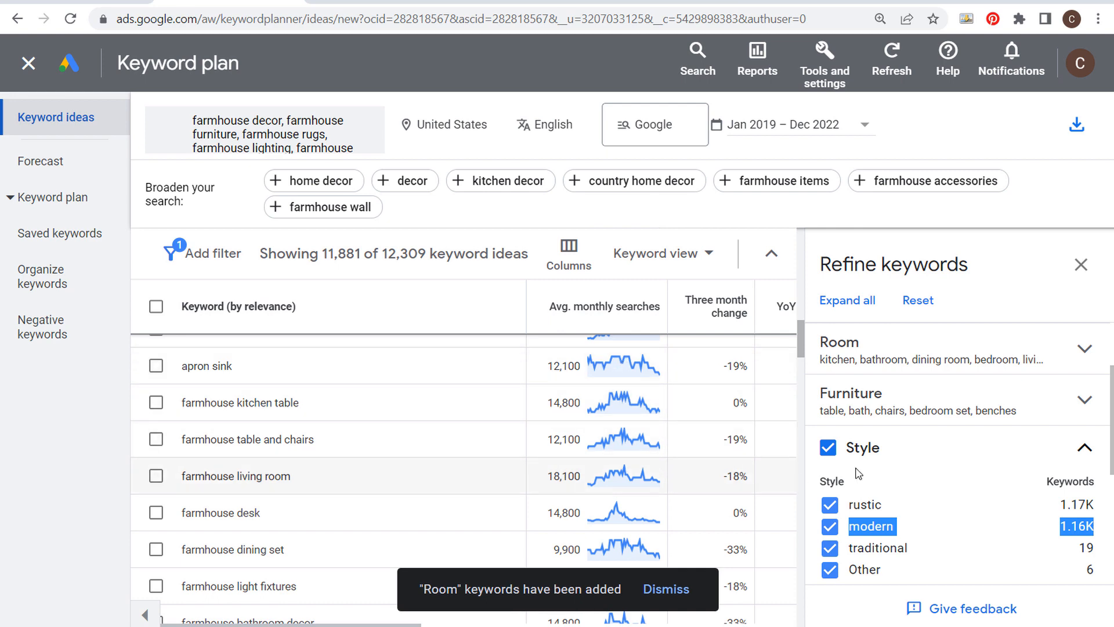
left_click(1022, 462)
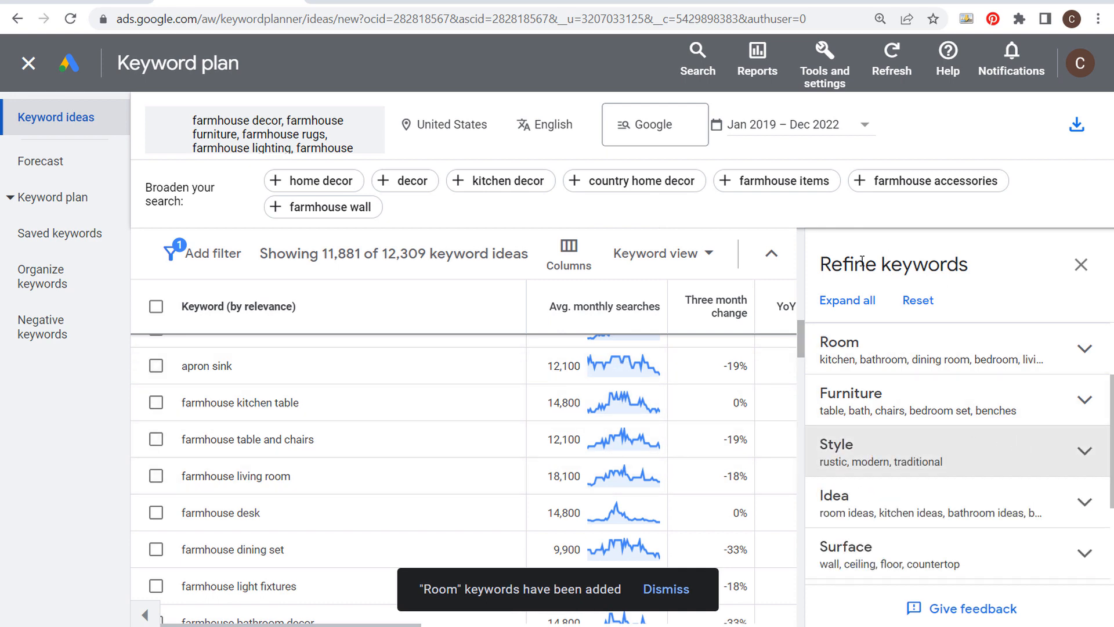
left_click(1029, 514)
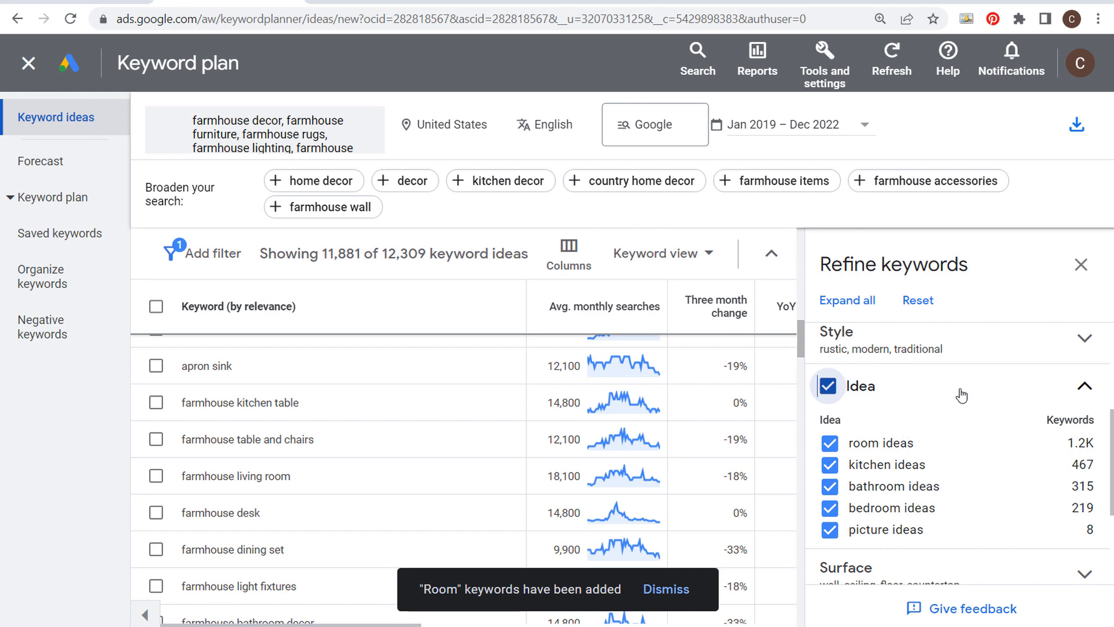
left_click(1085, 388)
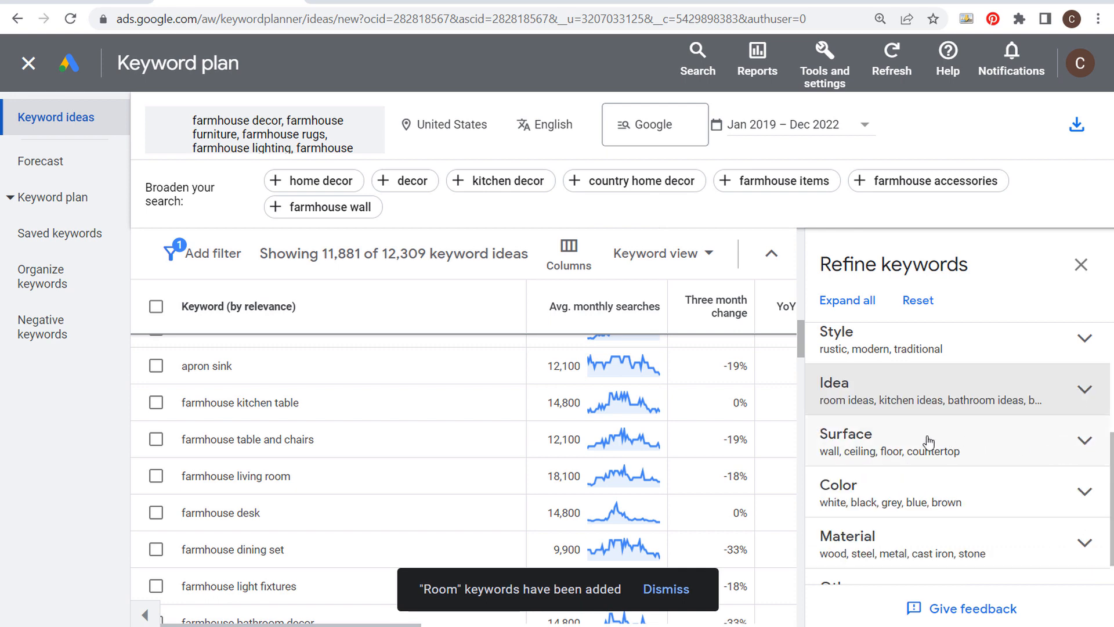
- Review the keyword counts of the wall, ceiling, floor and countertop entries in the Surface refinement group
scroll(953, 491, "down", 1)
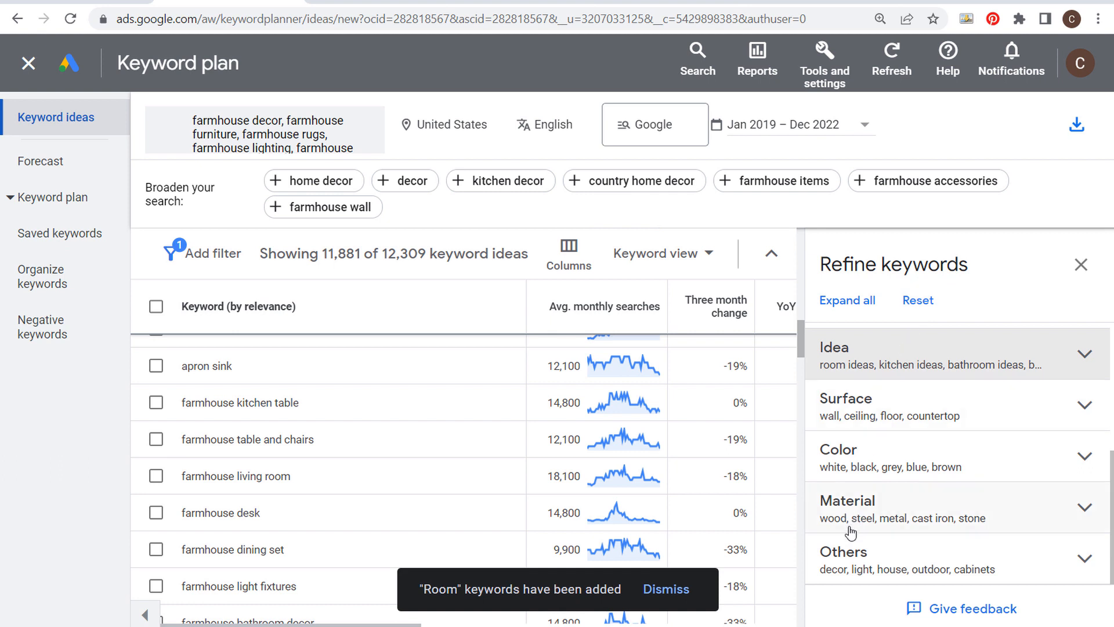
mouse_move(746, 626)
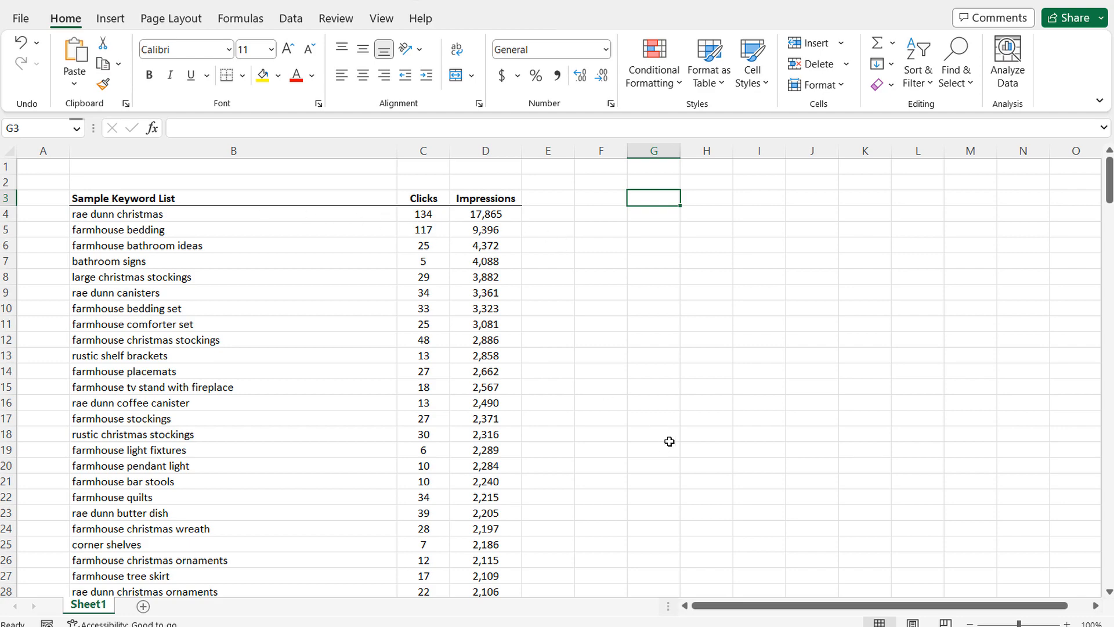
left_click(775, 626)
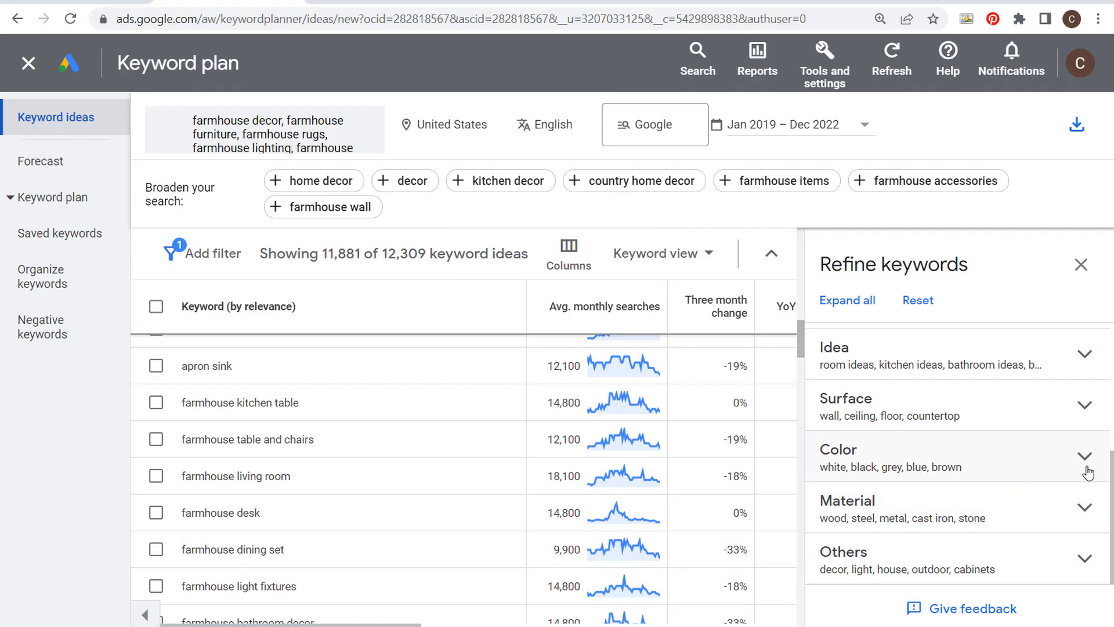
left_click(1069, 410)
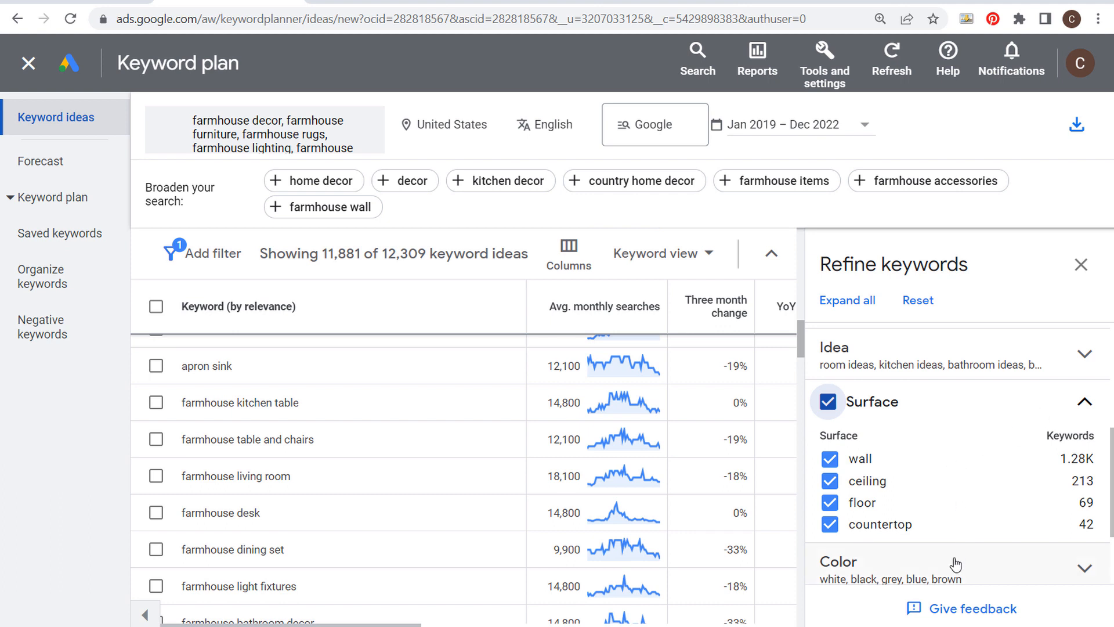
left_click(958, 410)
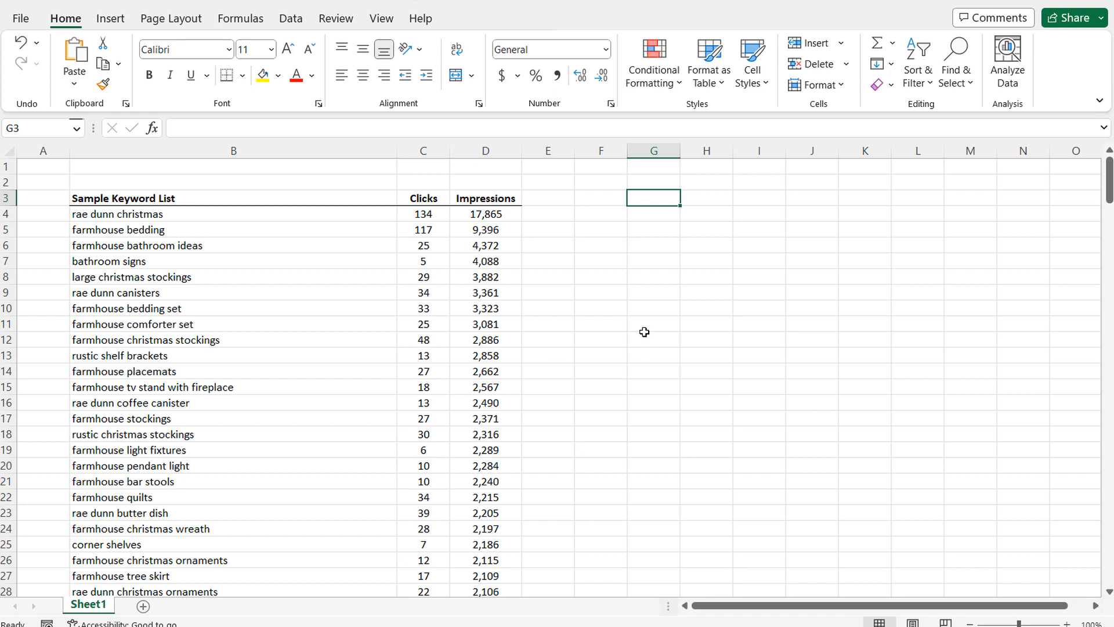
- In the Excel sheet, list wall, ceiling, countertop and floor in cells G3 to G6
type("wall")
key("Return")
type("ceili")
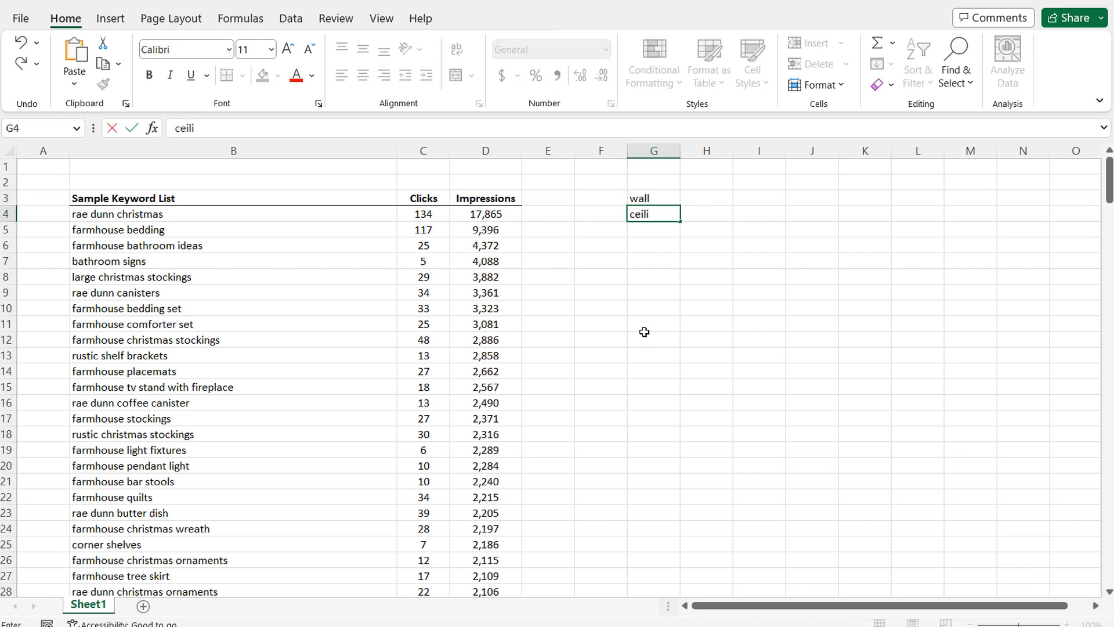
type("ng")
key("Return")
type("countertop")
key("Return")
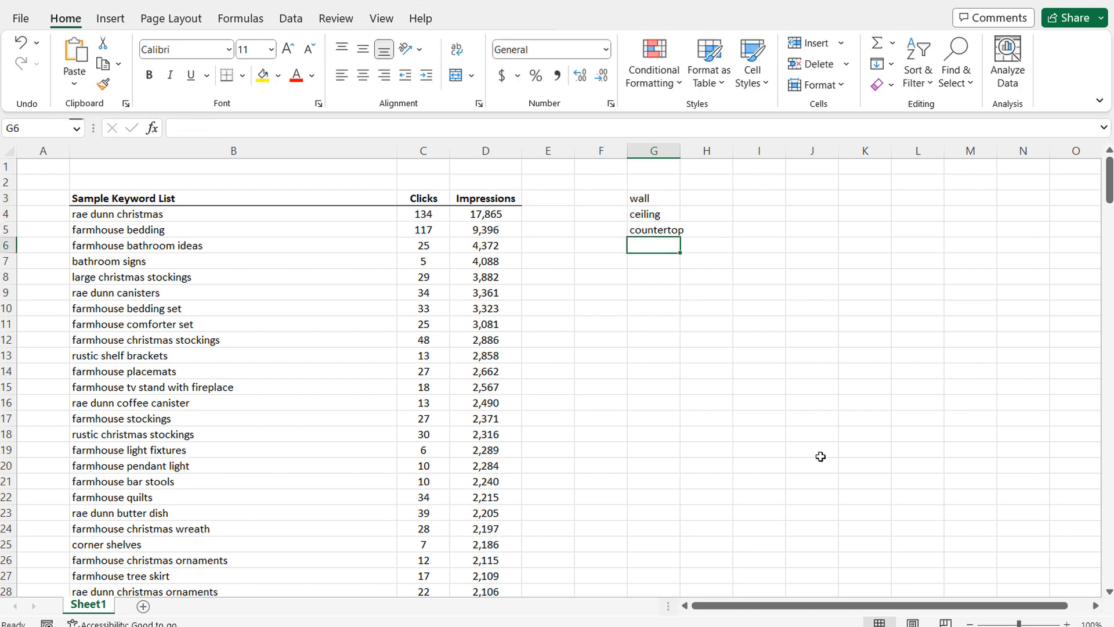
type("floor")
key("Return")
key("Return")
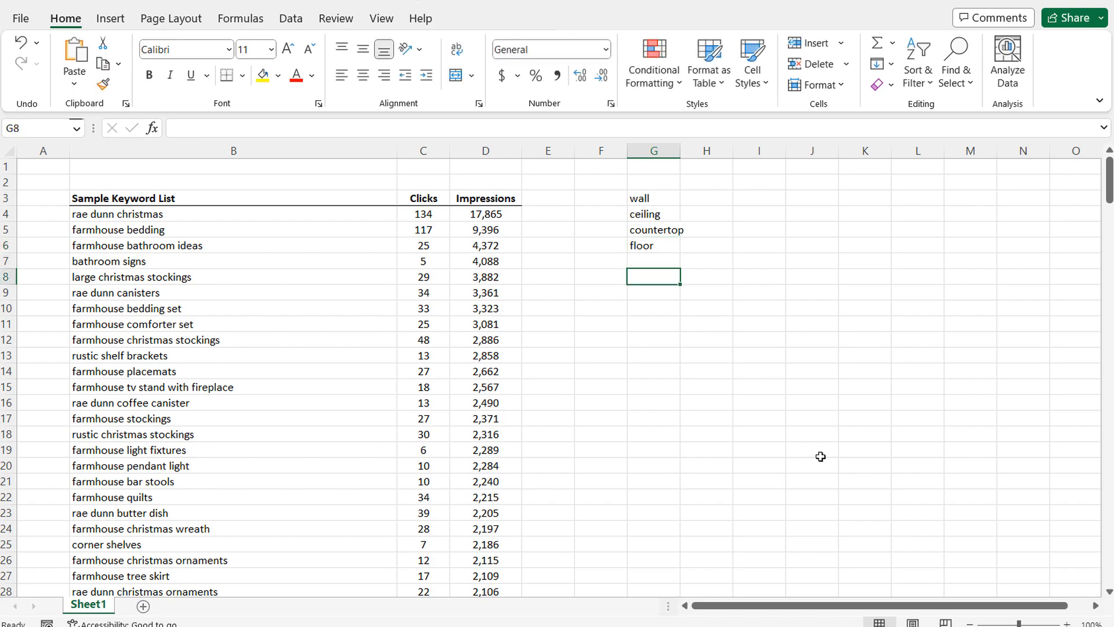
- Switch back to Keyword Planner and review the entries and keyword counts of the Product refinement group
left_click(747, 626)
scroll(942, 446, "up", 3)
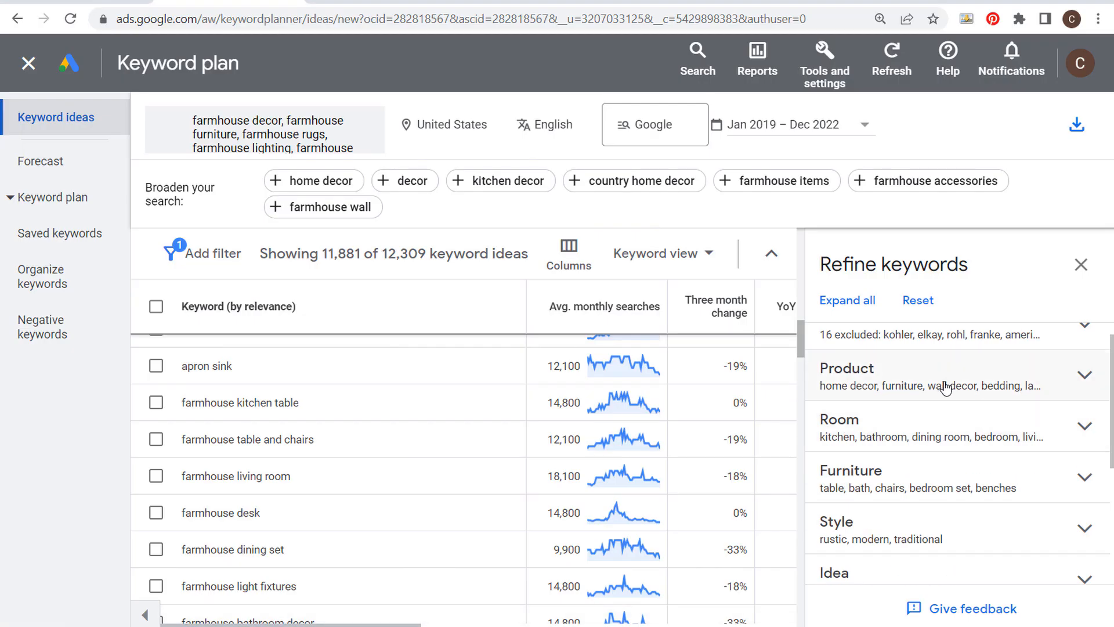
left_click(1083, 376)
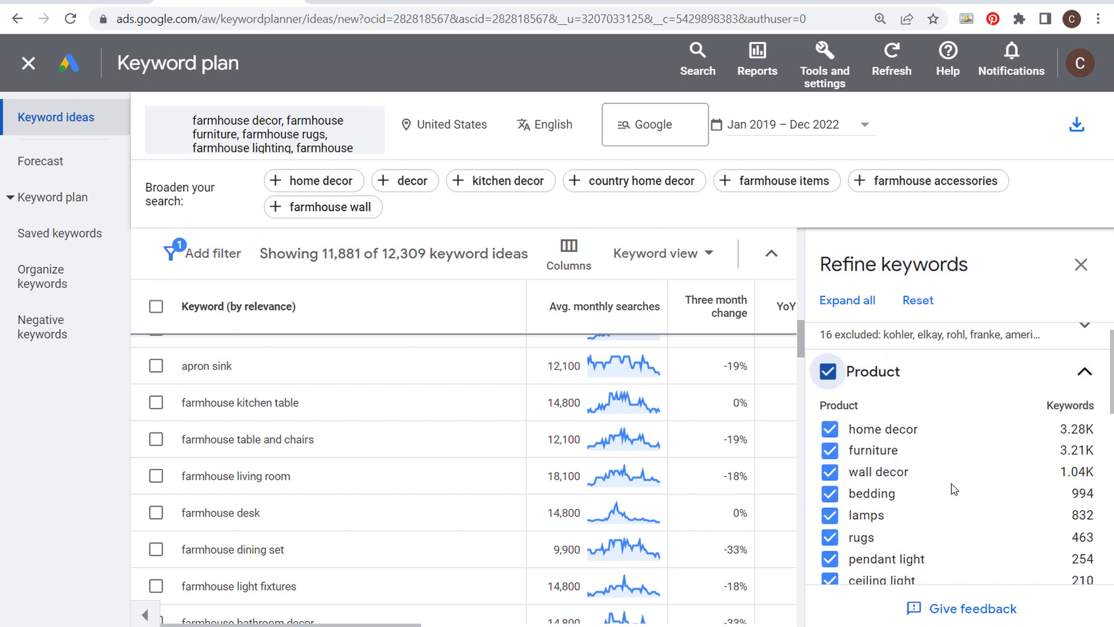
scroll(954, 489, "down", 2)
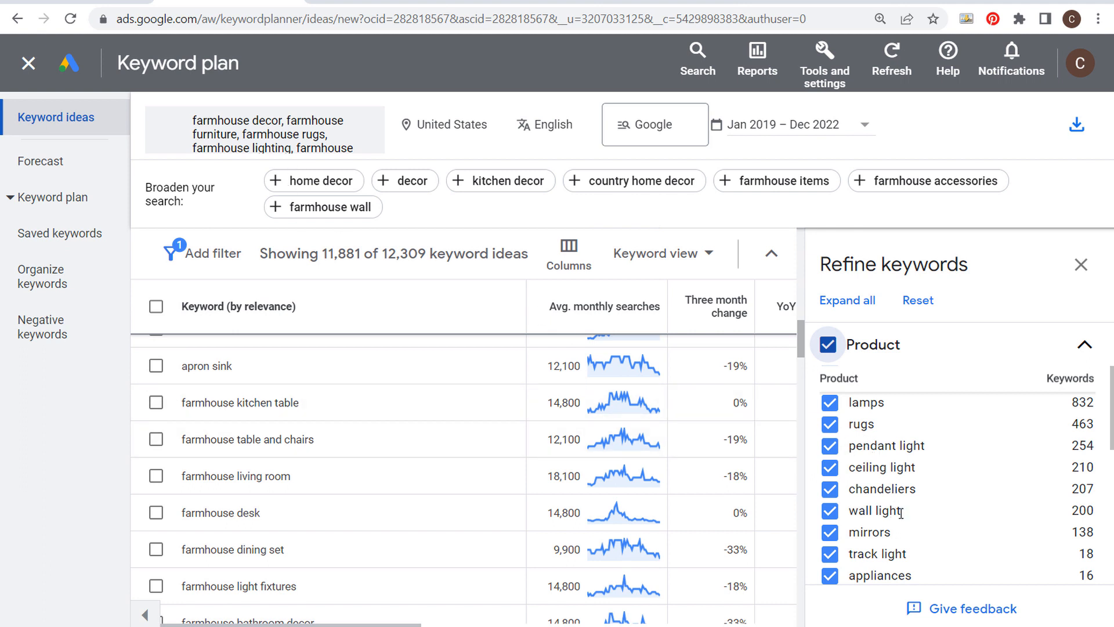
- Switch to the Excel sheet and enter pendant lights in cell G8 and ceiling lights in cell G9
key("alt+Tab")
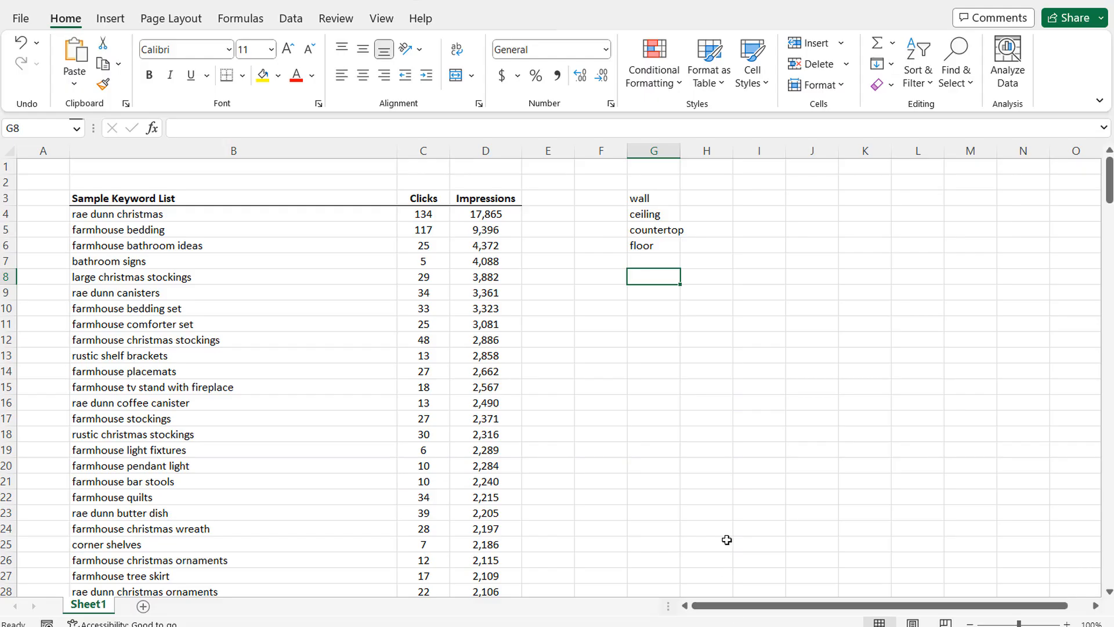
type("pendant lights")
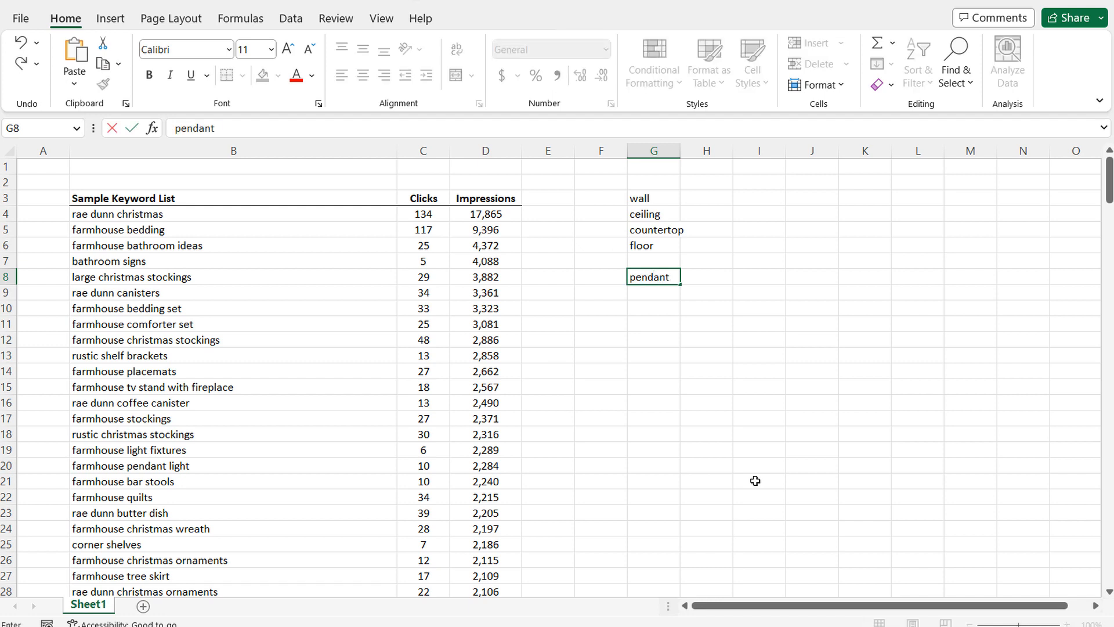
key("Return")
type("ceiling lights")
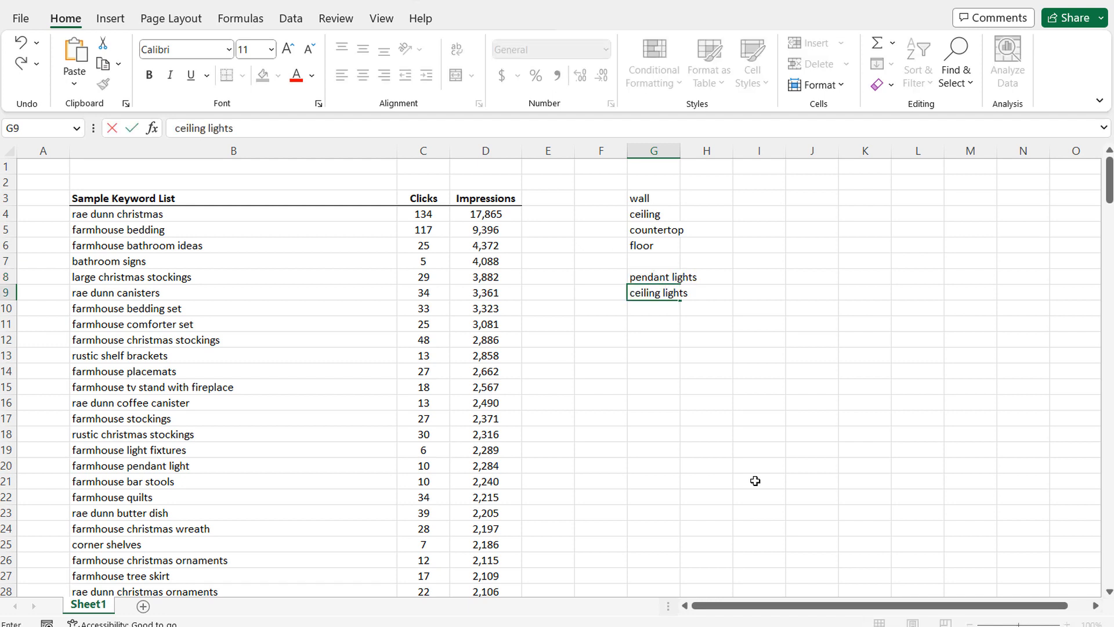
key("Return")
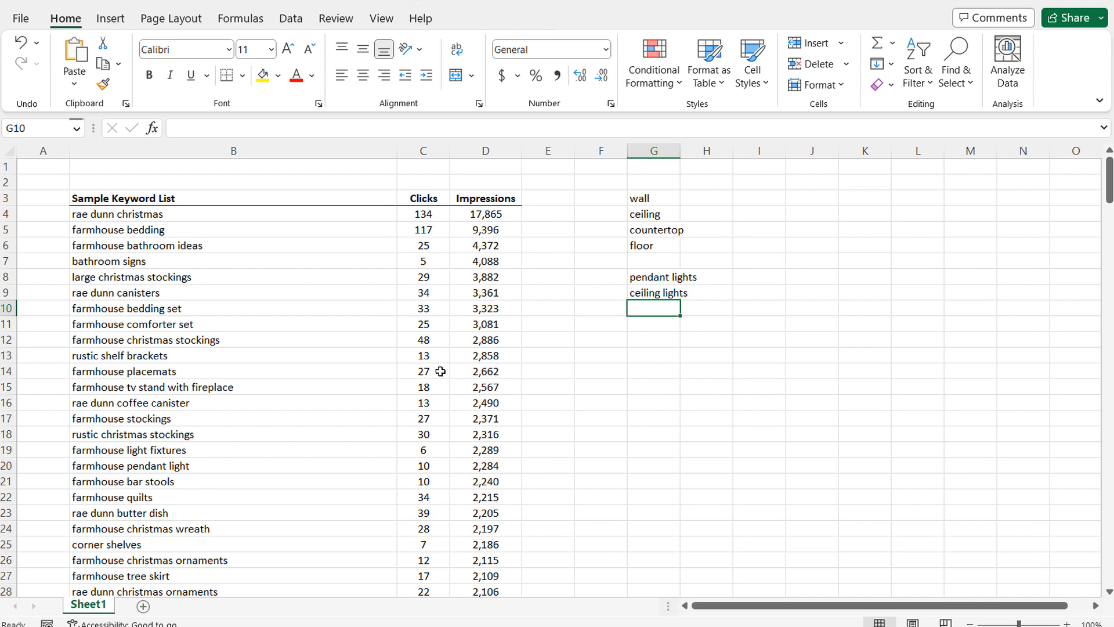
left_click(660, 276)
left_click_drag(660, 277, 660, 292)
left_click(662, 277)
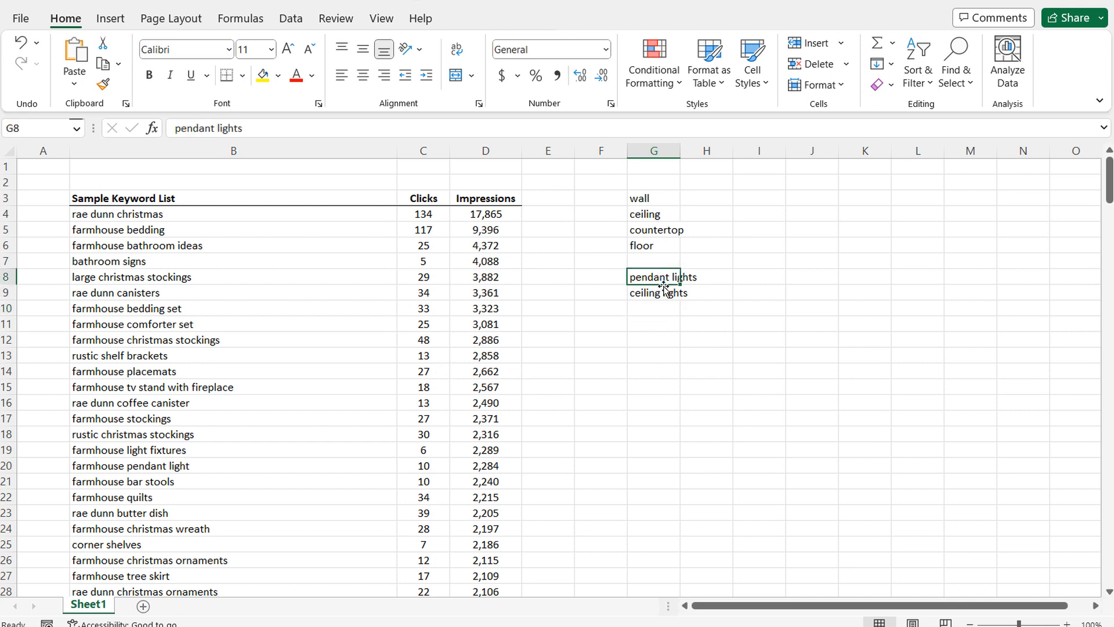
- Enter Farmhouse Pendant Lights, Modern Farmhouse Pendant and Rustic Farmhouse Pendant Lights in cells G11 to G13
left_click(660, 321)
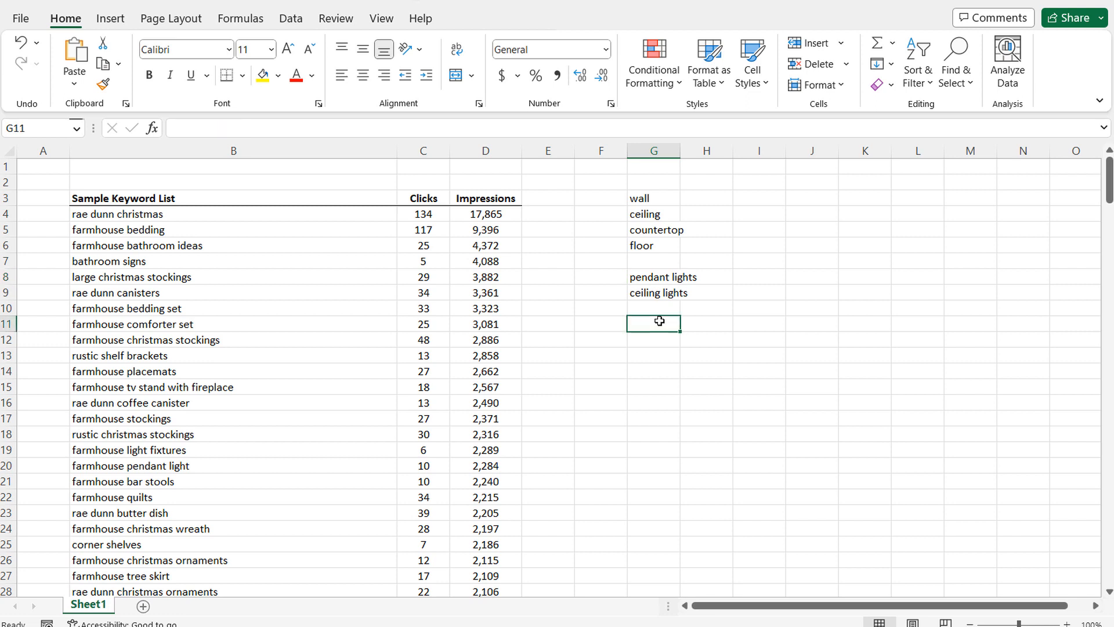
type("Farmhouse Pe")
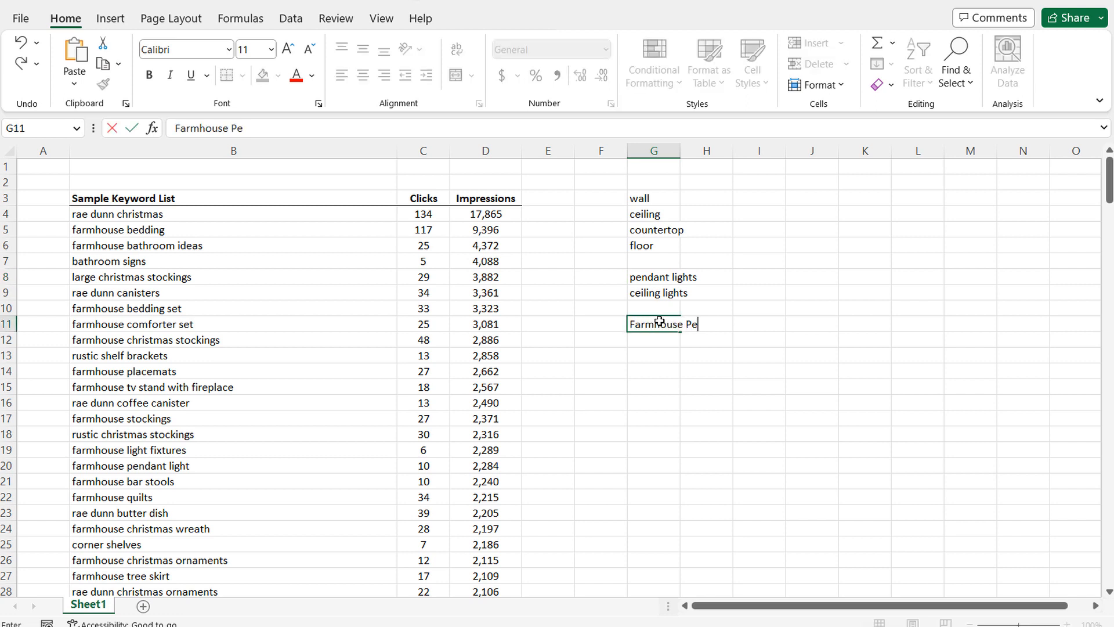
type("ndant Lights")
key("Return")
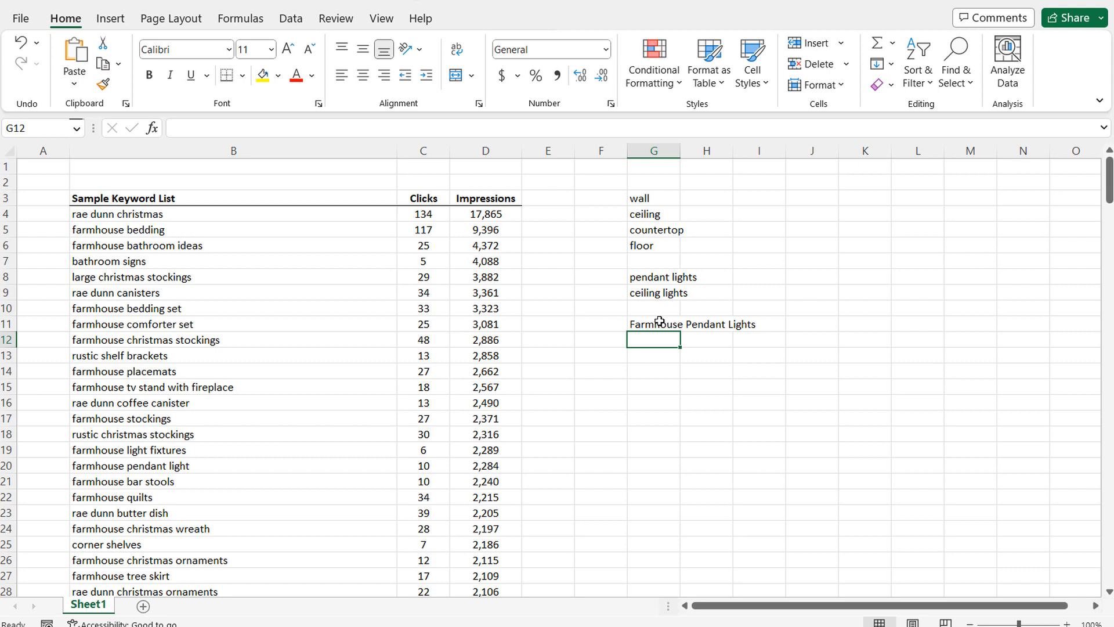
type("Modern")
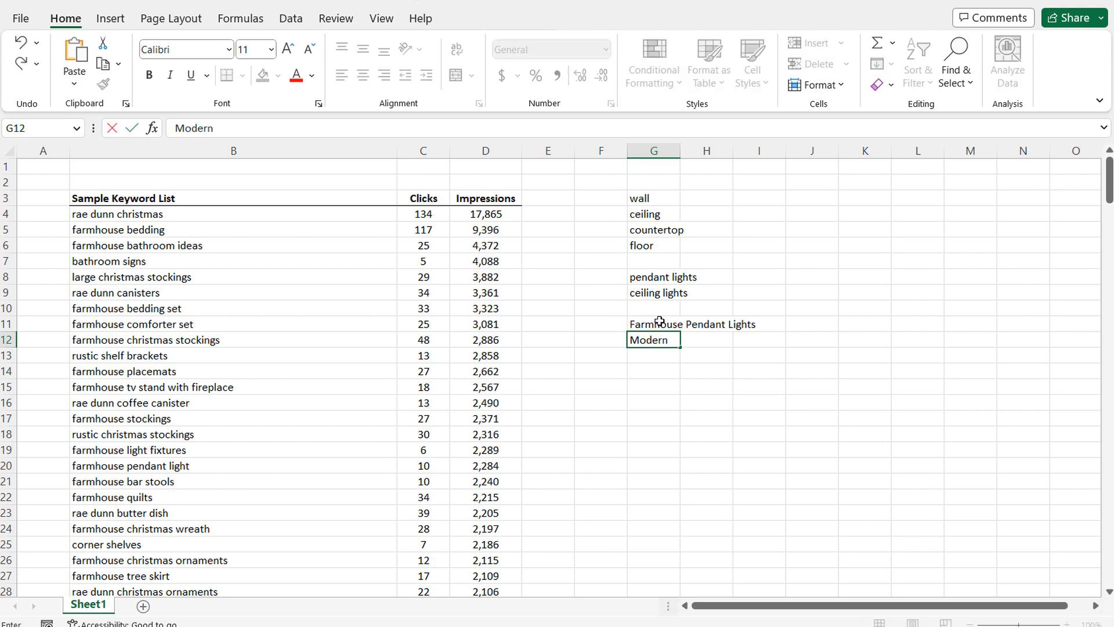
type(" Farmhouse Pendant")
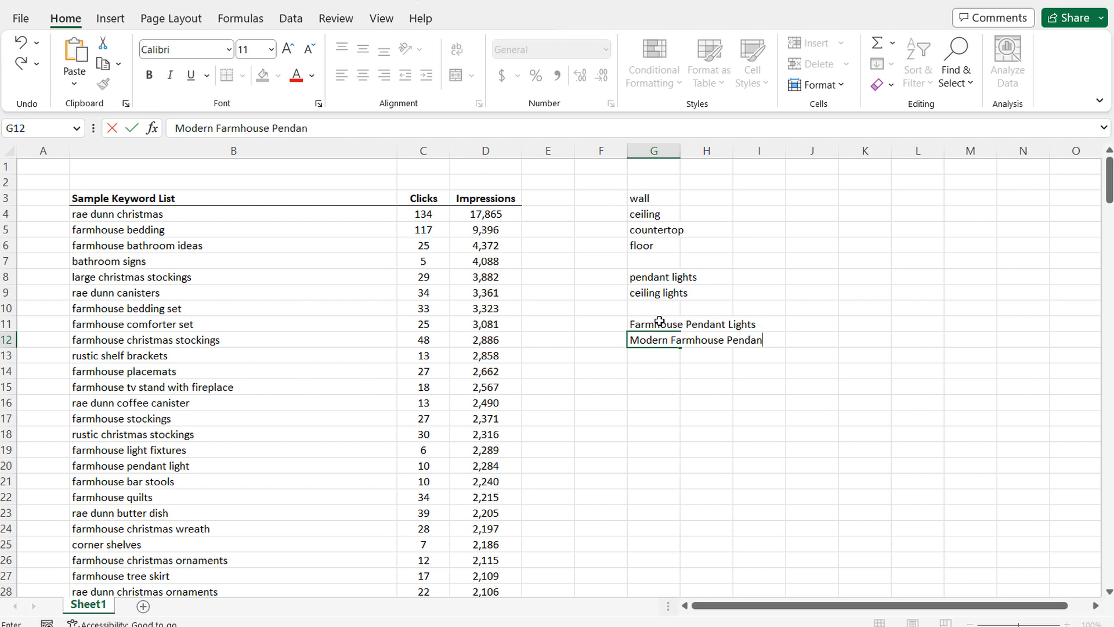
key("Return")
type("Rustic Farmho")
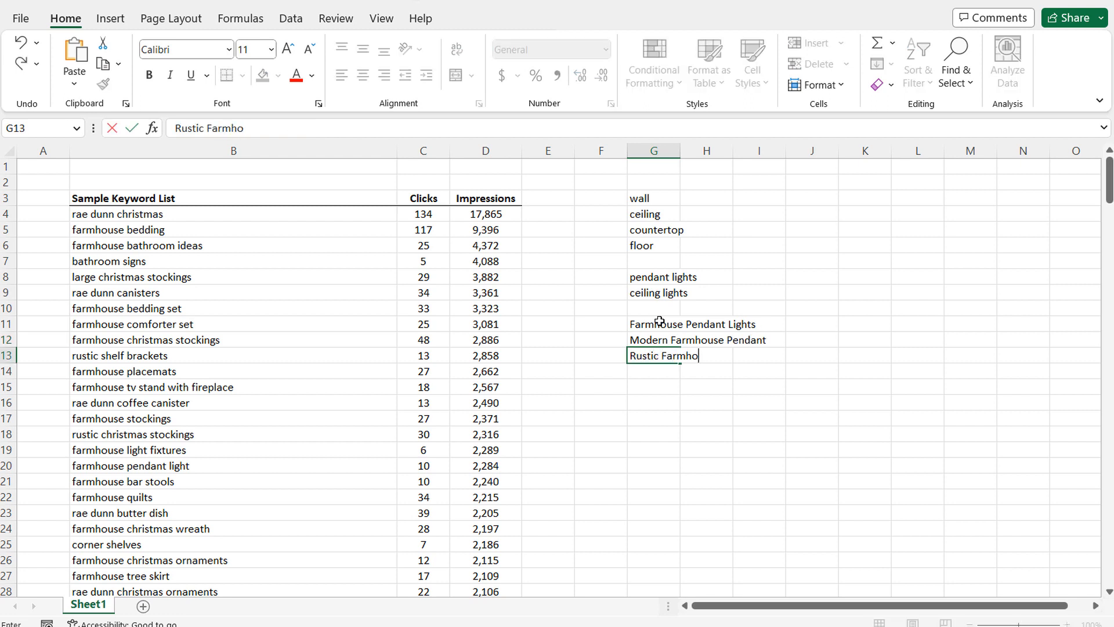
type("use Pendant Lighs")
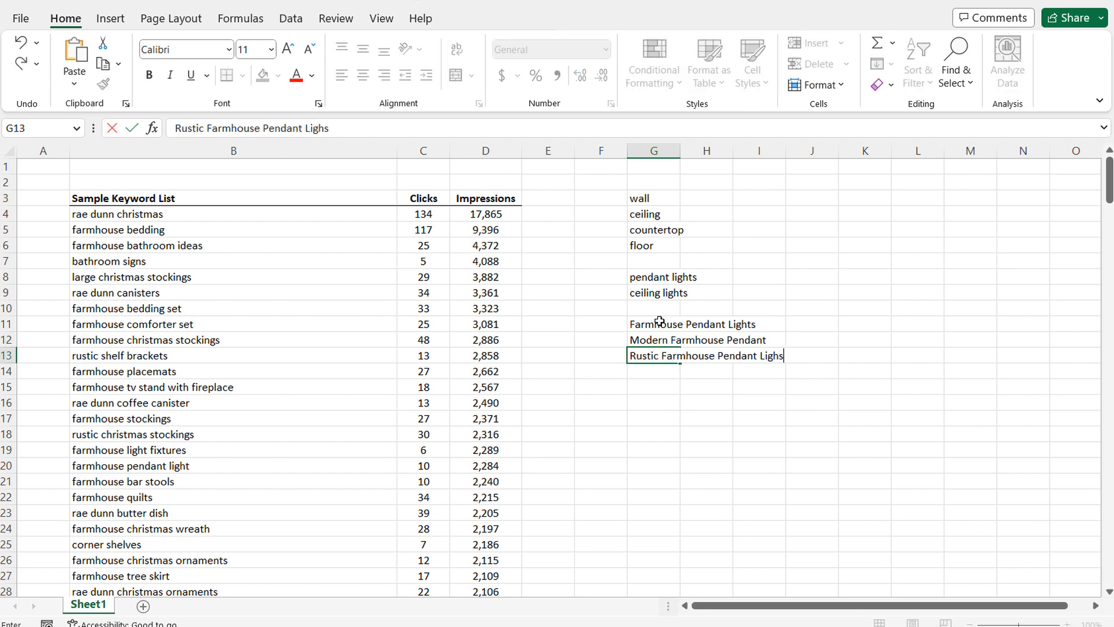
key("Return")
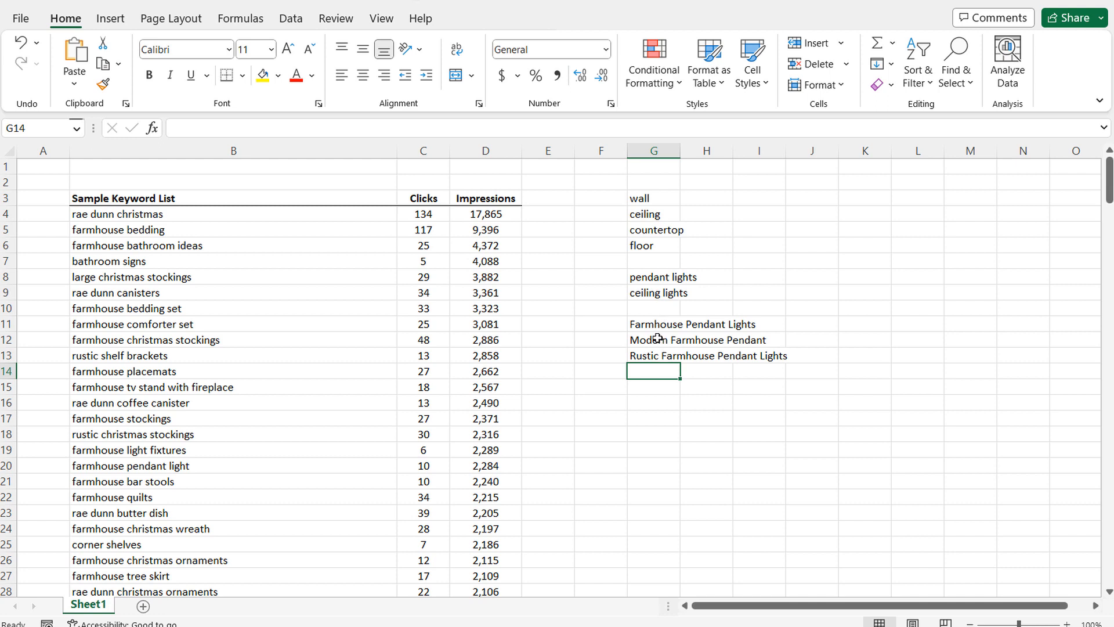
- Compare the modern and rustic pendant light phrases with the general farmhouse phrase in cells G11 to G13
left_click(654, 339)
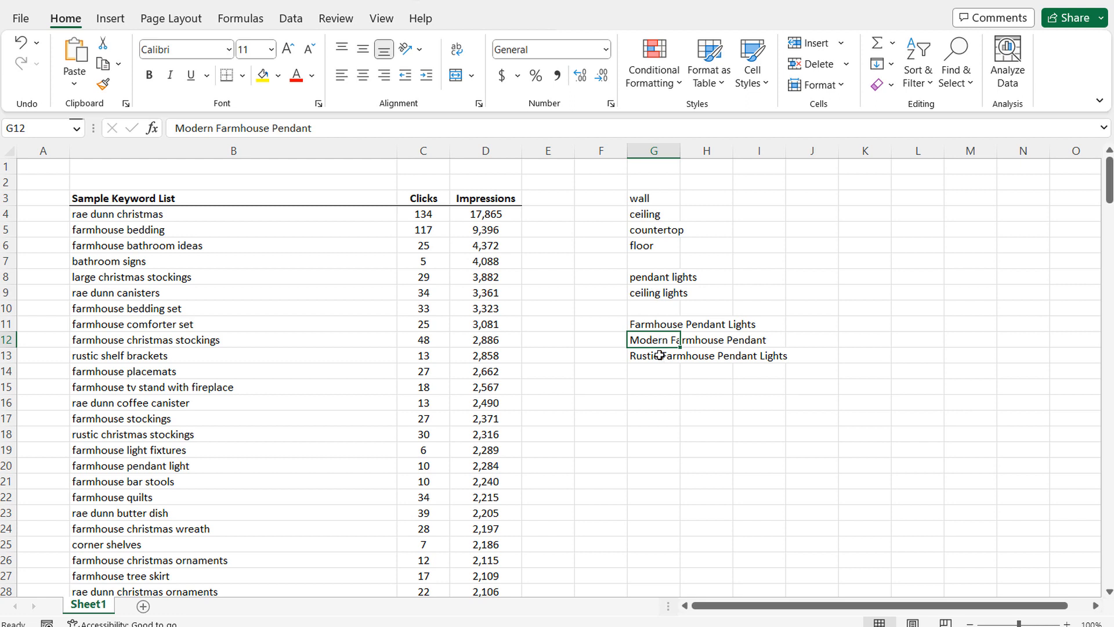
left_click(661, 325)
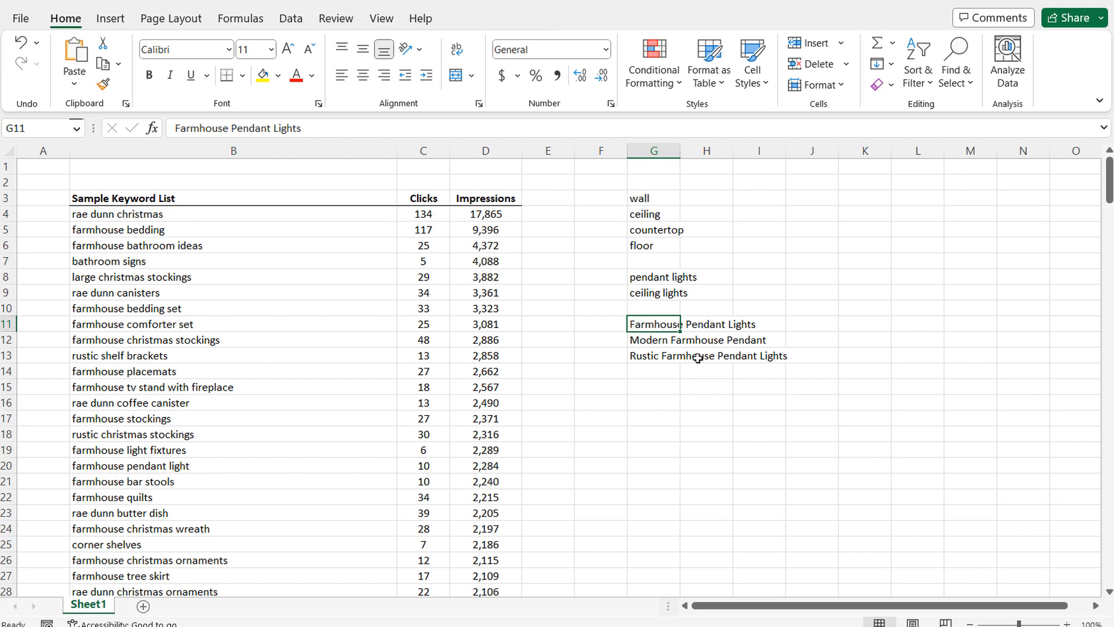
left_click(650, 337)
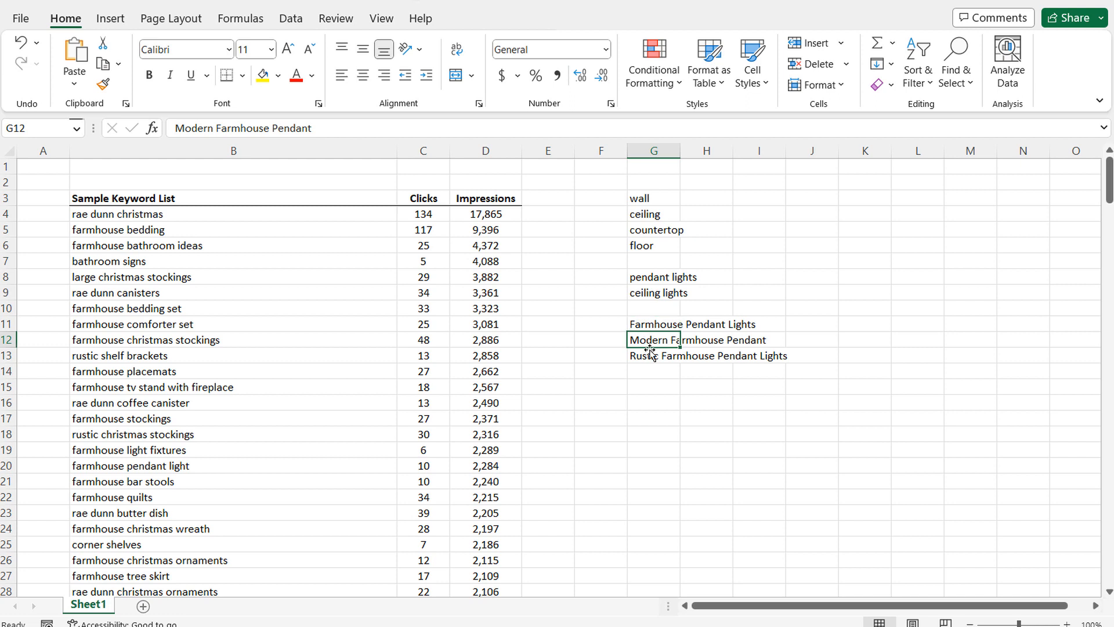
left_click(648, 355)
left_click(649, 340)
left_click_drag(640, 356, 648, 336)
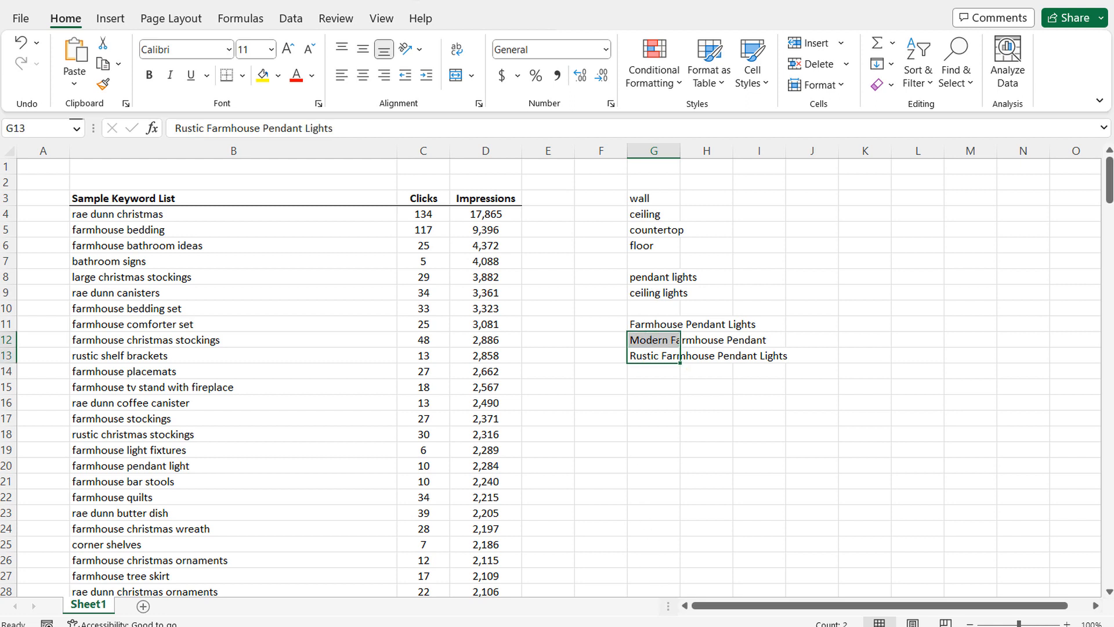
- Switch back to Keyword Planner, close the keyword refinements, and return to the list of provided keywords
key("alt+Tab")
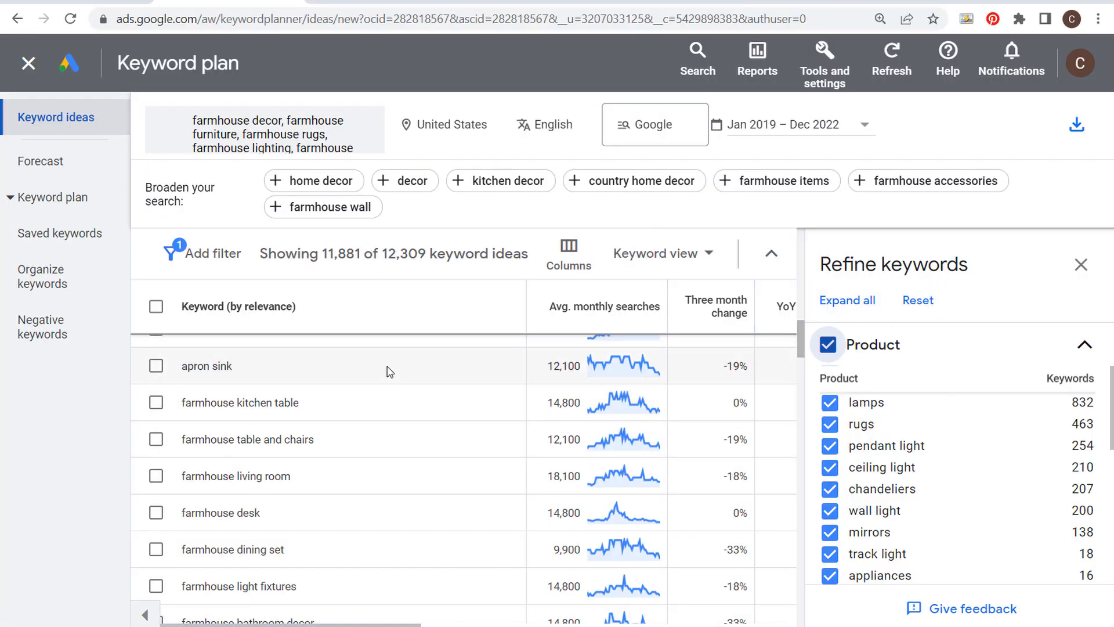
left_click(1081, 265)
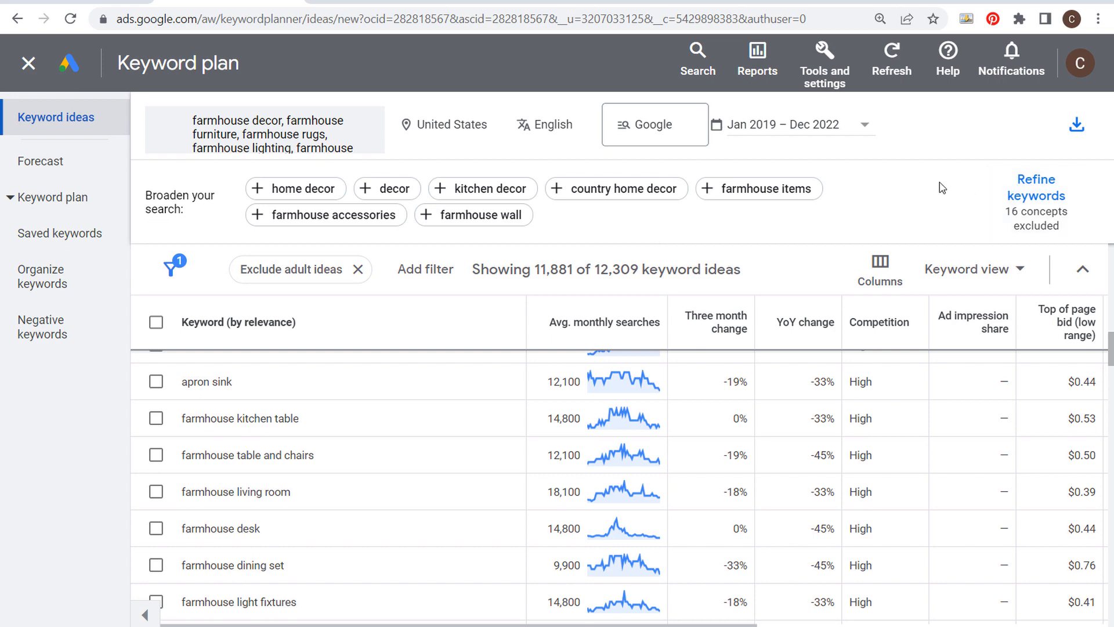
scroll(261, 482, "up", 10)
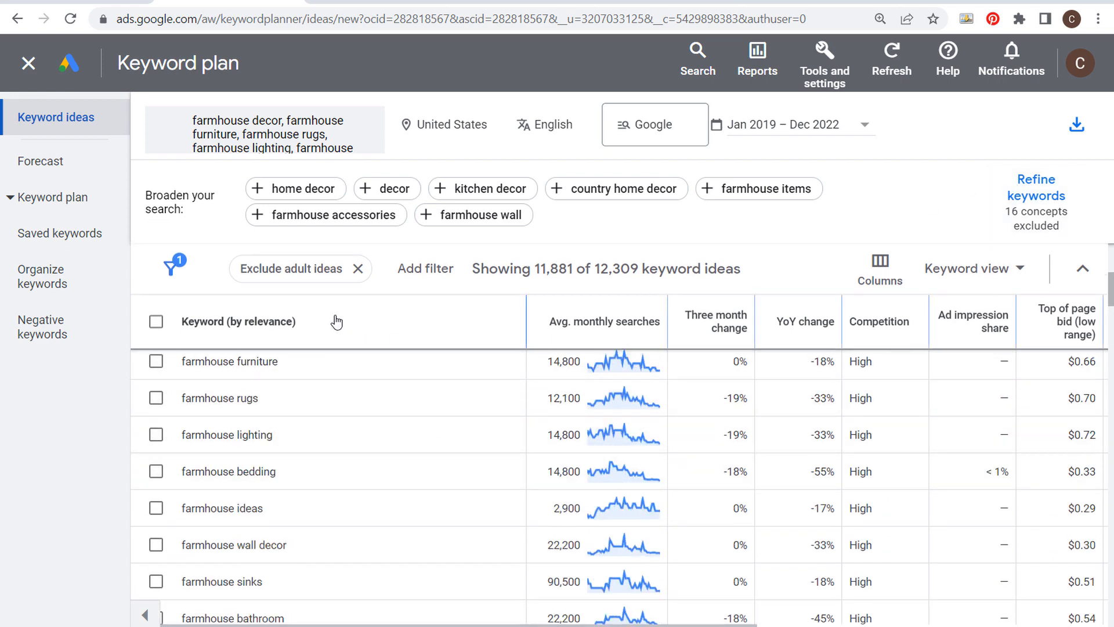
scroll(450, 383, "up", 2)
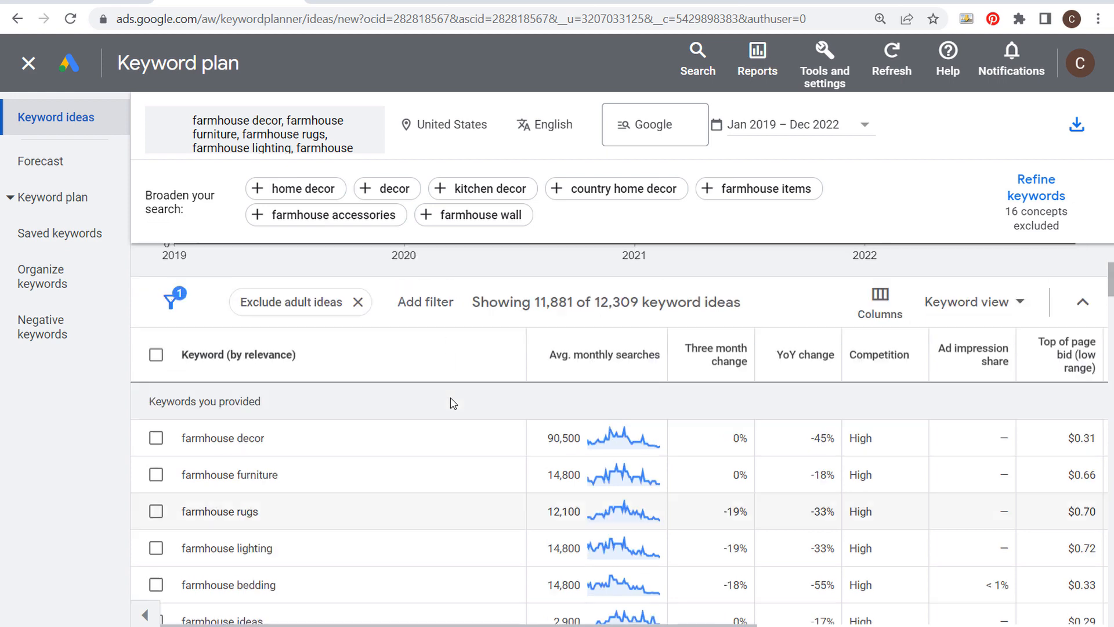
- Filter the keyword ideas to those whose keyword text contains farmhouse, using Text Match
left_click(428, 306)
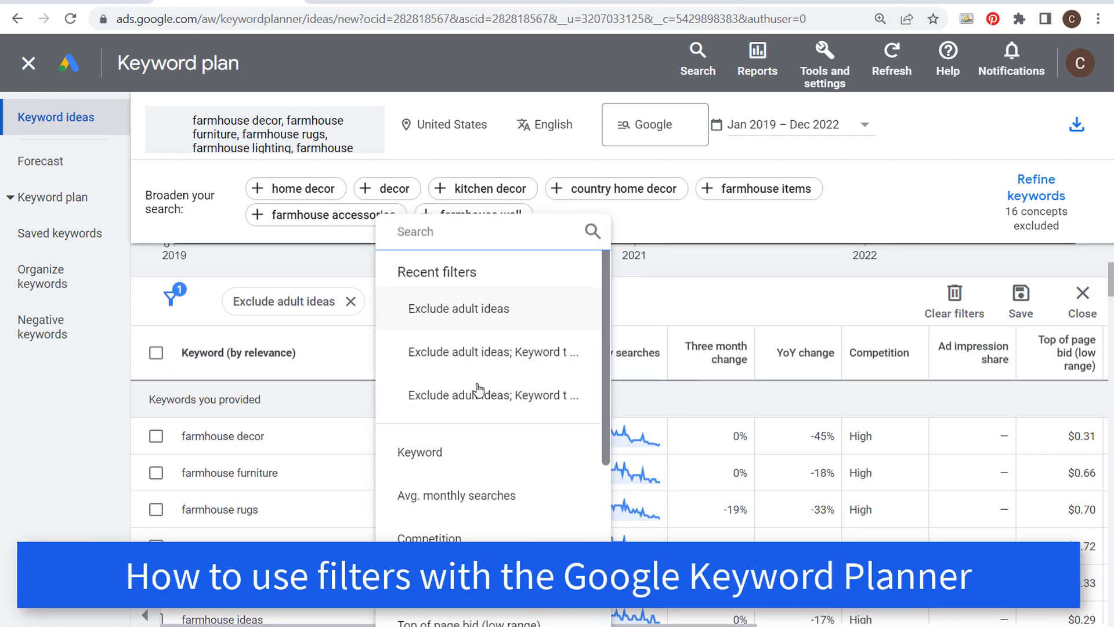
left_click(489, 453)
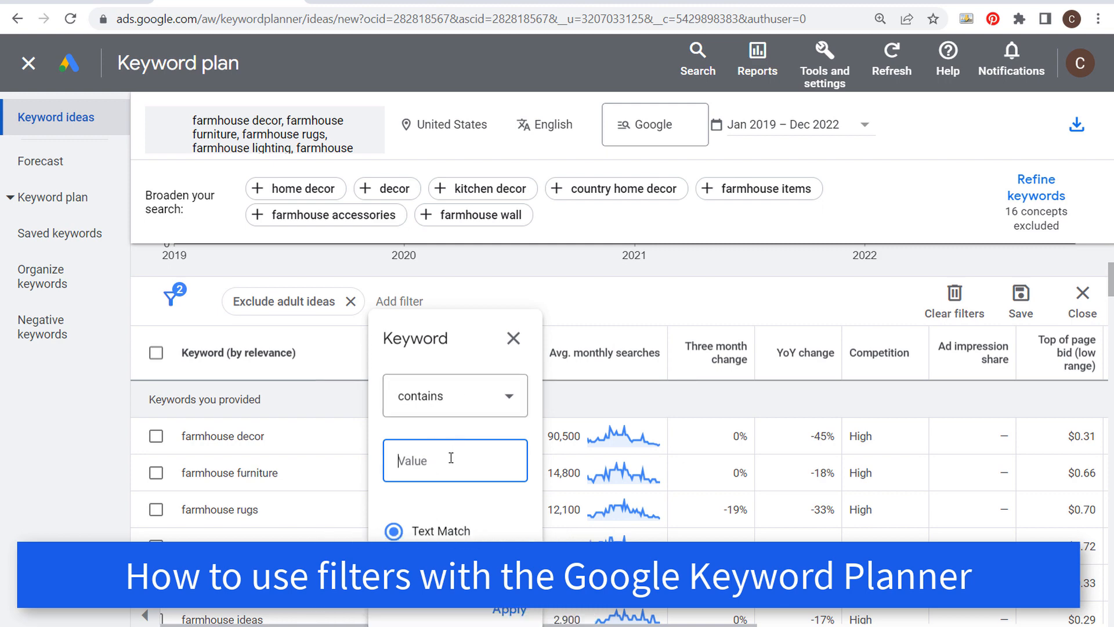
type("farmhouse")
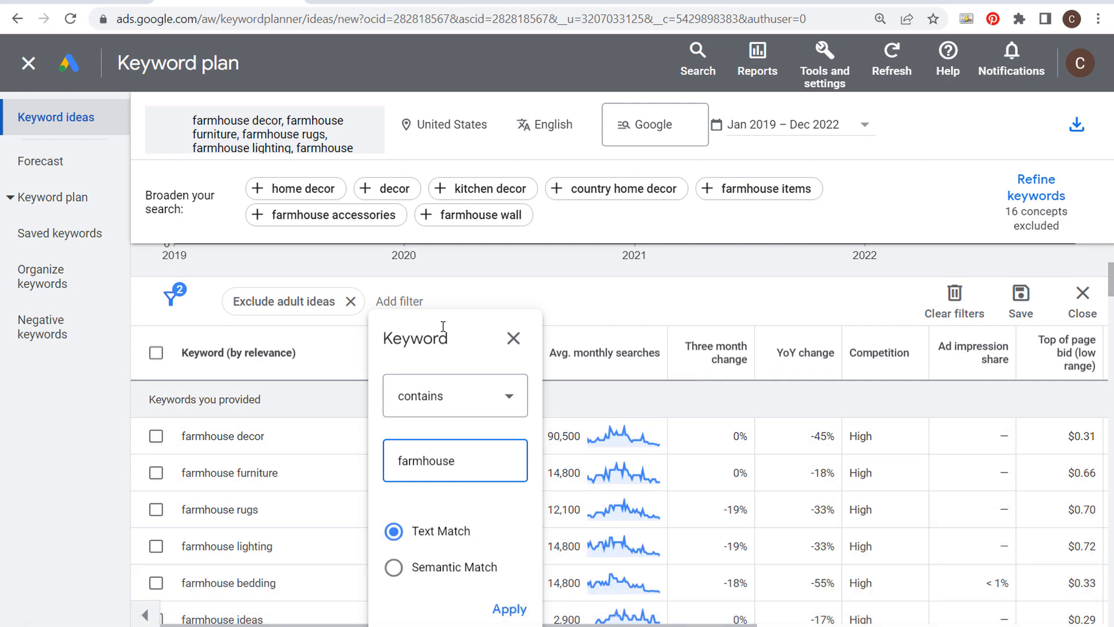
left_click(509, 608)
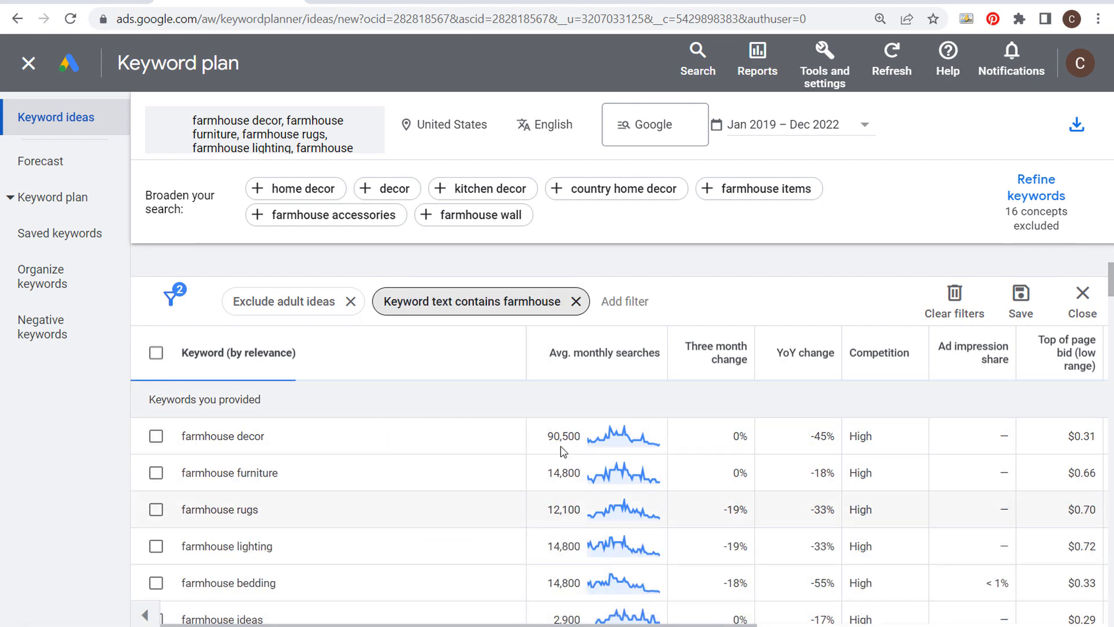
left_click(807, 299)
left_click(575, 269)
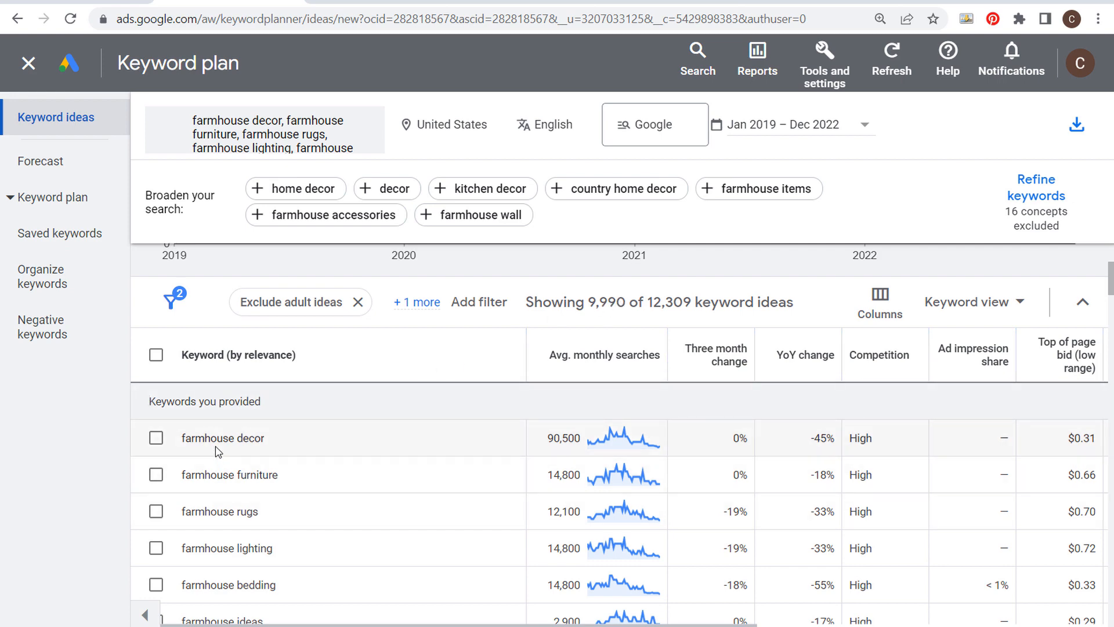
- Add a filter that keeps only keyword ideas with average monthly searches of at least 50
left_click(478, 301)
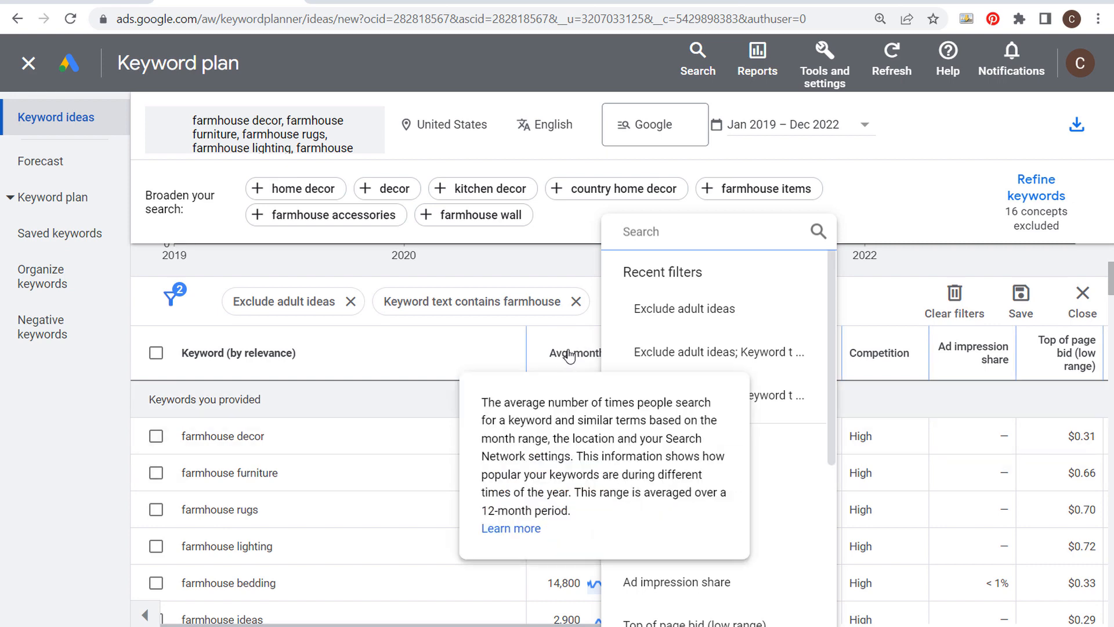
left_click(756, 499)
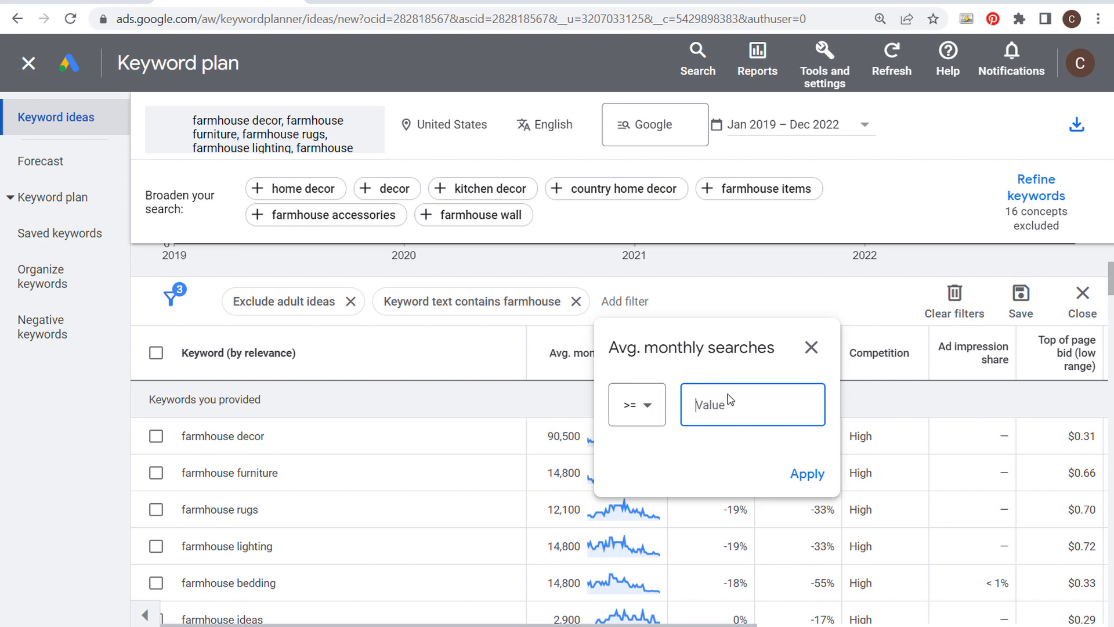
type("50")
left_click(807, 473)
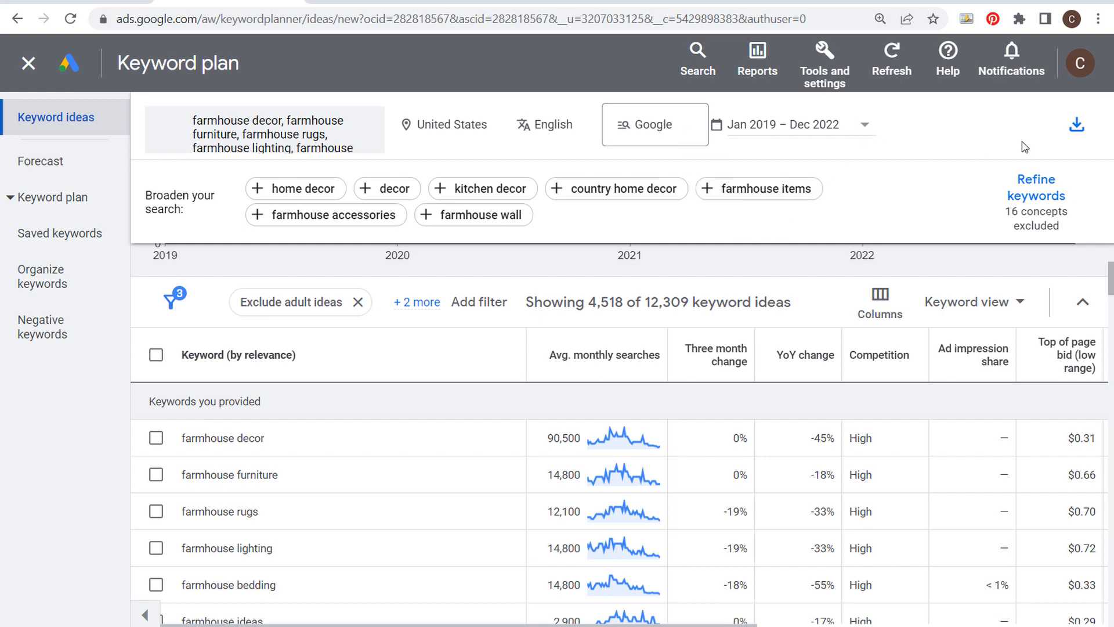
- Check the available download formats for the filtered keyword ideas and the explanation of Top of page bid (low range)
left_click(1078, 124)
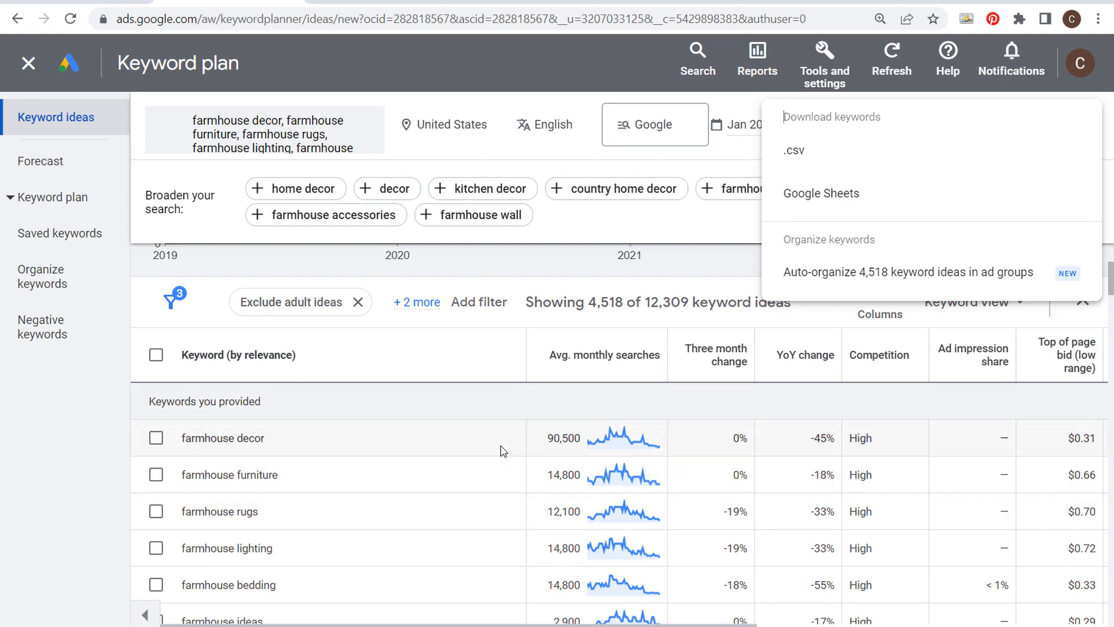
mouse_move(729, 447)
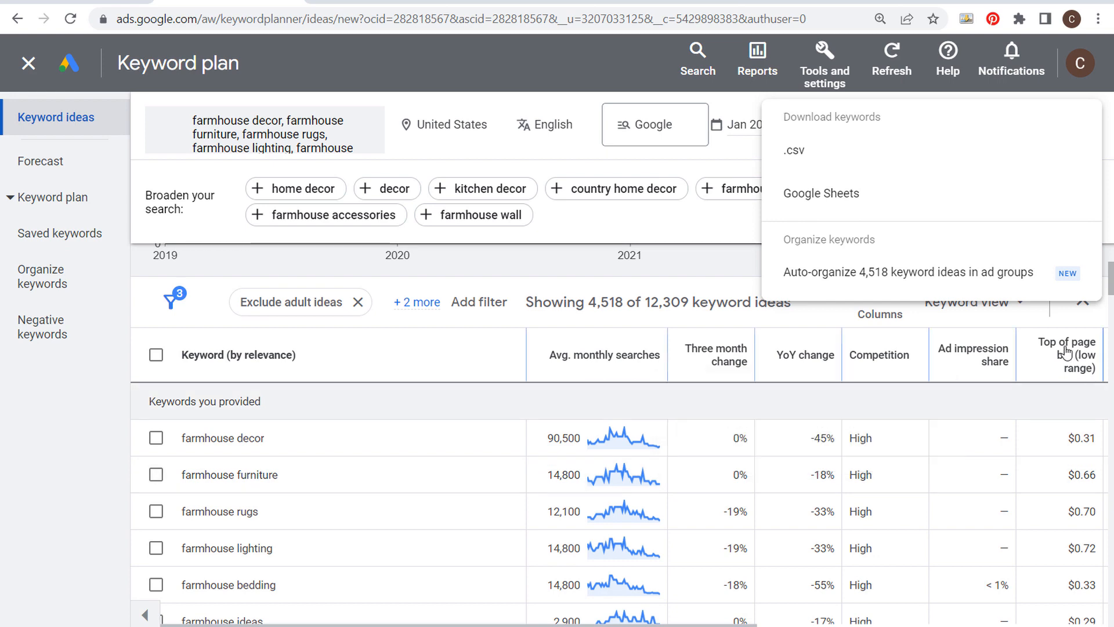
mouse_move(1074, 354)
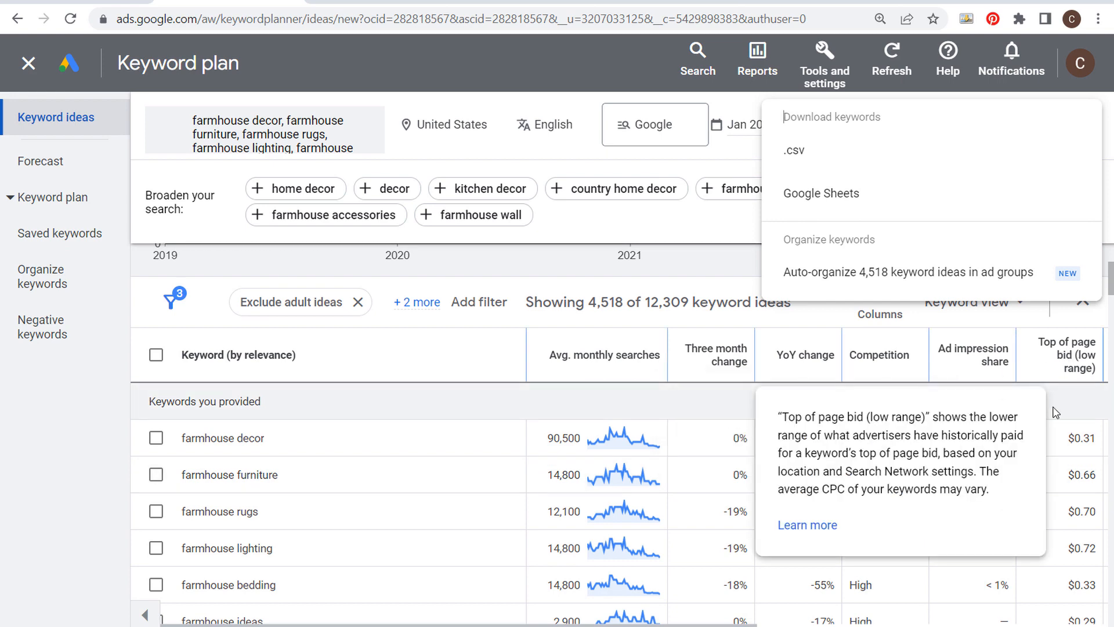
left_click(712, 265)
- Add a filter that keeps only keyword ideas with a Top of page bid (low range) of at least $0.40
left_click(479, 302)
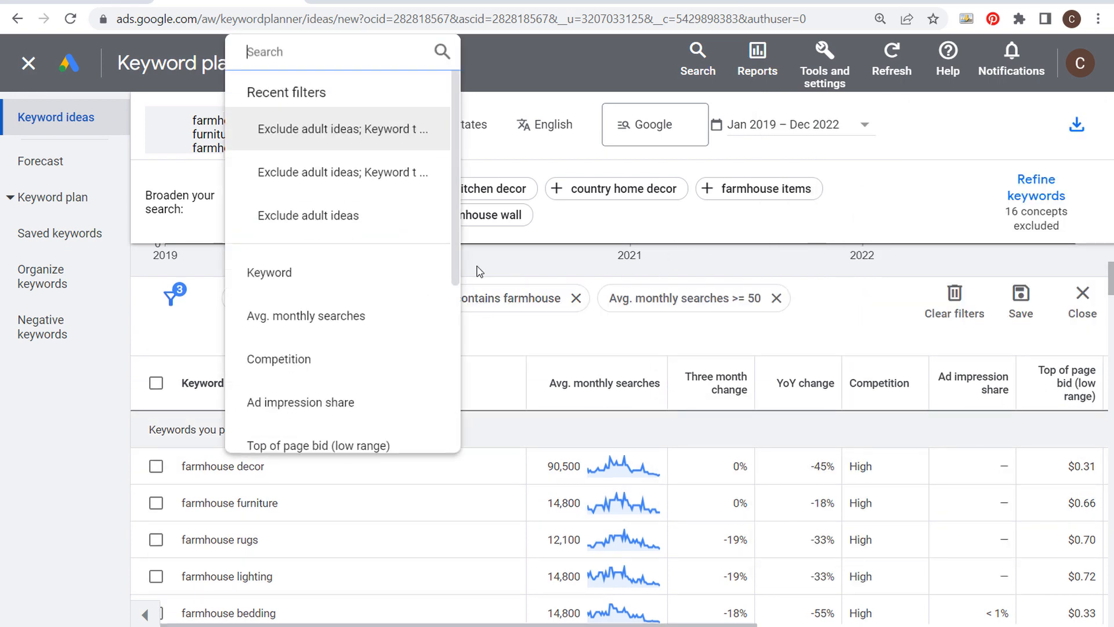
scroll(355, 279, "down", 2)
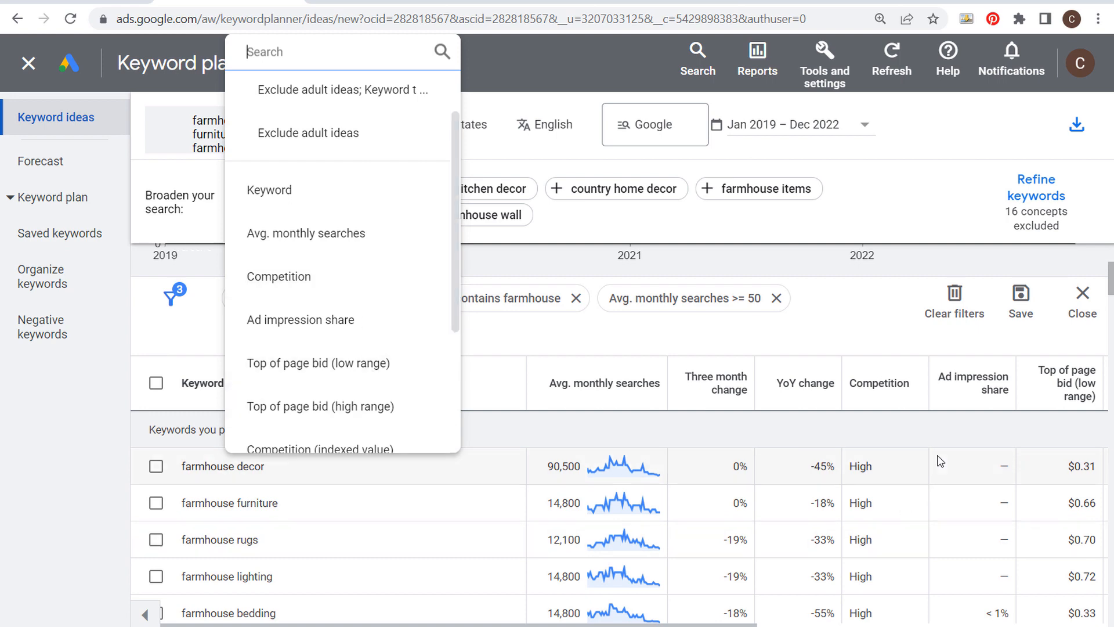
scroll(1074, 545, "down", 3)
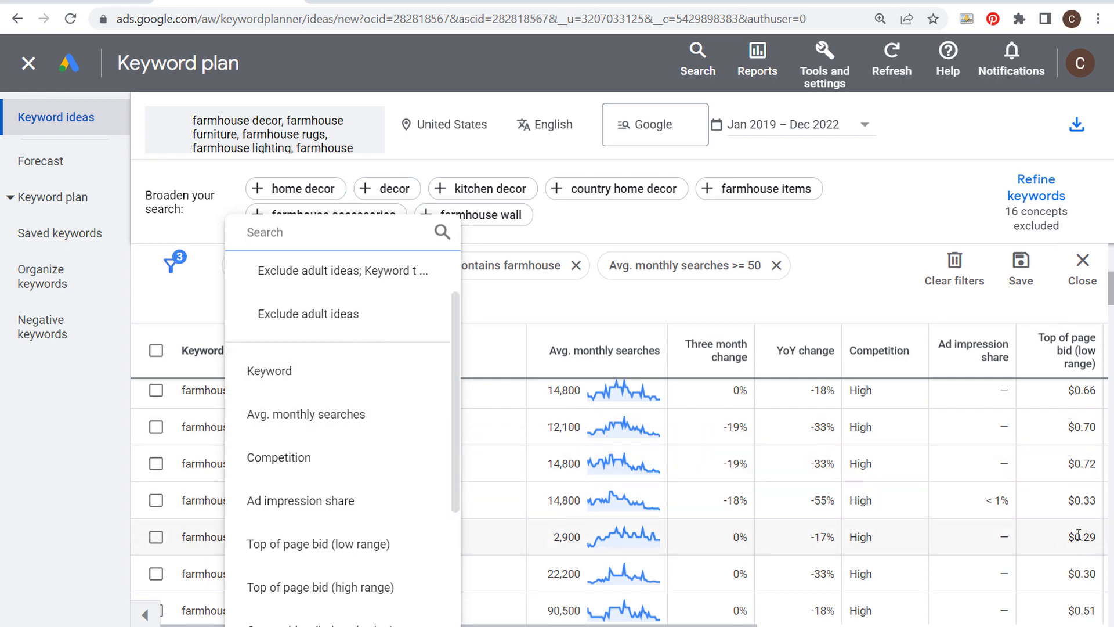
scroll(1044, 522, "up", 3)
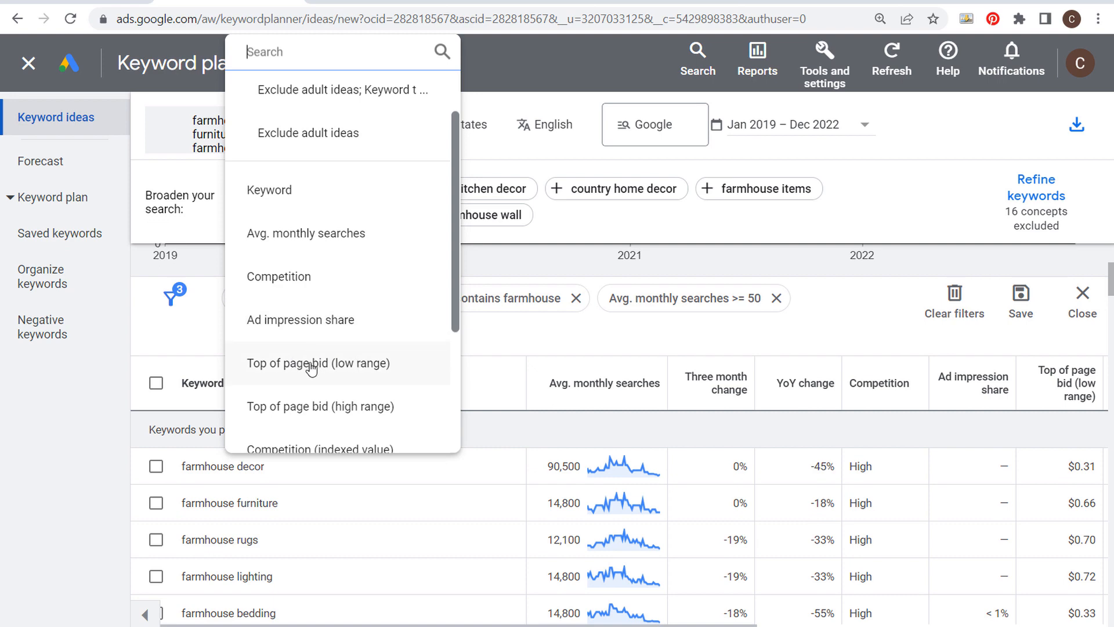
left_click(347, 364)
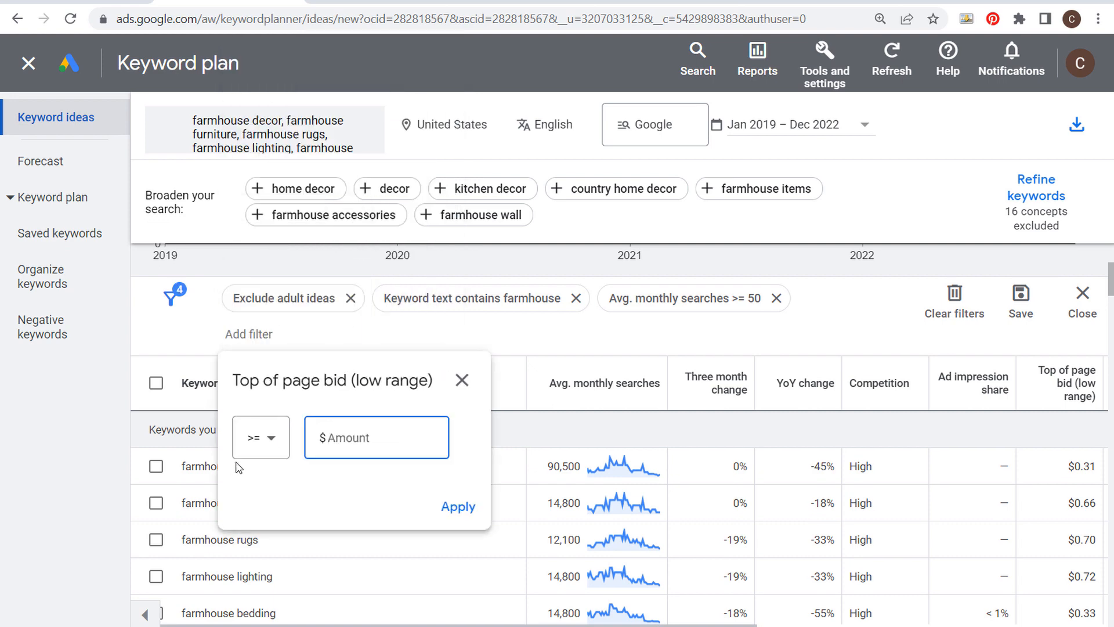
type(".")
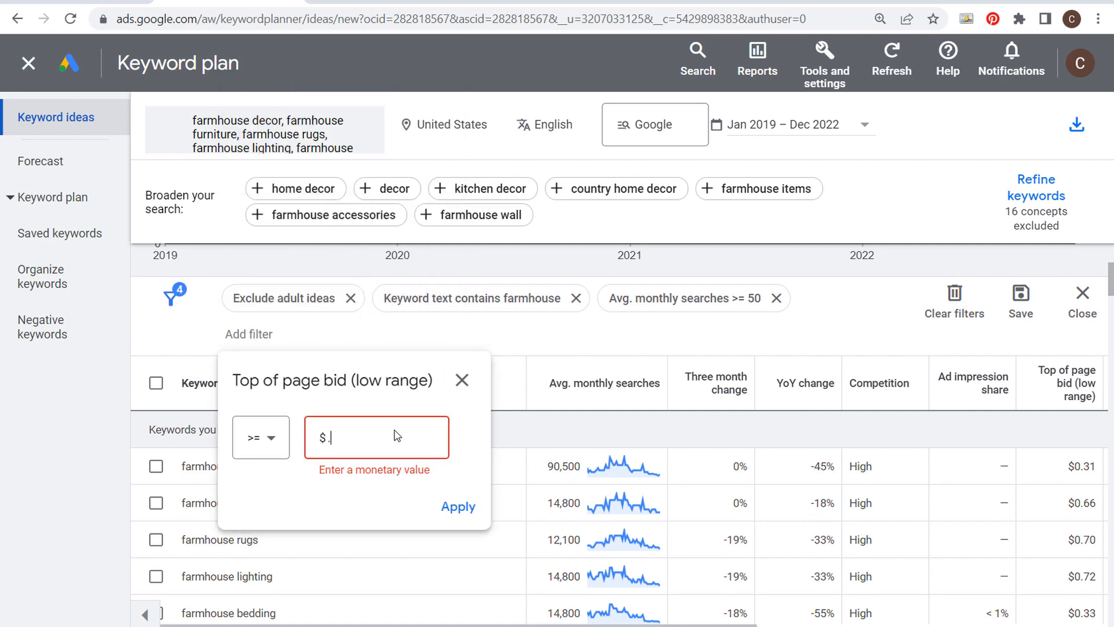
type("40")
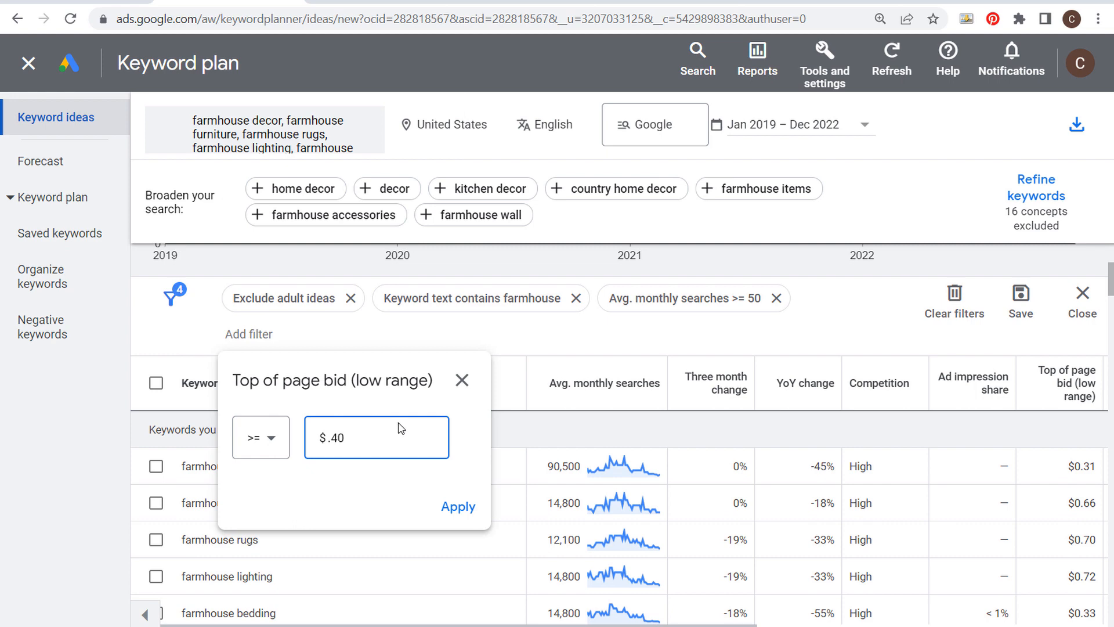
left_click(458, 506)
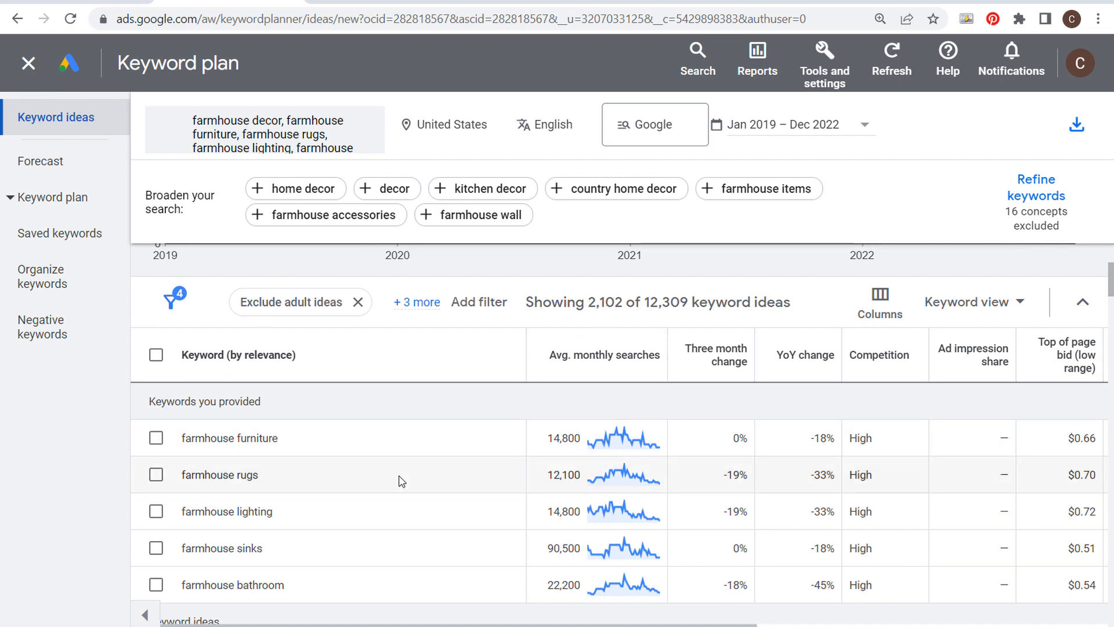
- Review the low-range bids of the filtered keyword ideas and remove the Top of page bid (low range) filter
scroll(1068, 458, "down", 4)
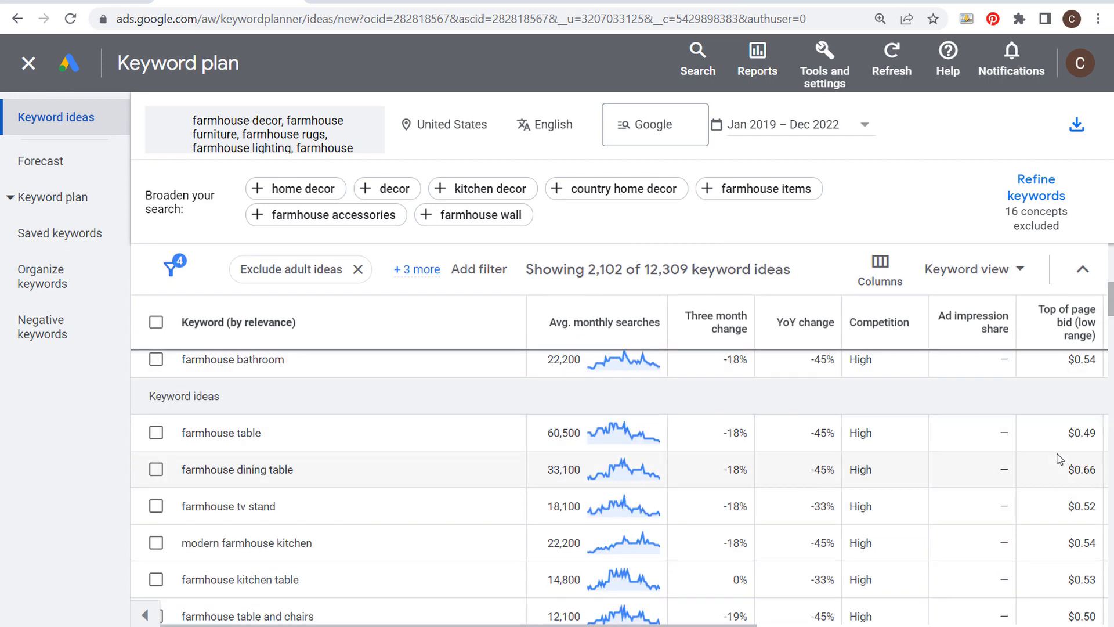
scroll(1062, 449, "down", 2)
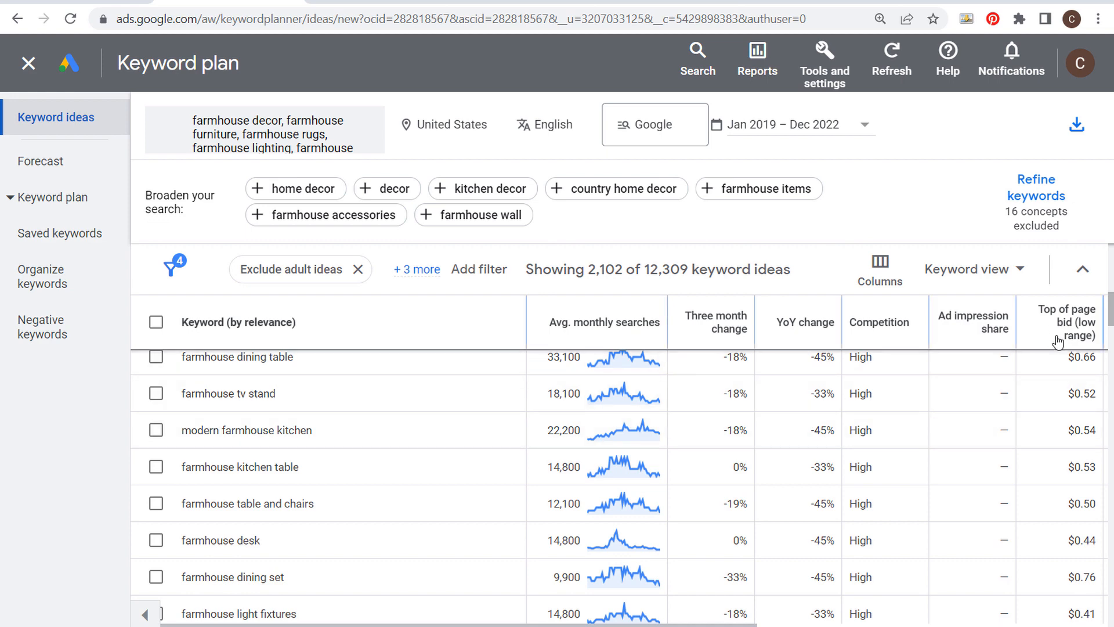
scroll(1069, 497, "down", 4)
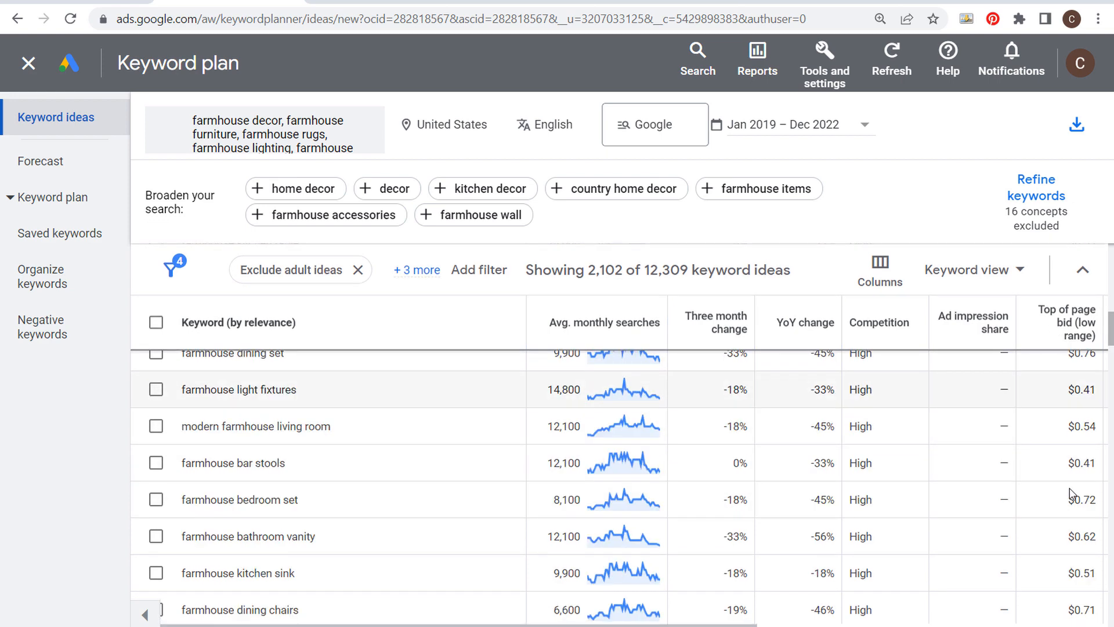
scroll(471, 443, "down", 2)
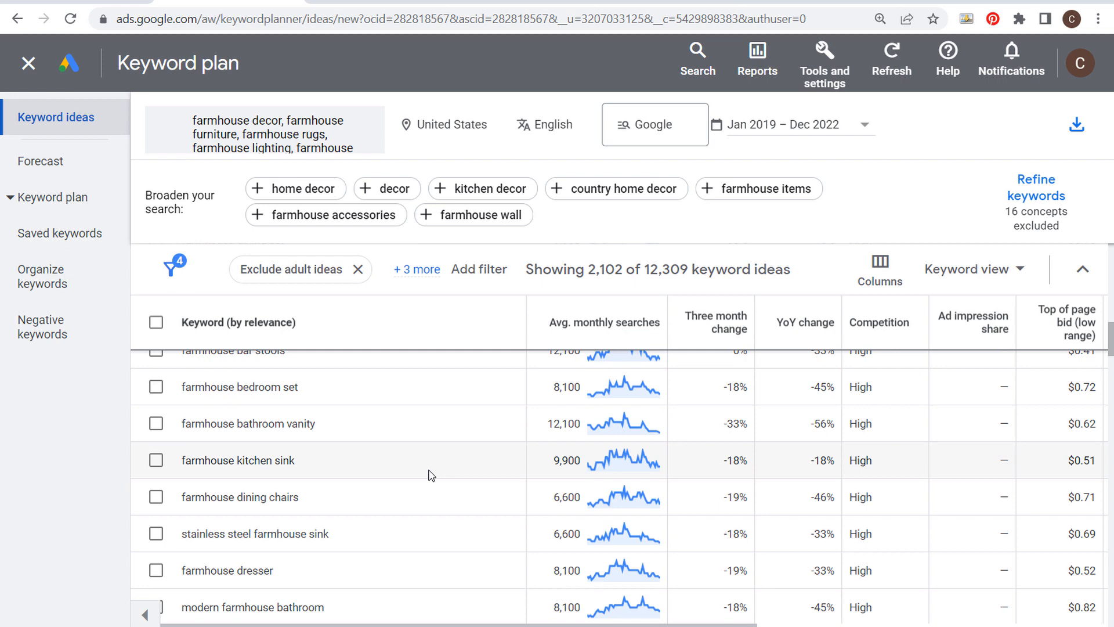
scroll(430, 471, "up", 12)
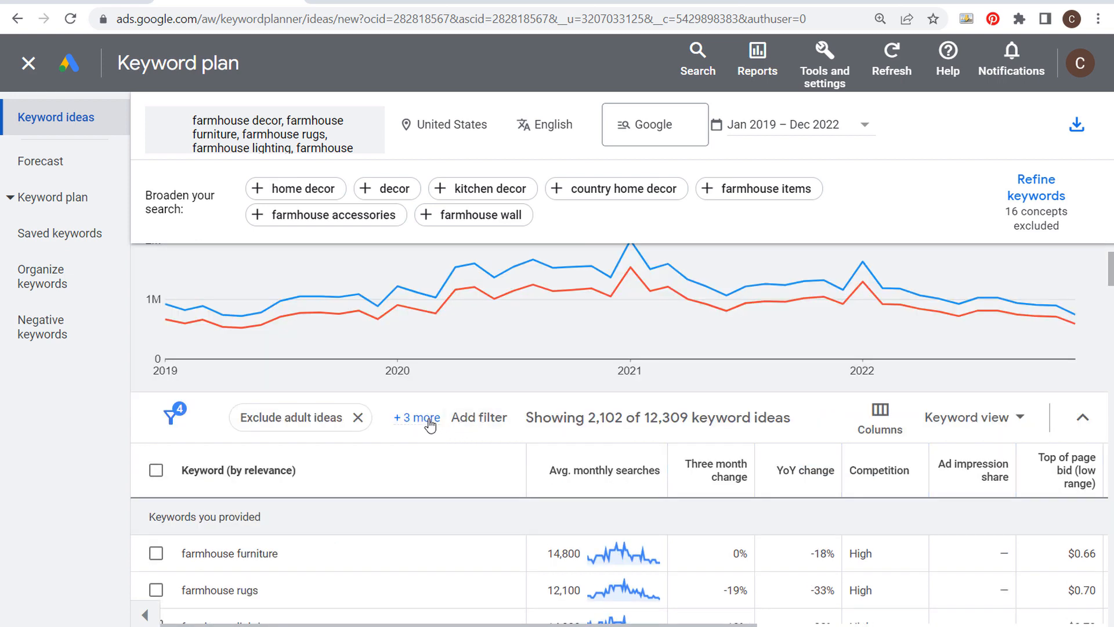
left_click(406, 422)
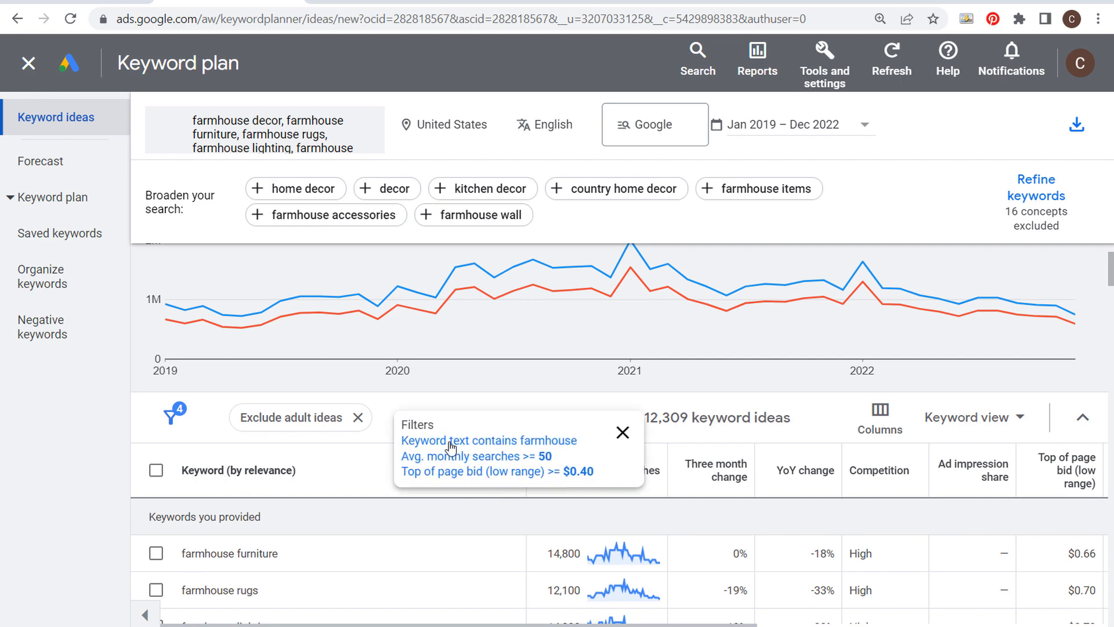
left_click(546, 473)
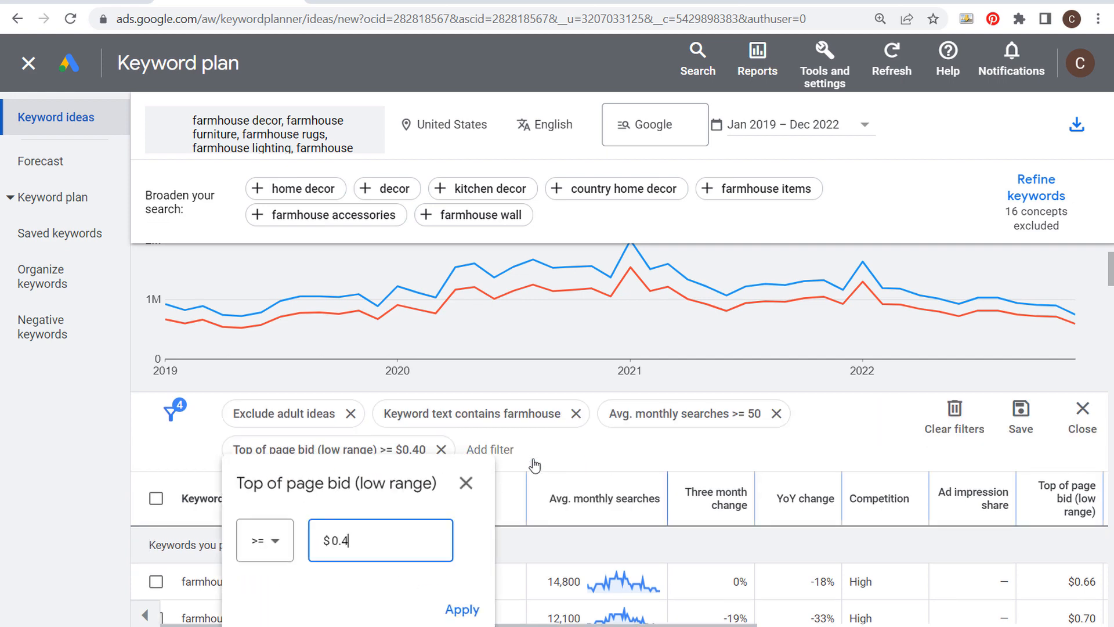
left_click(441, 450)
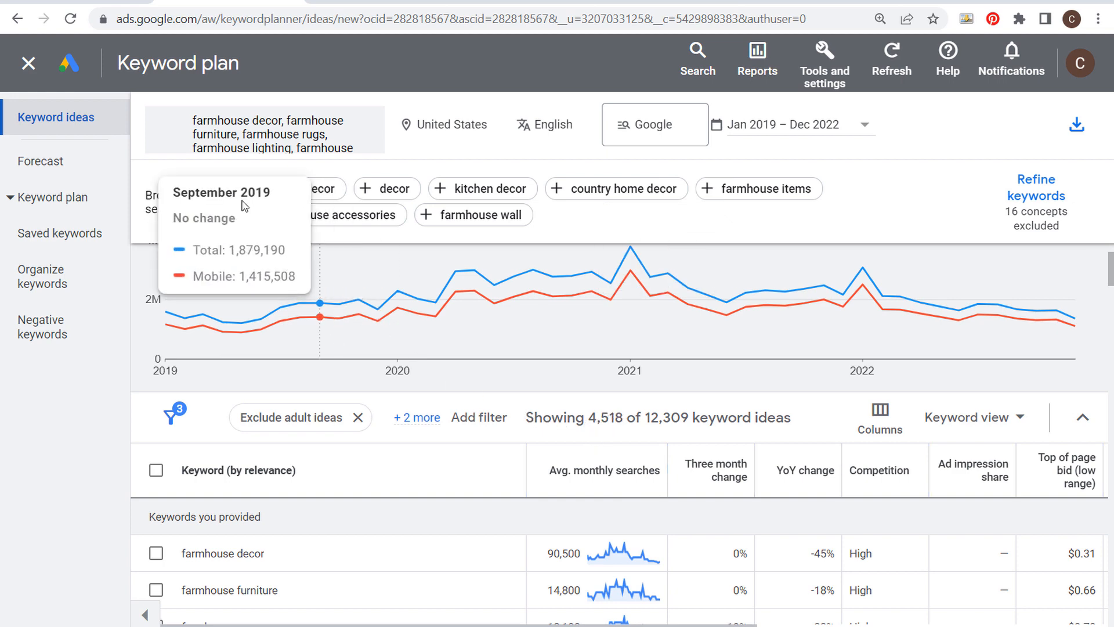
- Reopen the keyword search and remove all ten farmhouse seed keywords, from farmhouse decor to farmhouse kitchen
left_click(303, 138)
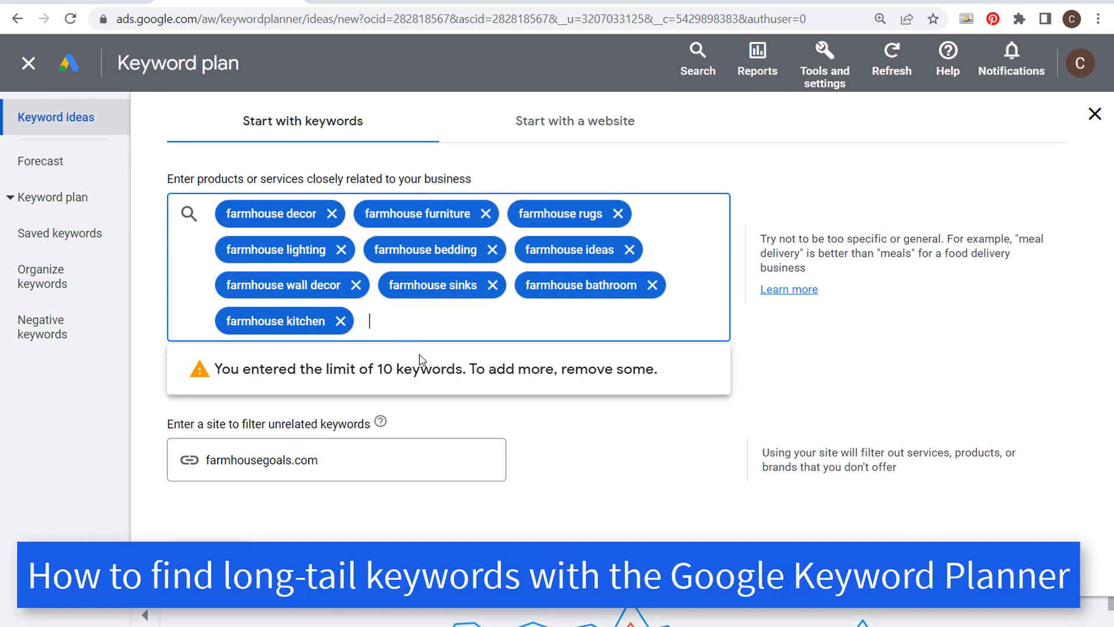
left_click(332, 214)
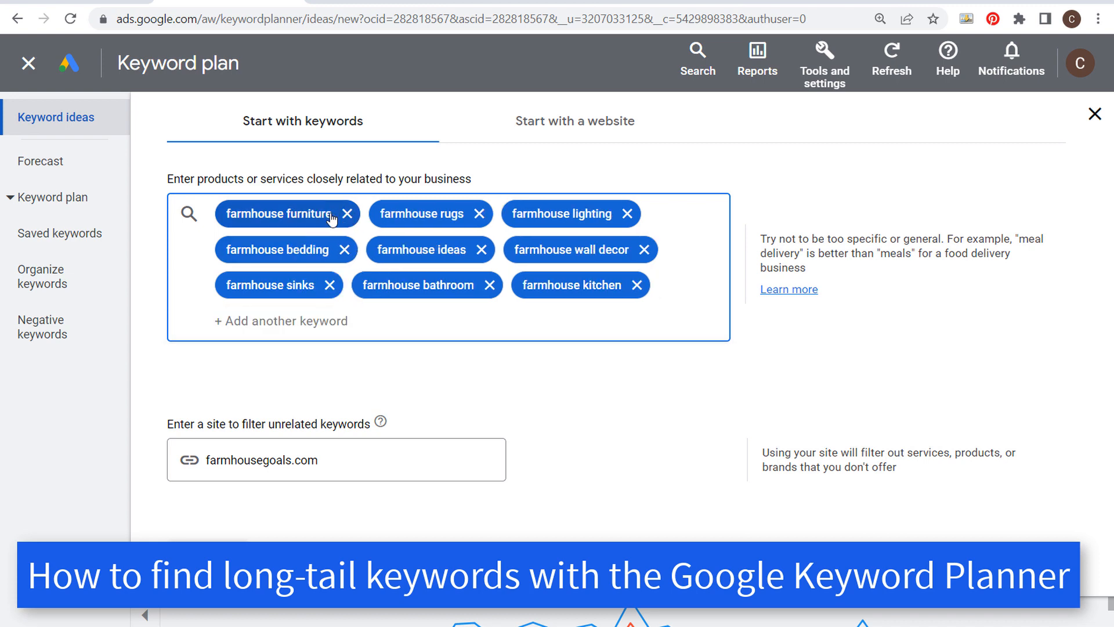
left_click(346, 214)
left_click(325, 214)
left_click(345, 214)
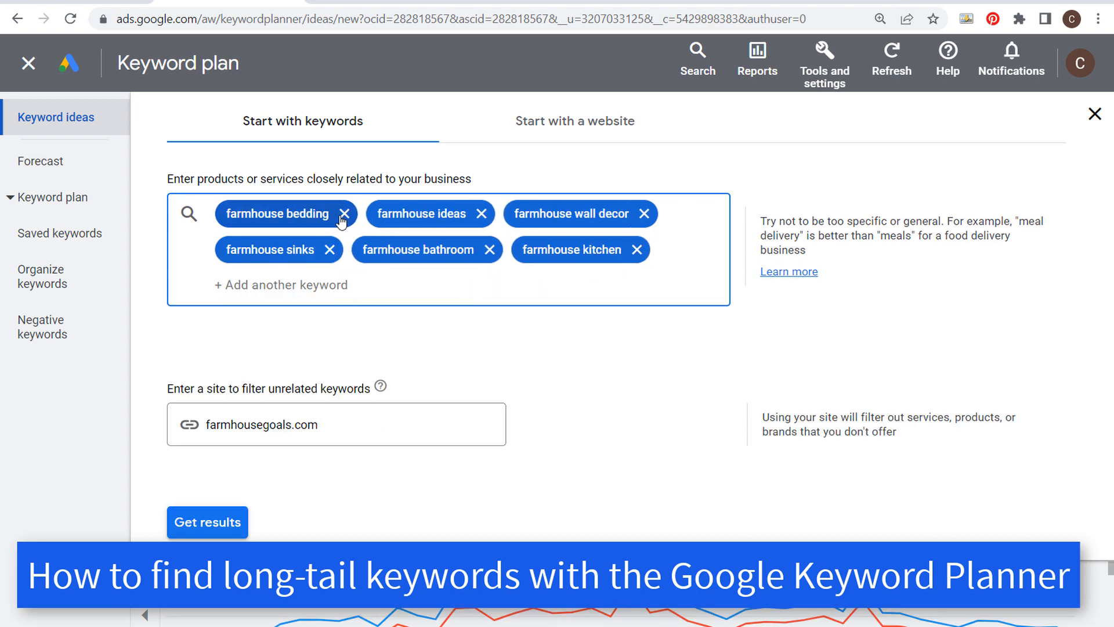
left_click(345, 214)
left_click(331, 214)
left_click(353, 214)
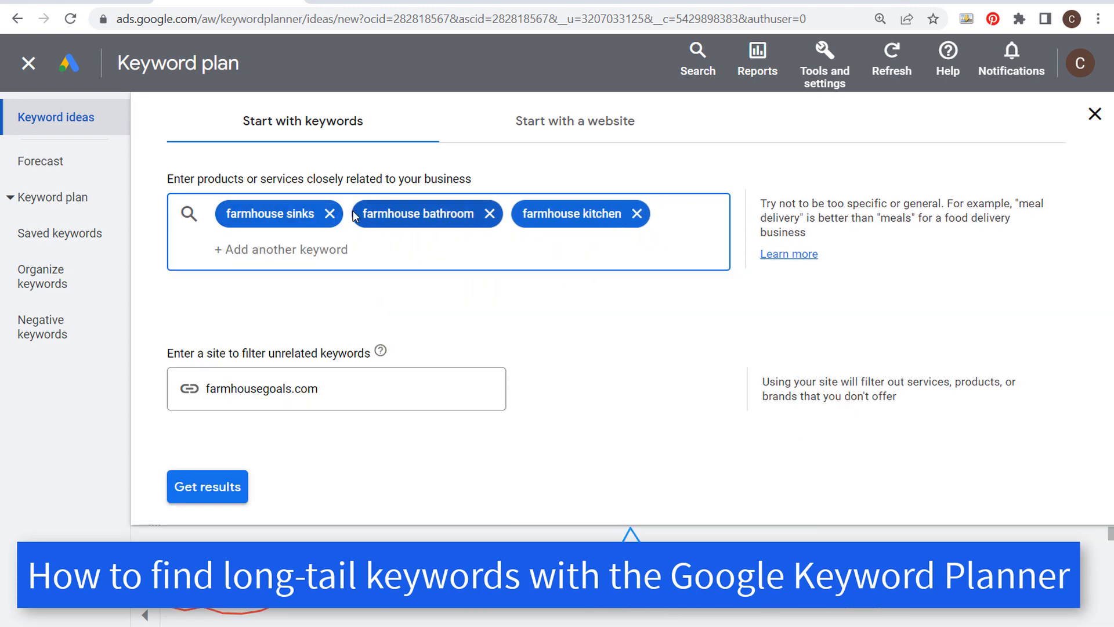
left_click(330, 215)
left_click(353, 214)
left_click(341, 214)
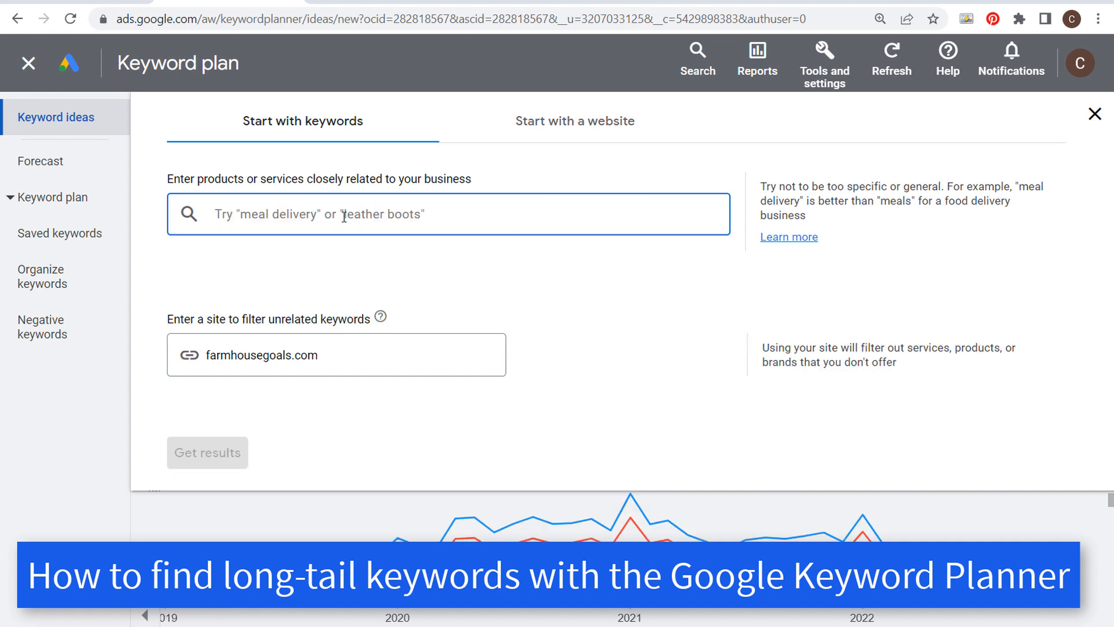
- Enter farmhouse lamps as the only seed keyword and get its keyword ideas
type("fa")
key("BackSpace")
type("ous")
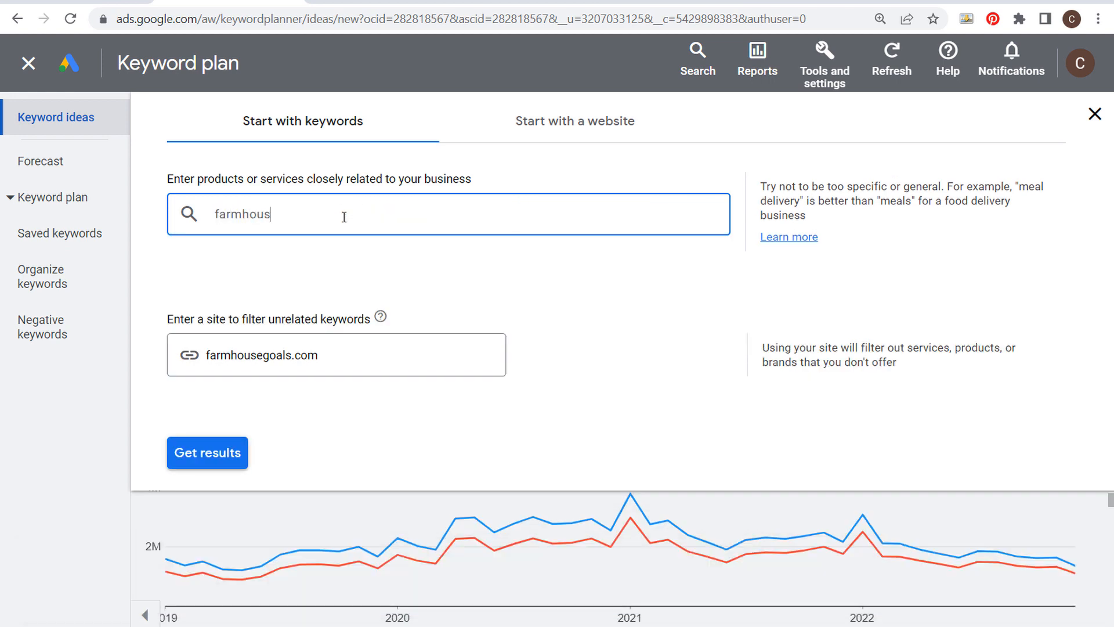
type("e lamps")
key("Return")
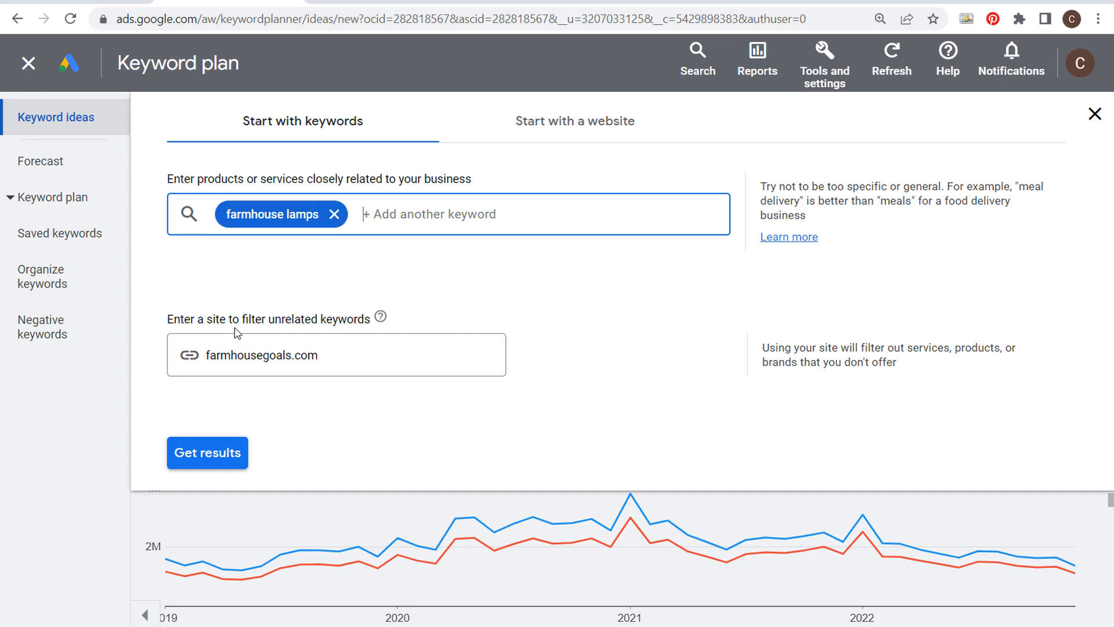
left_click(226, 456)
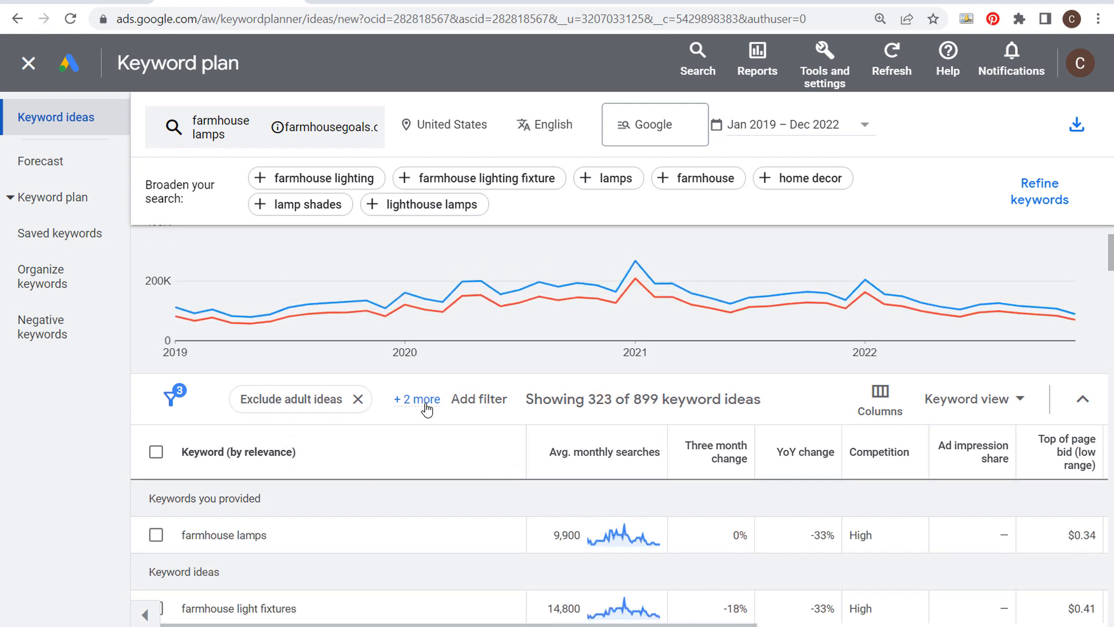
- Add a filter for keyword text containing lamps and remove the one for text containing farmhouse
left_click(425, 404)
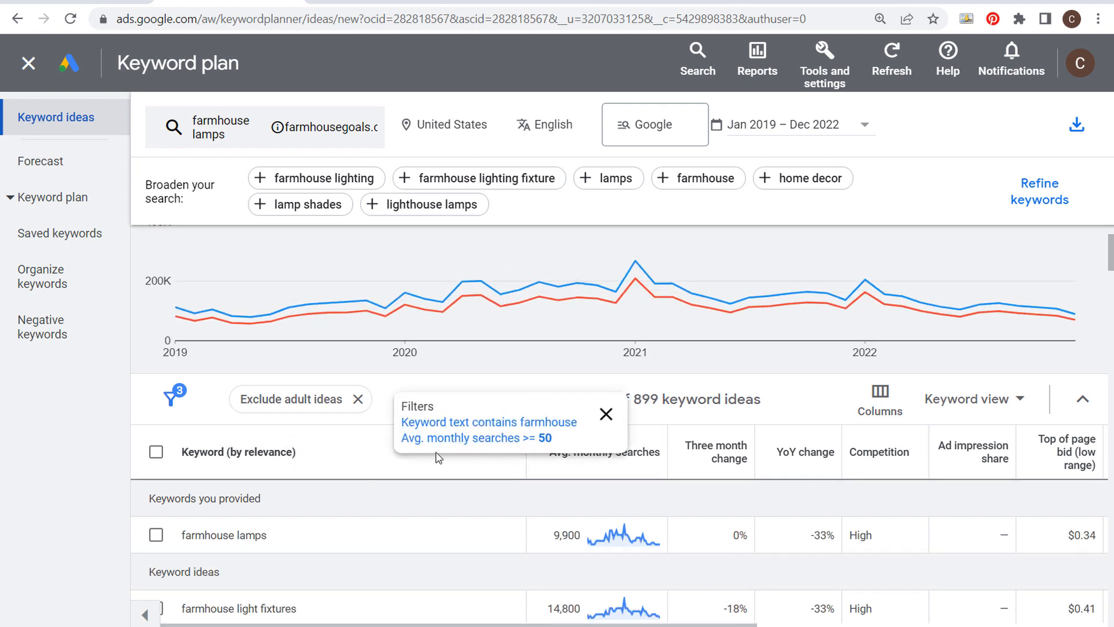
left_click(601, 413)
scroll(756, 413, "down", 2)
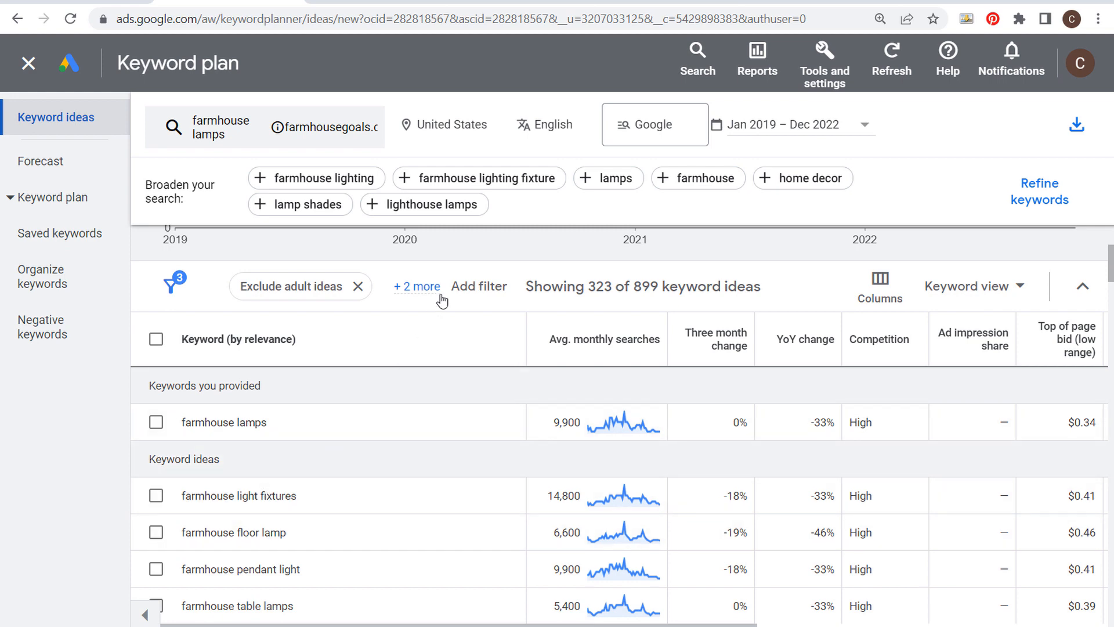
left_click(474, 288)
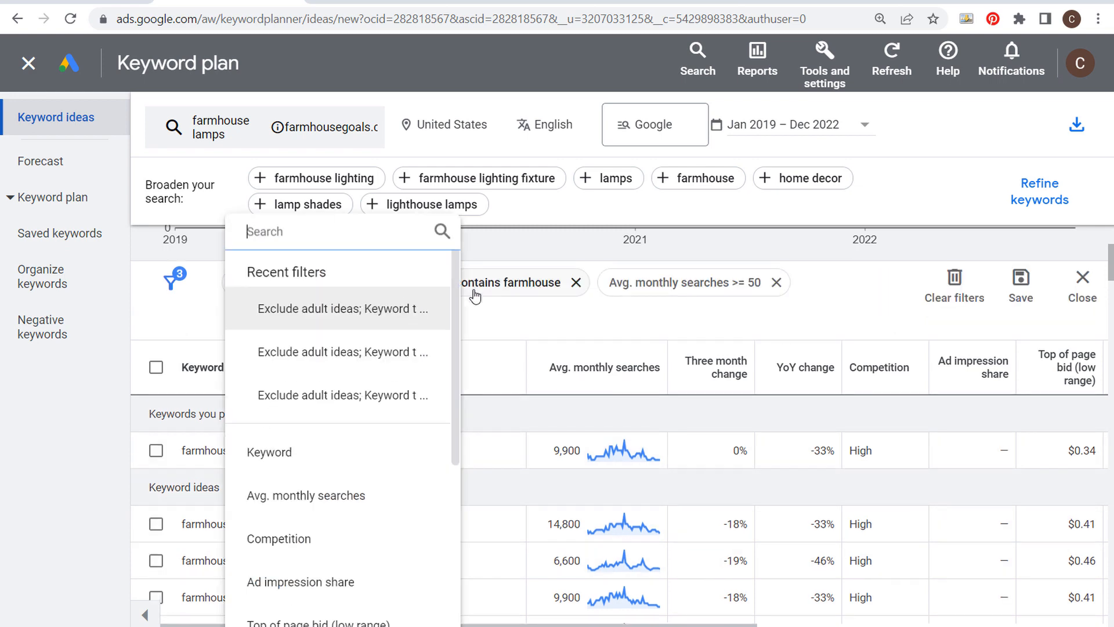
left_click(284, 458)
type("lamps")
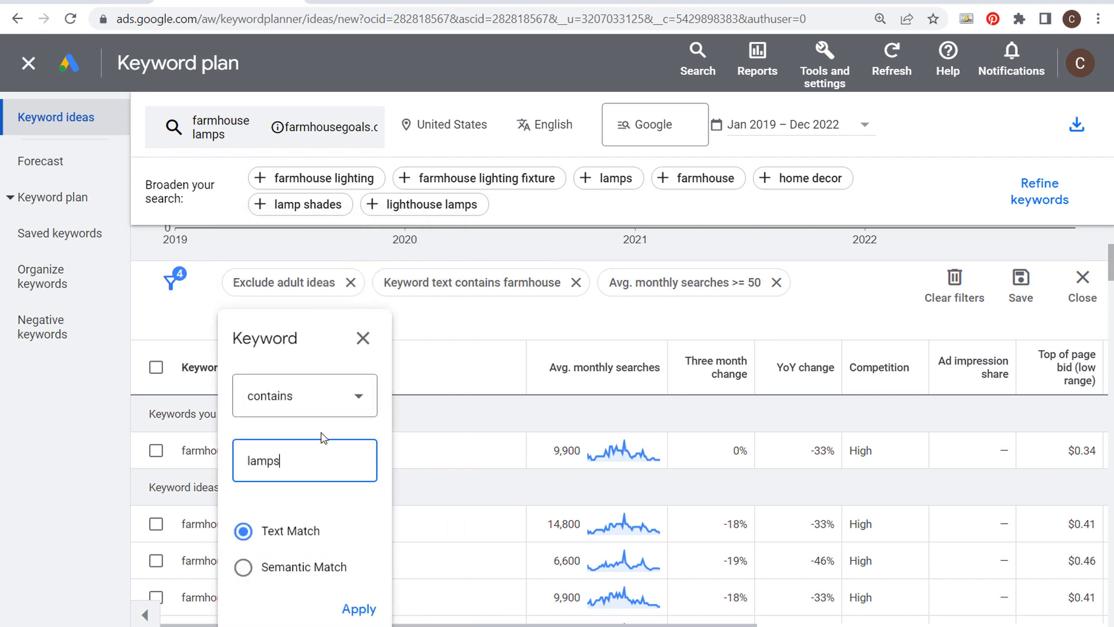
left_click(357, 609)
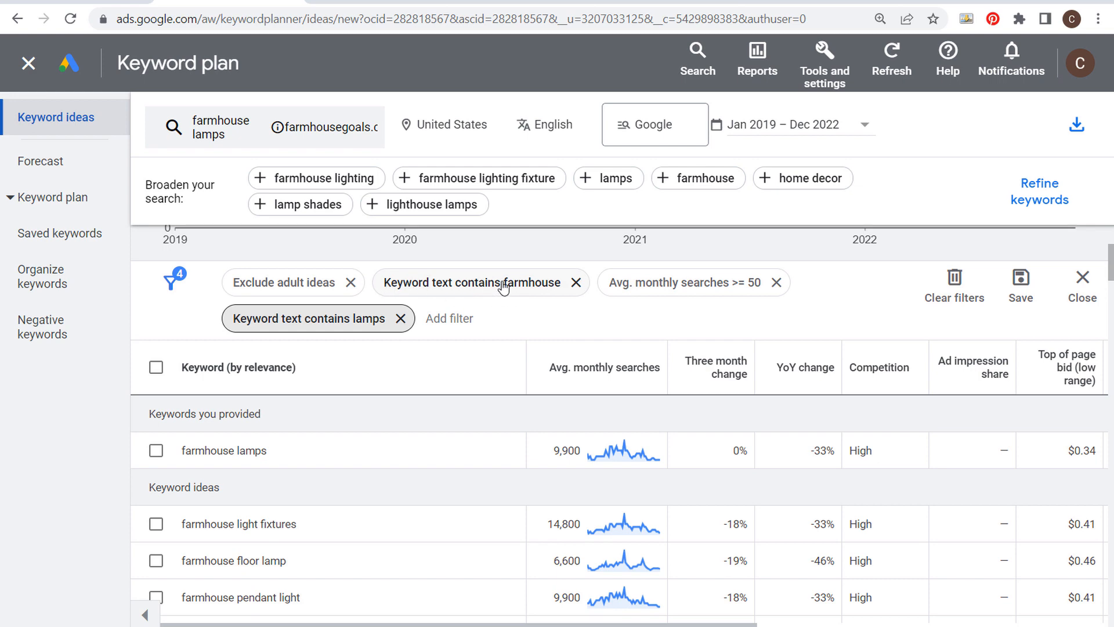
left_click(576, 283)
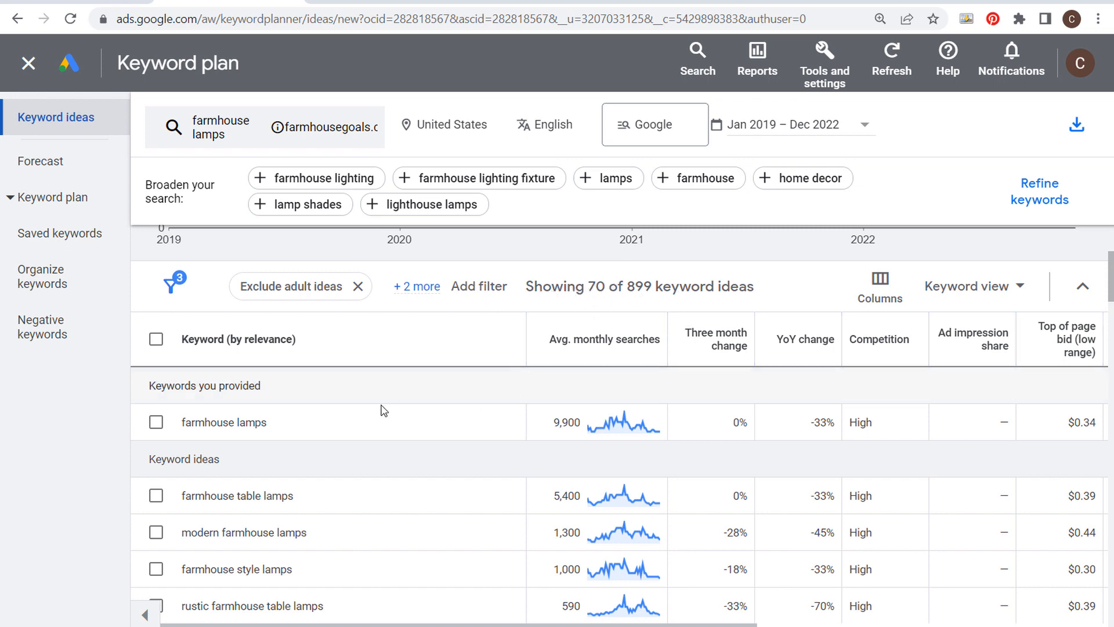
- Examine the filtered lamp keyword ideas, comparing farmhouse style lamps with the seed keyword farmhouse lamps
scroll(398, 493, "down", 2)
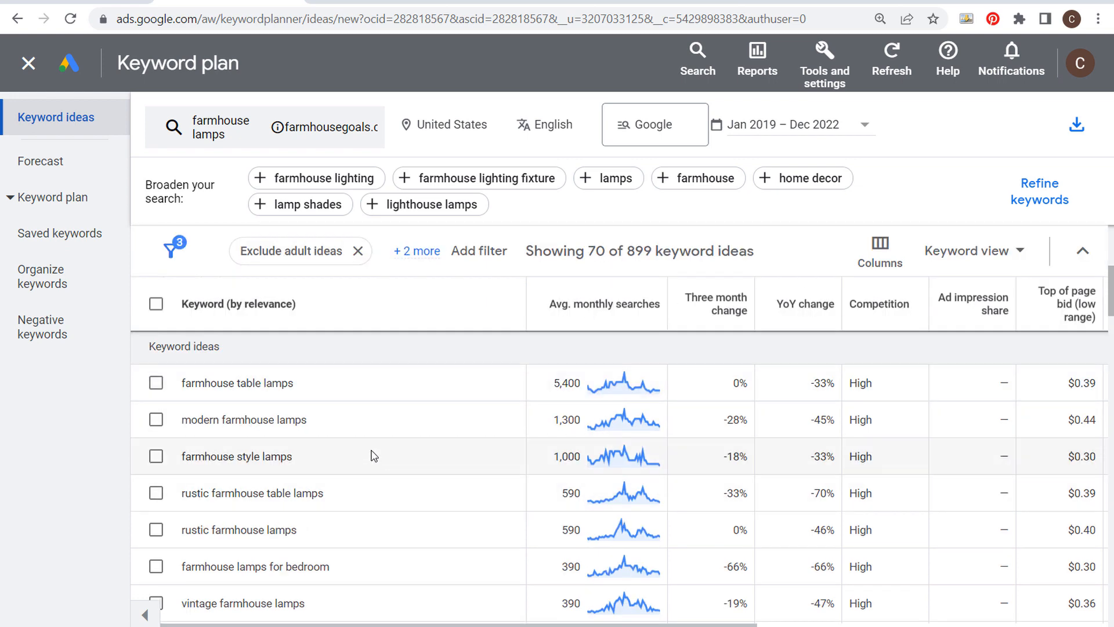
scroll(360, 398, "up", 2)
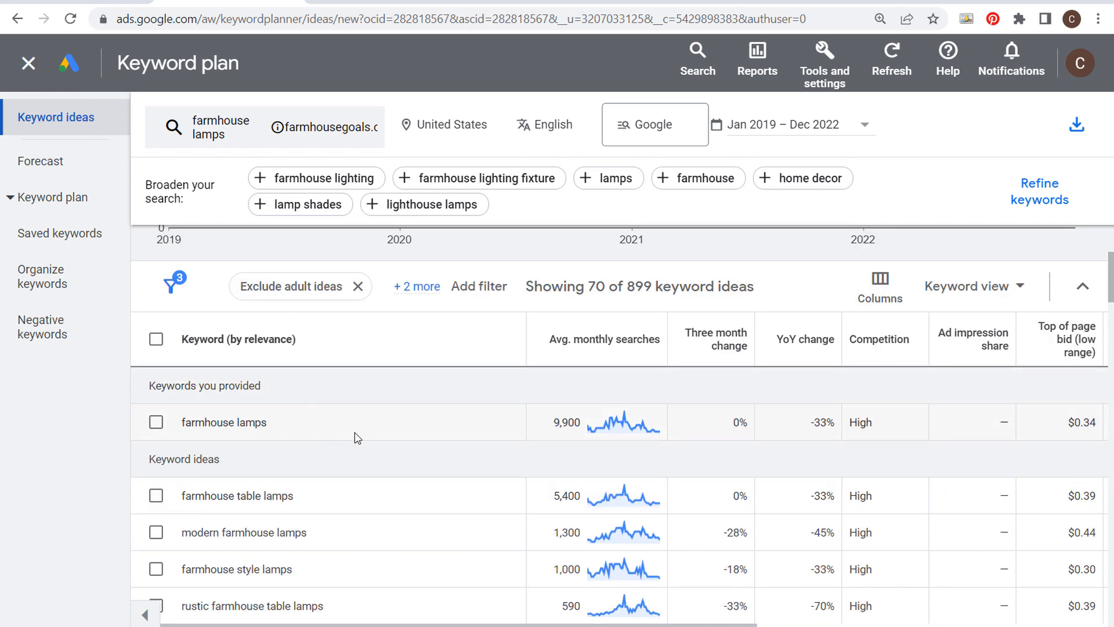
scroll(357, 439, "down", 2)
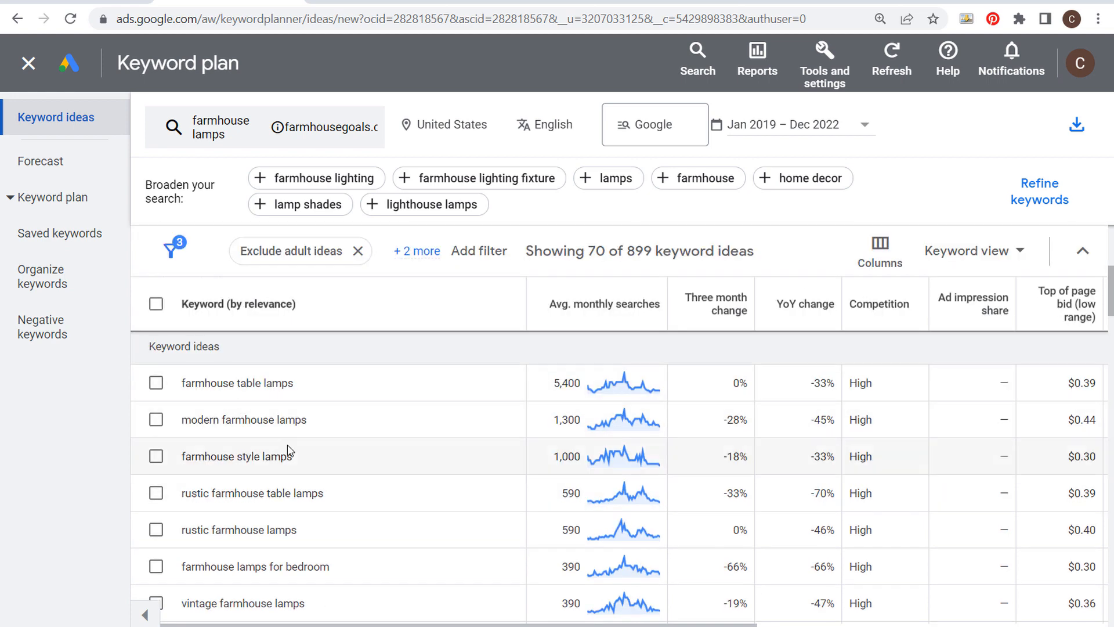
left_click_drag(293, 457, 183, 460)
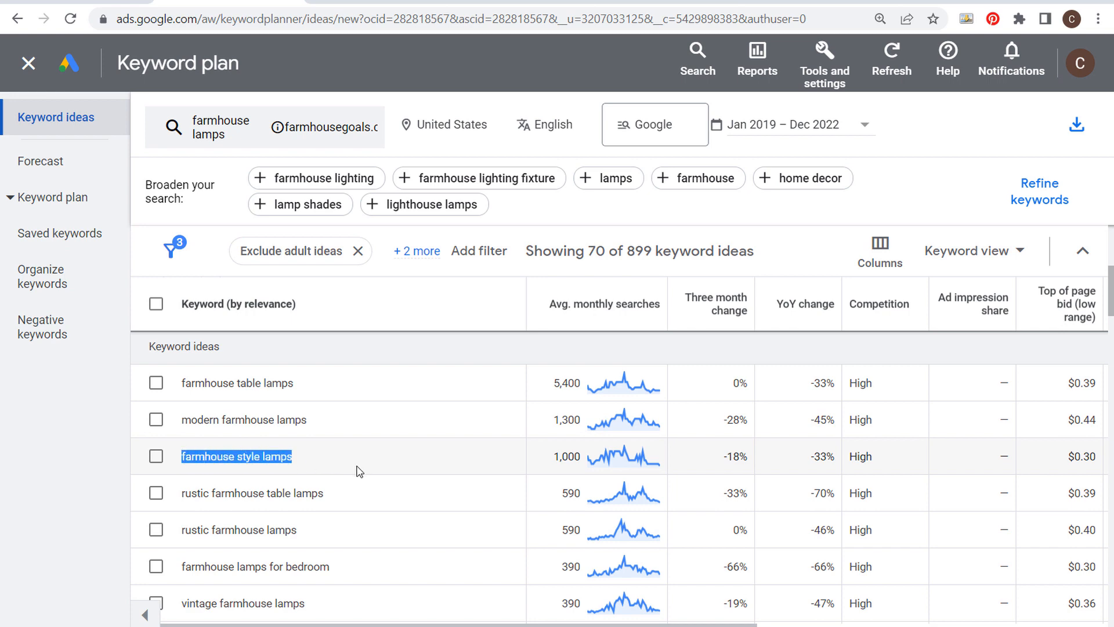
left_click(331, 462)
scroll(297, 440, "up", 2)
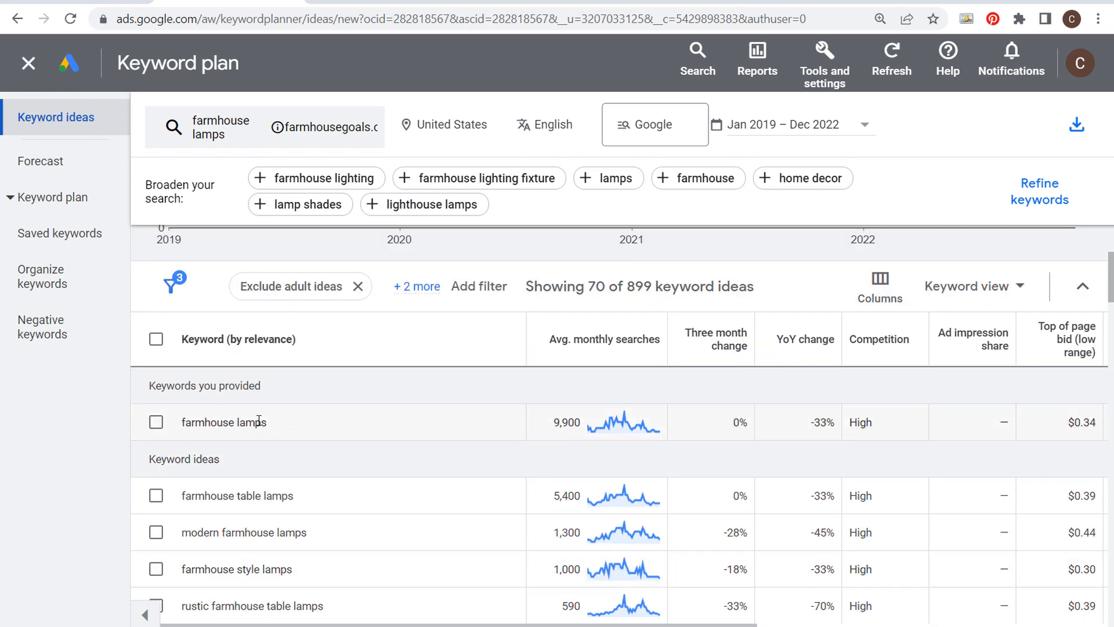
scroll(345, 462, "down", 2)
left_click_drag(337, 464, 165, 459)
left_click(340, 460)
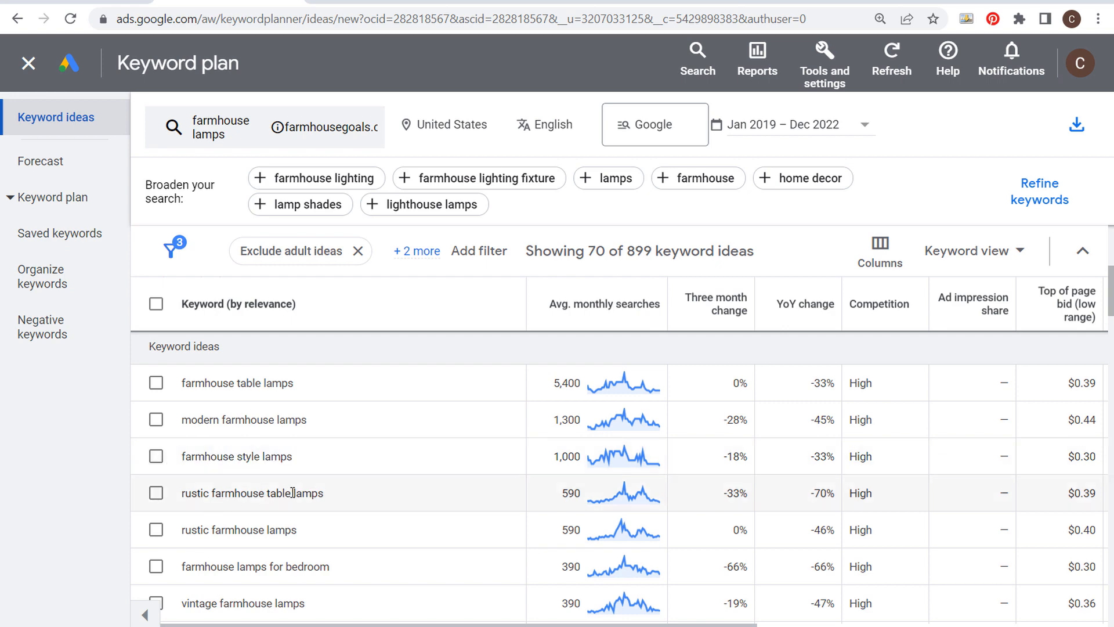
- Review the longer lamp keyword ideas further down the list, their average monthly searches and the search trend chart
scroll(402, 497, "down", 2)
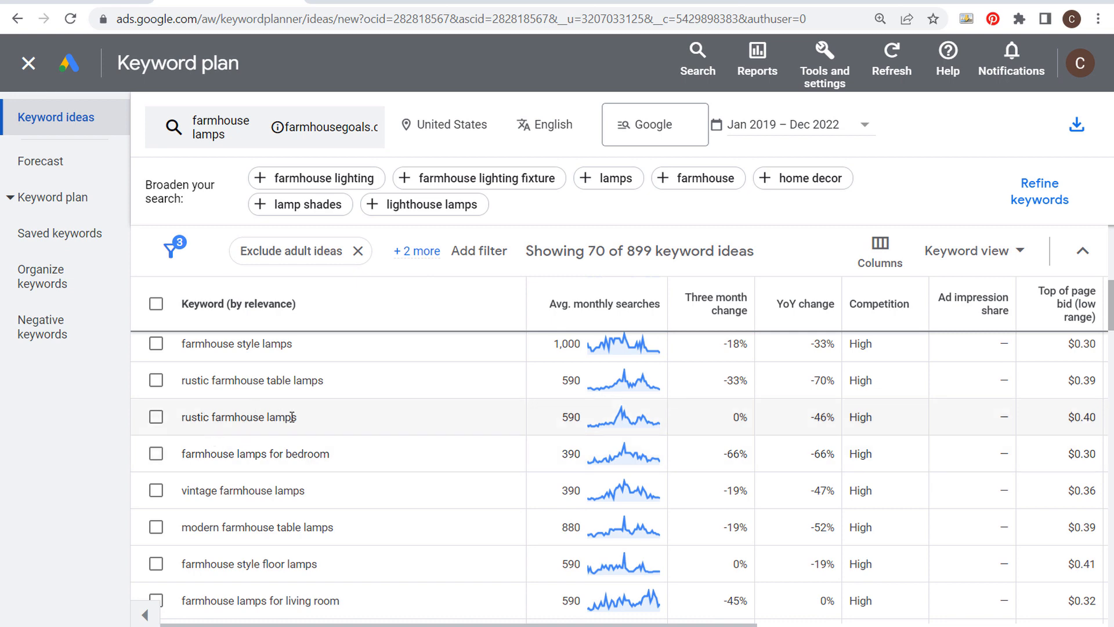
scroll(385, 430, "down", 2)
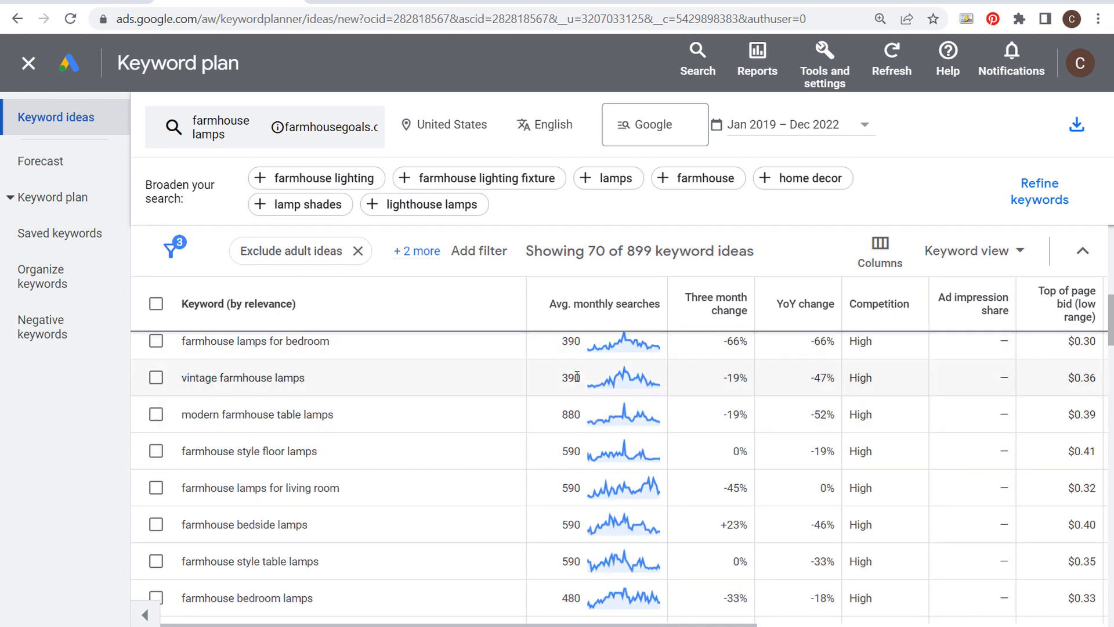
scroll(461, 467, "up", 5)
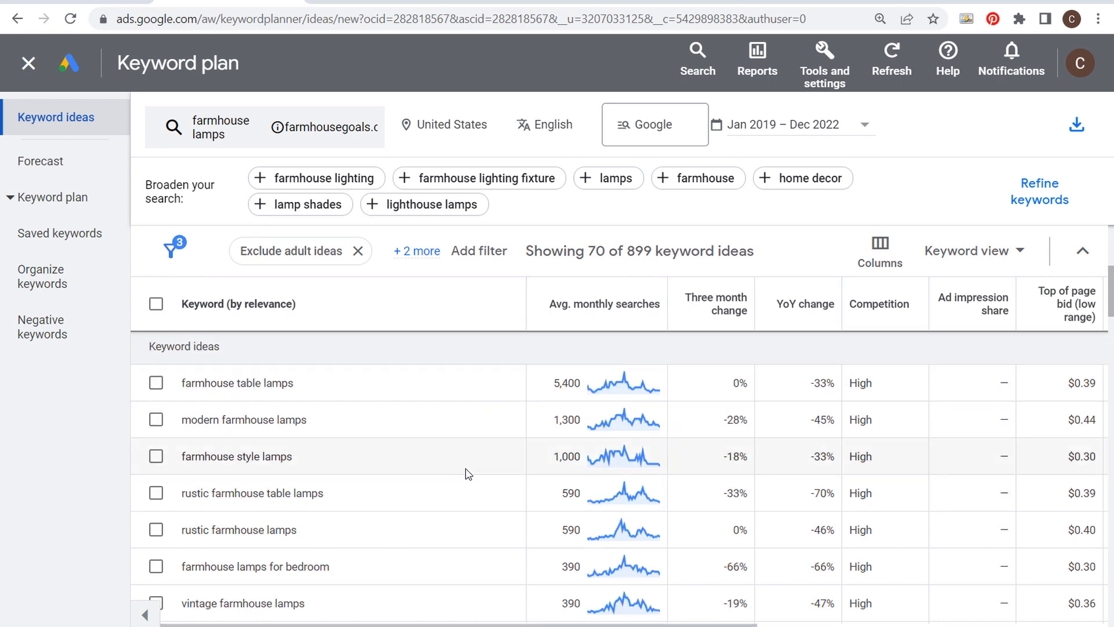
scroll(444, 456, "up", 2)
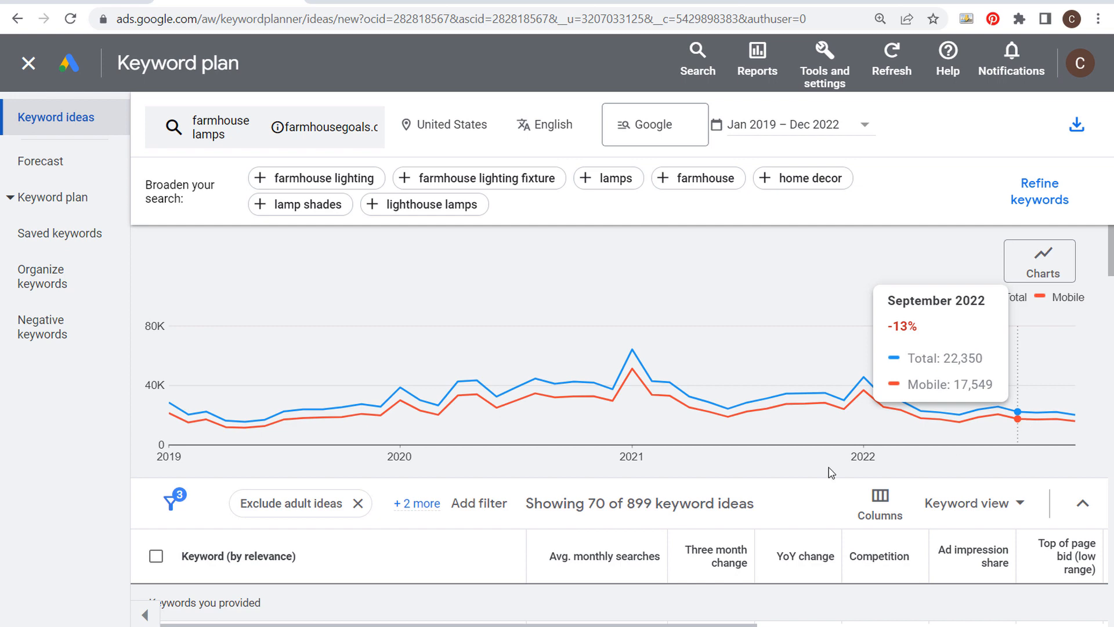
scroll(493, 540, "down", 2)
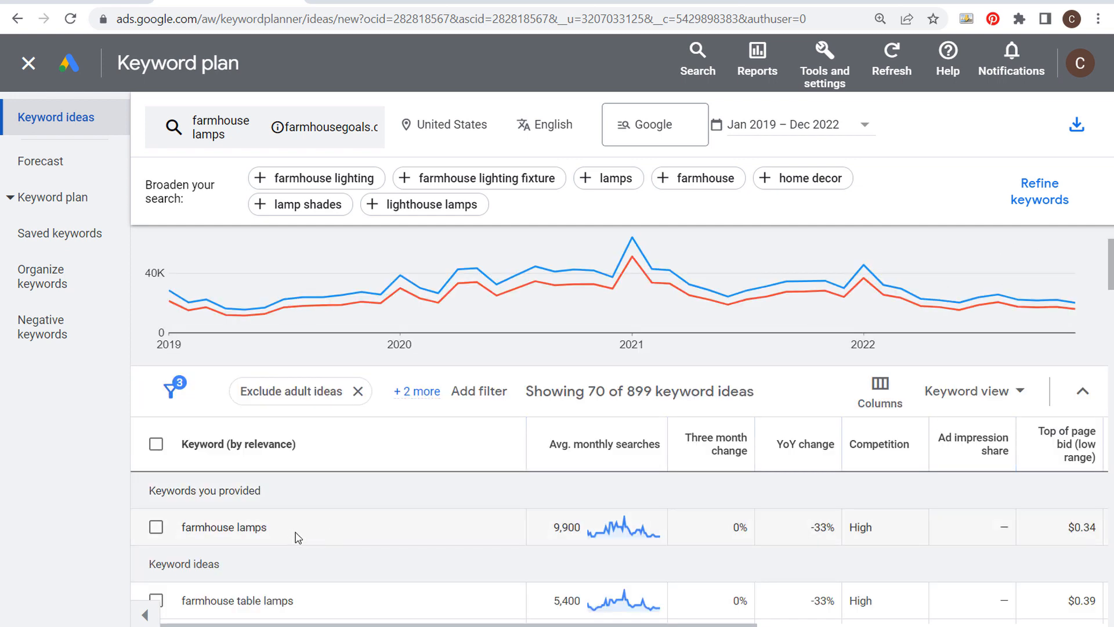
scroll(381, 528, "down", 6)
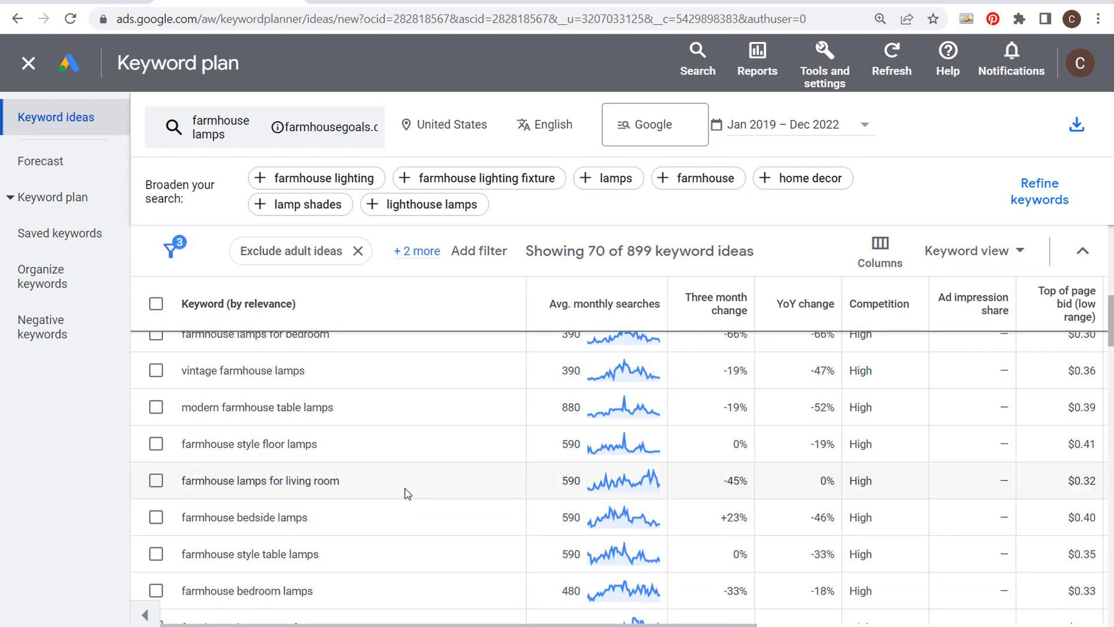
scroll(462, 460, "down", 5)
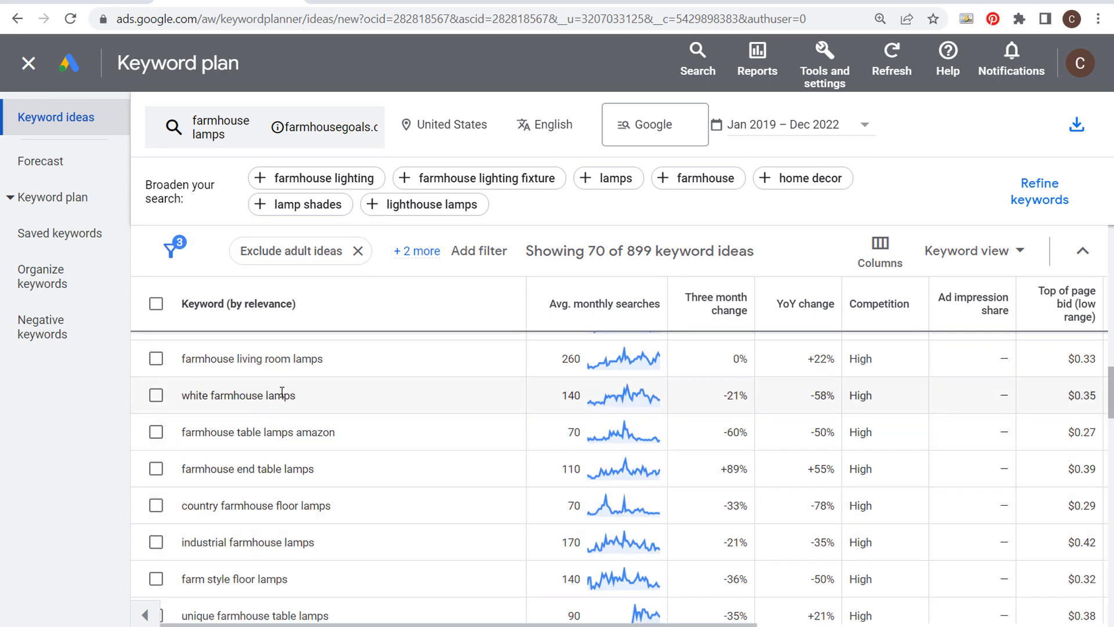
scroll(500, 441, "up", 2)
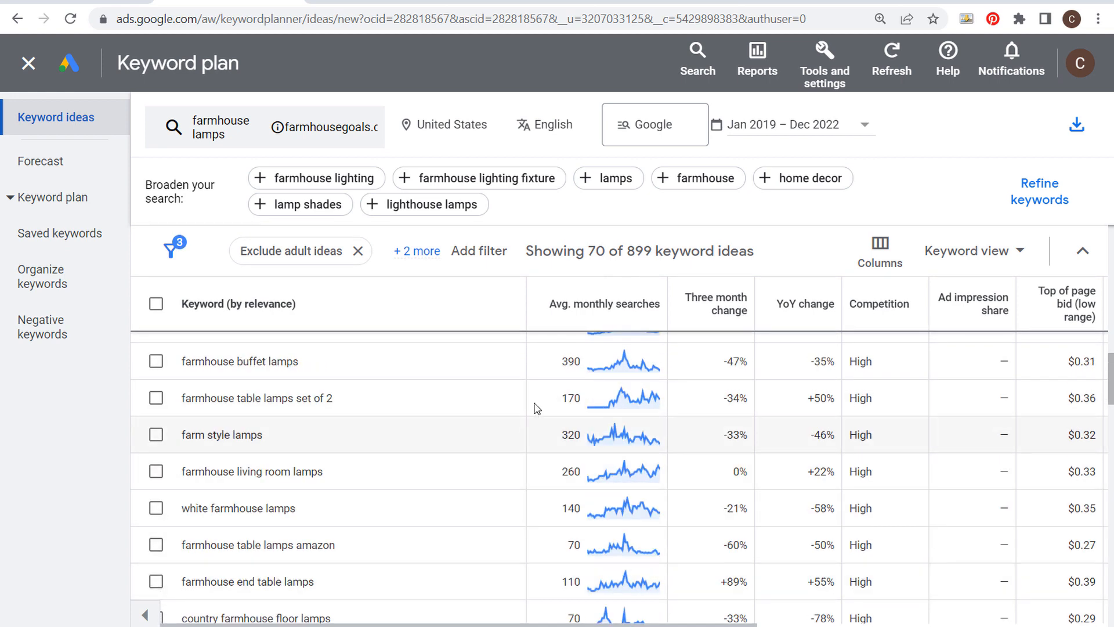
- Sort the keyword ideas by average monthly searches, highest first, and examine vintage farmhouse lamps
left_click(616, 309)
scroll(497, 448, "up", 3)
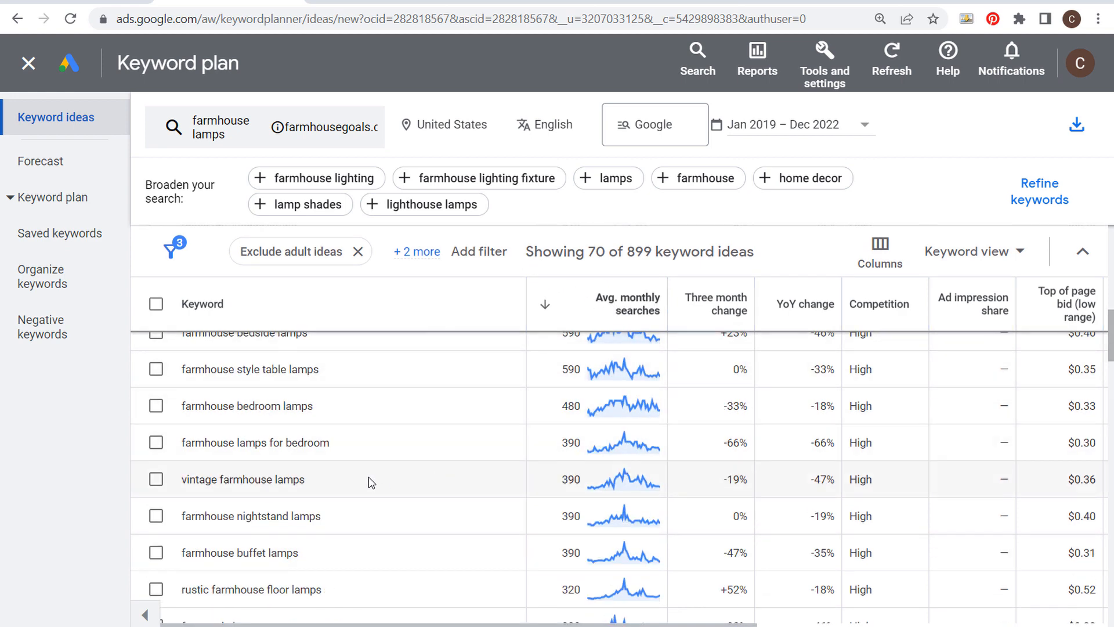
left_click_drag(357, 482, 183, 479)
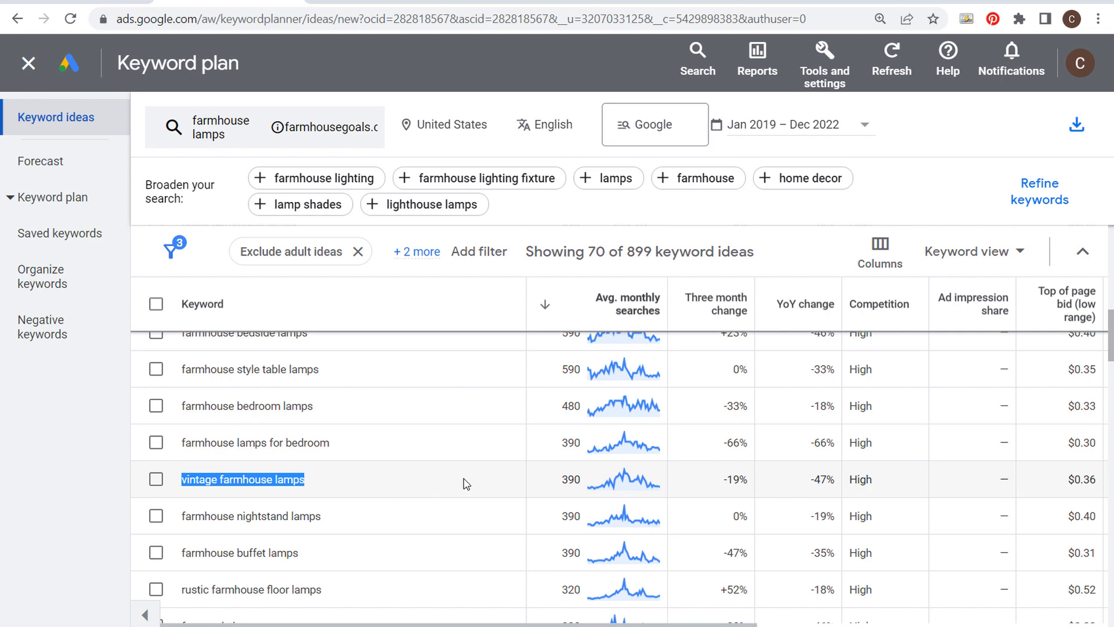
scroll(471, 488, "up", 6)
scroll(480, 500, "up", 2)
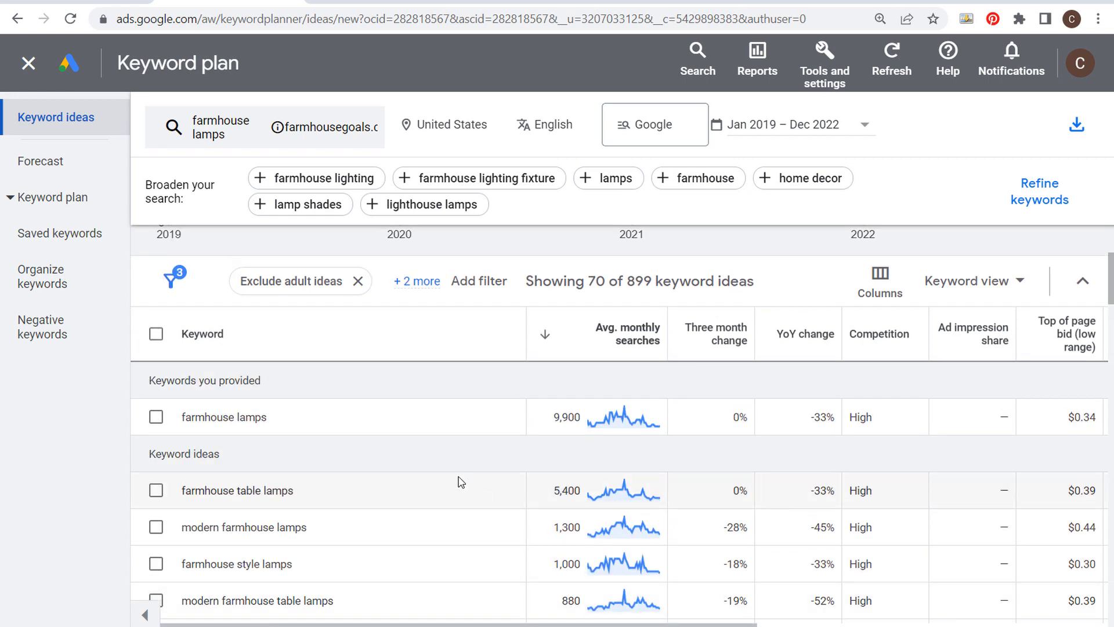
- Replace the seed keyword with farmhouse lighting and get its keyword ideas
left_click(200, 131)
left_click(332, 218)
type("f")
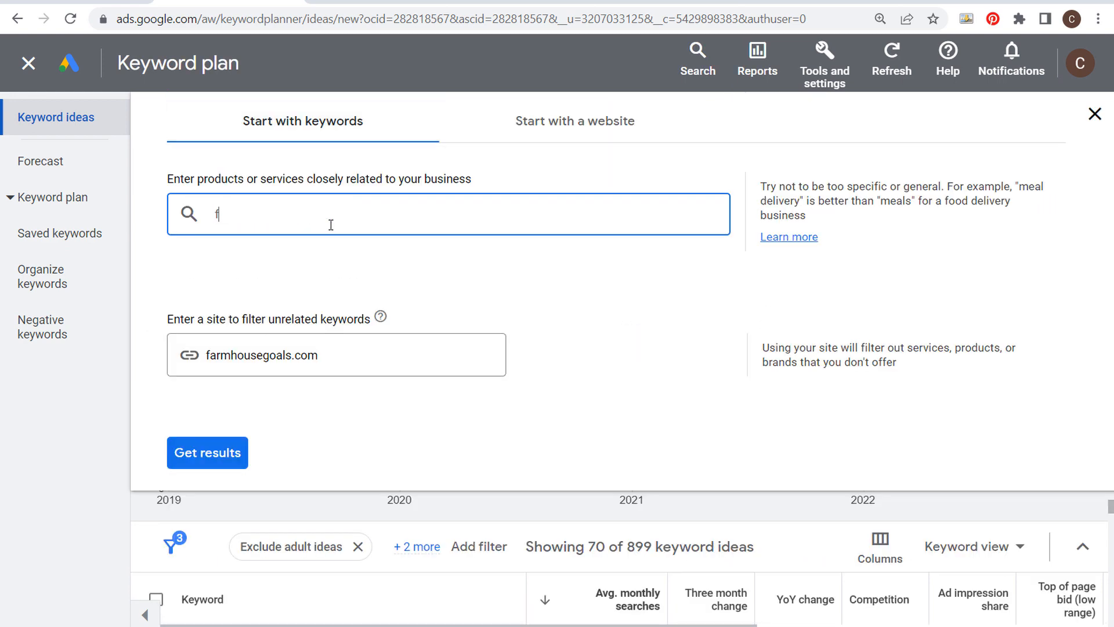
type("armhouse lighting")
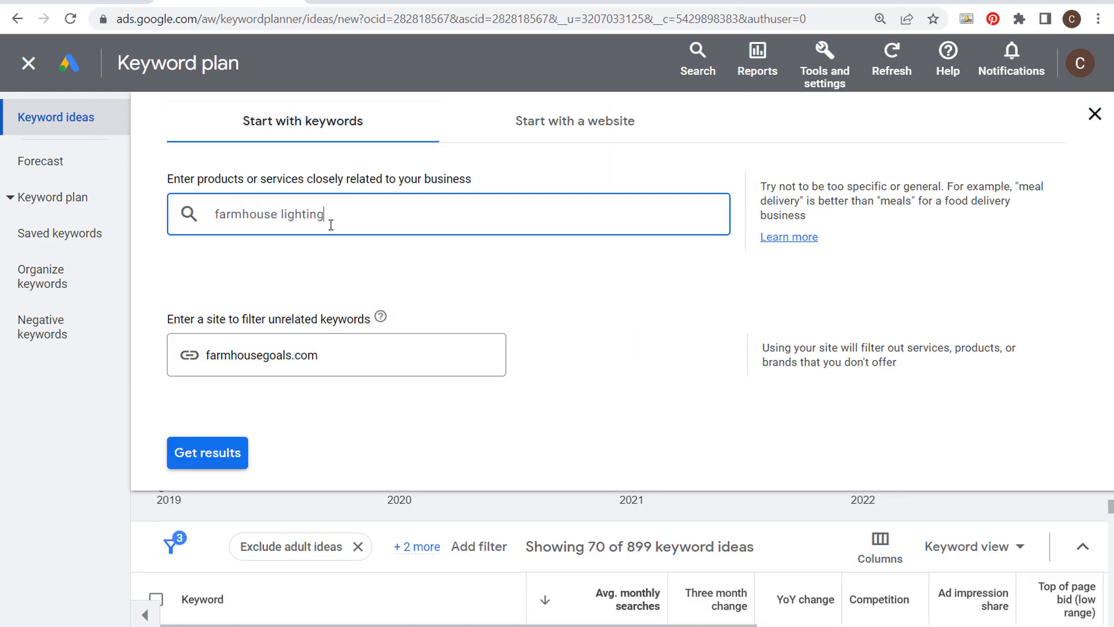
key("Return")
left_click(246, 453)
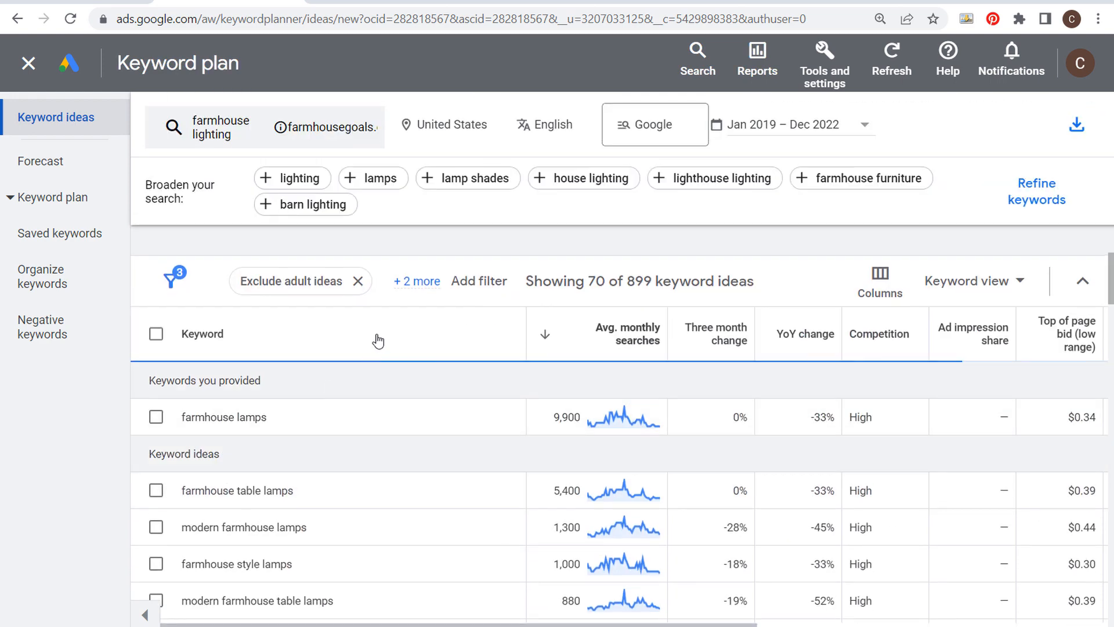
- Remove the filter for keyword text containing lamps from the farmhouse lighting results
left_click(413, 290)
left_click(476, 320)
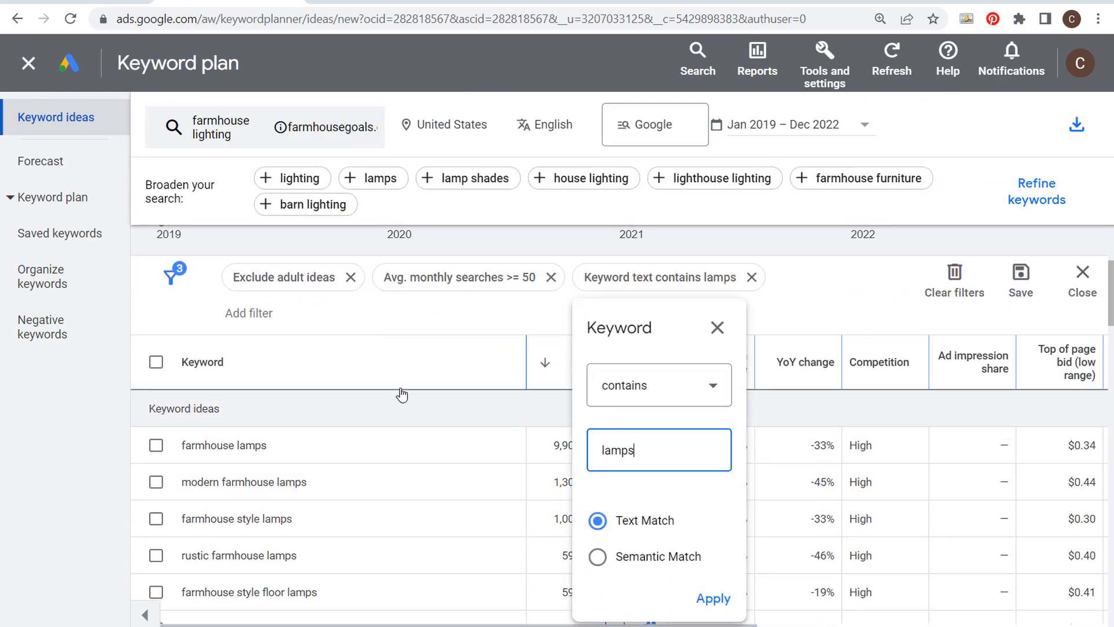
left_click(734, 322)
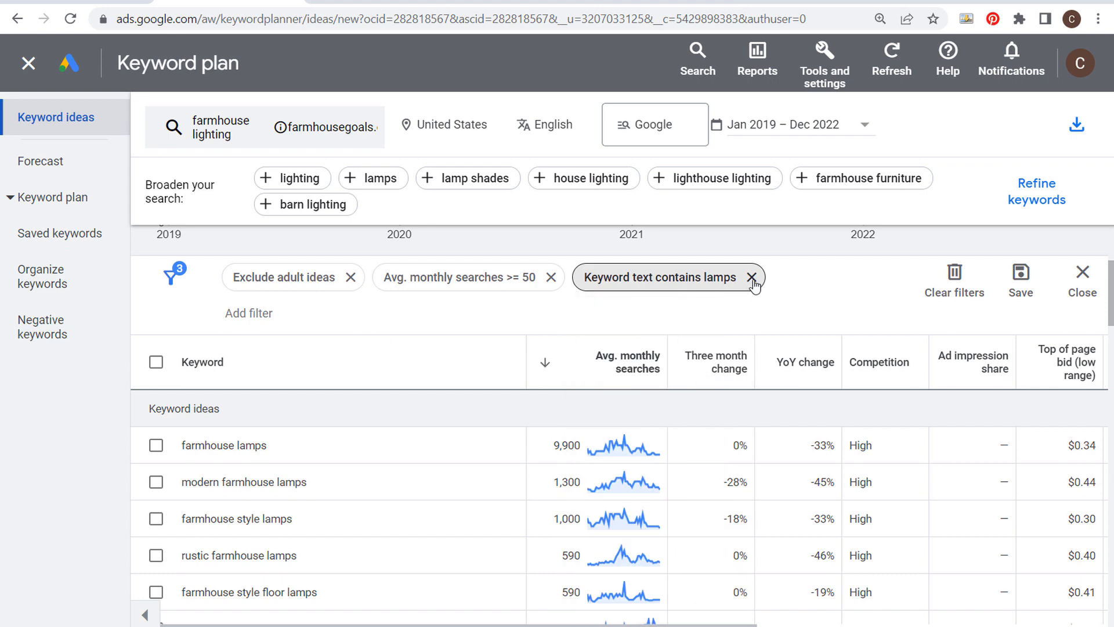
left_click(751, 277)
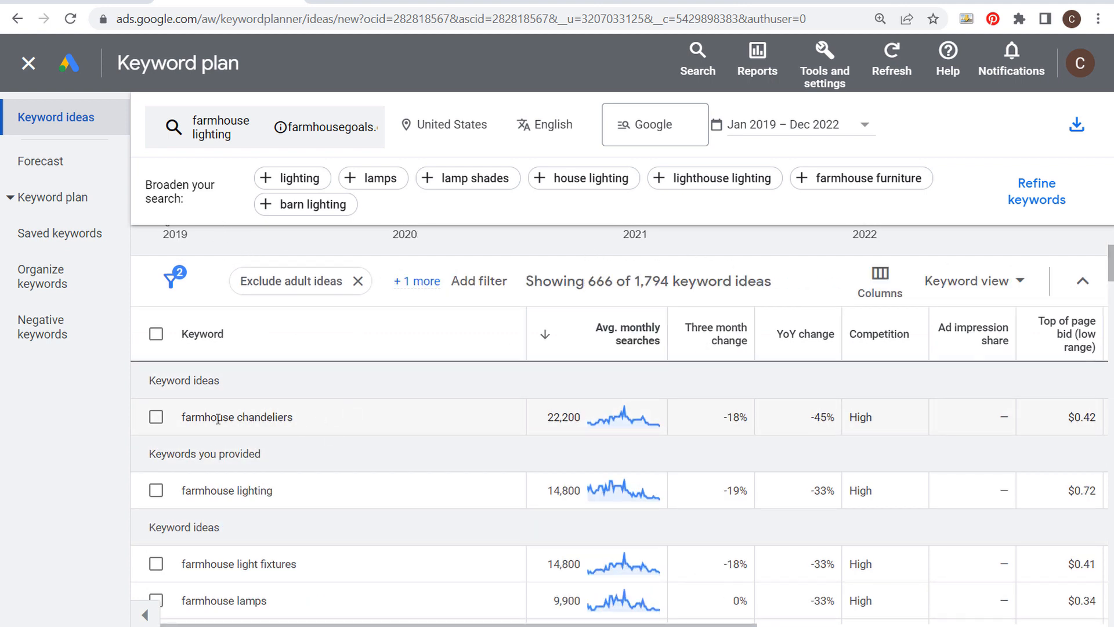
- Examine the farmhouse chandeliers keyword idea in the farmhouse lighting results
left_click(291, 414)
left_click_drag(351, 415, 187, 437)
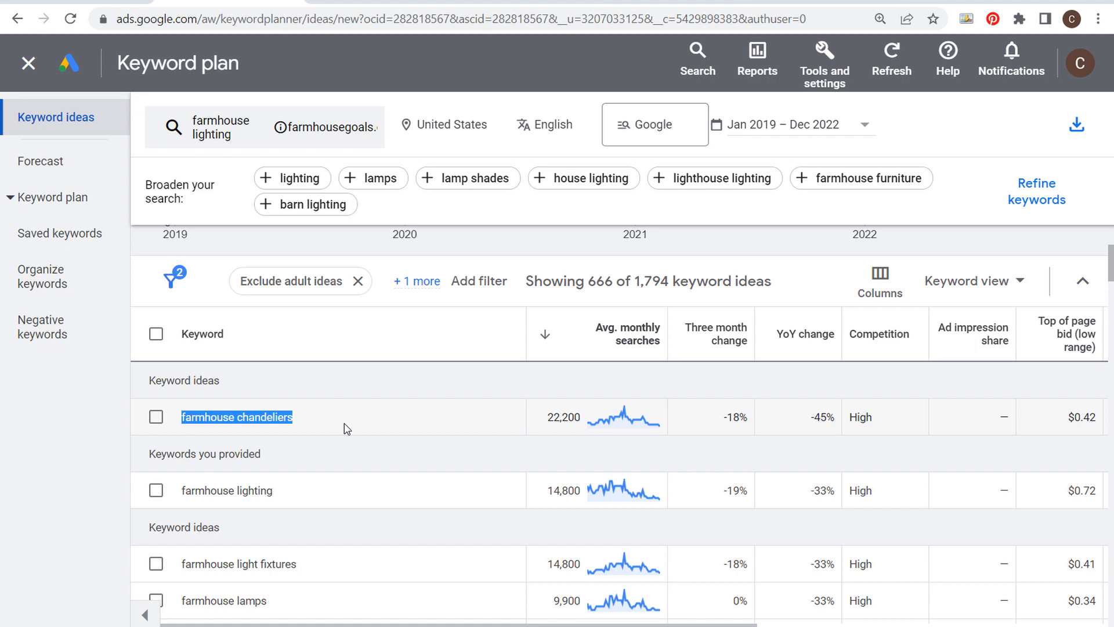
left_click(248, 424)
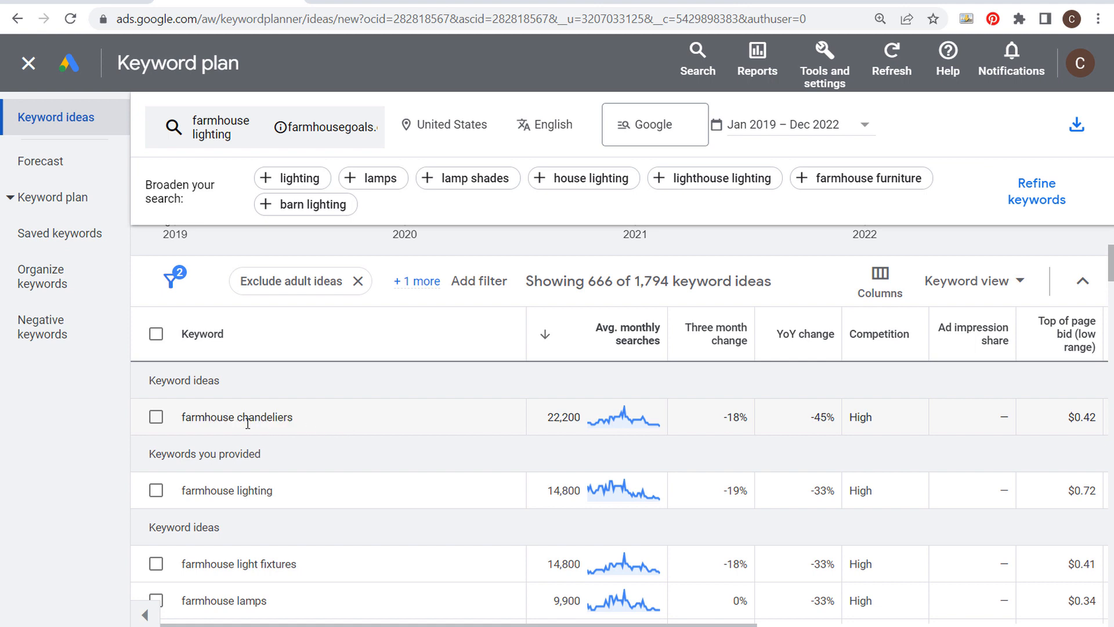
left_click_drag(199, 418, 314, 426)
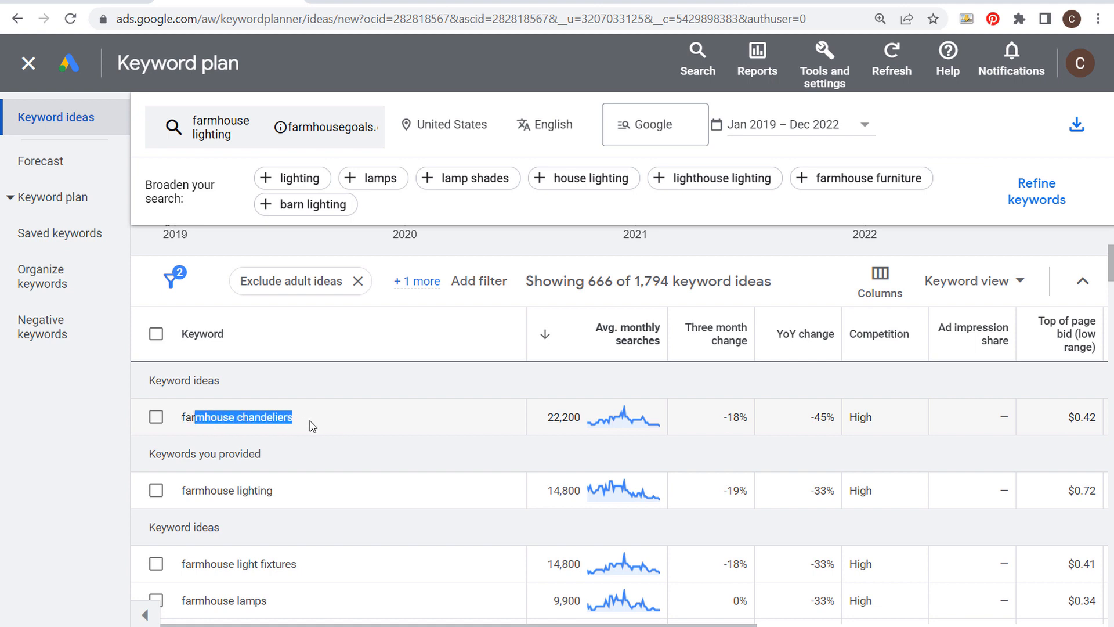
left_click(363, 424)
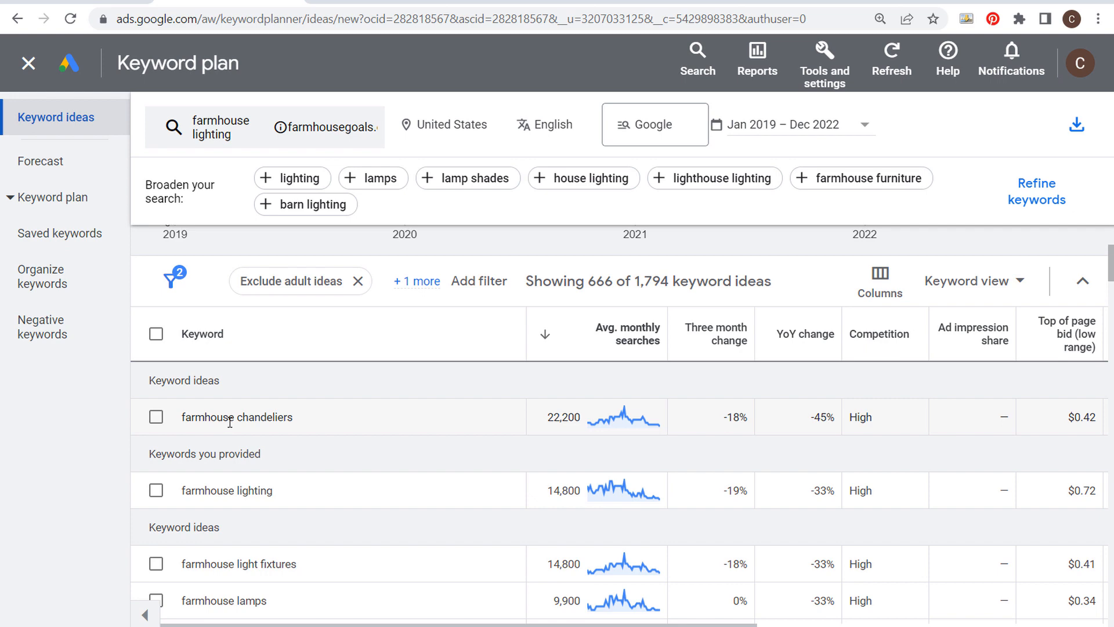
left_click_drag(318, 419, 187, 418)
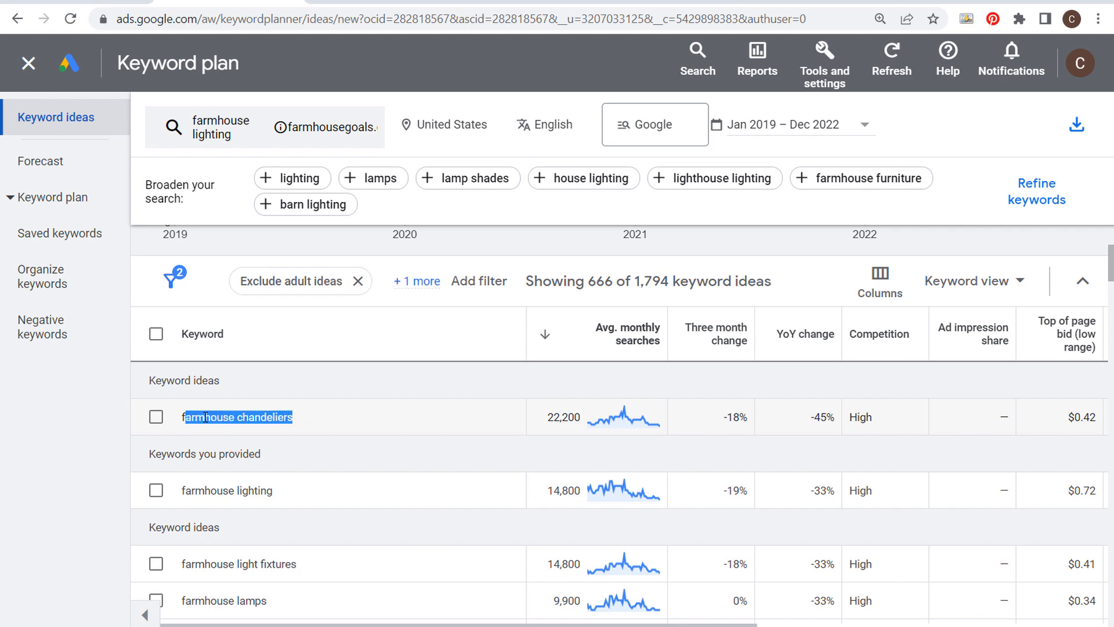
left_click(205, 417)
scroll(377, 428, "up", 4)
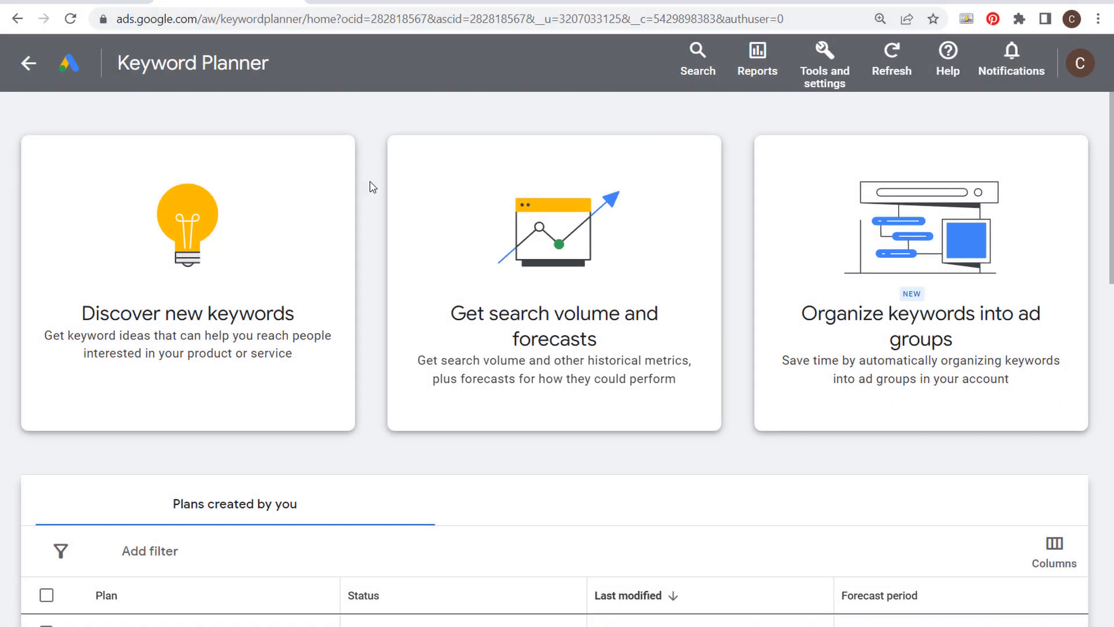
- Discover new keywords starting from the entire website farmhousegoals.com and look over the resulting keyword ideas
left_click(224, 224)
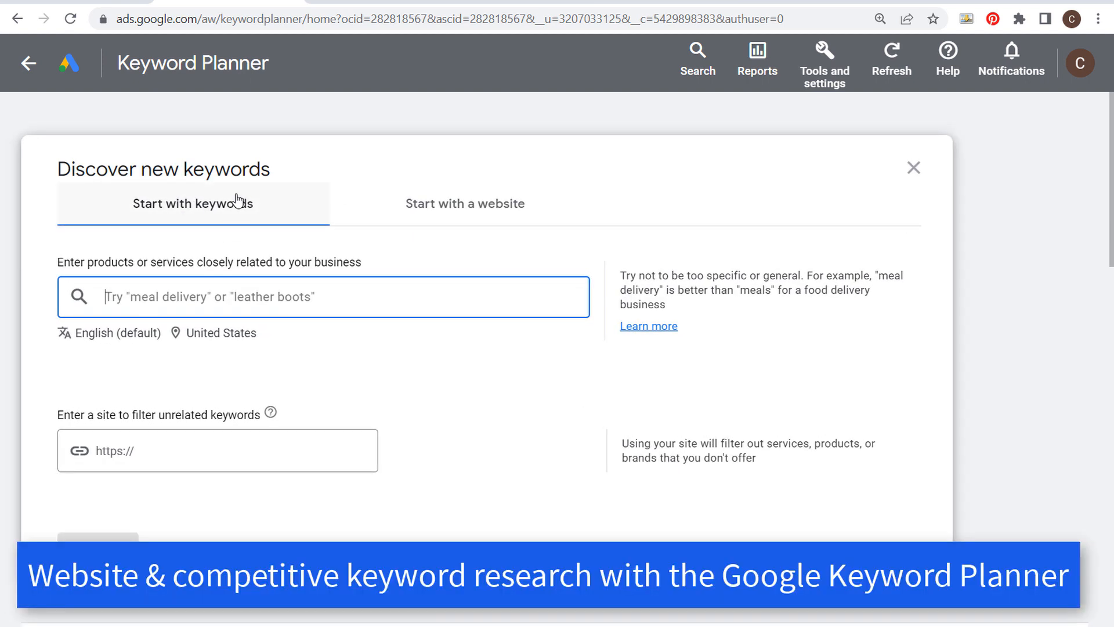
left_click(425, 205)
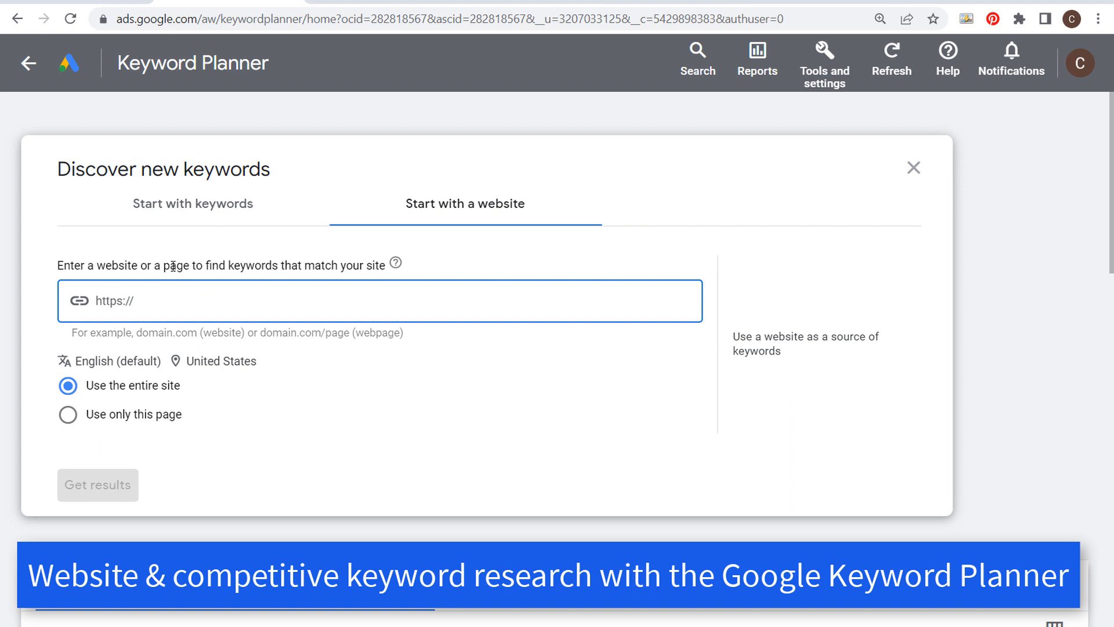
left_click_drag(184, 265, 266, 264)
left_click(299, 262)
left_click(228, 298)
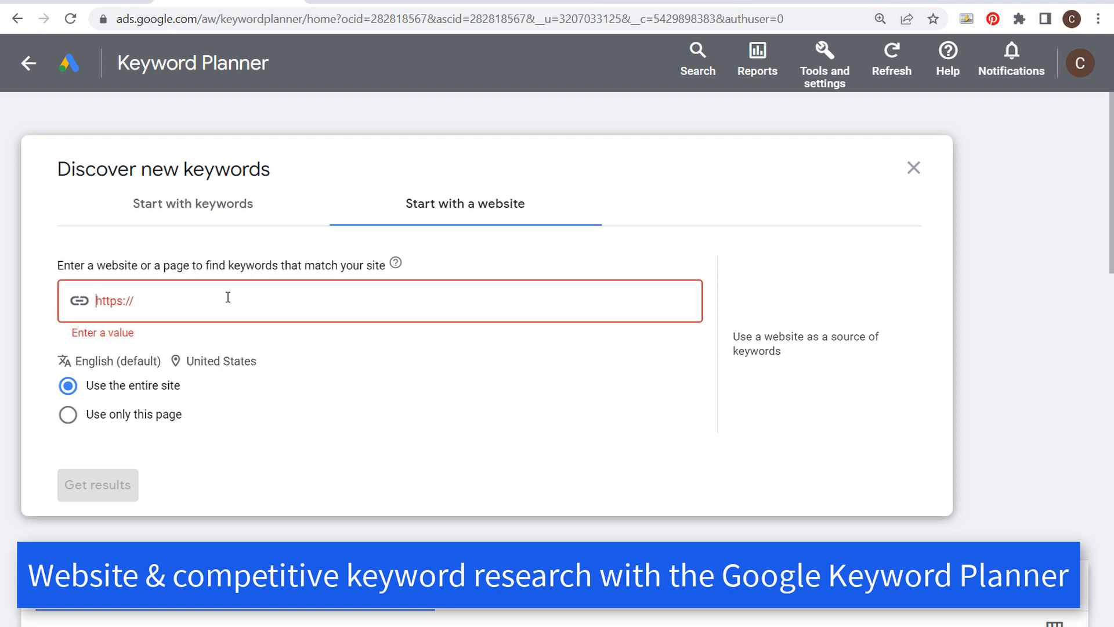
type("farmhous")
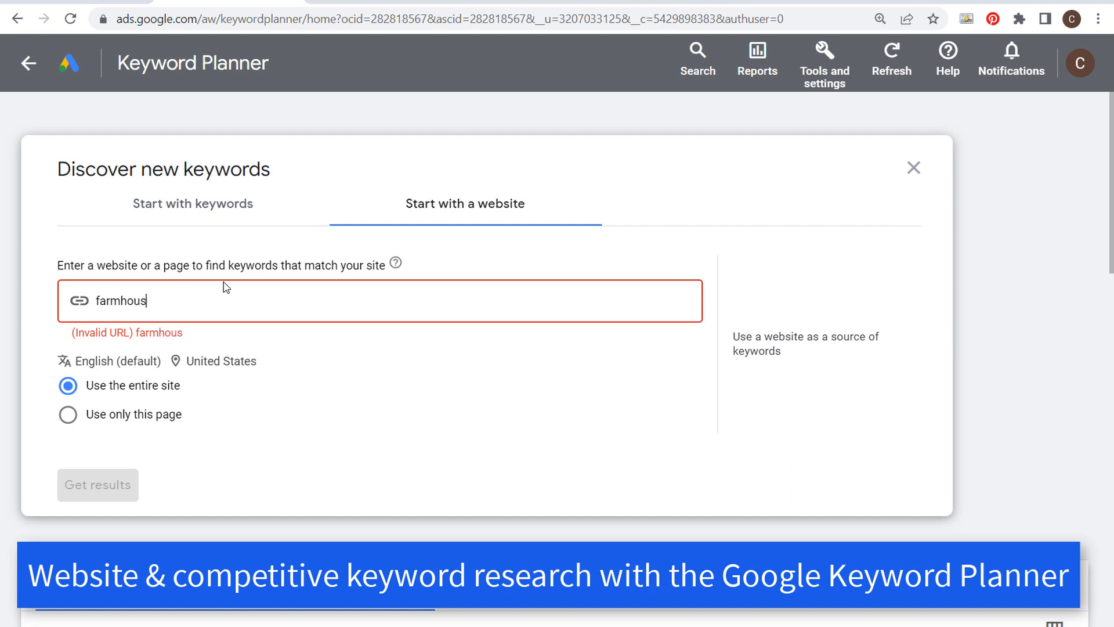
type("egoals.com")
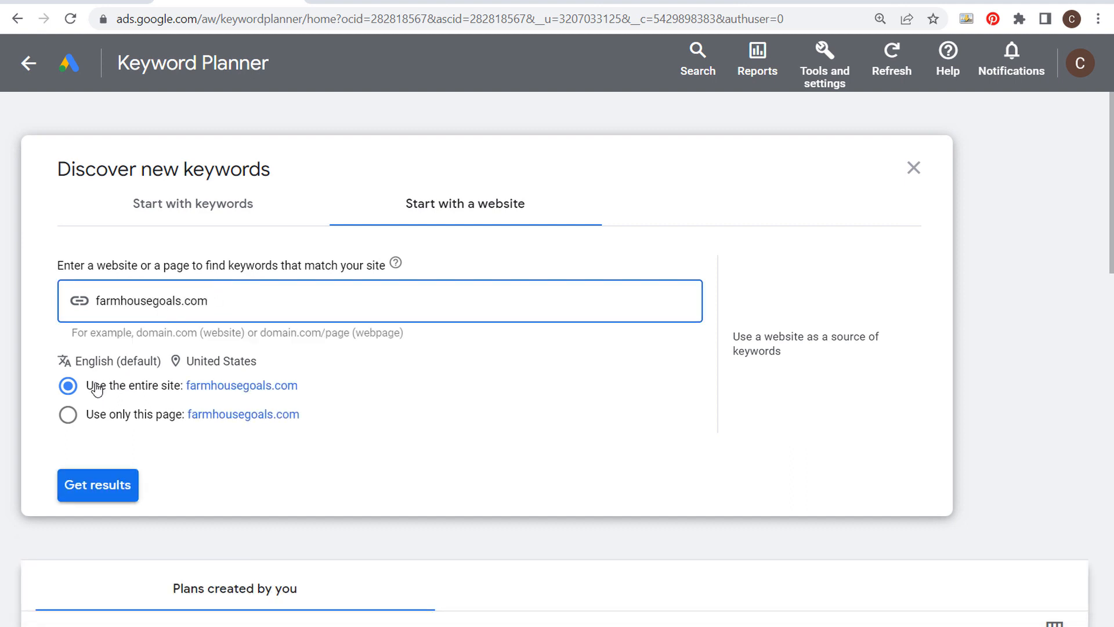
left_click(113, 489)
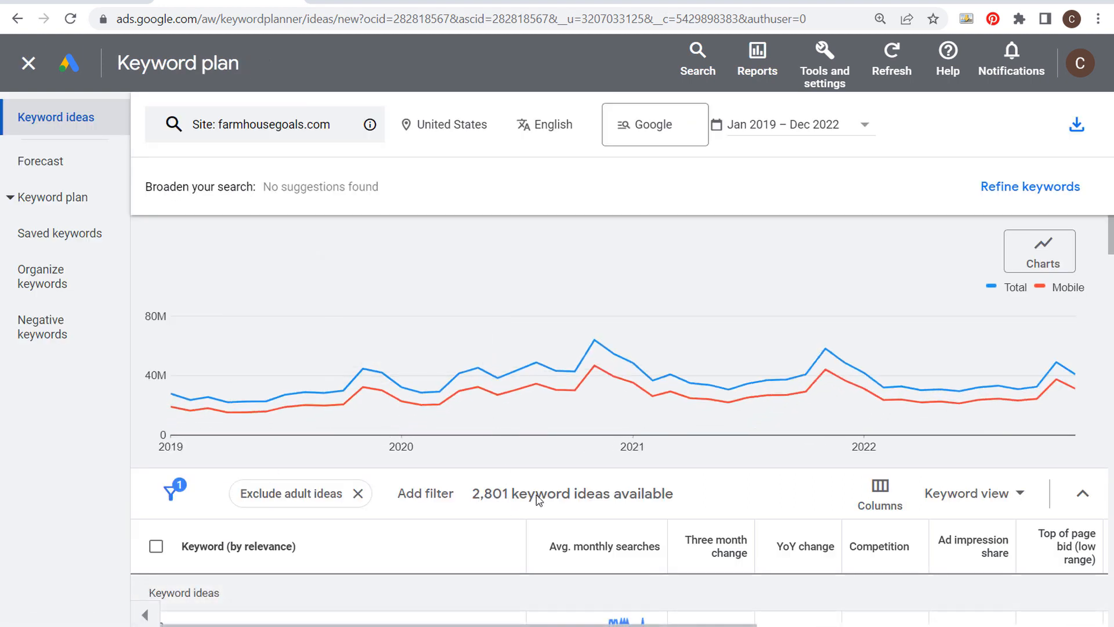
scroll(537, 501, "down", 2)
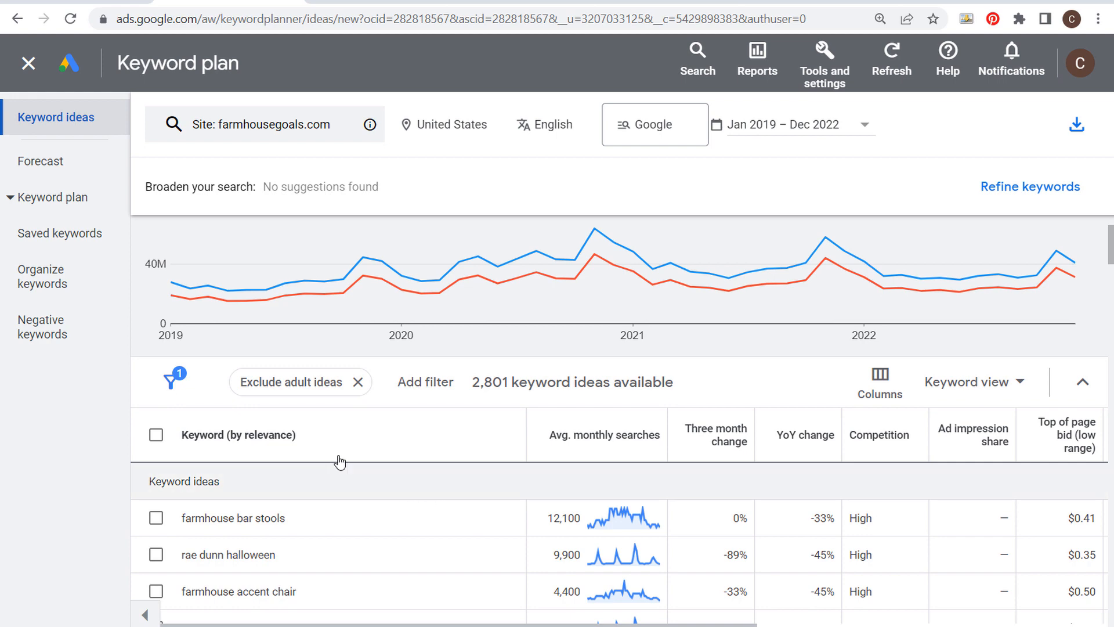
scroll(350, 513, "down", 2)
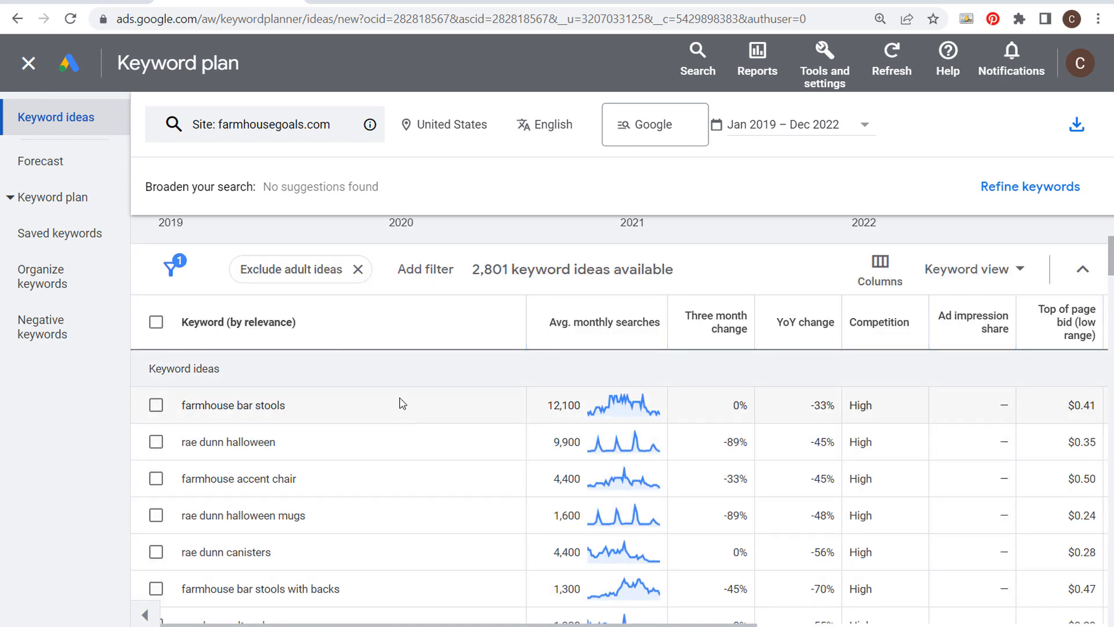
- Switch to Google Search Console and review the top queries by impressions in the farmhousegoals.com search performance report
left_click(661, 2)
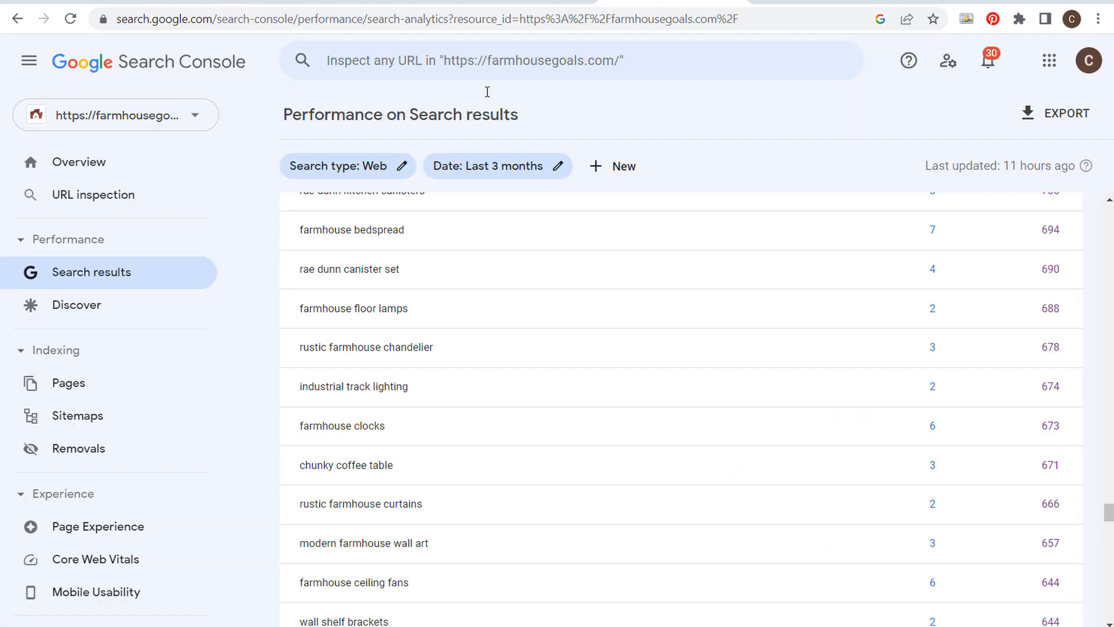
scroll(528, 371, "up", 2)
scroll(586, 377, "up", 5)
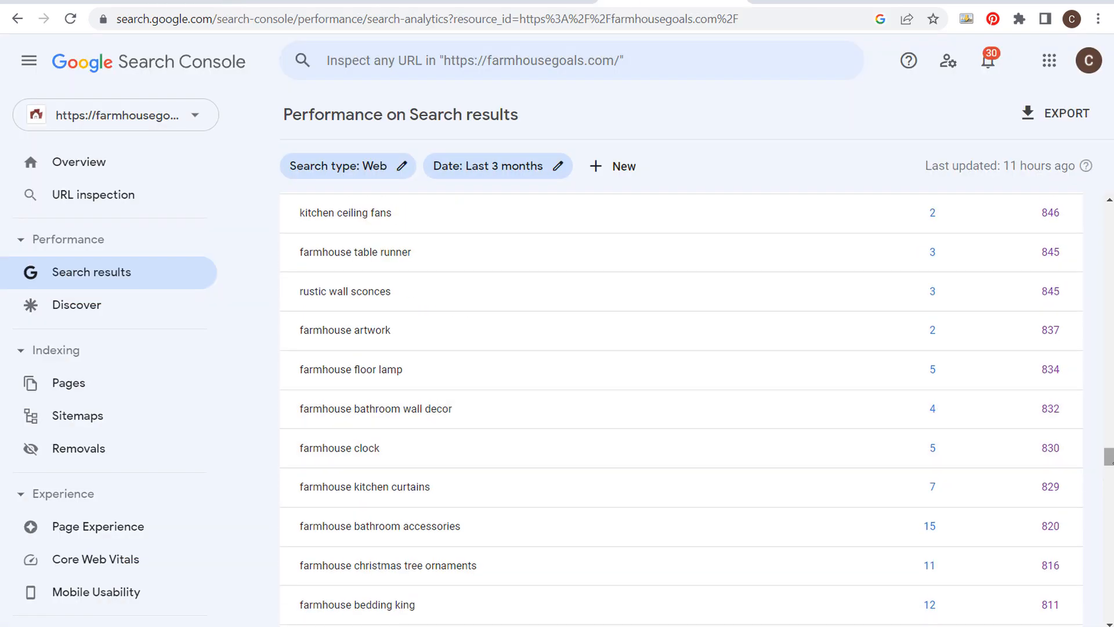
left_click_drag(1106, 458, 1101, 220)
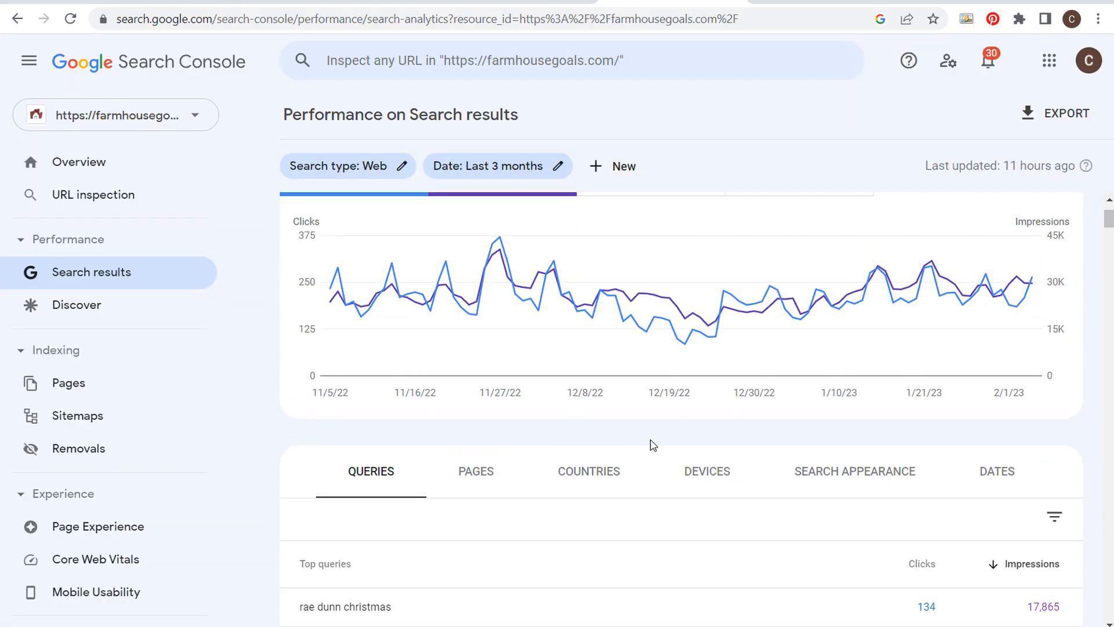
scroll(603, 440, "down", 2)
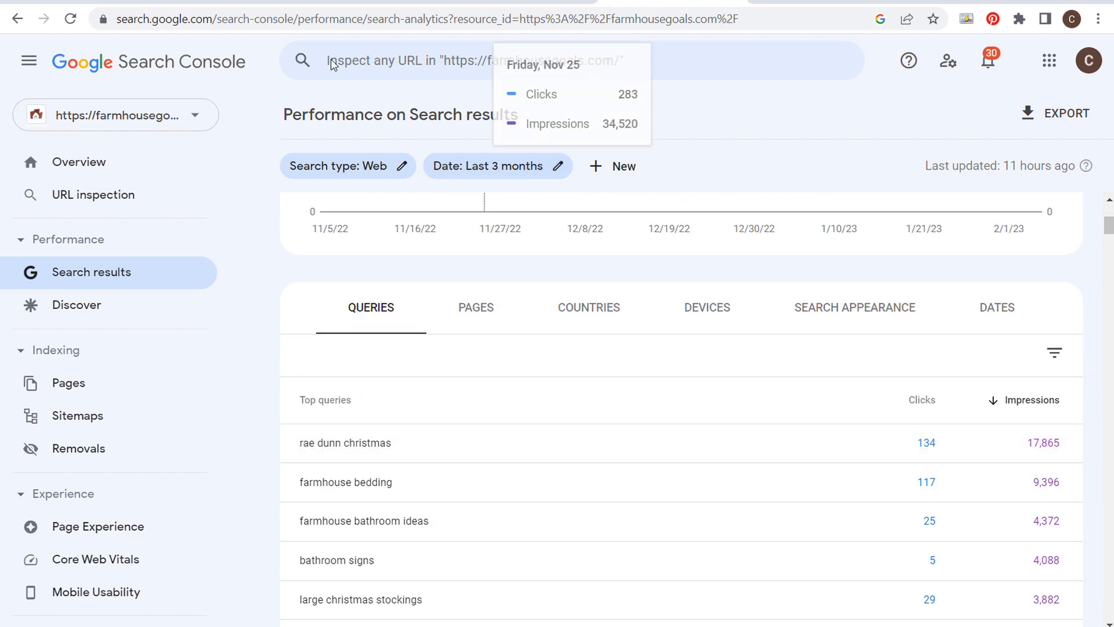
- Return to Keyword Planner, replace the source website with farmhousedecorshop.com and get keyword ideas for the entire site
left_click(257, 2)
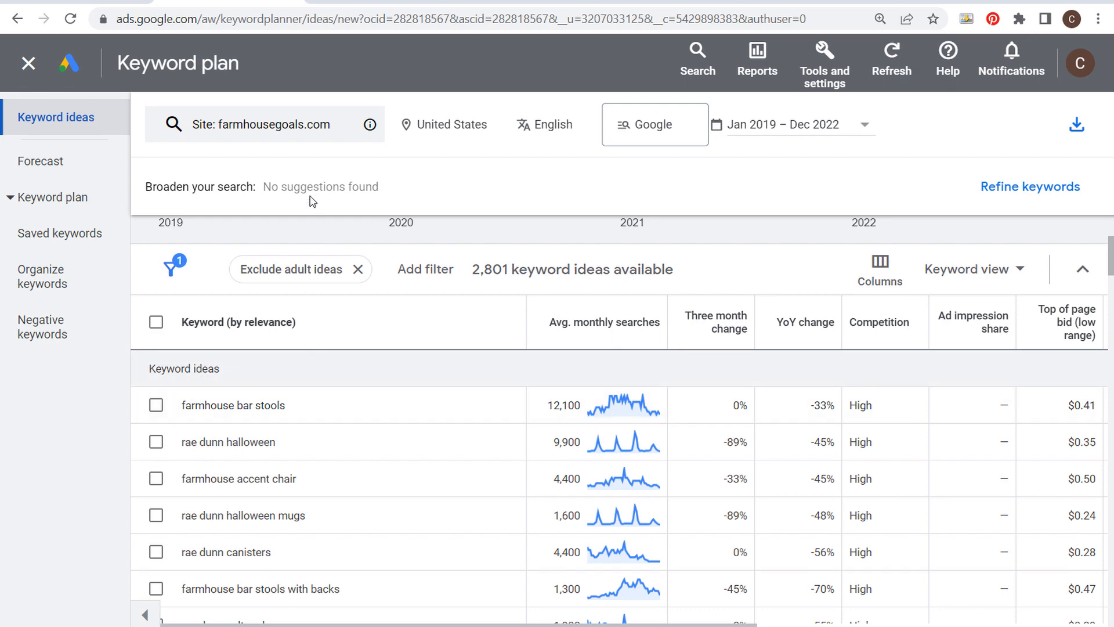
left_click(291, 140)
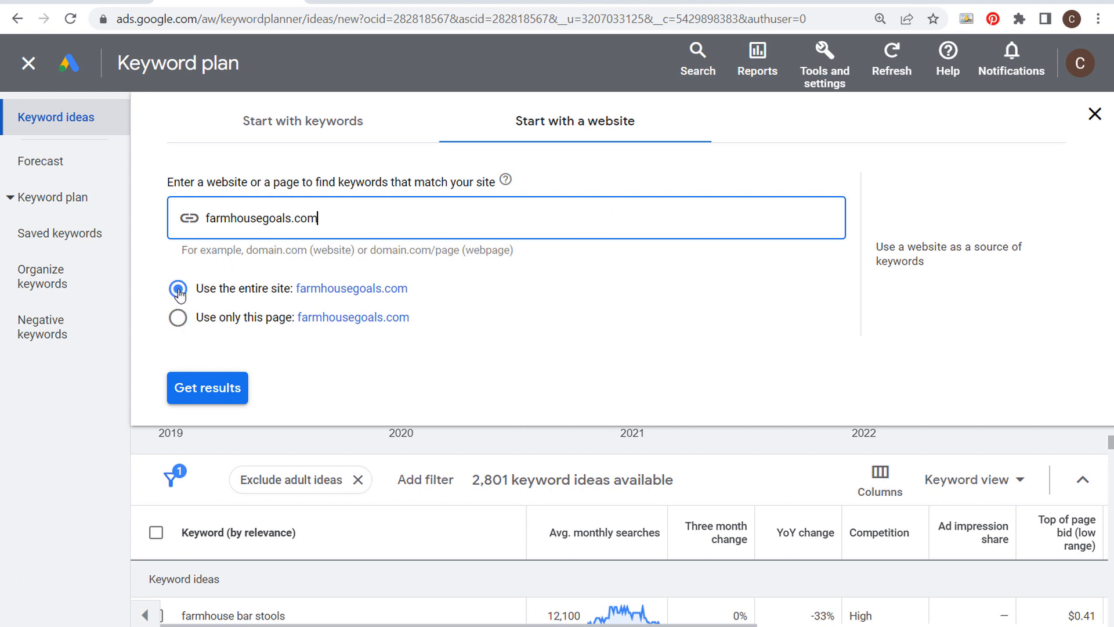
scroll(367, 546, "down", 3)
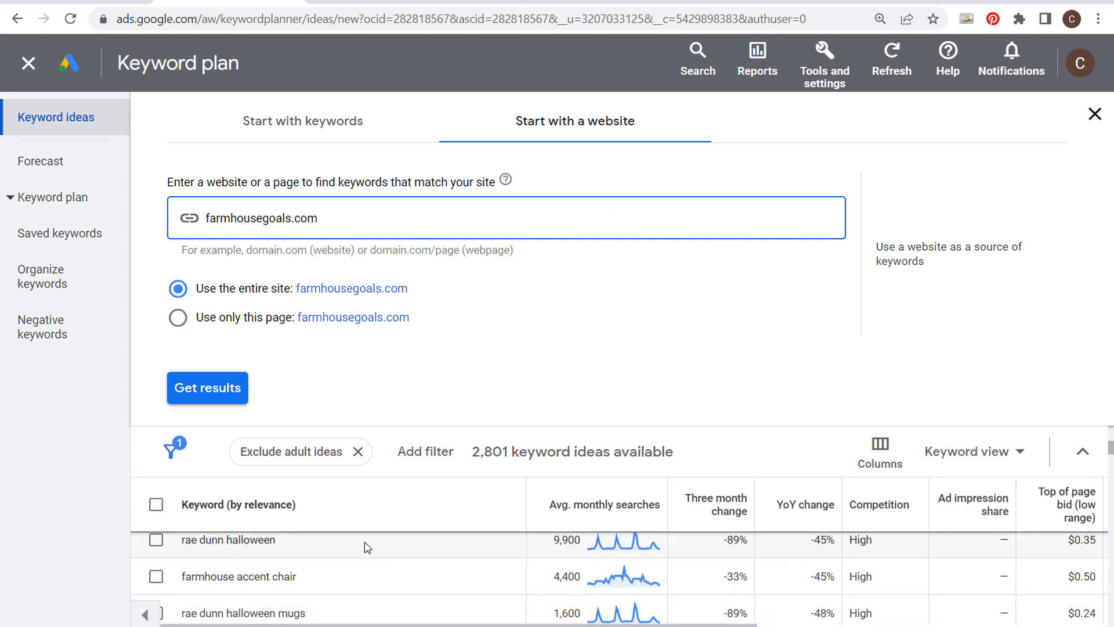
left_click(363, 506)
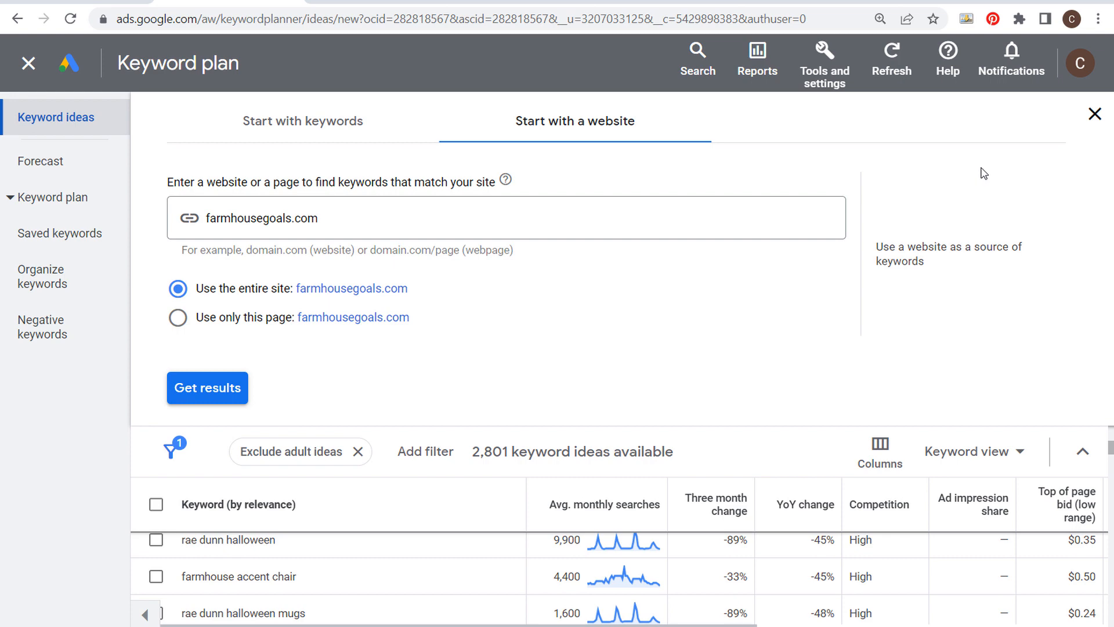
left_click(357, 229)
left_click_drag(318, 217, 264, 218)
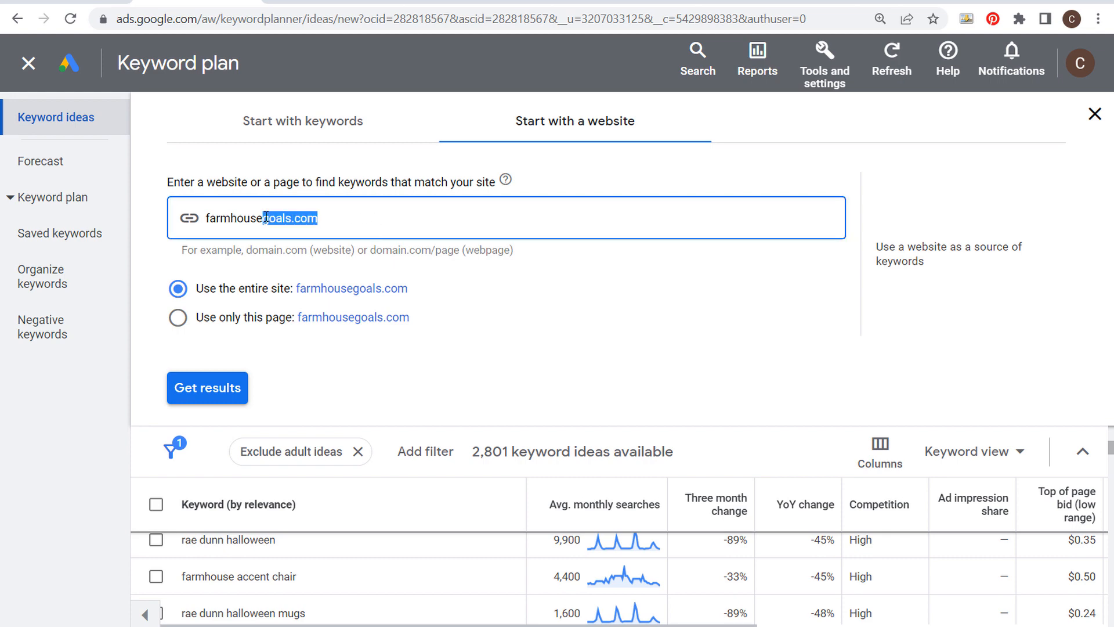
type("decorshop.com")
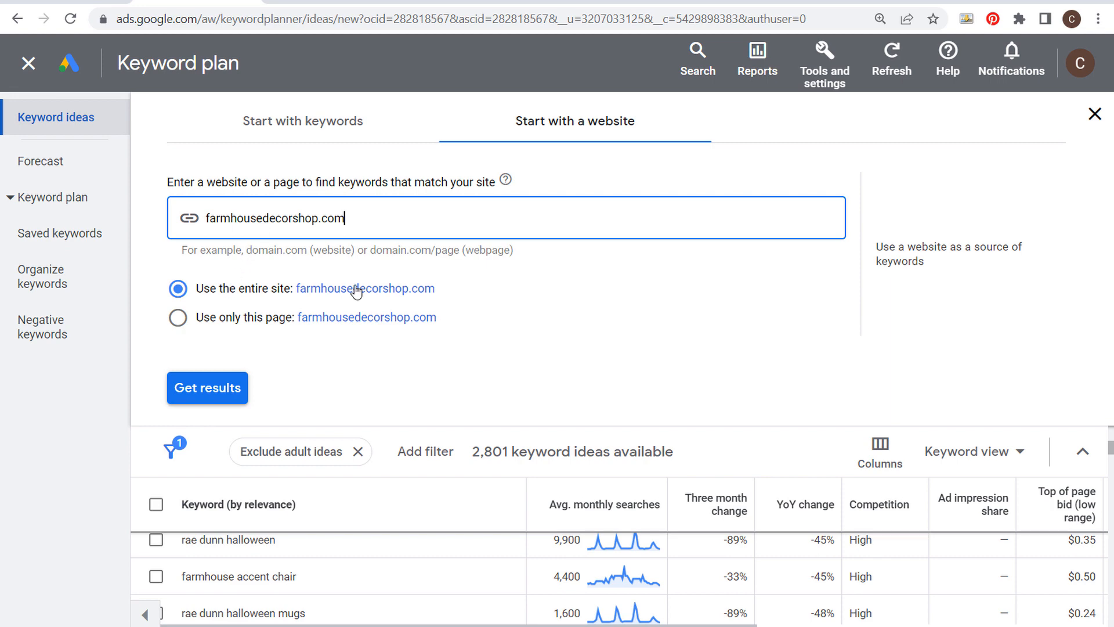
left_click(219, 386)
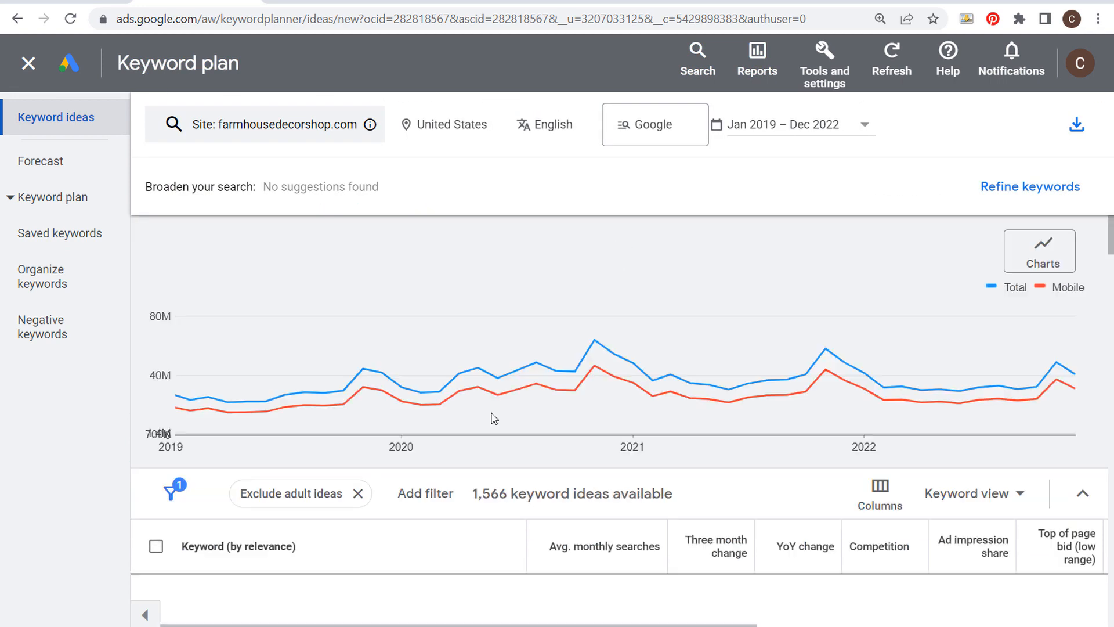
- Sort the farmhousedecorshop.com keyword ideas by average monthly searches, highest first, and examine the high-volume ideas
scroll(493, 467, "down", 4)
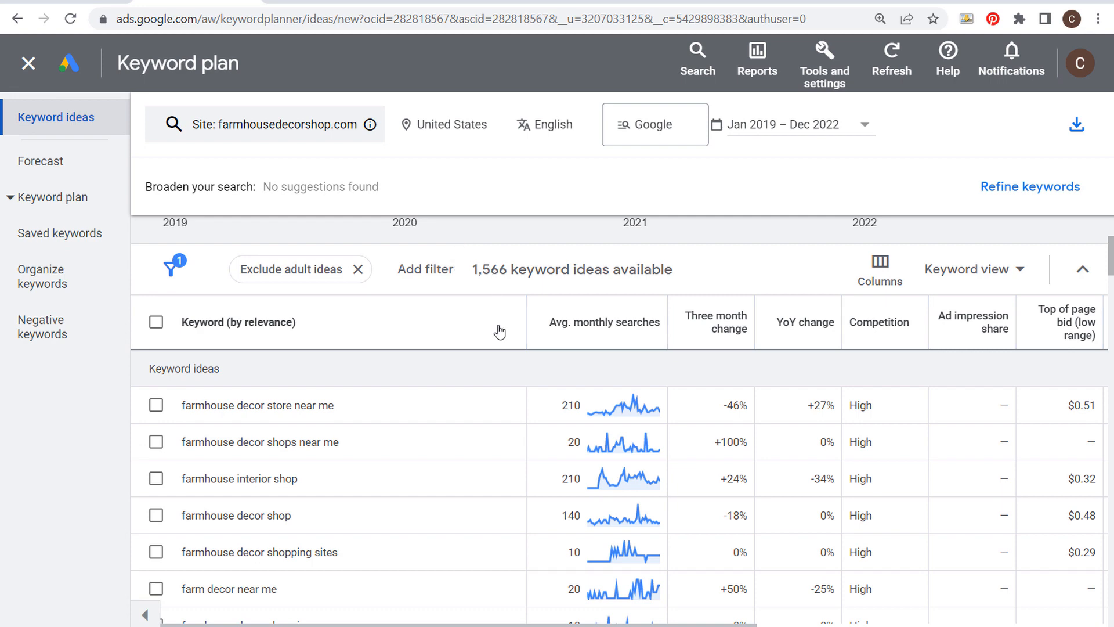
scroll(380, 470, "up", 2)
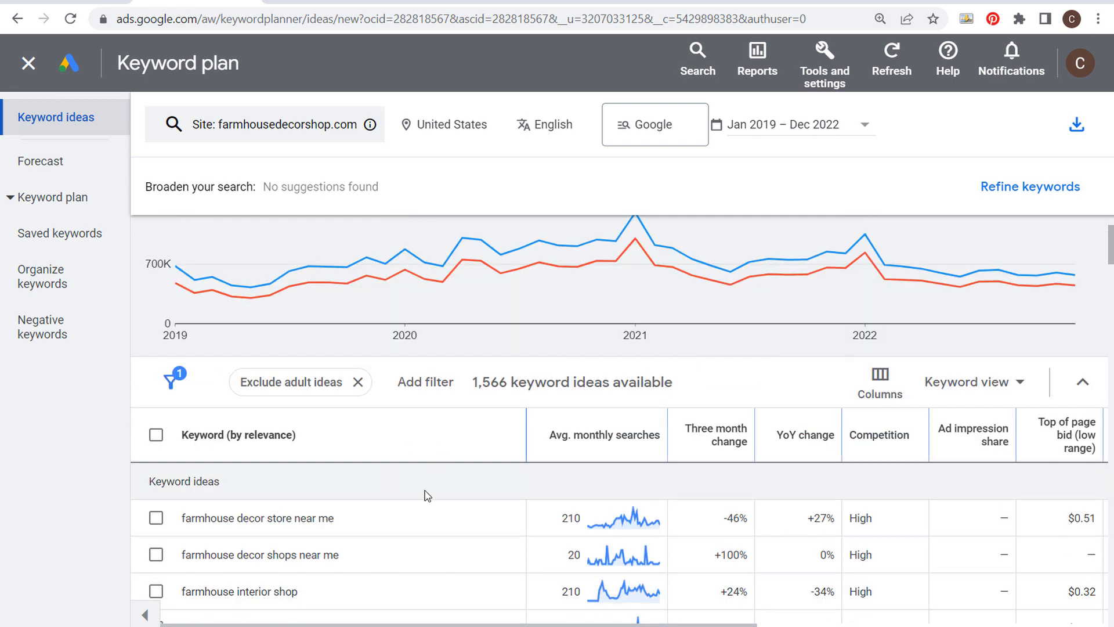
scroll(424, 496, "down", 2)
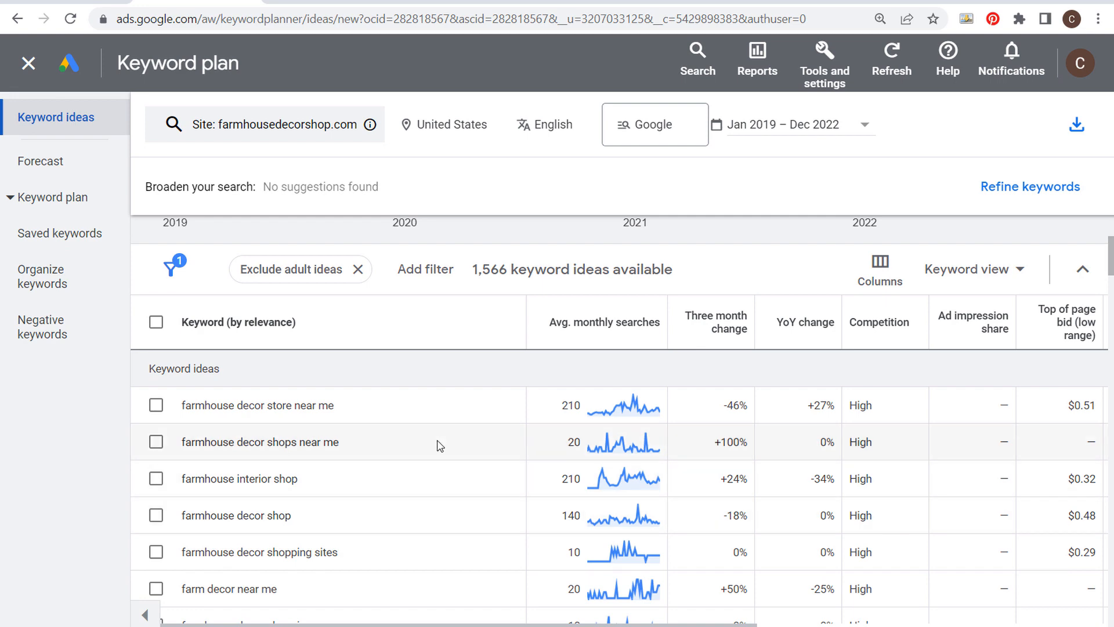
scroll(435, 441, "down", 8)
scroll(425, 359, "down", 15)
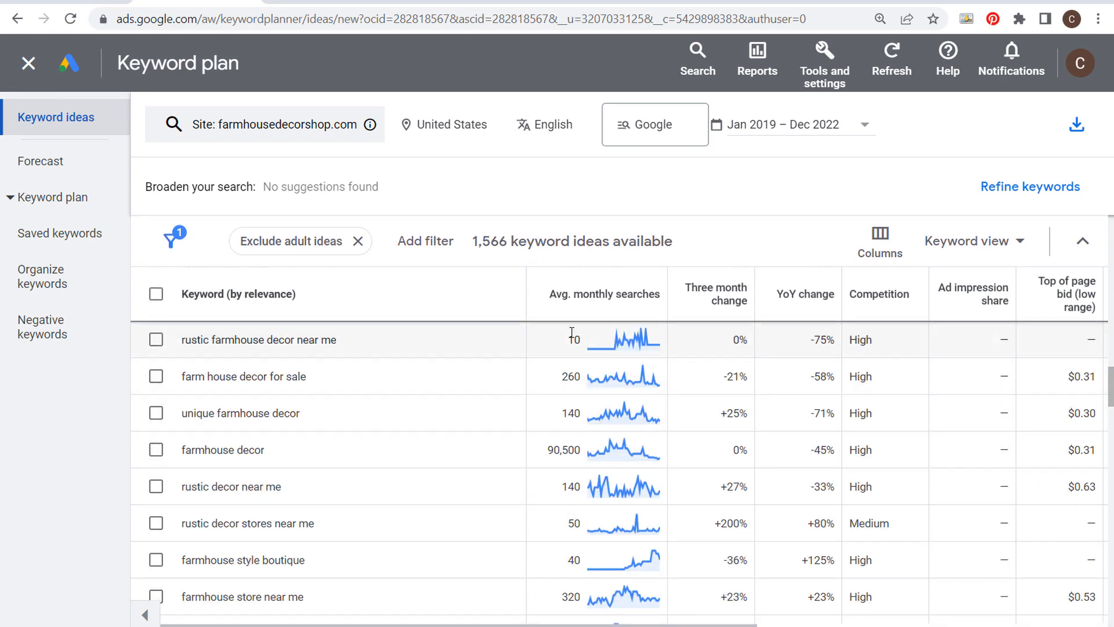
left_click(580, 304)
scroll(454, 417, "up", 5)
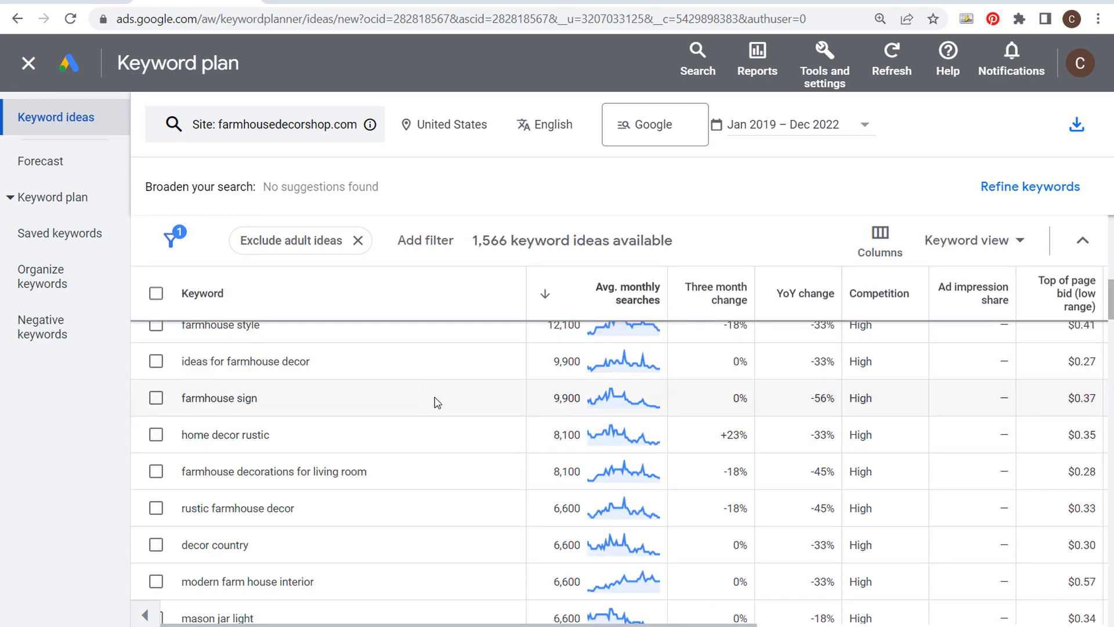
scroll(449, 416, "down", 2)
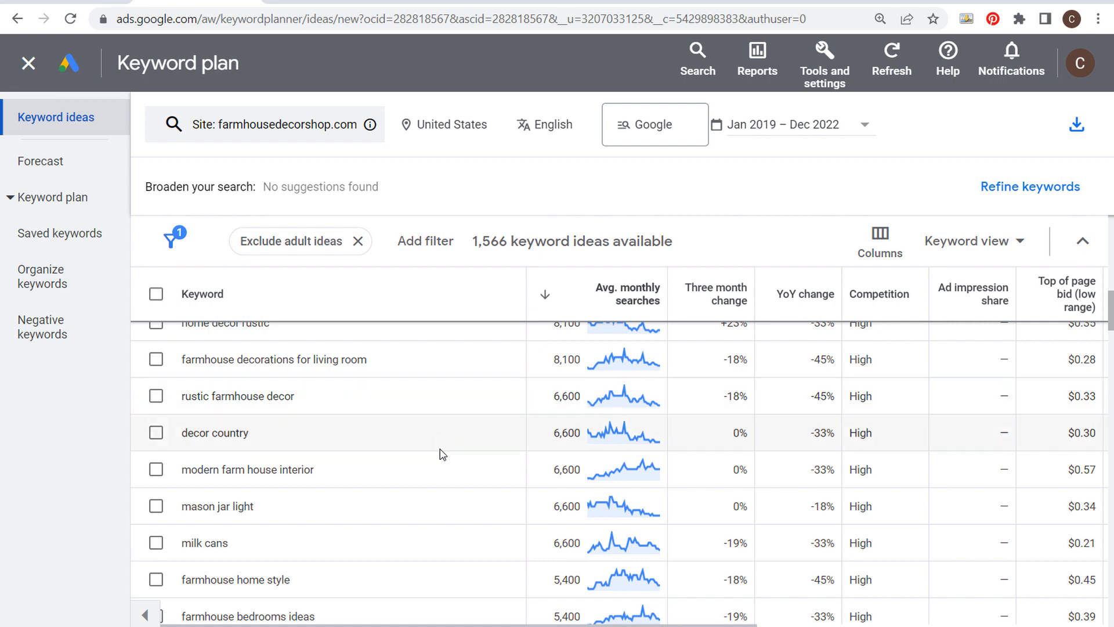
- Examine the "mason jar light" and "milk cans" entries in the keyword ideas list
left_click_drag(292, 513, 183, 506)
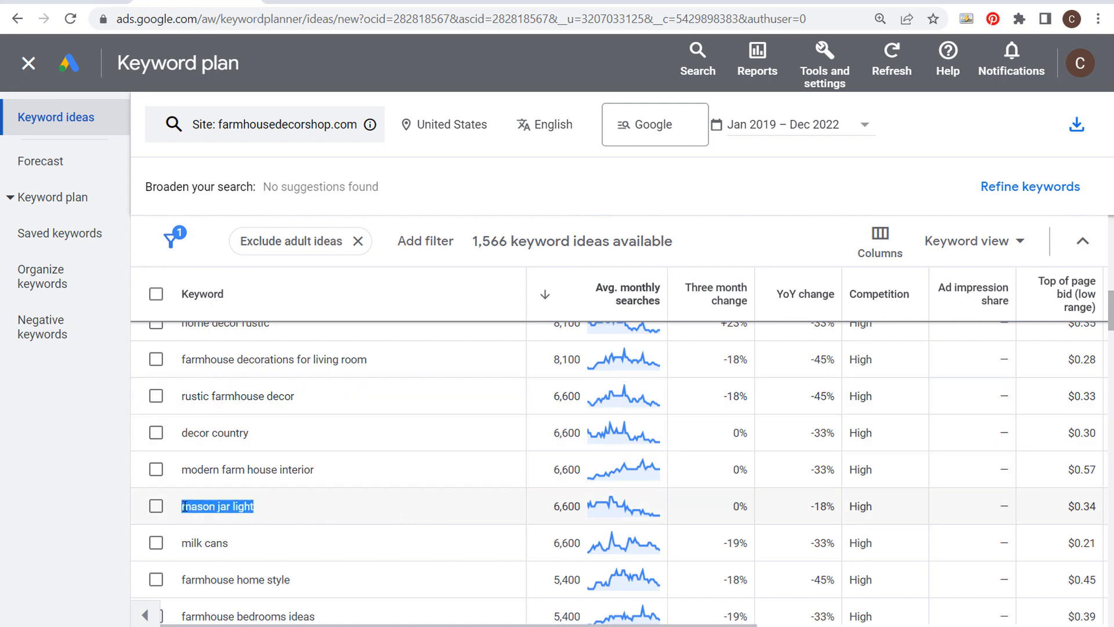
left_click(323, 513)
left_click_drag(291, 542, 179, 543)
left_click(336, 546)
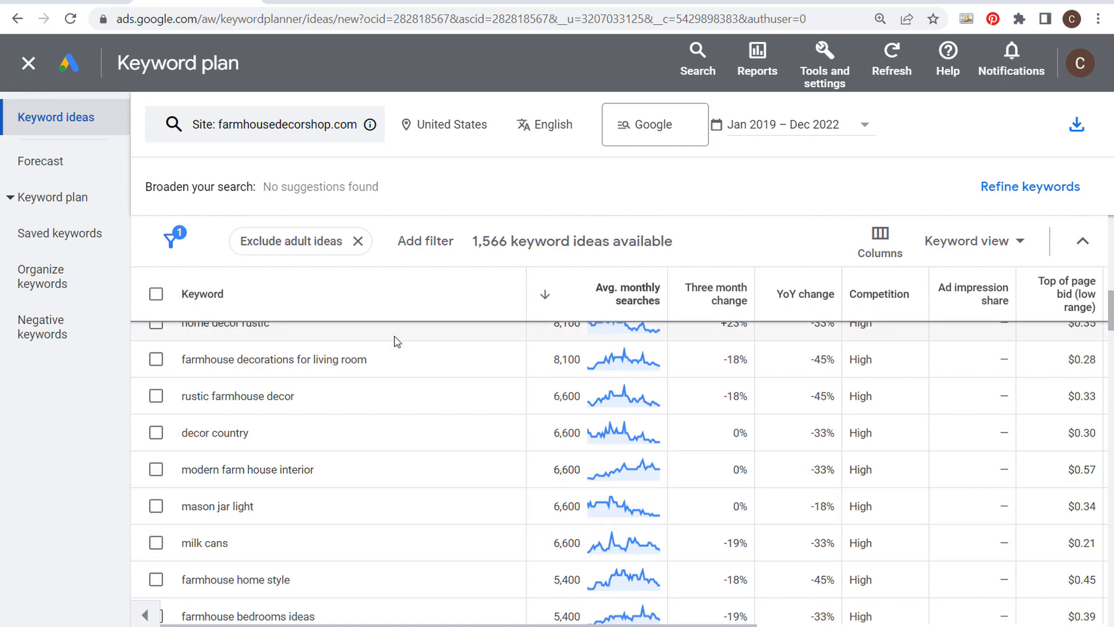
- Copy the link address of the Farmhouse Christmas Decor category from the farmhousegoals.com site for a new website-based keyword search
left_click(296, 135)
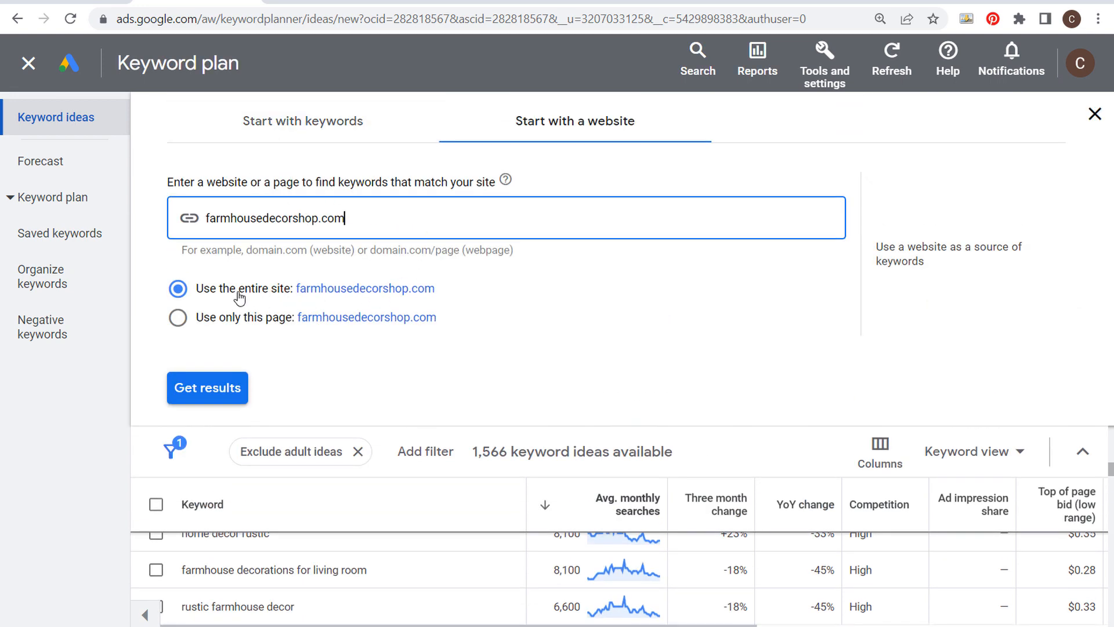
left_click(286, 6)
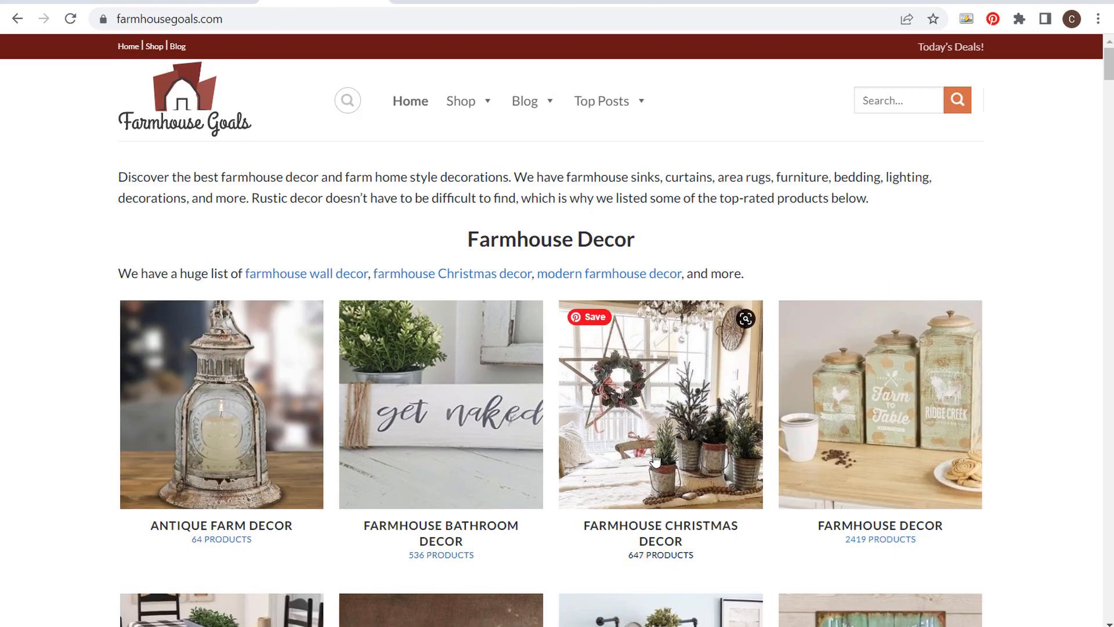
right_click(659, 403)
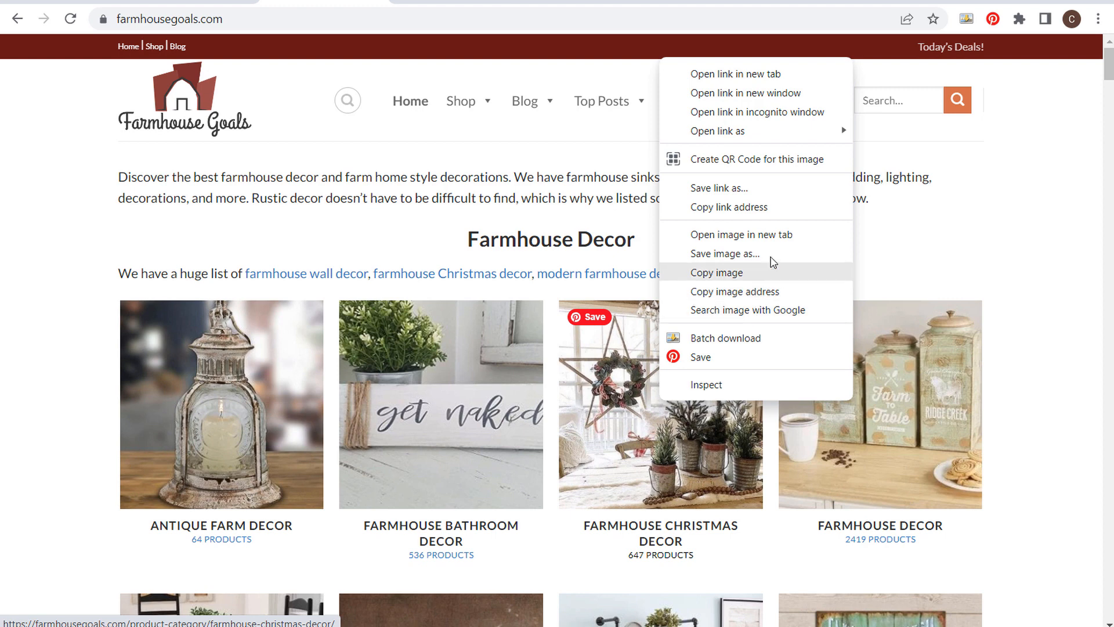
left_click(772, 208)
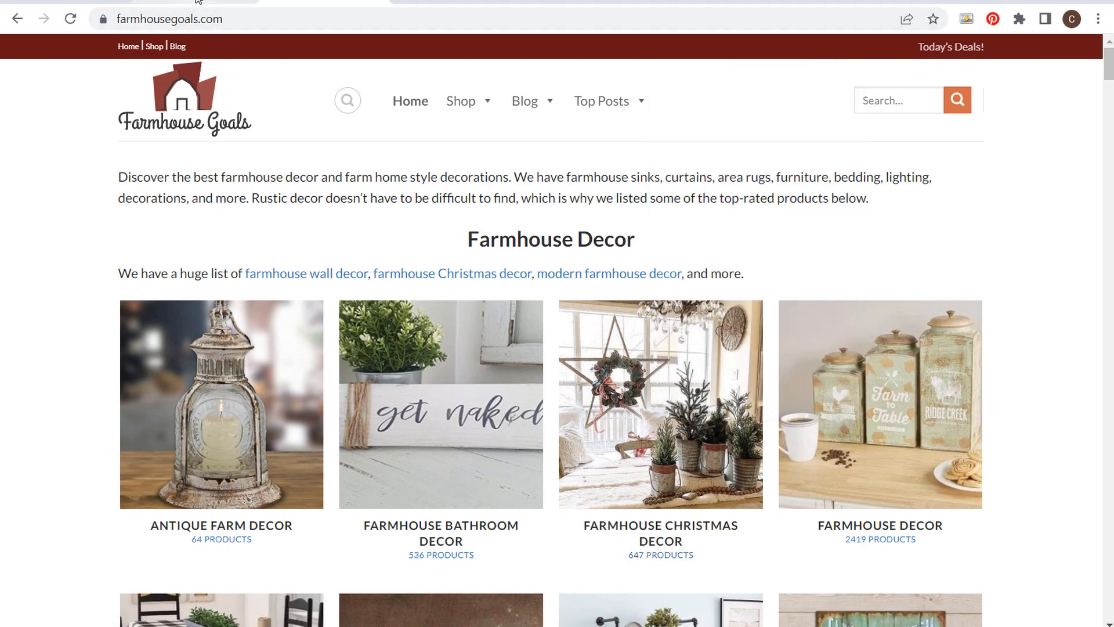
left_click(214, 2)
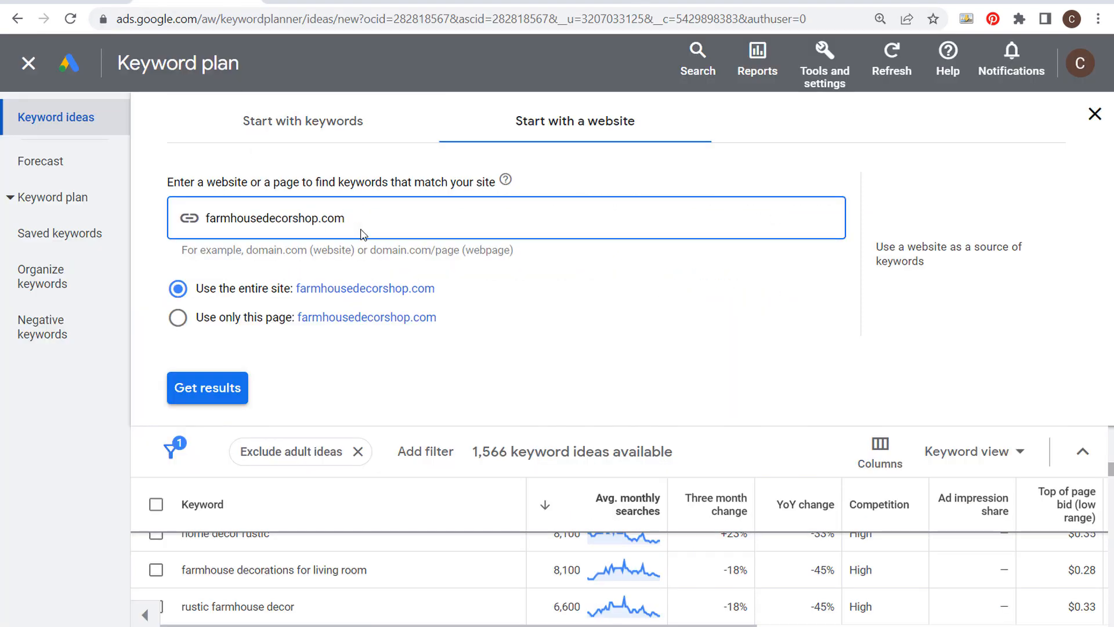
left_click_drag(442, 217, 215, 221)
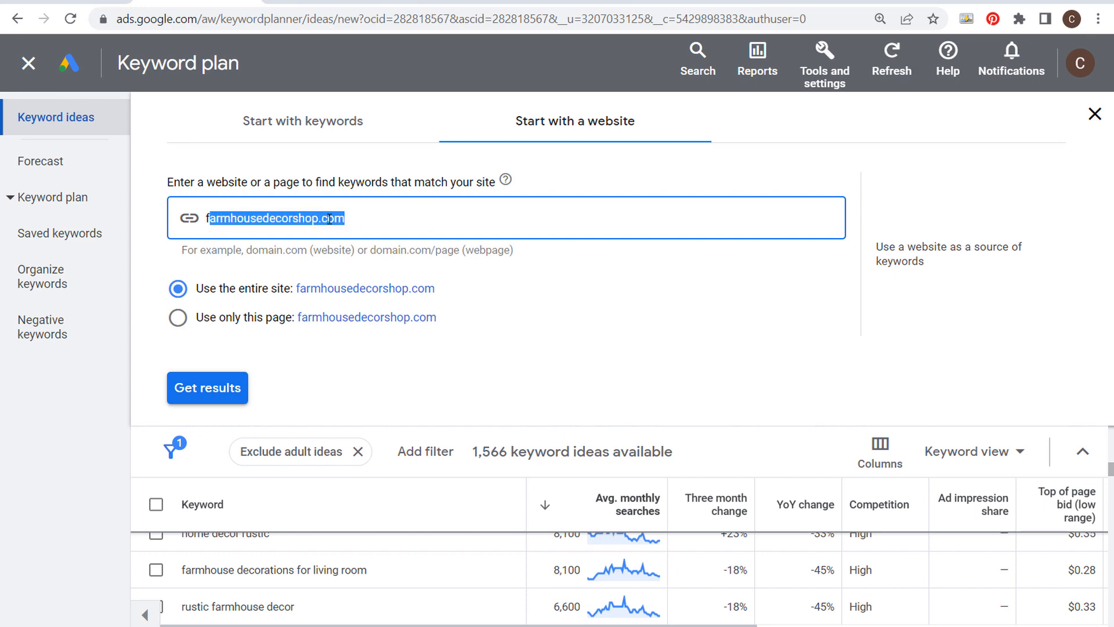
type("https://farmhousegoals.com/product-category/farmhouse-christmas-decor/")
left_click(177, 317)
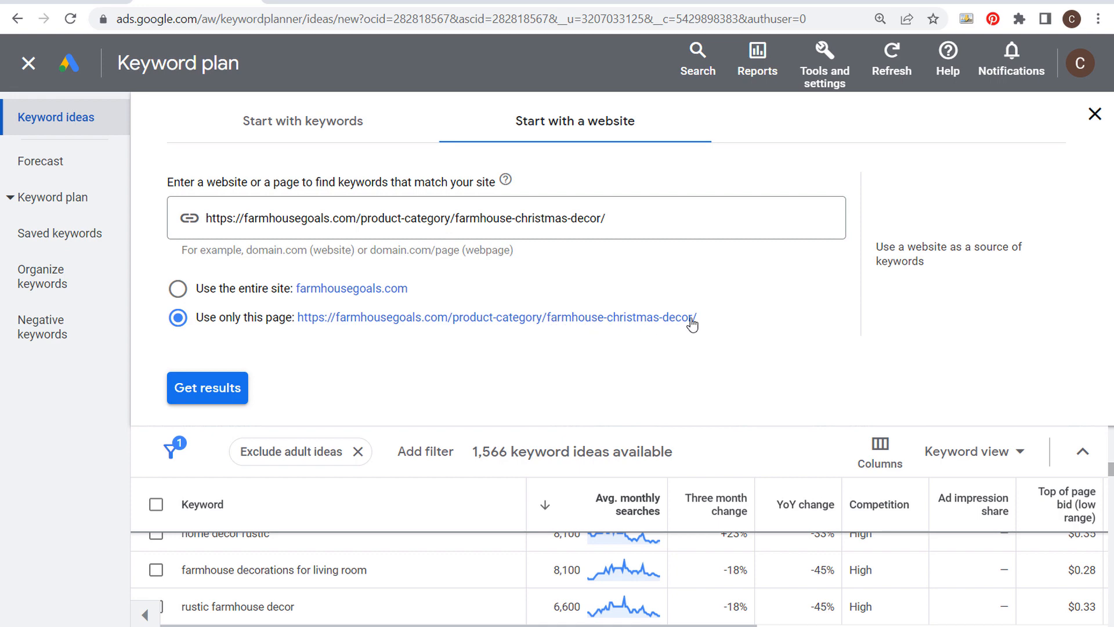
left_click(219, 387)
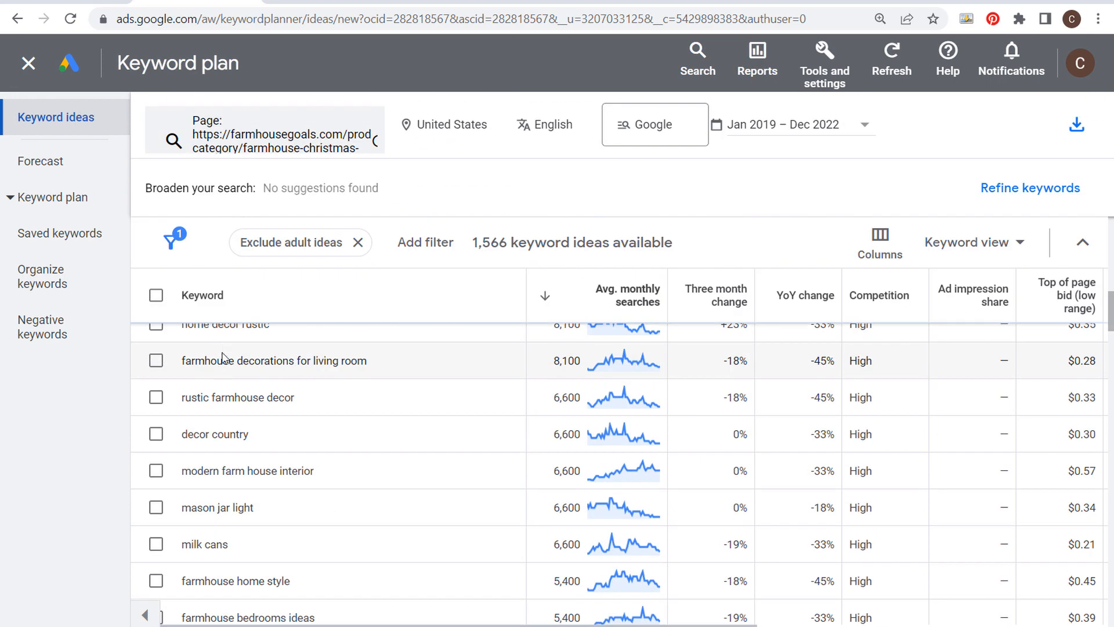
scroll(490, 413, "up", 10)
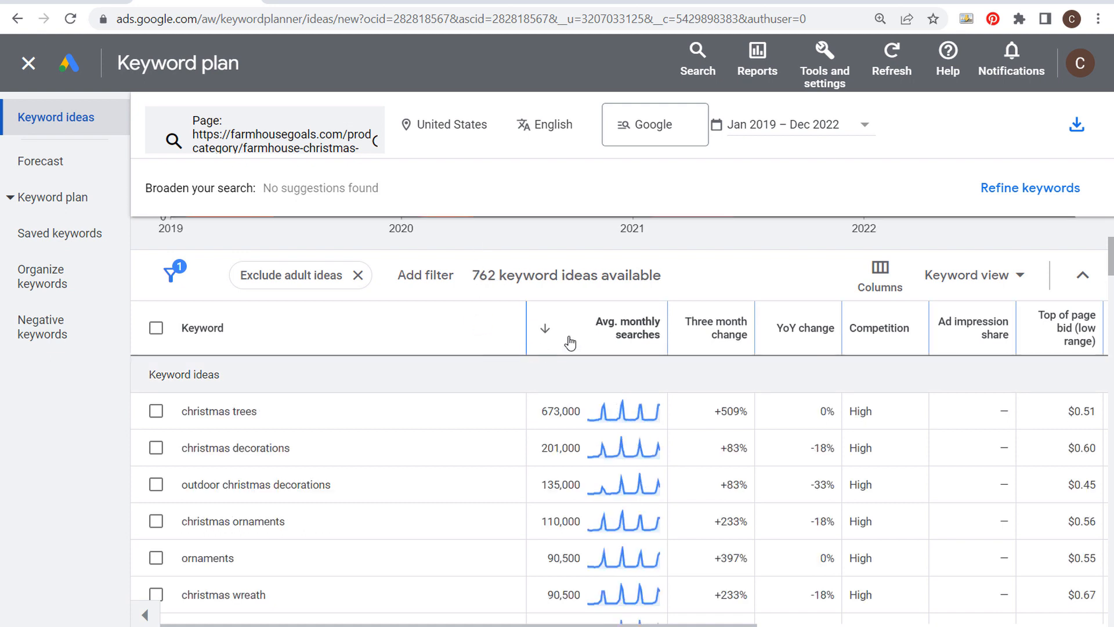
left_click(362, 347)
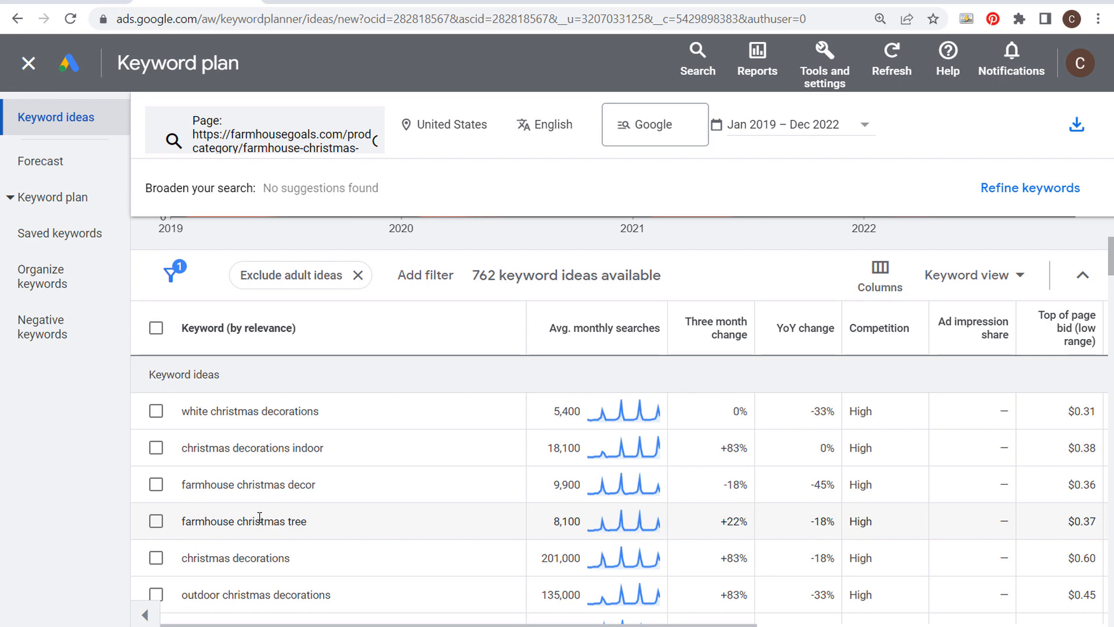
- Filter the keyword ideas to those containing "farmhouse" as a text match and review the filtered list
left_click(433, 285)
left_click(443, 385)
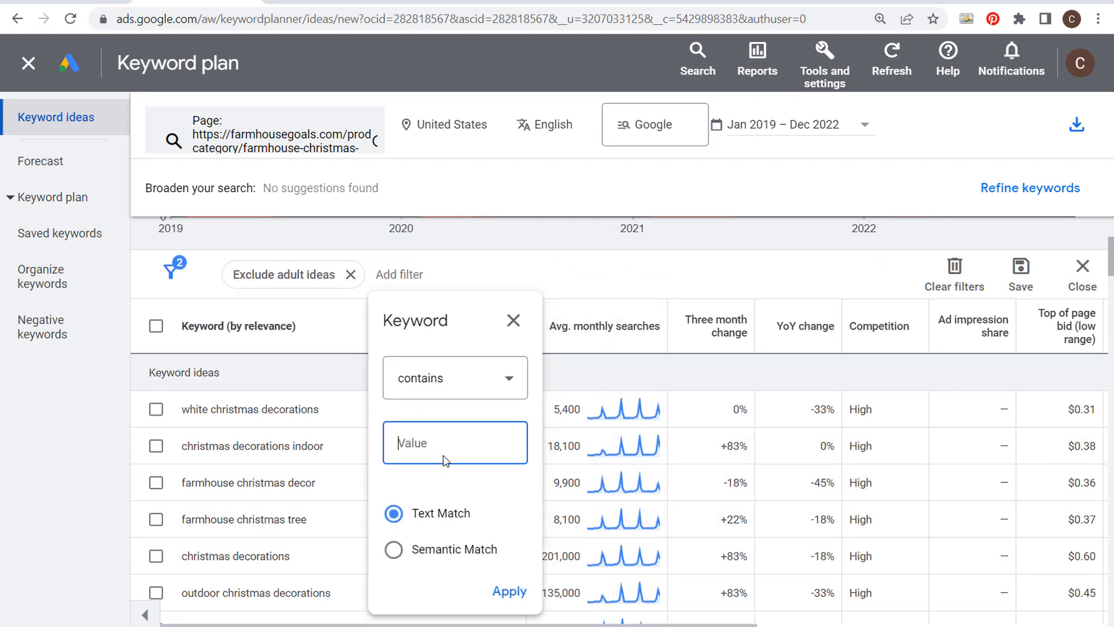
type("farmhouse")
left_click(518, 593)
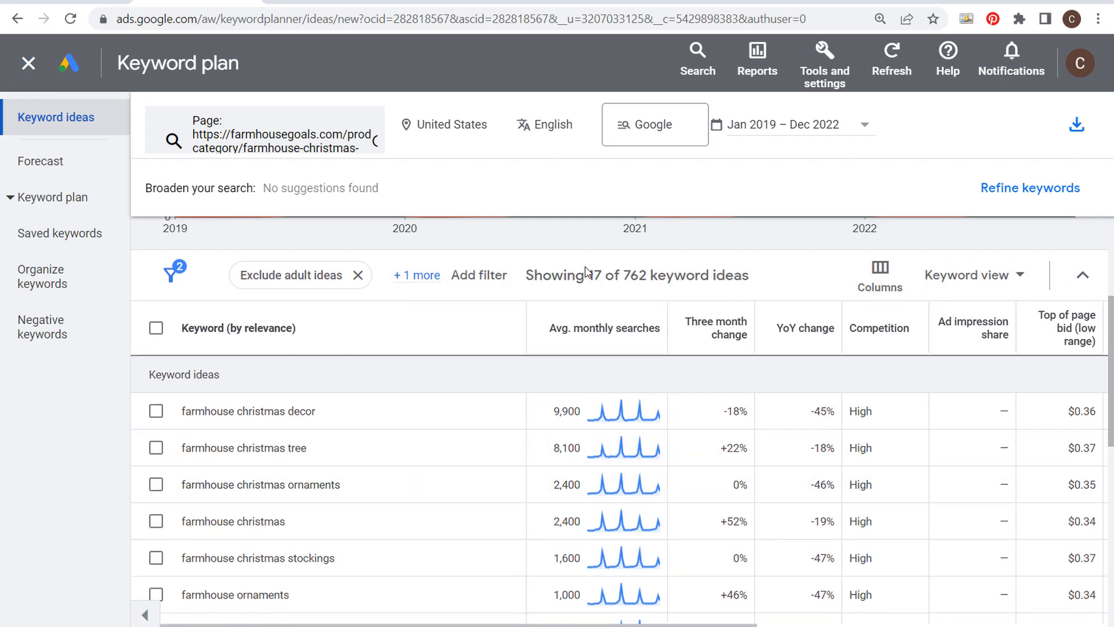
scroll(463, 430, "down", 8)
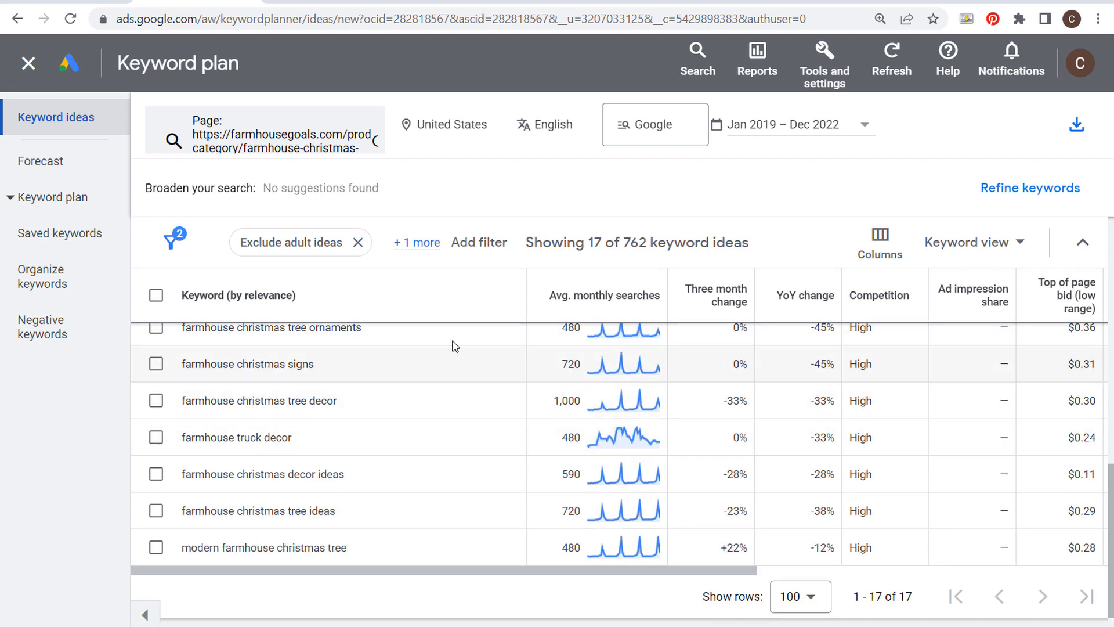
scroll(482, 456, "up", 4)
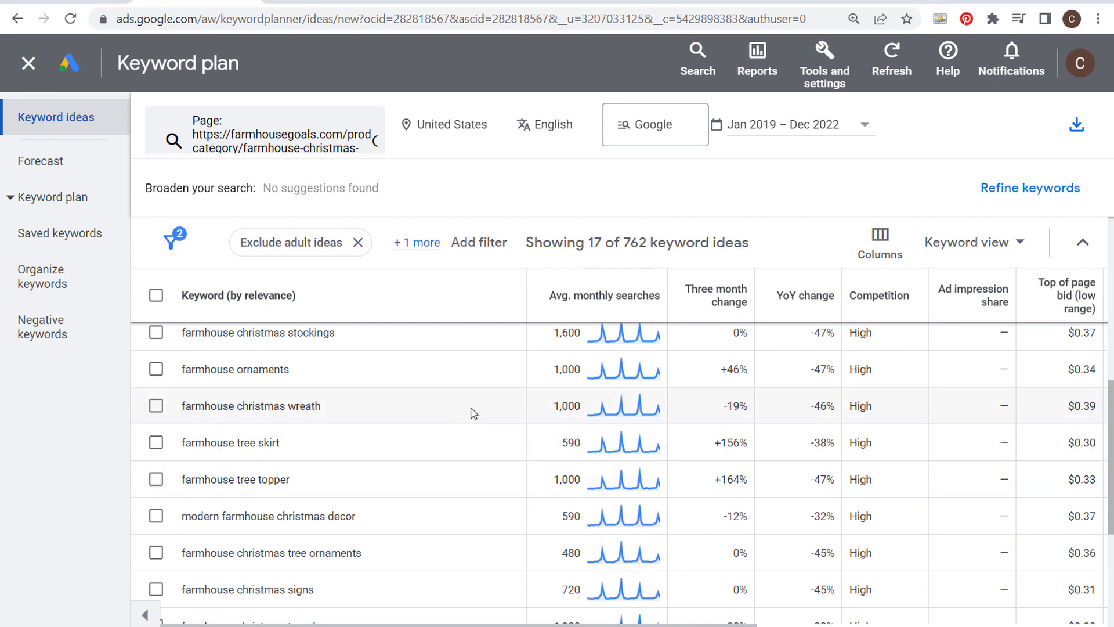
scroll(472, 413, "up", 5)
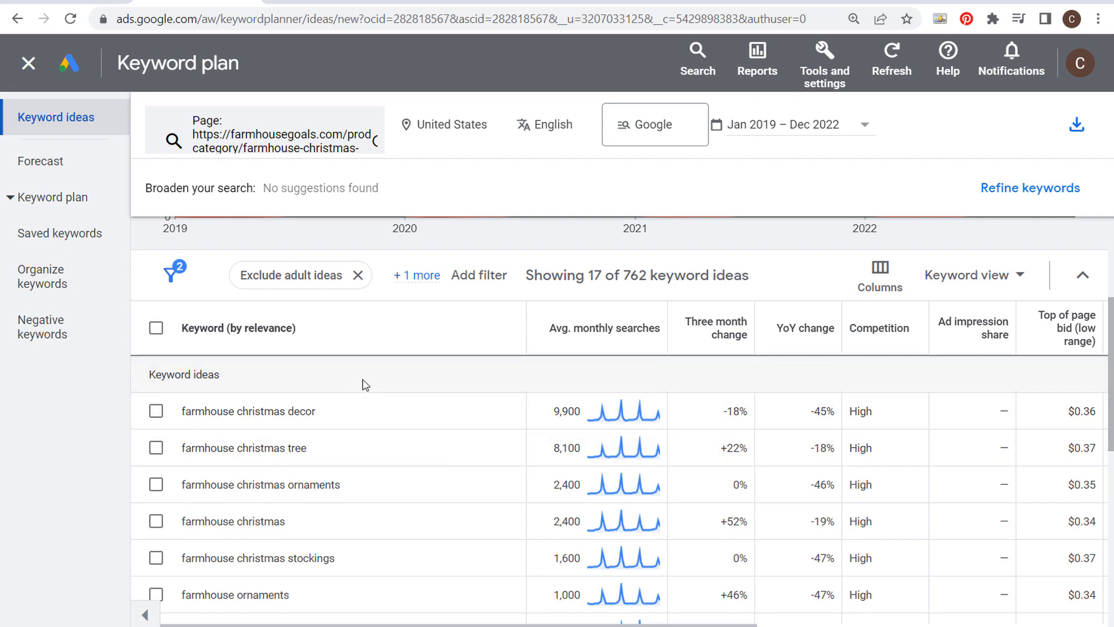
left_click(329, 125)
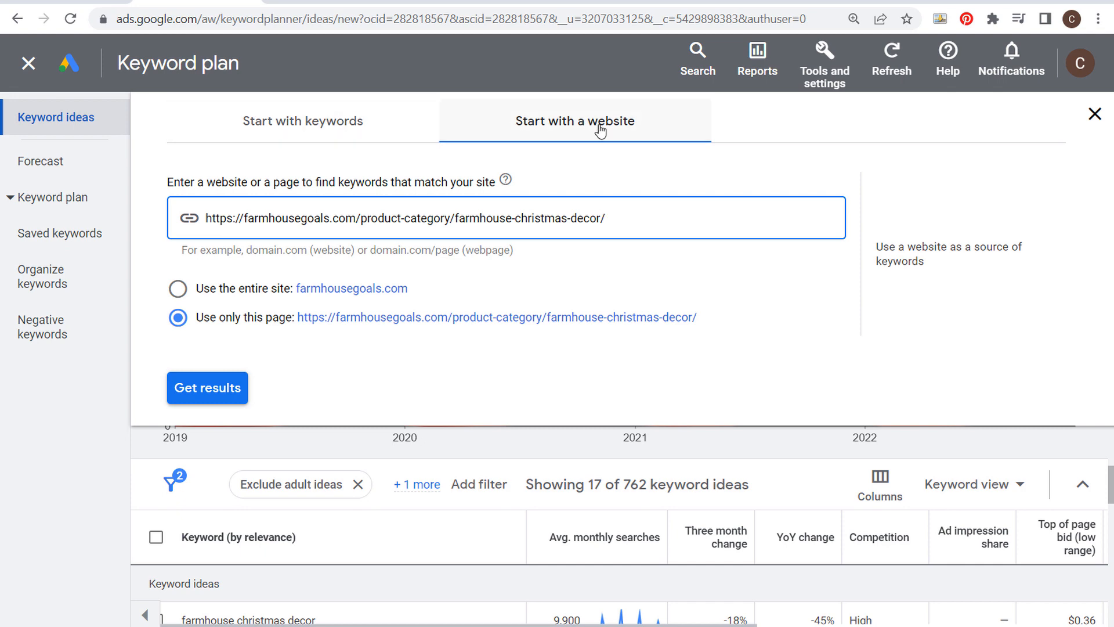
left_click(1096, 114)
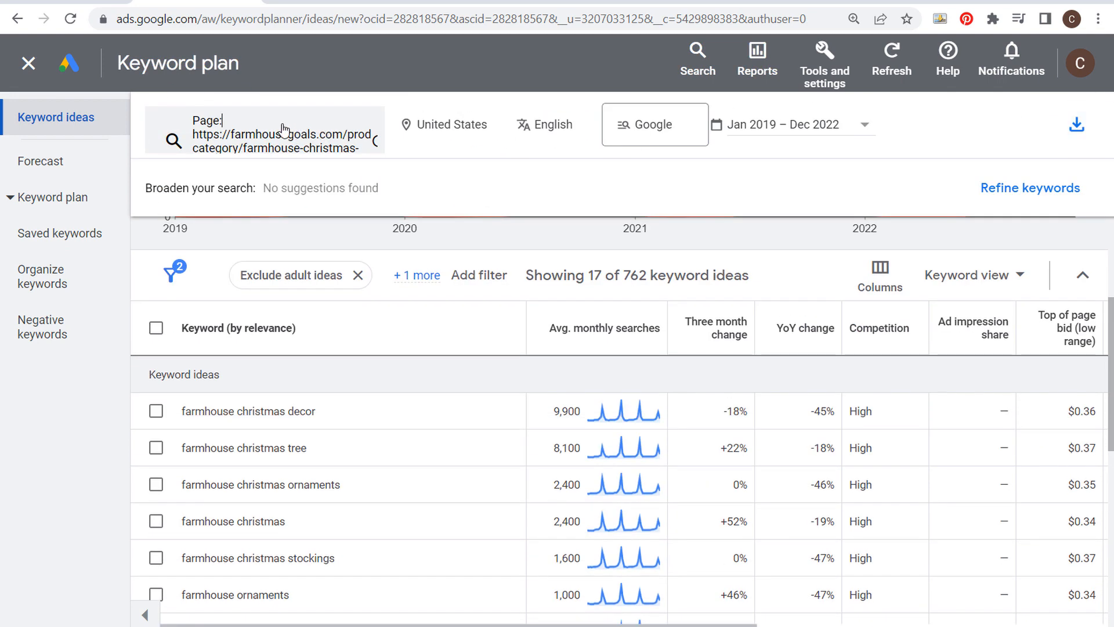
left_click(284, 130)
left_click(288, 125)
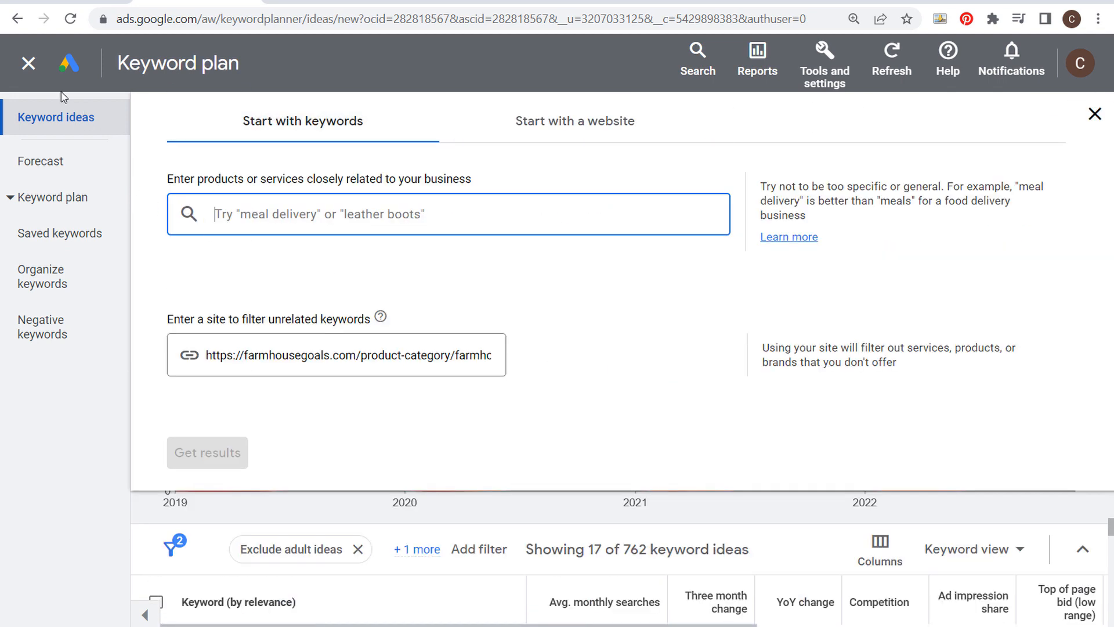
- Leave the current keyword plan and discover new keyword ideas for "farmhouse bedding" in English for the United States
left_click(28, 63)
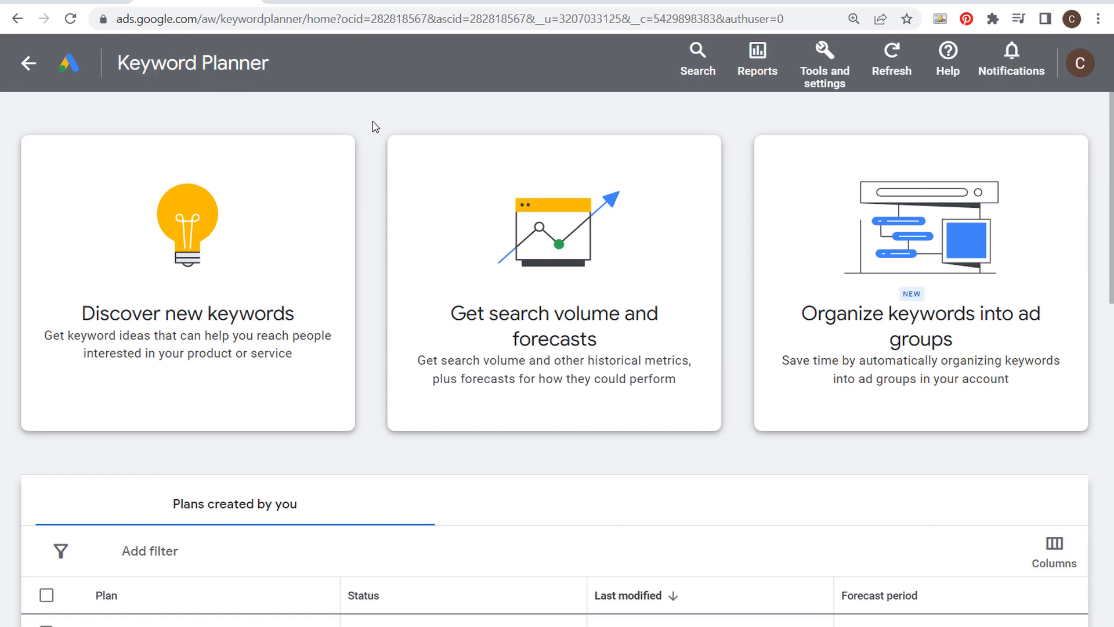
left_click(277, 239)
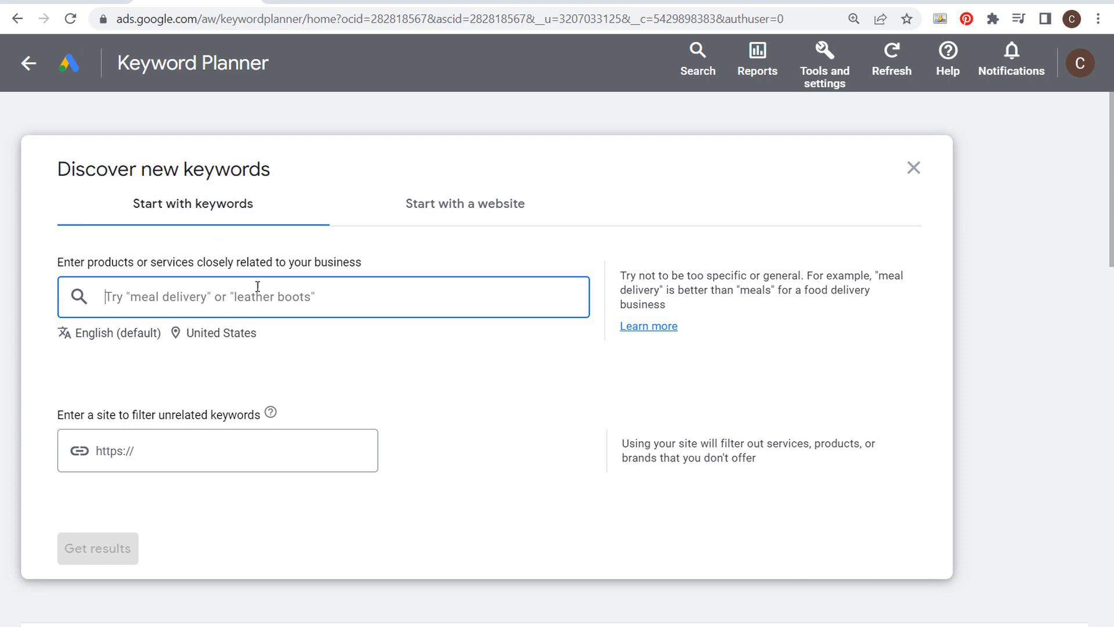
type("farmh")
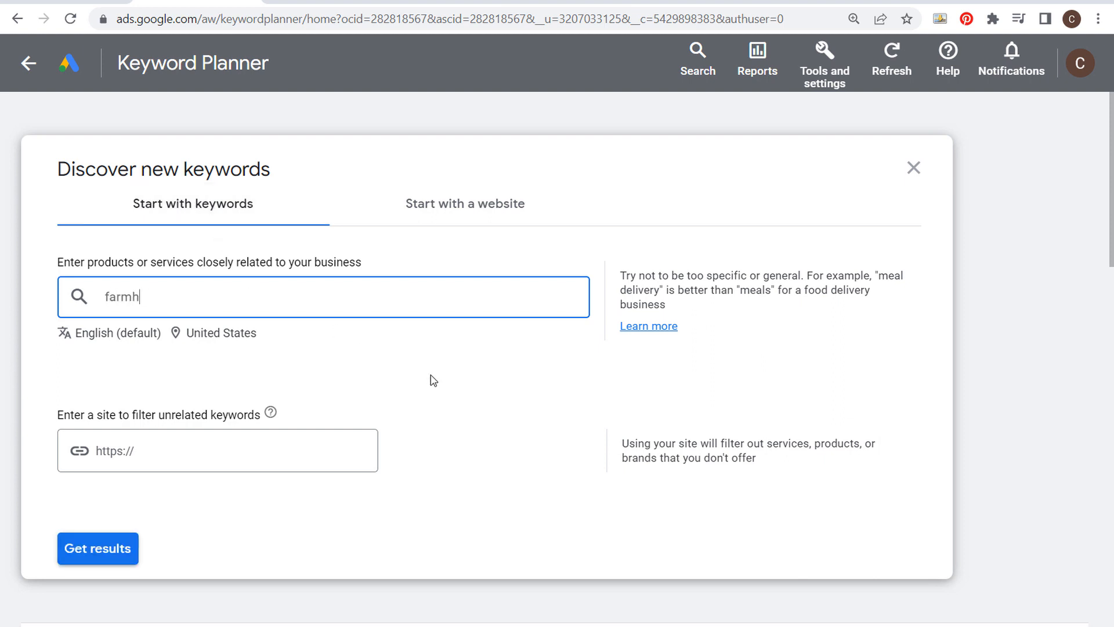
type("ouse bedding")
key("Return")
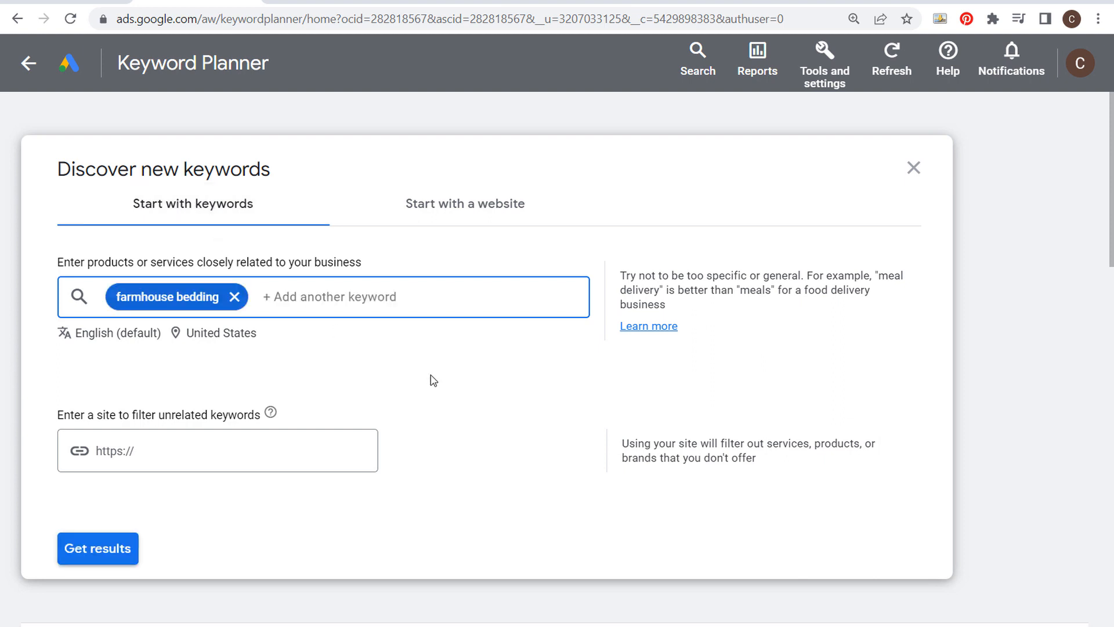
left_click(92, 547)
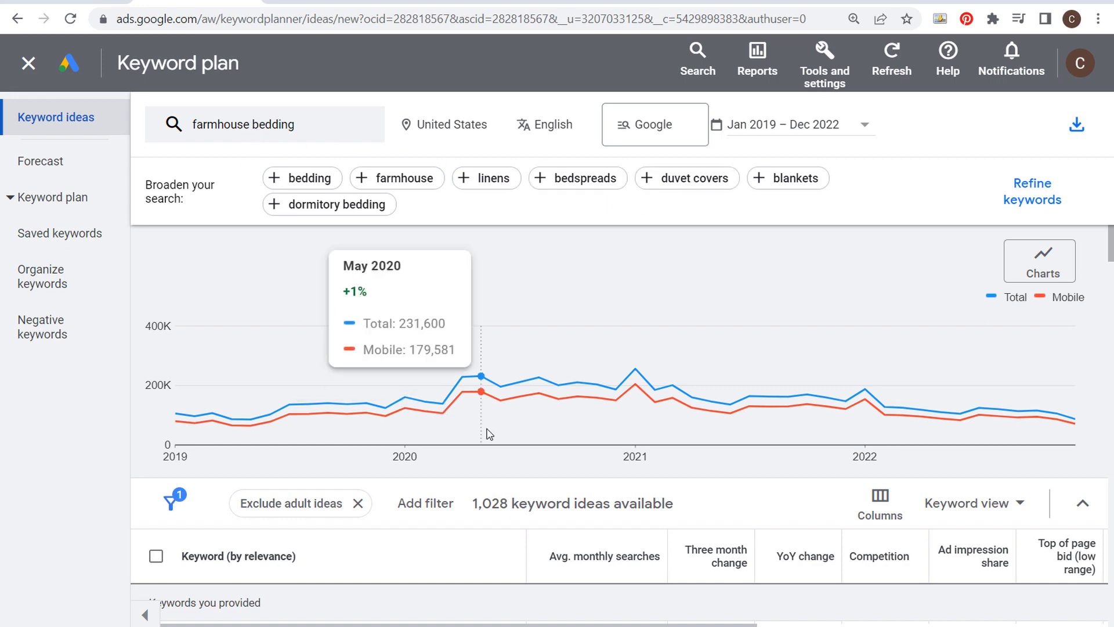
- Switch the farmhouse bedding keyword ideas to Grouped view
scroll(484, 438, "down", 2)
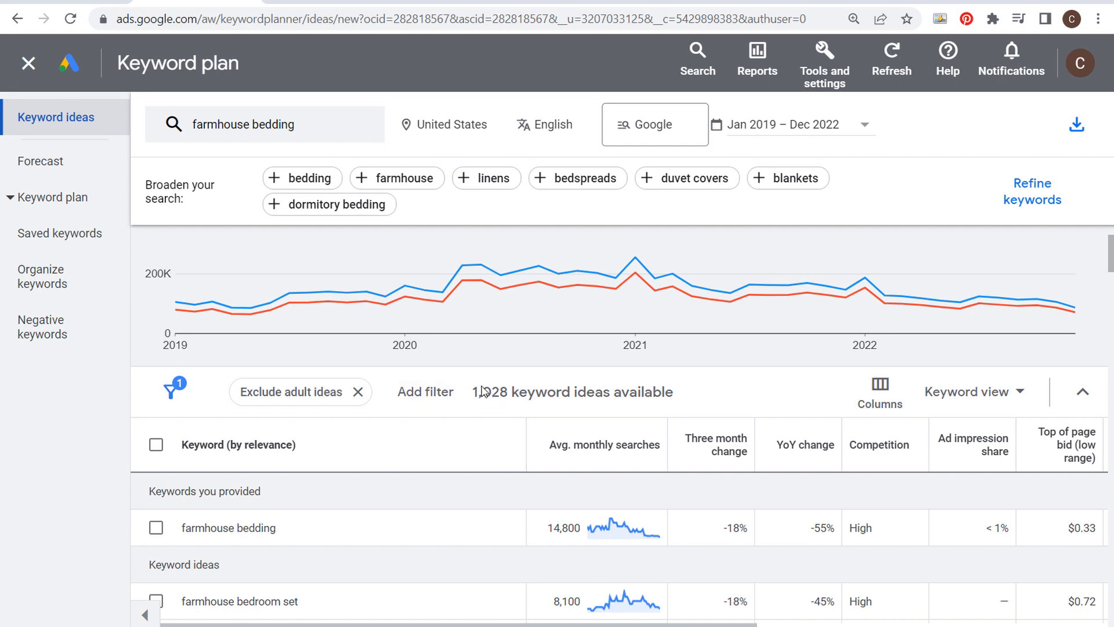
scroll(421, 469, "down", 2)
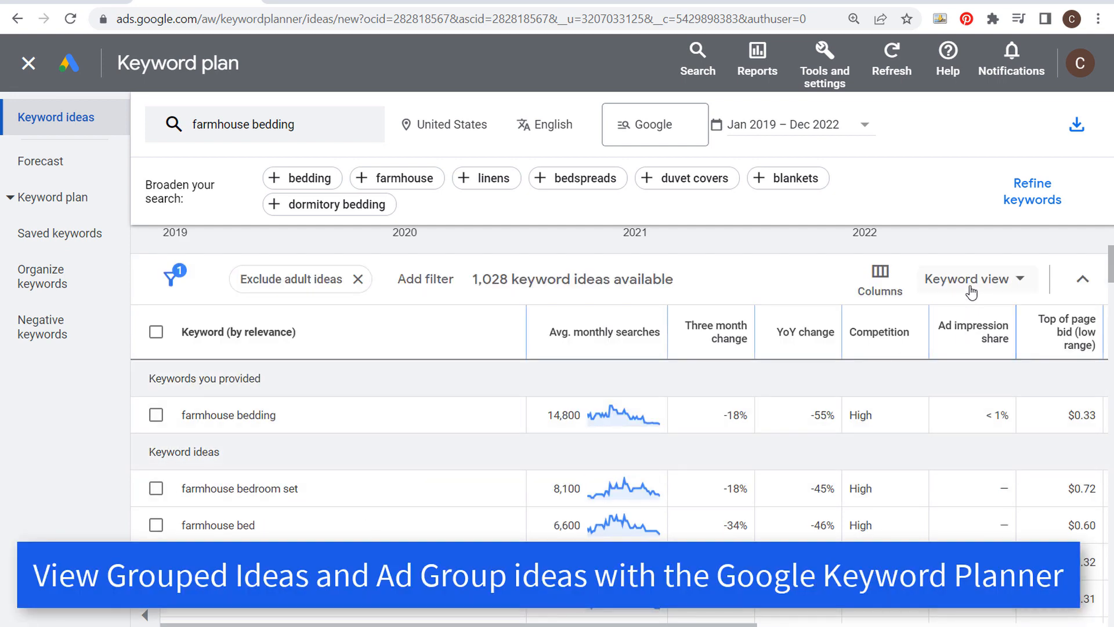
left_click(994, 281)
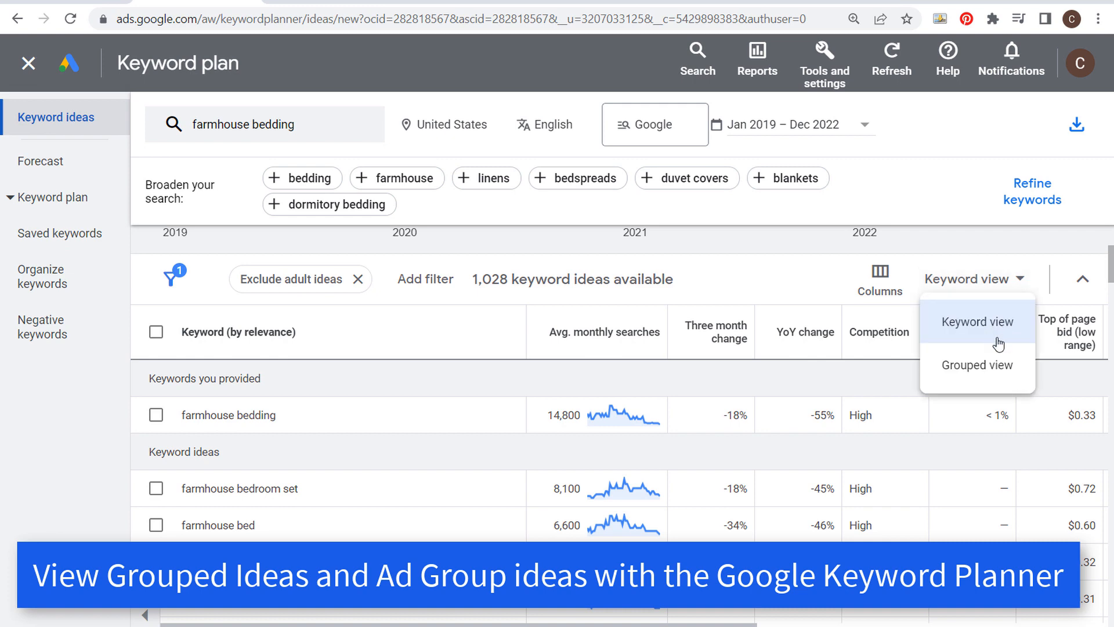
left_click(981, 367)
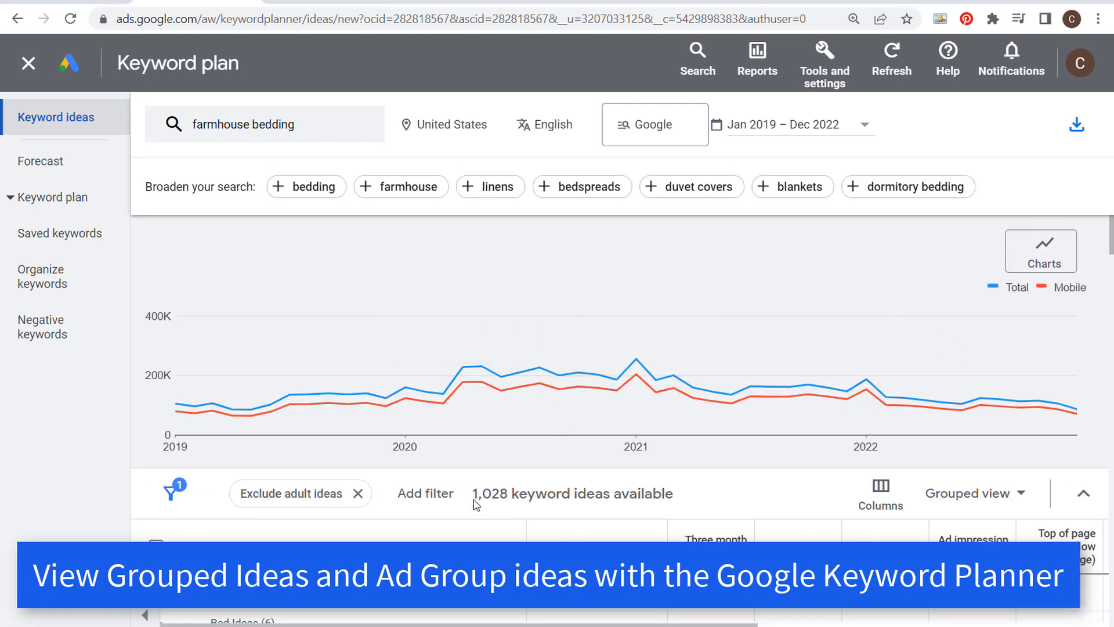
- Inspect the keywords inside the Bedding Pottery group, leaving it unselected and collapsed, and expand the Bed Ideas group
scroll(813, 539, "down", 5)
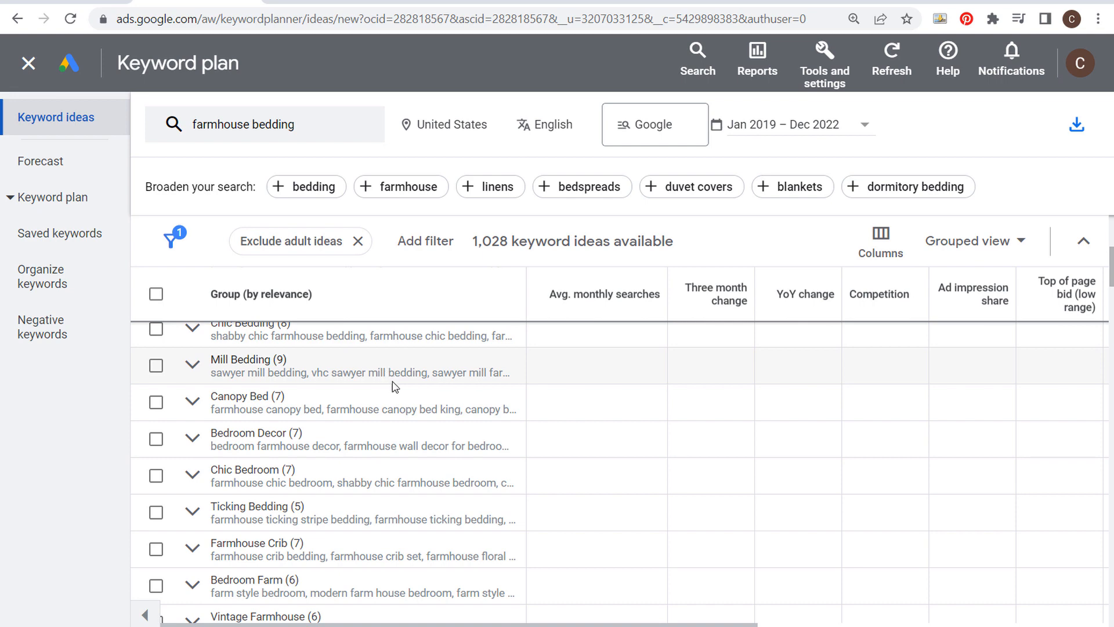
scroll(394, 386, "up", 2)
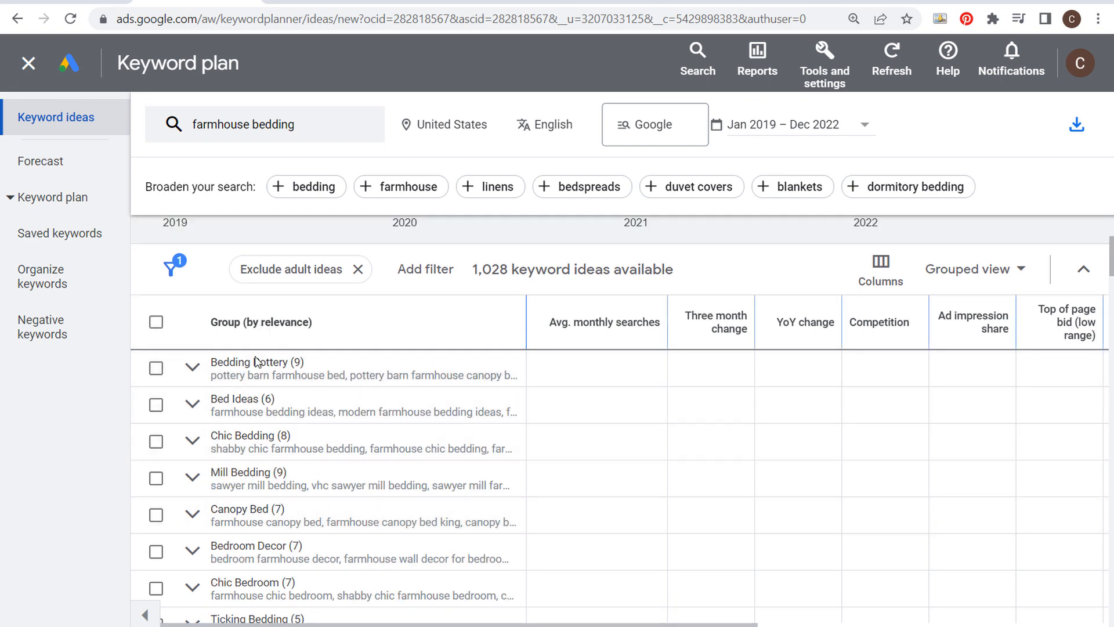
left_click(155, 369)
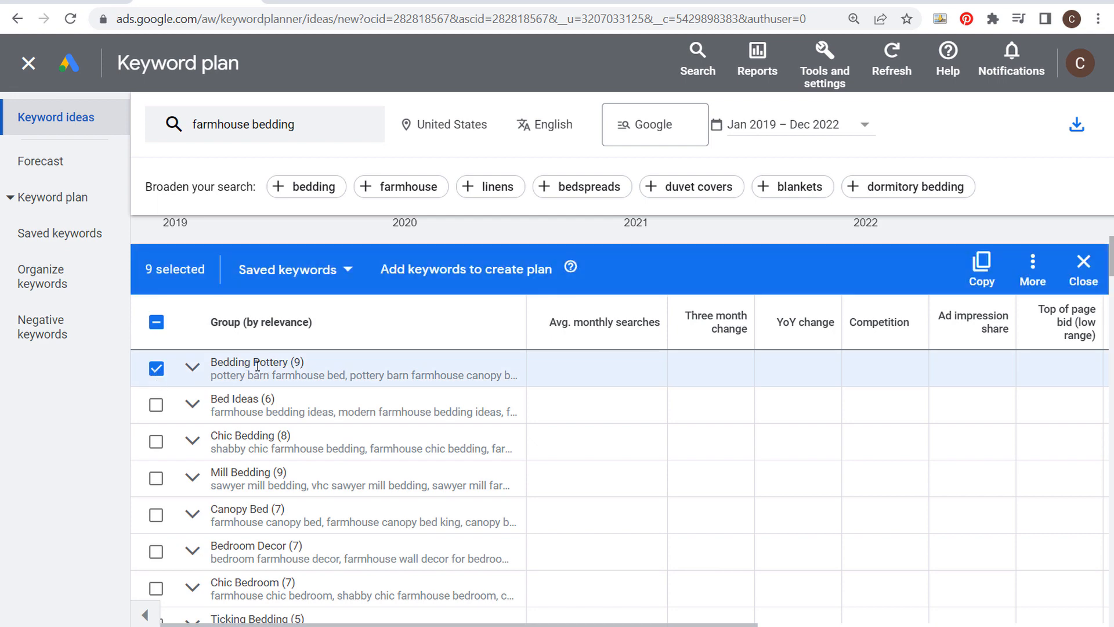
left_click(192, 368)
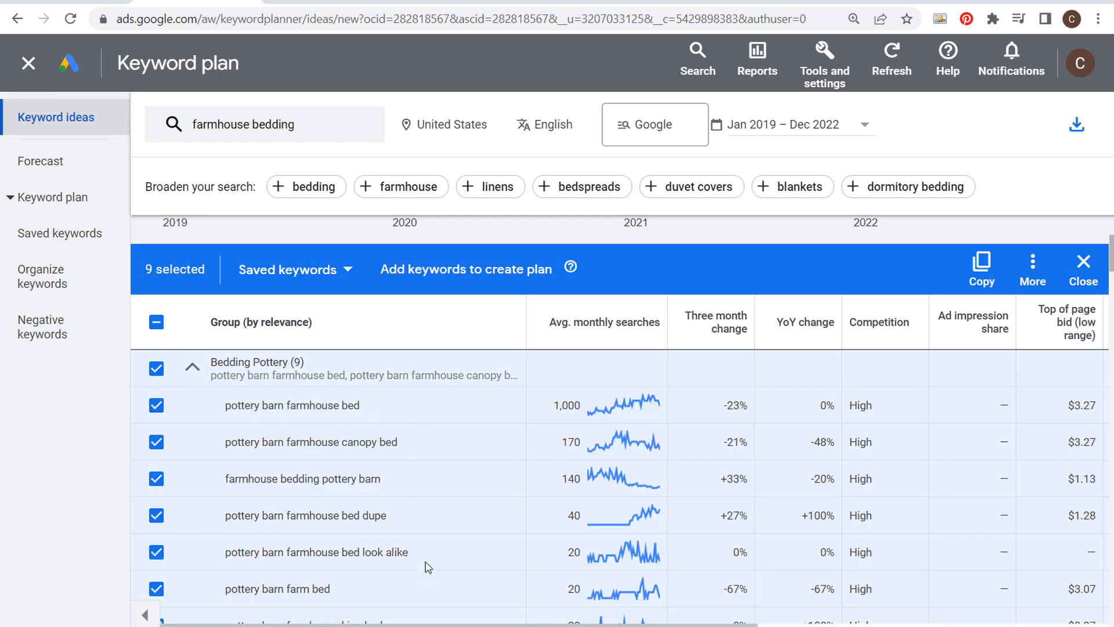
left_click(158, 371)
left_click(191, 372)
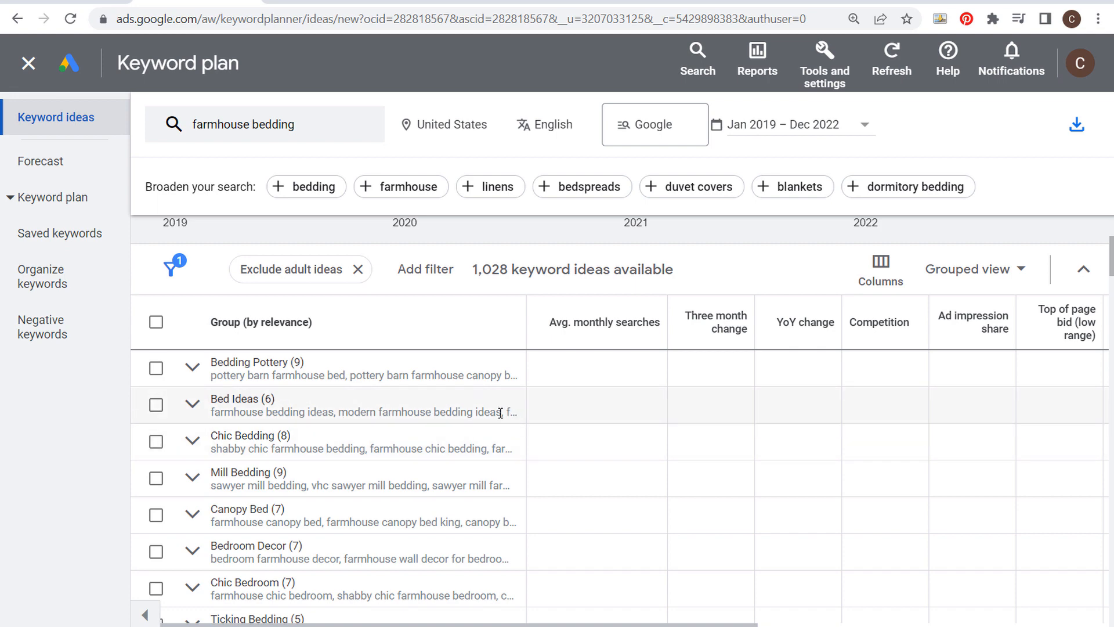
left_click(197, 410)
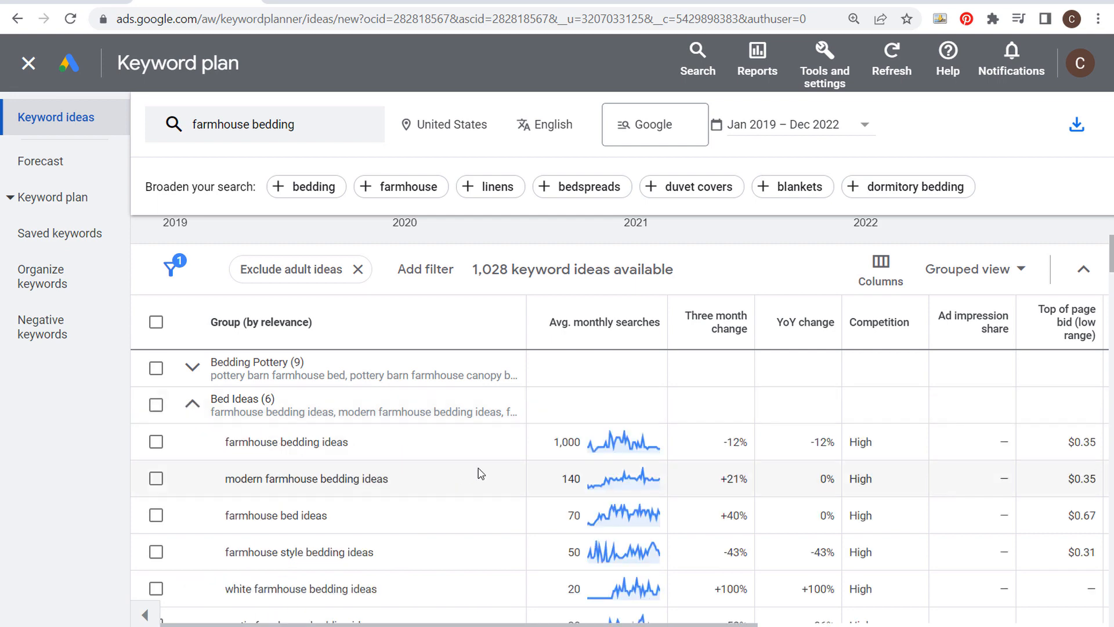
- Examine the farmhouse bedding keywords and their monthly searches in the Bed Ideas group, and collapse the group
scroll(477, 467, "down", 2)
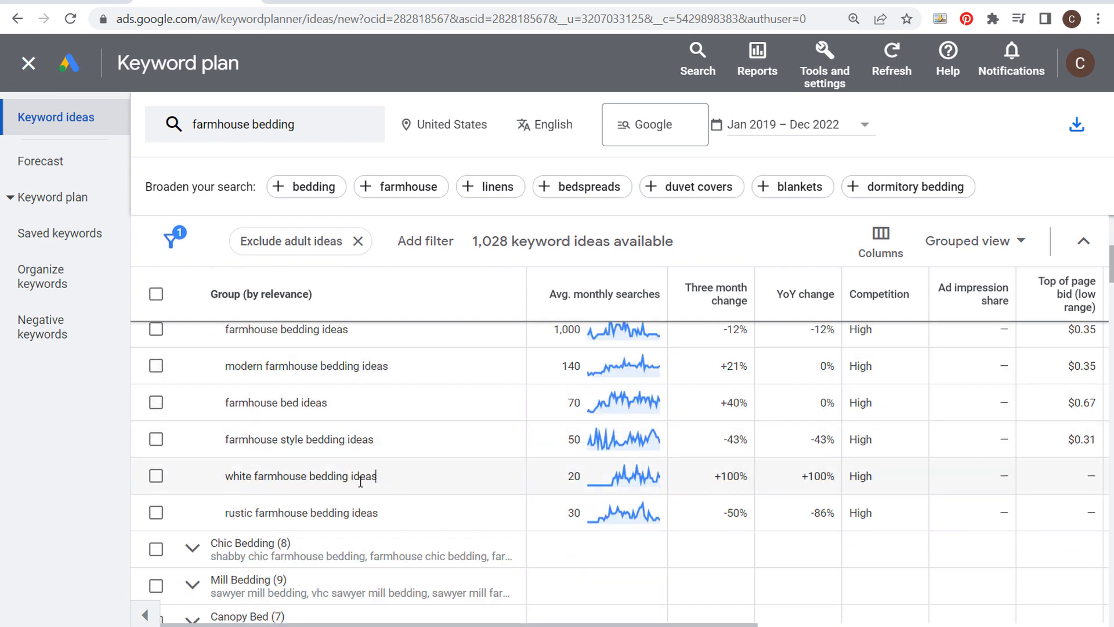
left_click_drag(378, 476, 224, 476)
left_click_drag(401, 519, 225, 513)
left_click(278, 433)
left_click_drag(429, 368, 226, 367)
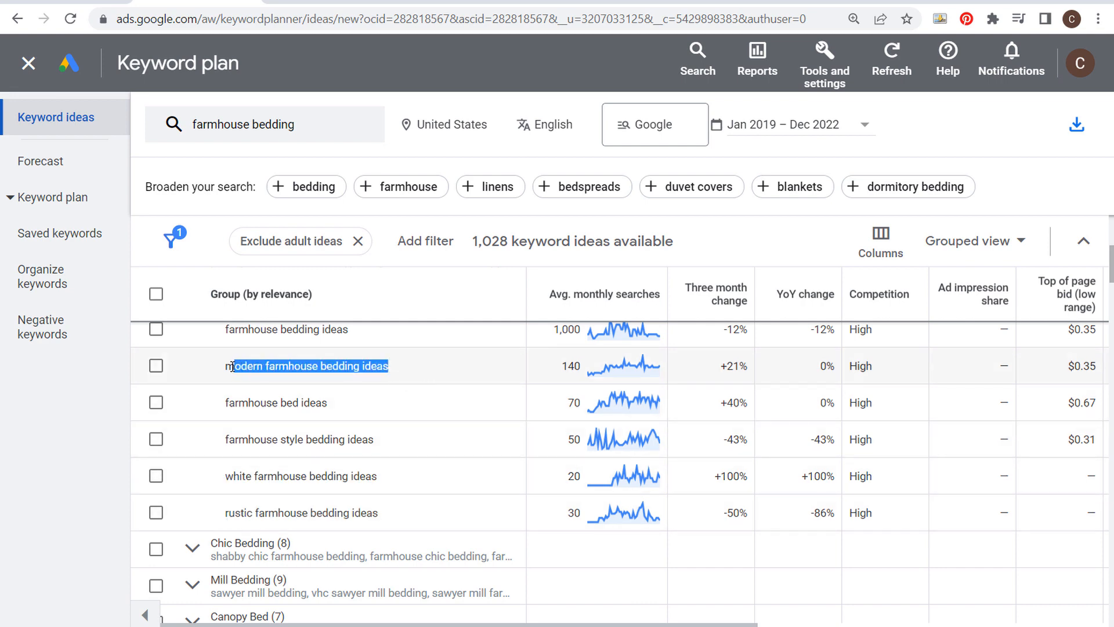
left_click(326, 376)
scroll(357, 405, "up", 2)
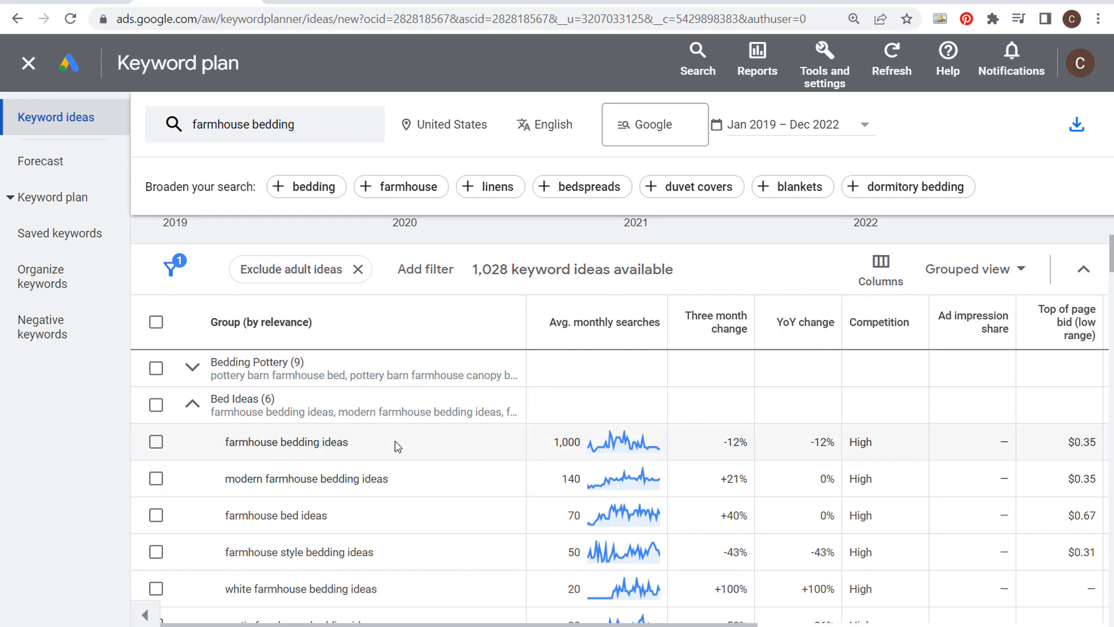
left_click_drag(398, 444, 209, 450)
left_click(390, 446)
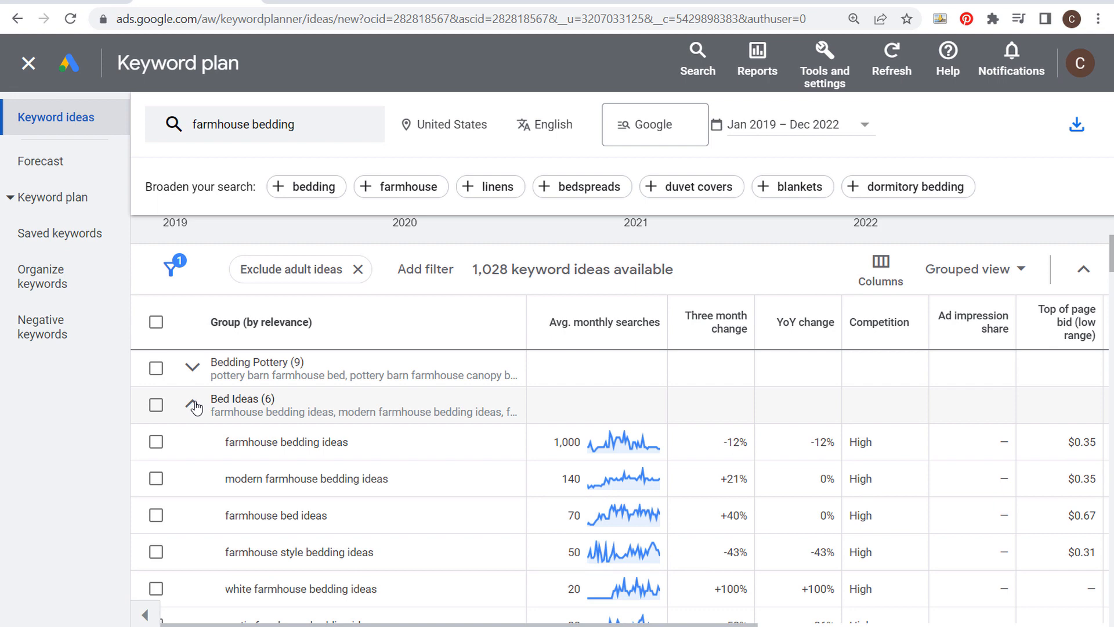
left_click(194, 405)
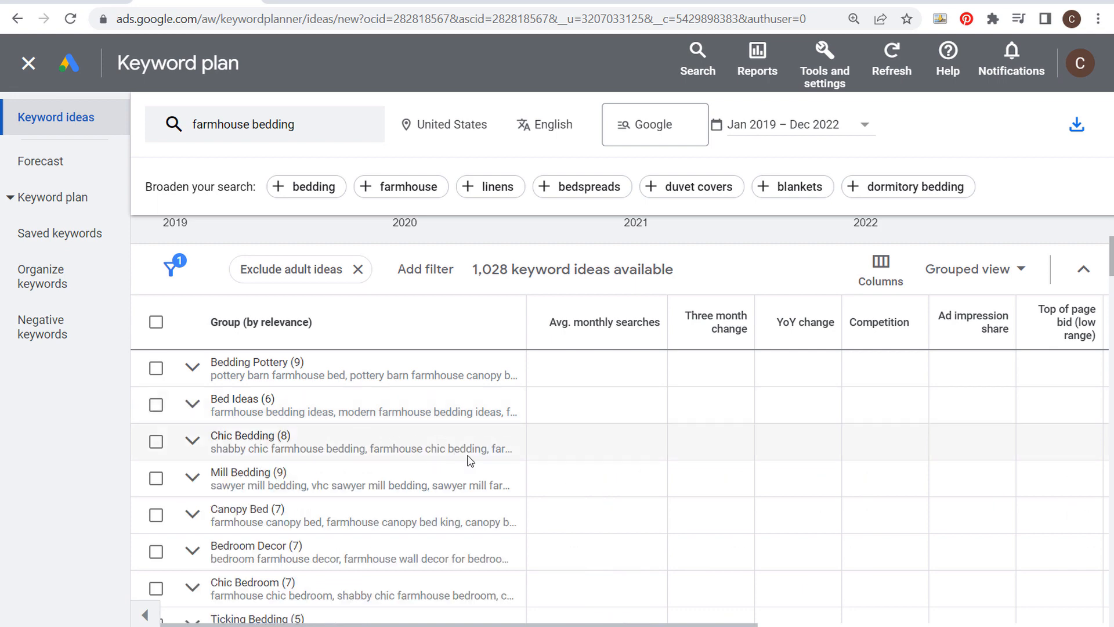
- Expand the Chic Bedding group, review its keyword variations and search volumes, and collapse it again
left_click(193, 440)
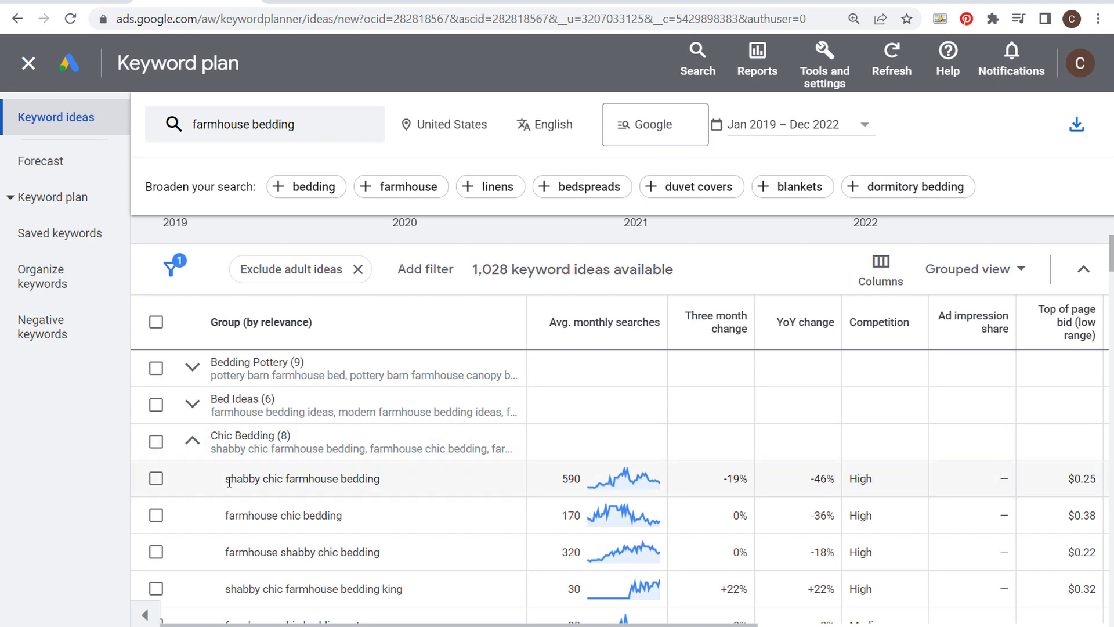
left_click_drag(225, 479, 376, 475)
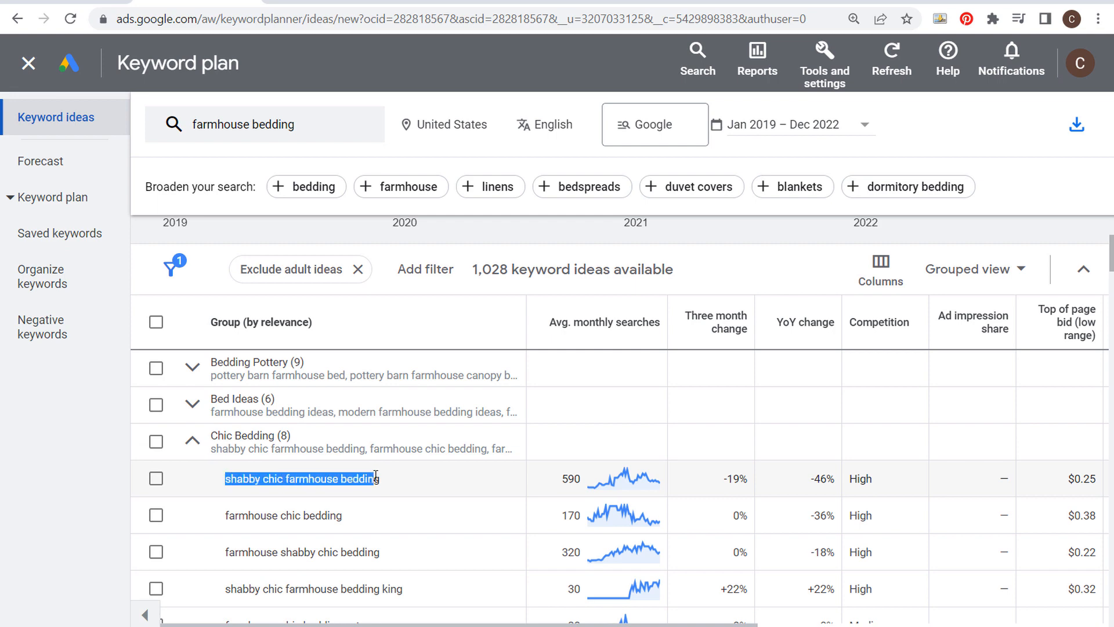
left_click(410, 490)
scroll(410, 488, "down", 2)
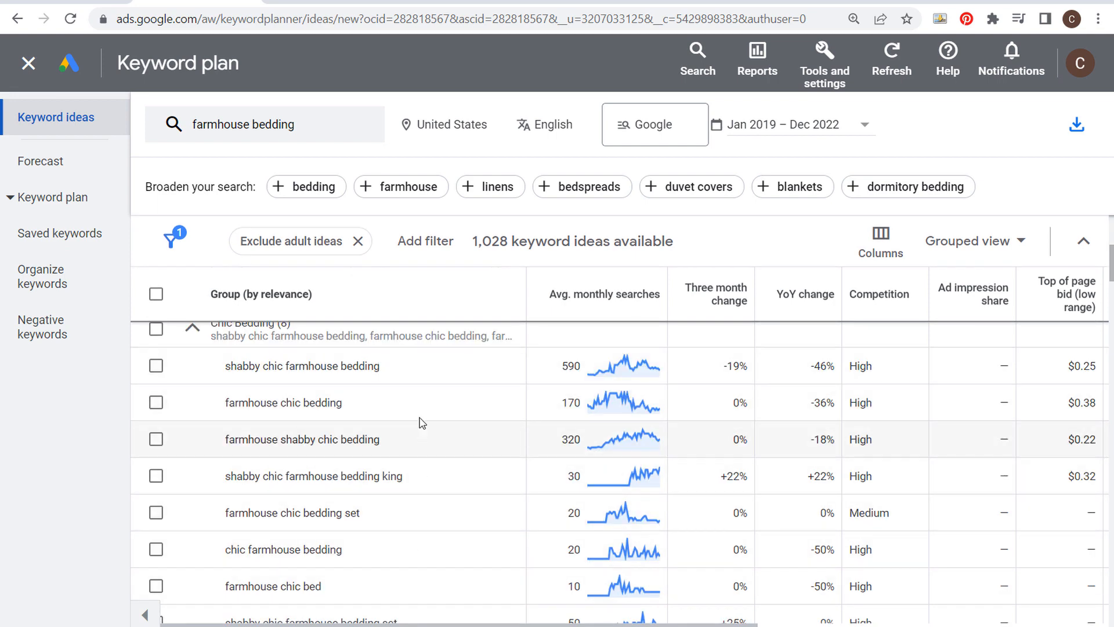
scroll(428, 470, "down", 2)
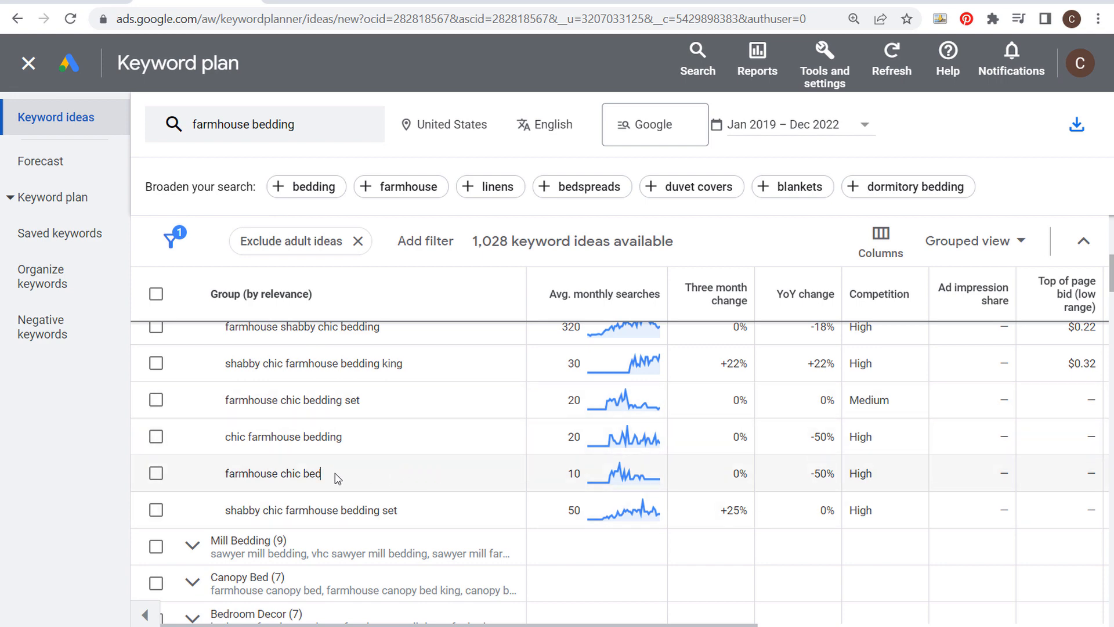
left_click_drag(323, 475, 318, 474)
left_click(367, 481)
mouse_move(618, 473)
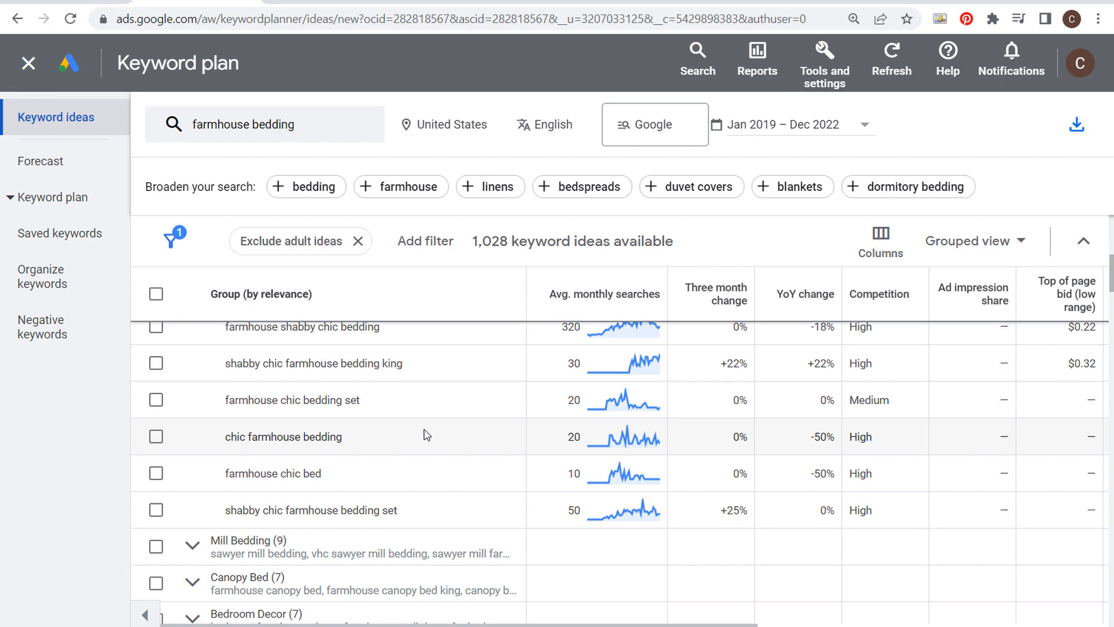
scroll(427, 435, "up", 2)
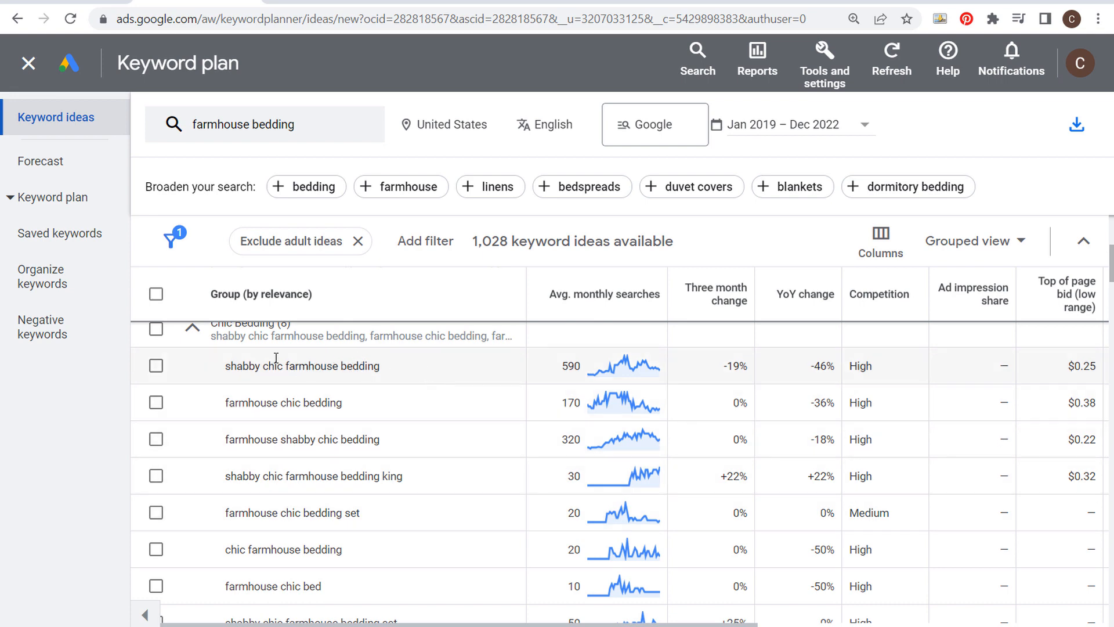
left_click(193, 328)
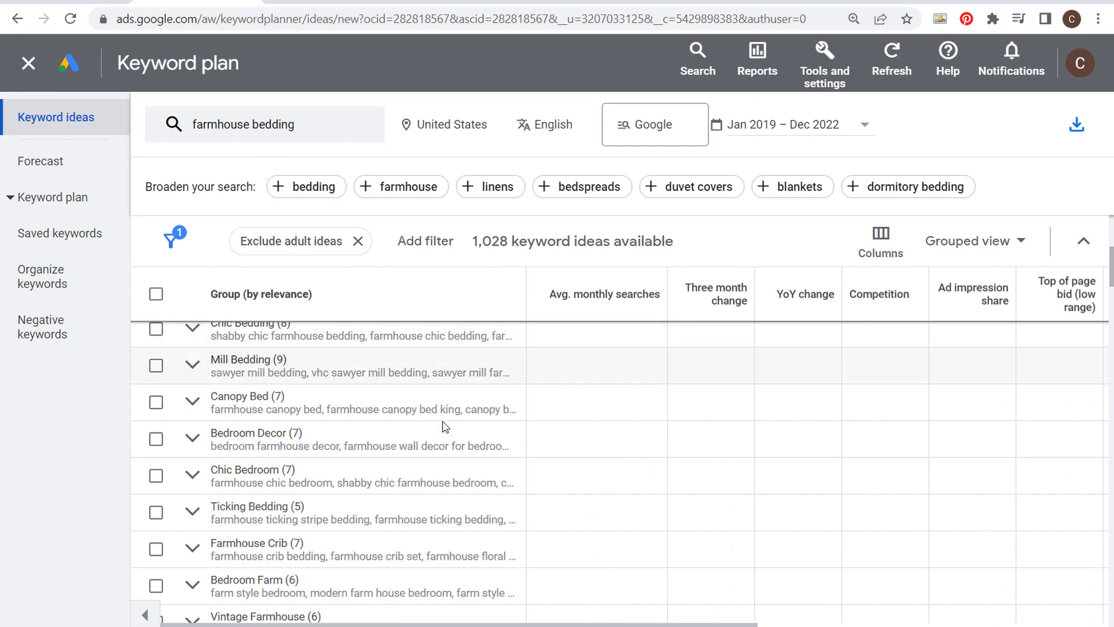
- Inspect the crib bedding keywords inside the Farmhouse Crib group, leaving the group unselected and collapsed
scroll(433, 406, "down", 2)
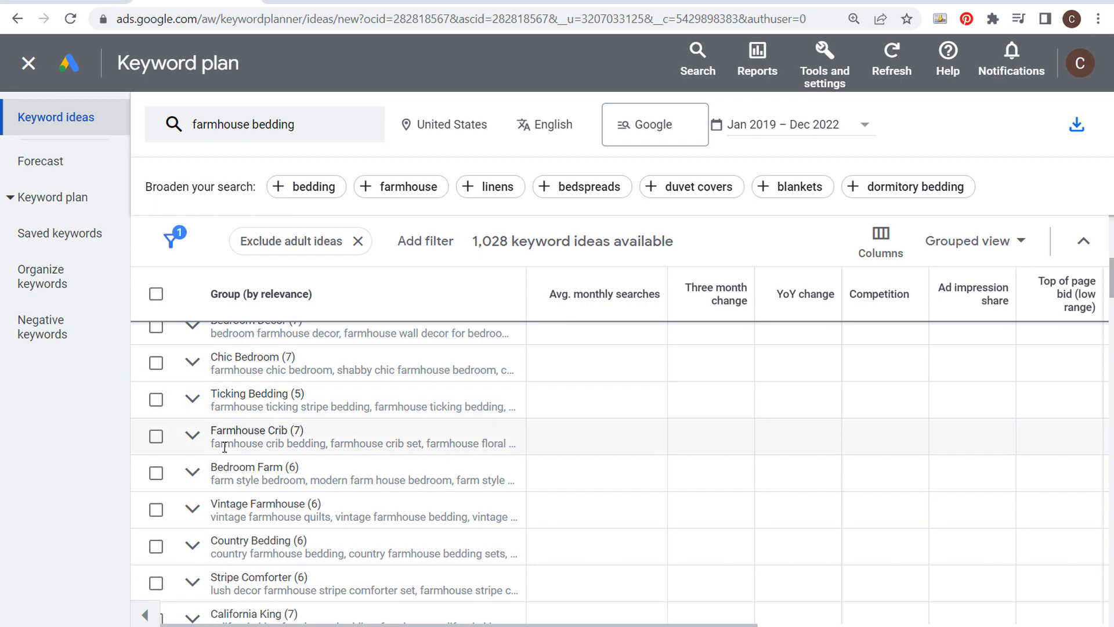
left_click_drag(220, 443, 448, 444)
left_click(448, 445)
left_click(192, 435)
scroll(232, 473, "down", 2)
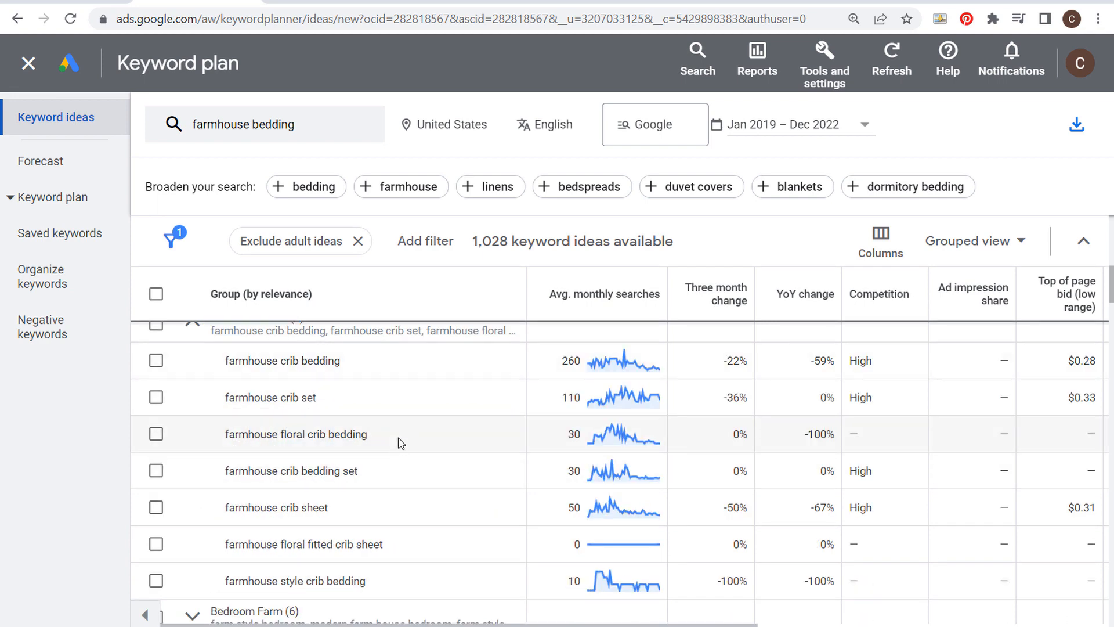
left_click_drag(398, 443, 226, 435)
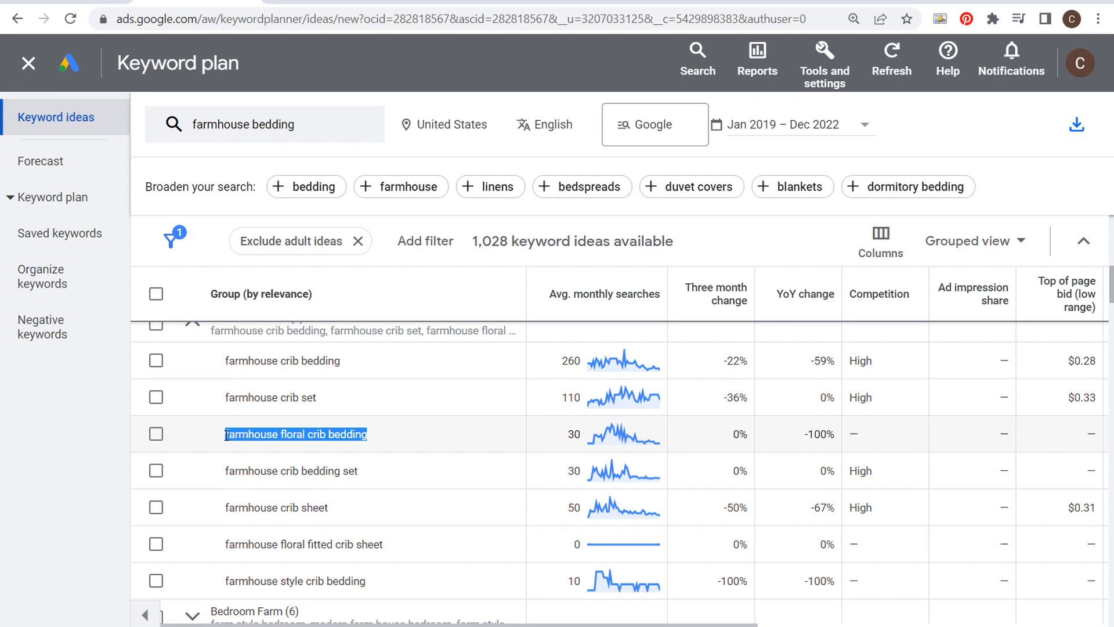
left_click(278, 436)
scroll(380, 446, "up", 2)
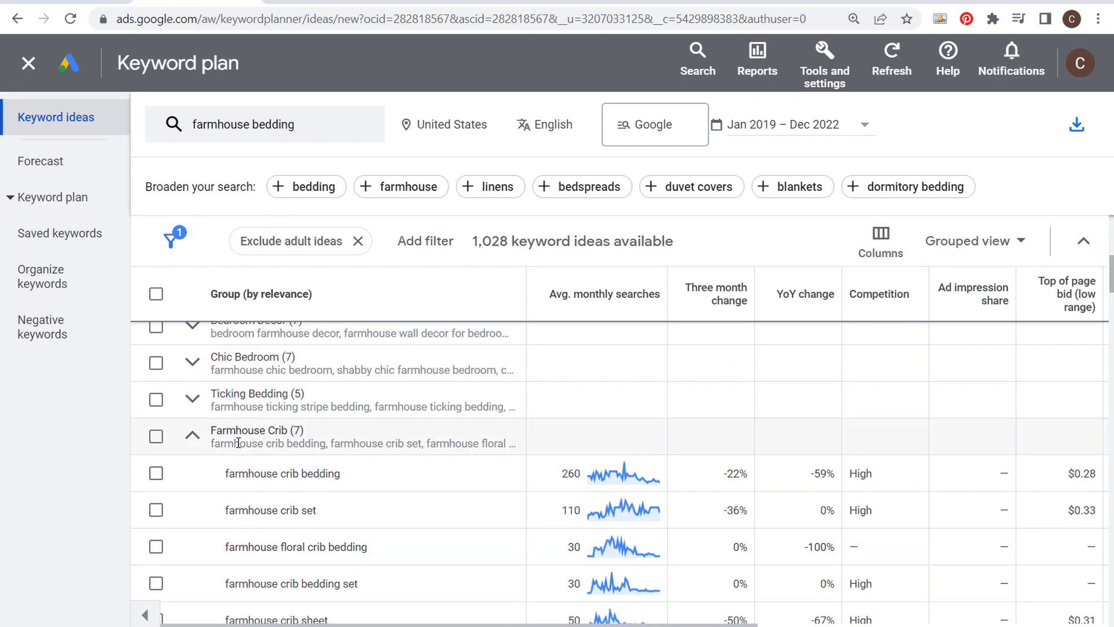
left_click(193, 435)
- Look through the ticking stripe keywords in the Ticking Bedding group and collapse it
left_click(192, 399)
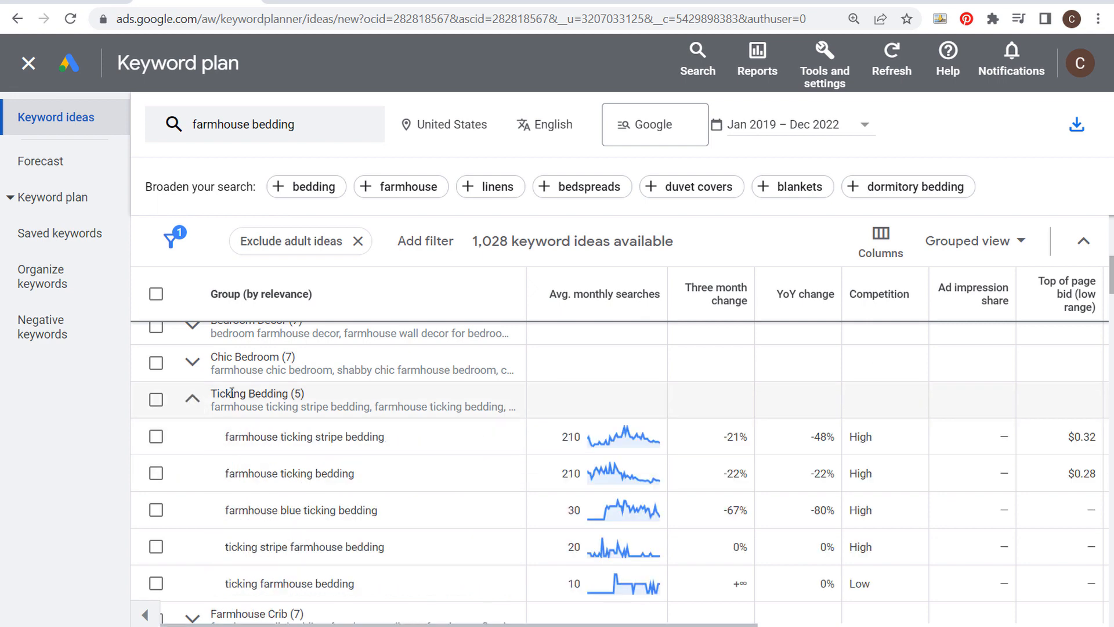
left_click_drag(225, 437, 460, 532)
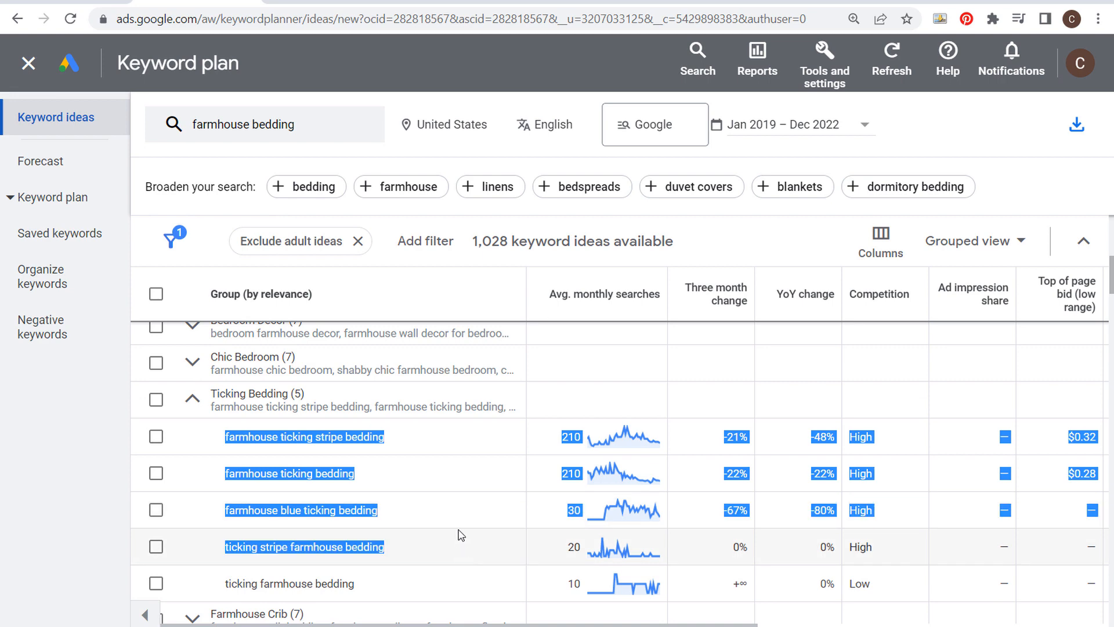
left_click(460, 517)
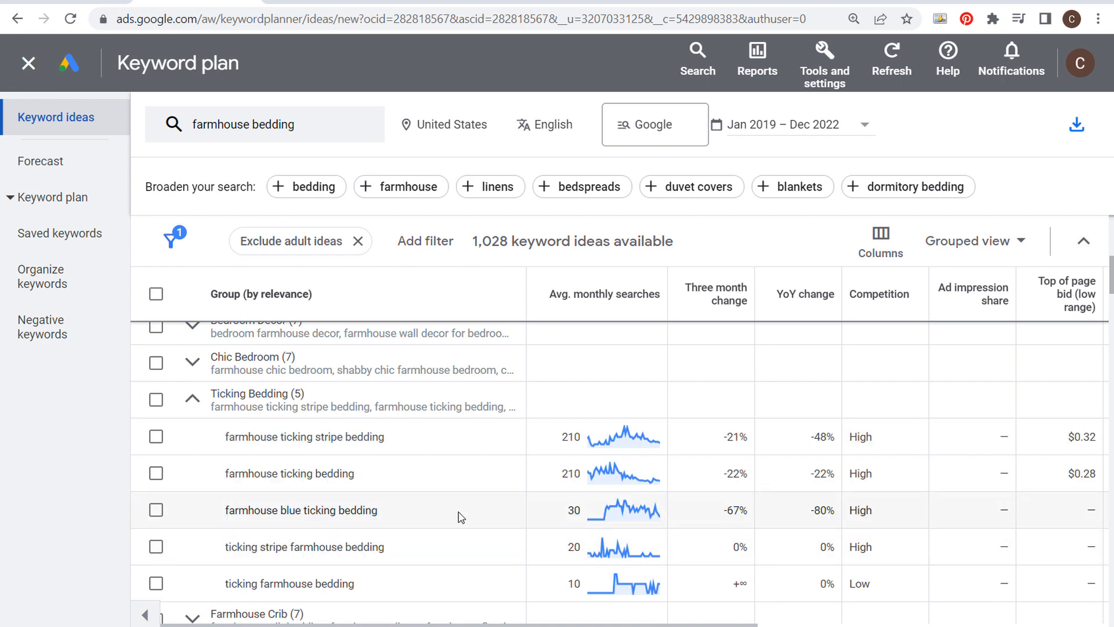
left_click(192, 400)
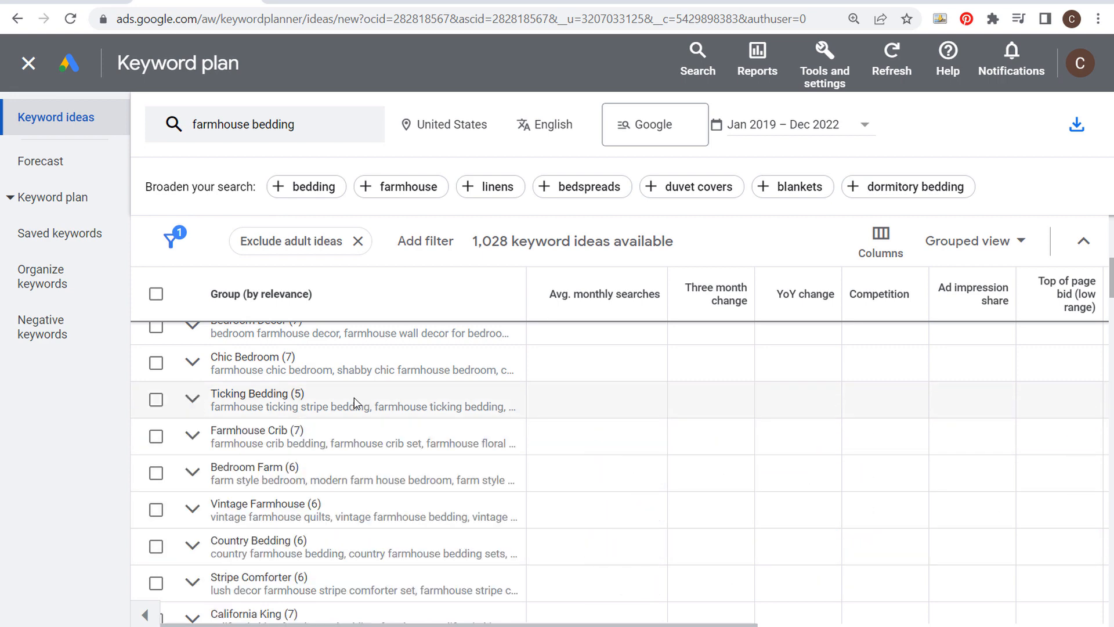
- Expand the Vintage Farmhouse group to examine its keywords, particularly "vintage farmhouse quilts", and collapse it
left_click(193, 508)
left_click_drag(256, 547, 399, 550)
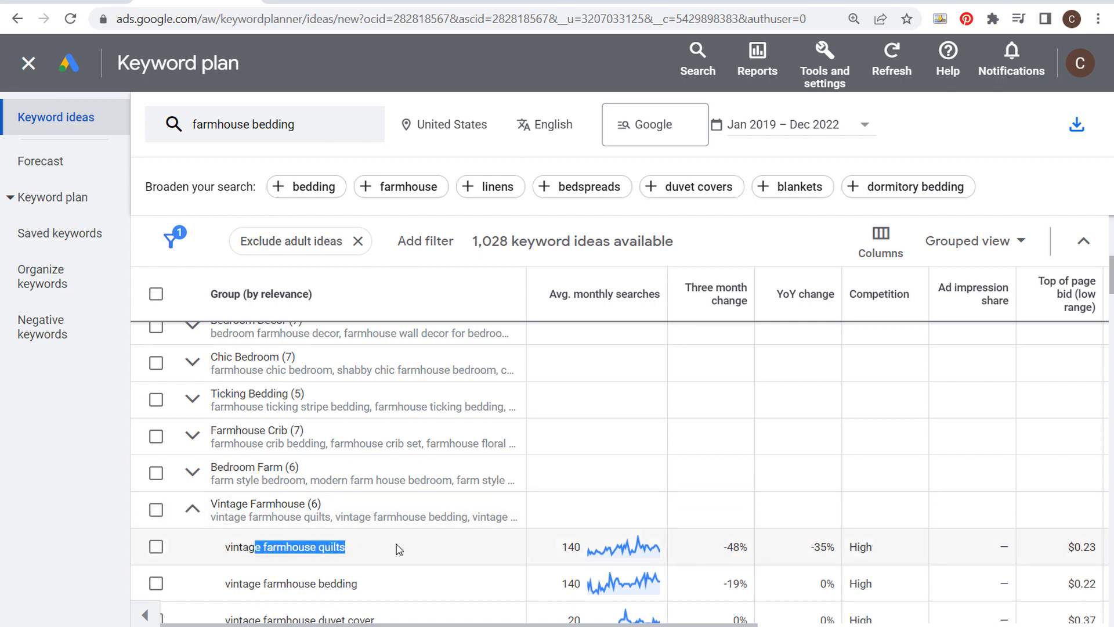
left_click(427, 551)
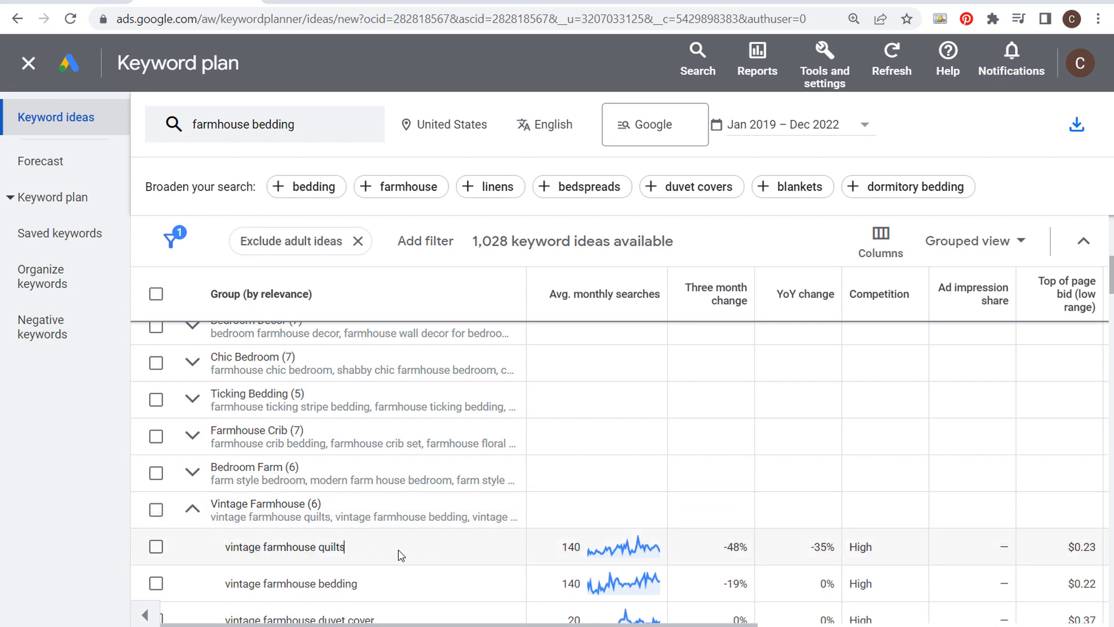
left_click_drag(400, 554, 225, 557)
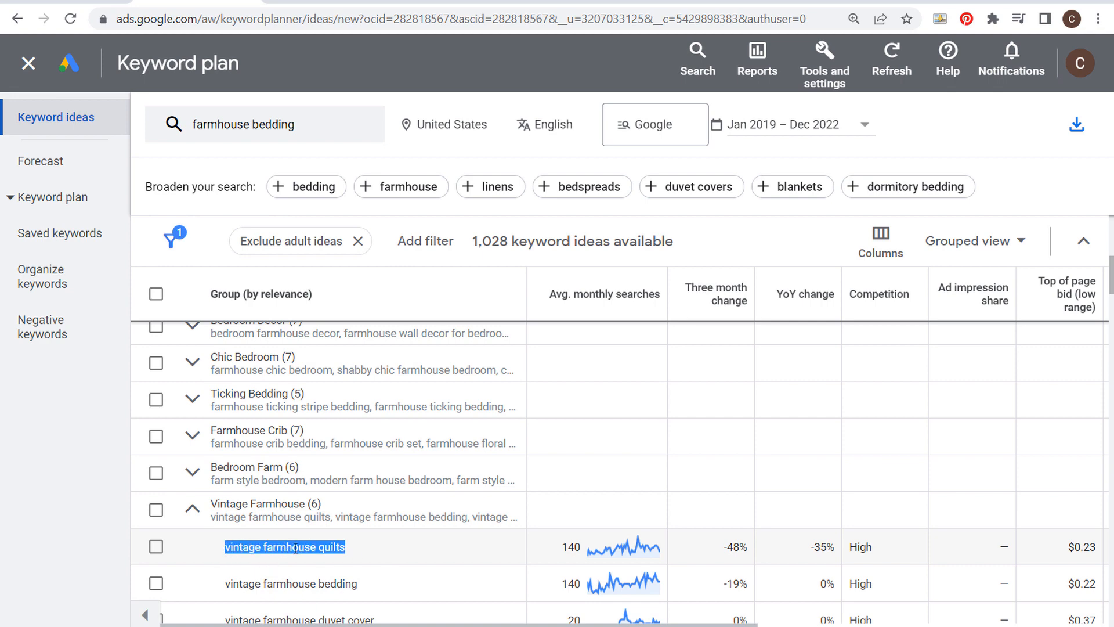
left_click(192, 508)
- Add all keywords in the Vintage Farmhouse group to a new plan and view them in the plan's saved keywords
left_click(156, 510)
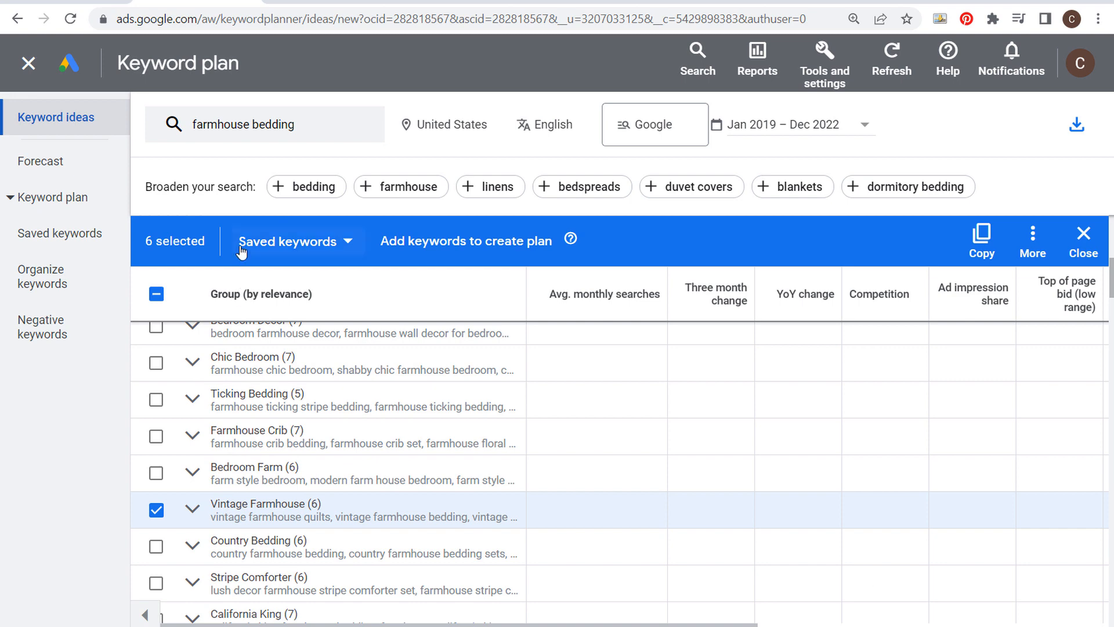
left_click(453, 244)
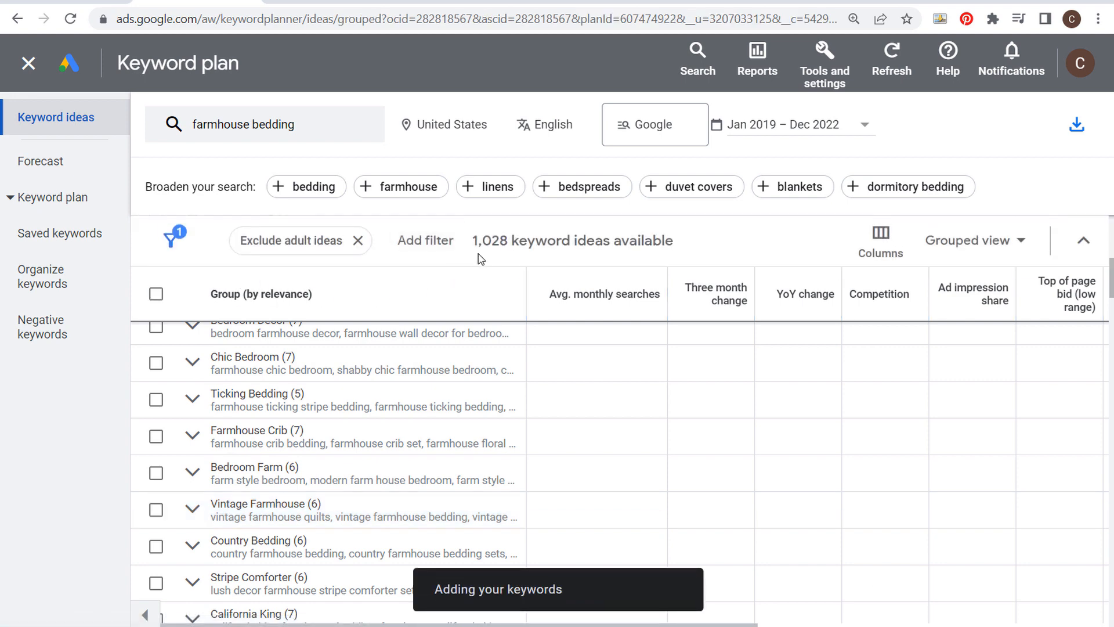
left_click(98, 197)
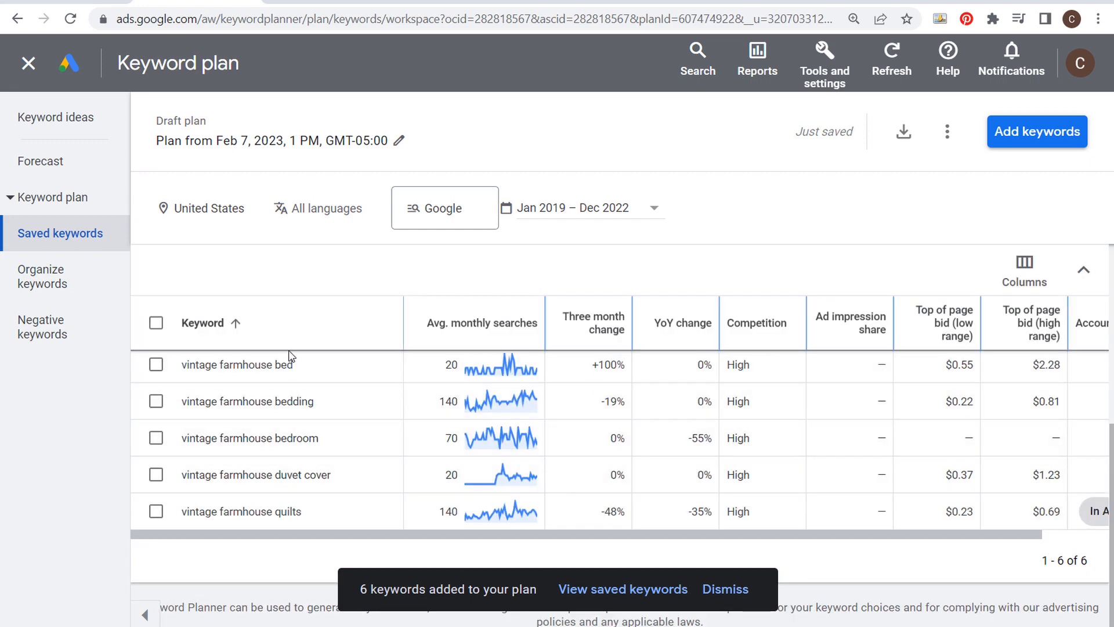
scroll(308, 378, "up", 3)
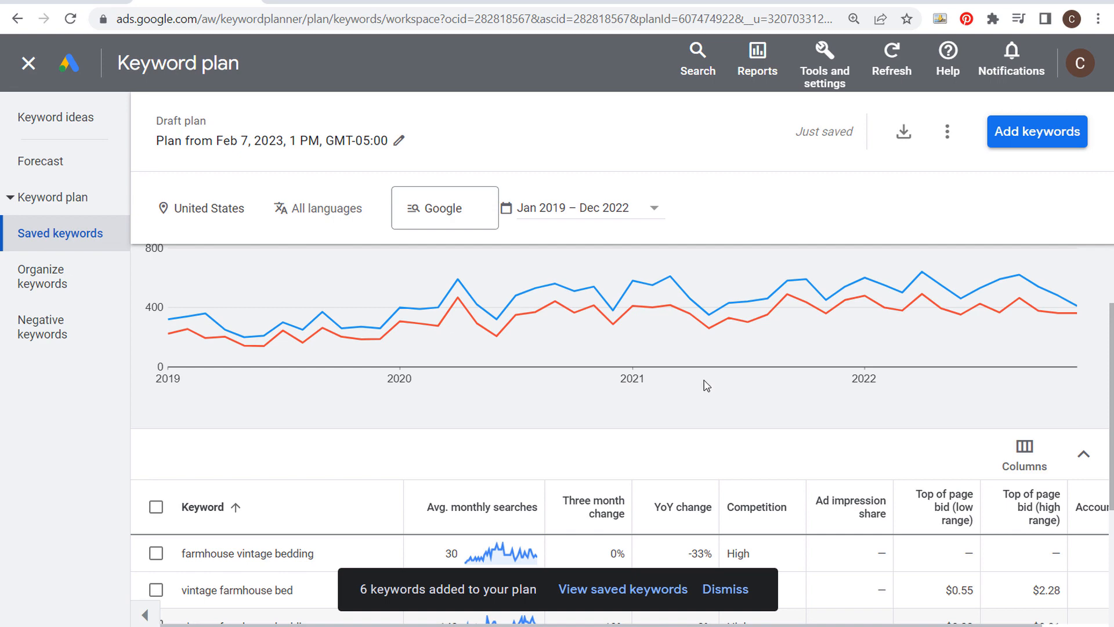
- Return to the grouped farmhouse bedding keyword ideas and inspect the Farmhouse Storage Bed group, leaving it collapsed
left_click(55, 122)
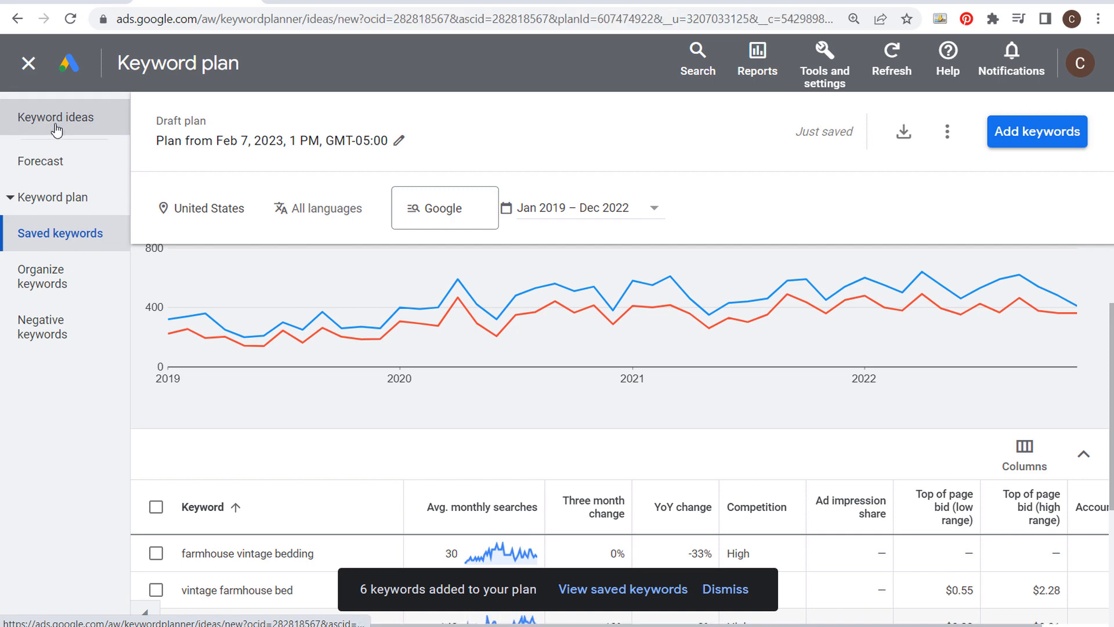
scroll(928, 493, "down", 2)
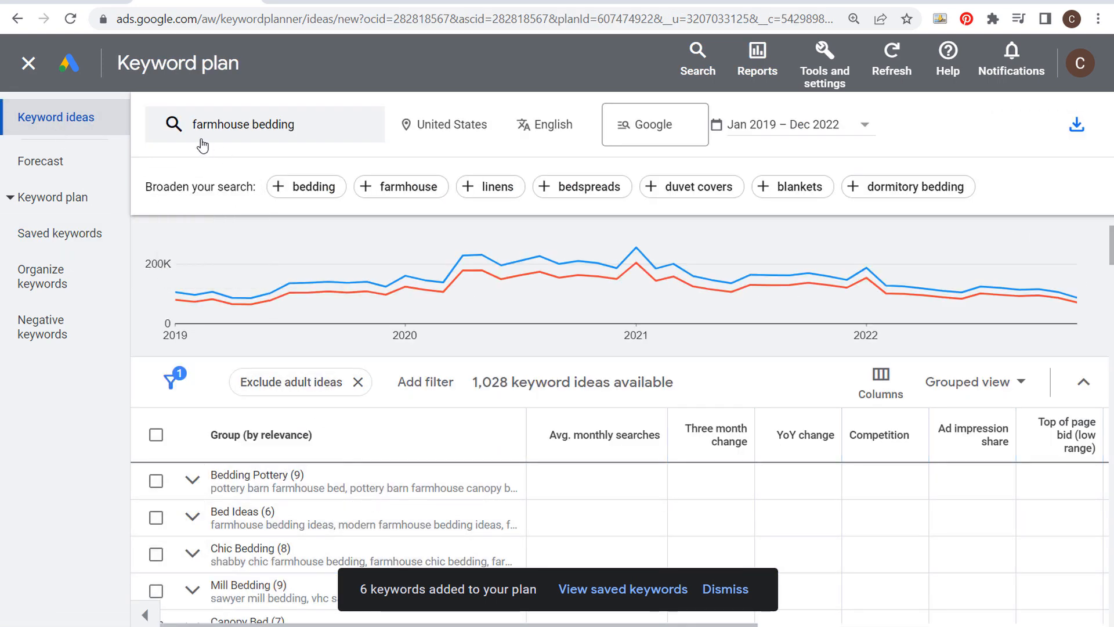
scroll(438, 475, "down", 4)
scroll(438, 475, "down", 10)
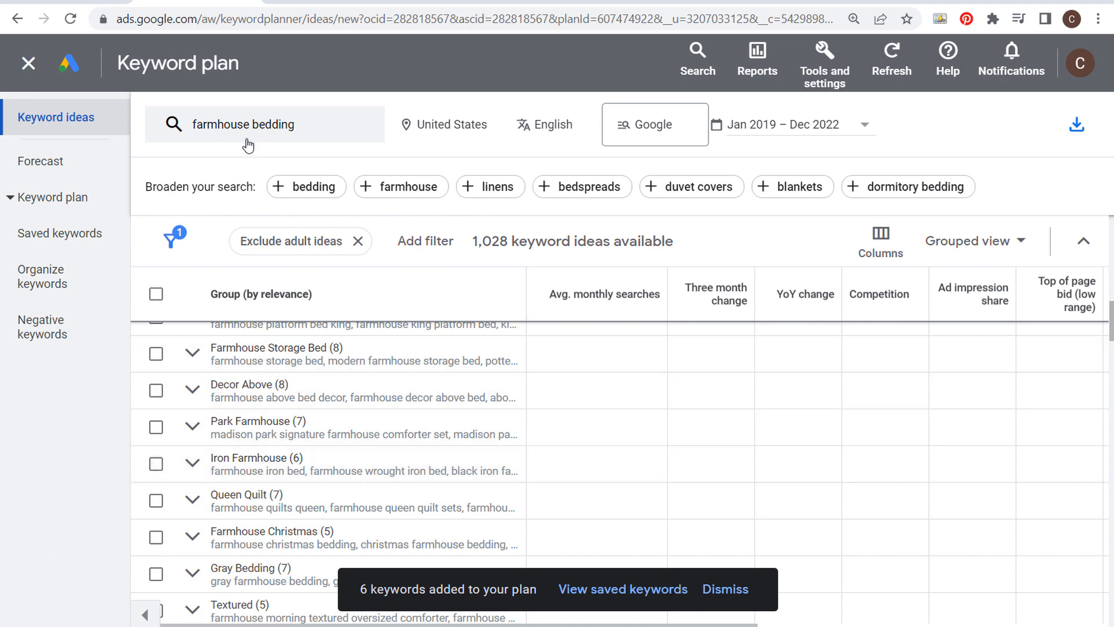
left_click(192, 354)
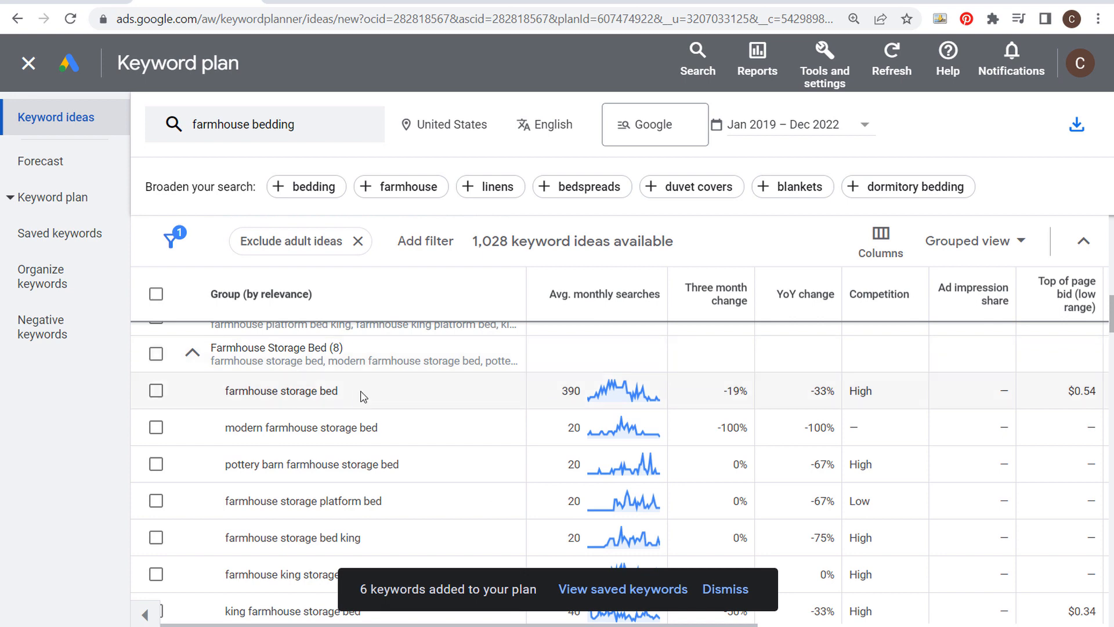
left_click_drag(368, 397, 214, 401)
left_click(390, 395)
left_click(192, 353)
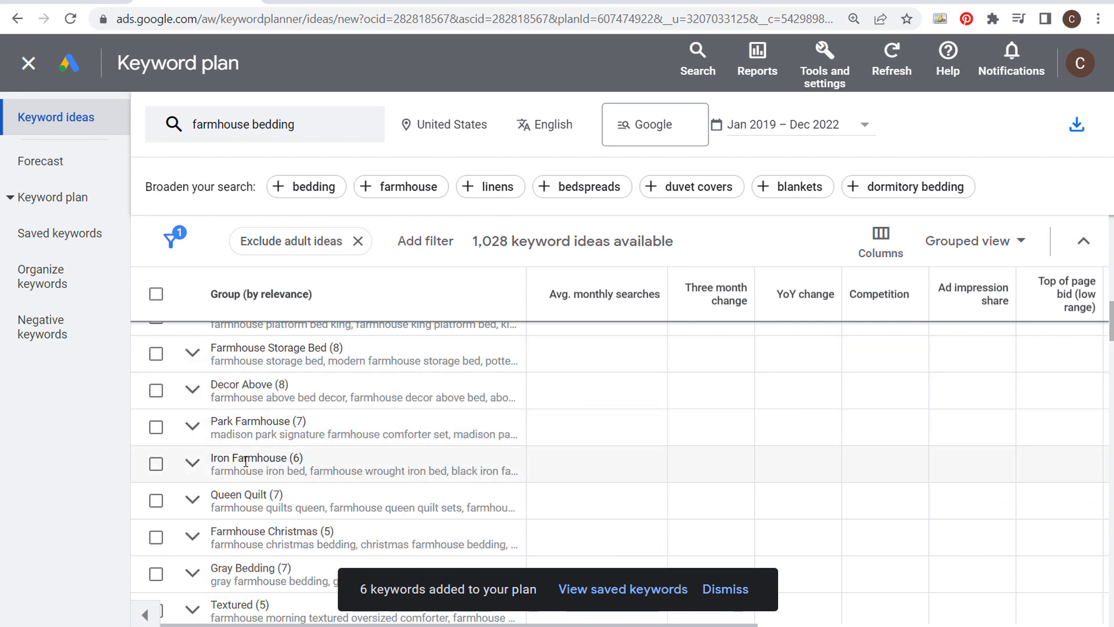
- Check the keywords in the Iron Farmhouse group, collapse it, and examine the Park Farmhouse group's keywords
left_click(192, 462)
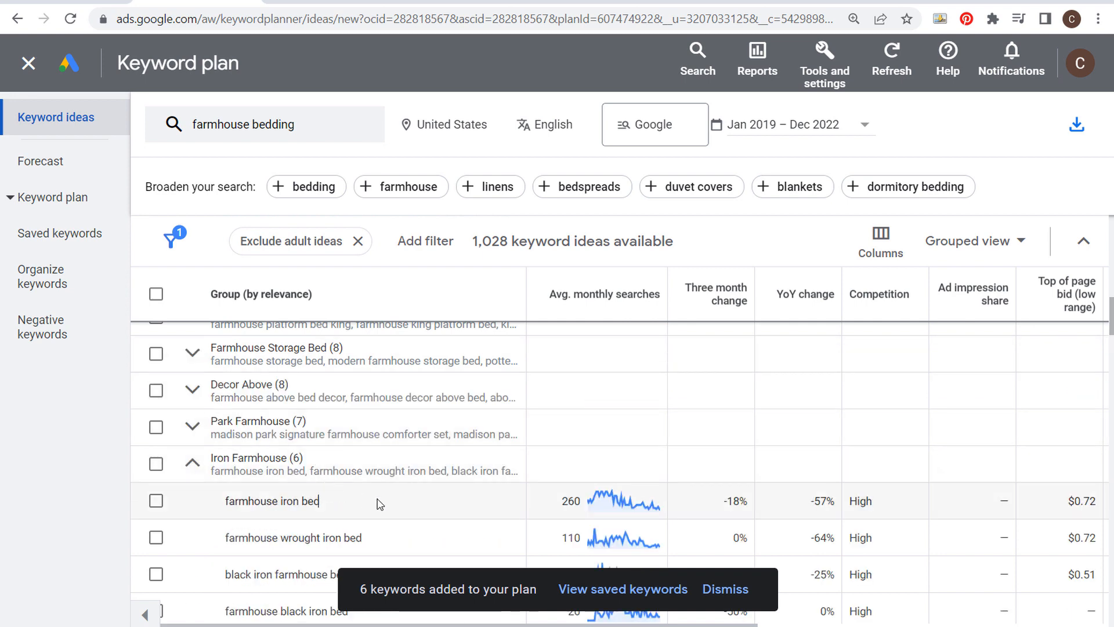
left_click(192, 463)
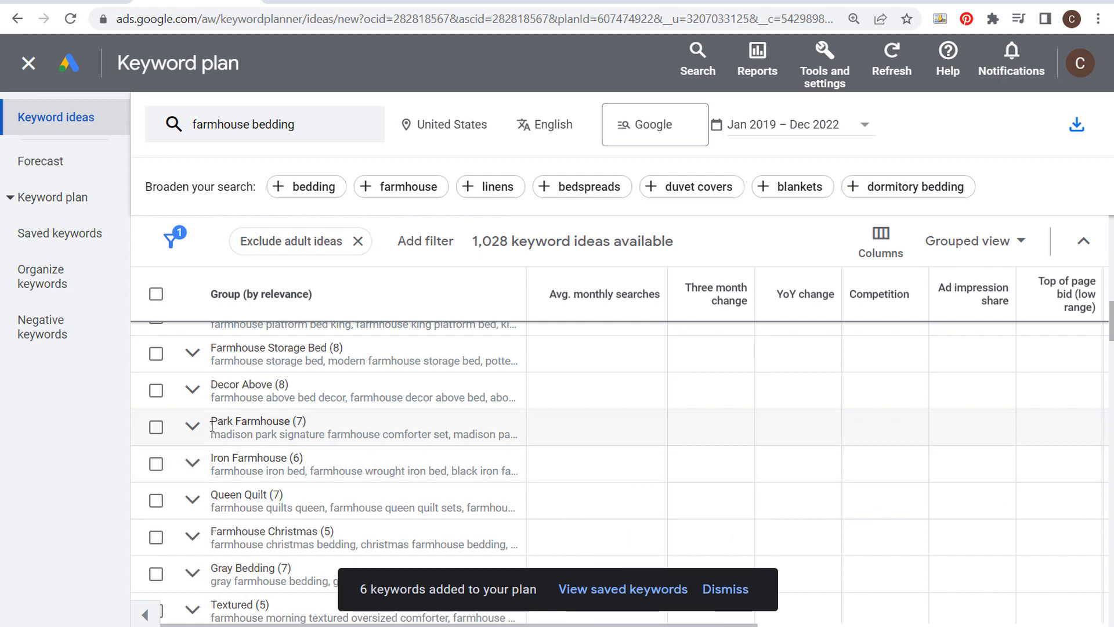
left_click(192, 425)
left_click_drag(225, 464, 476, 465)
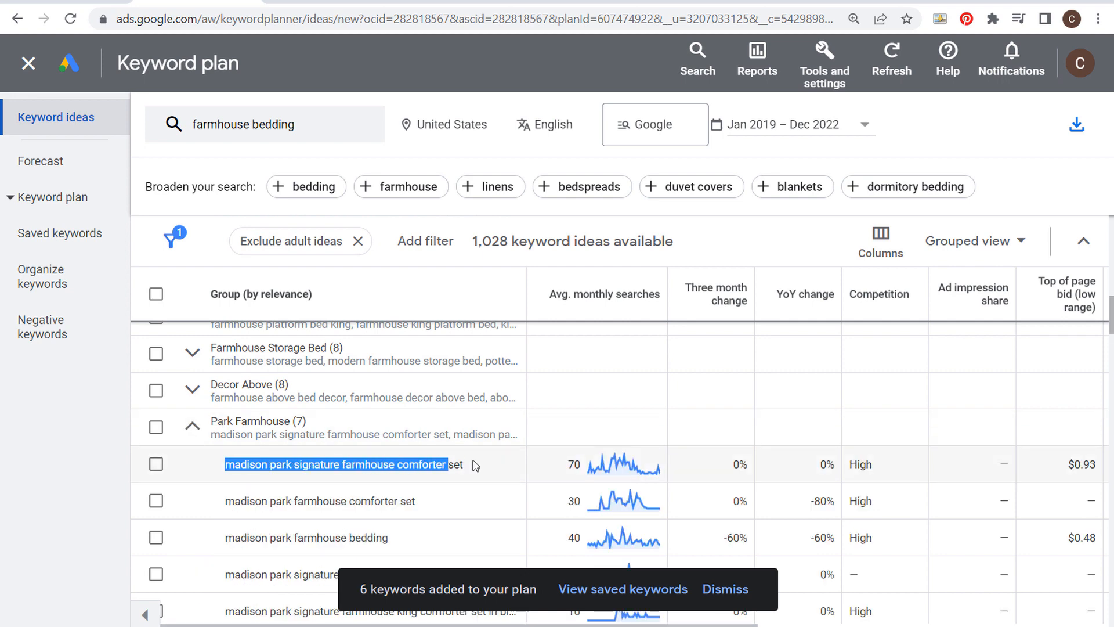
- Collapse the Park Farmhouse group and switch the farmhouse bedding ideas from Grouped view to Keyword view
left_click(481, 465)
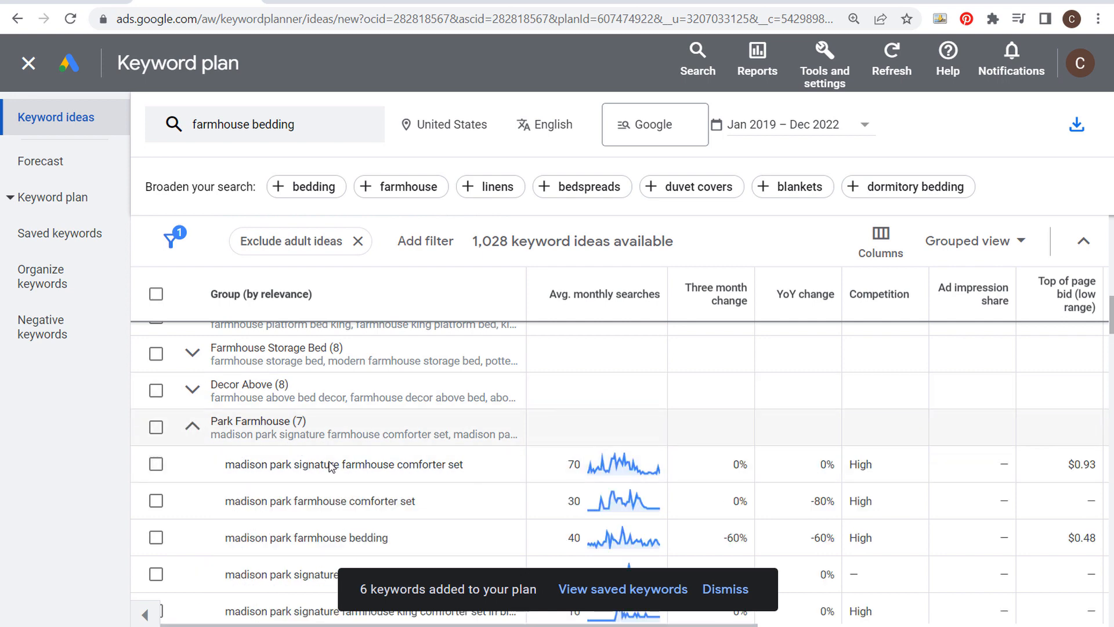
left_click(192, 427)
scroll(199, 433, "up", 4)
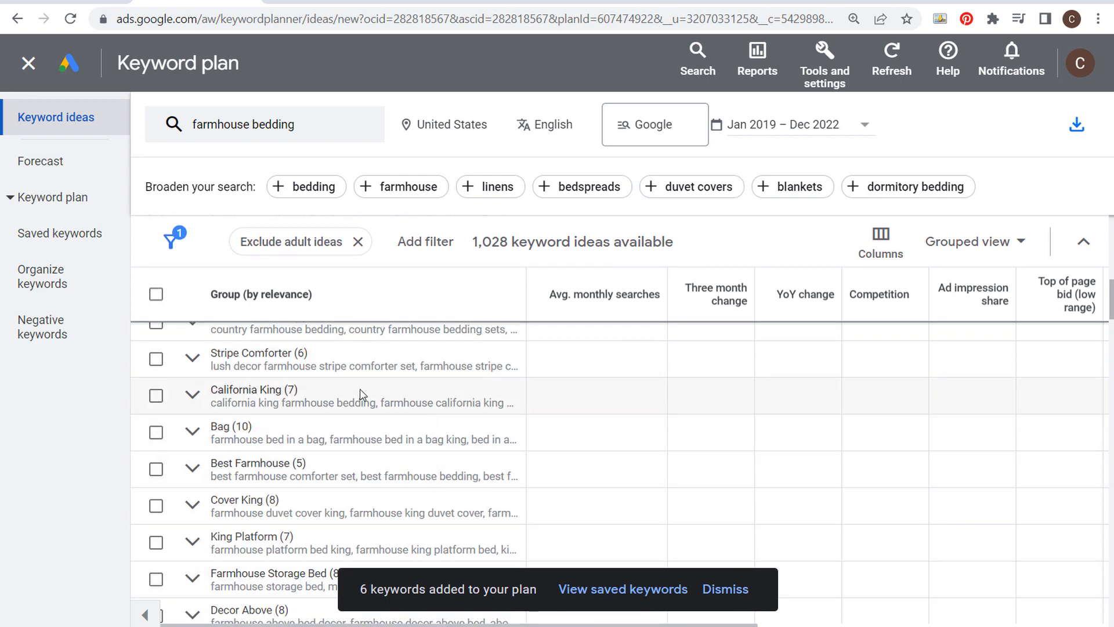
scroll(347, 406, "up", 2)
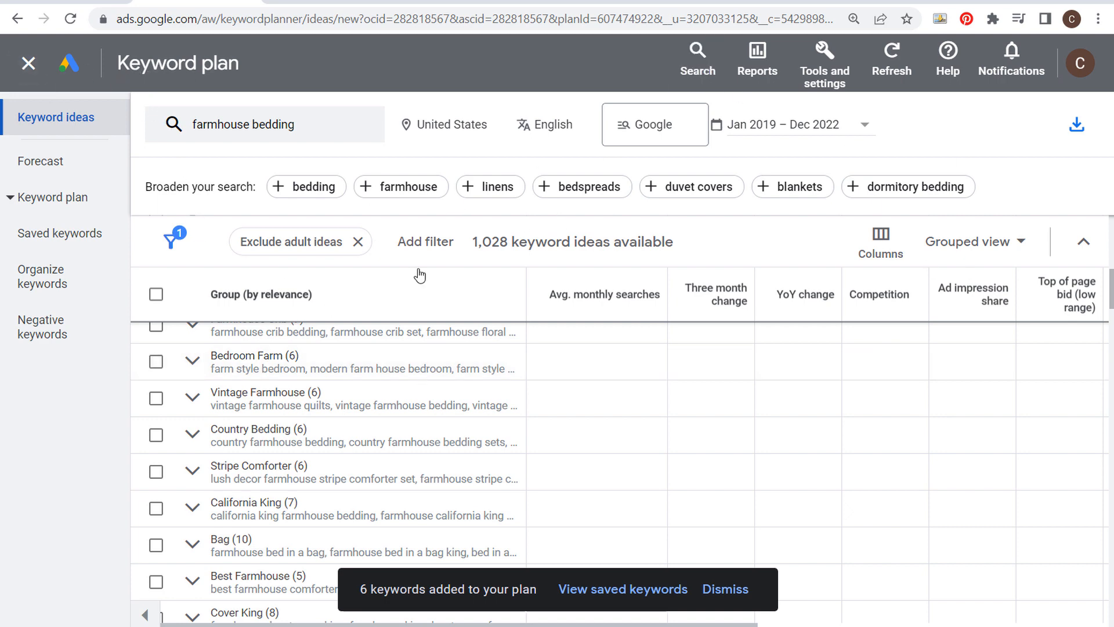
scroll(418, 273, "up", 5)
left_click(1011, 503)
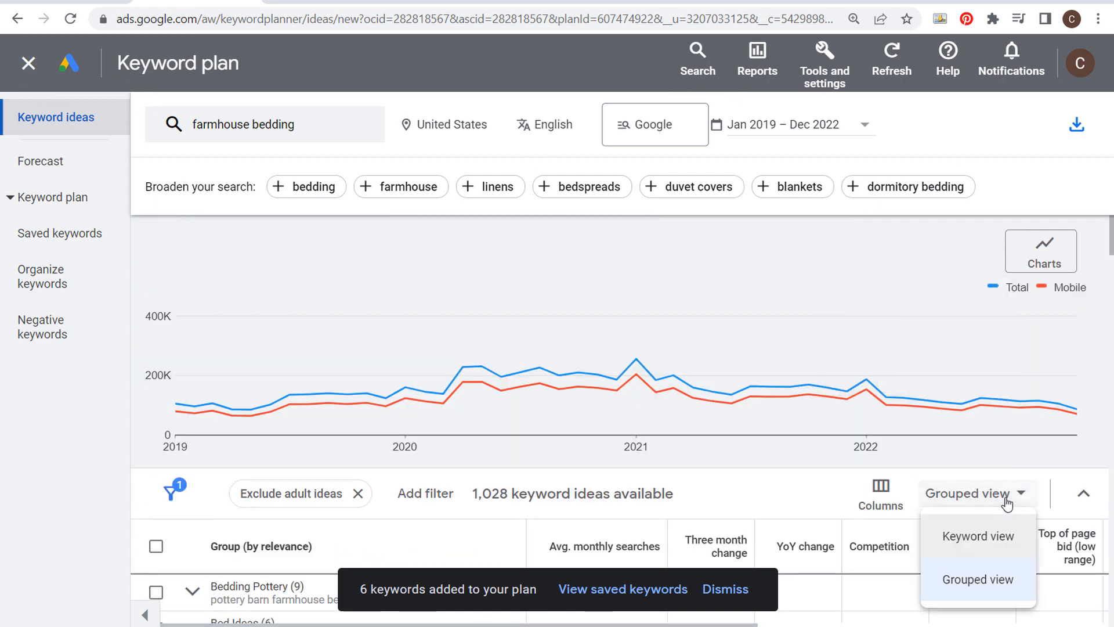
left_click(1000, 537)
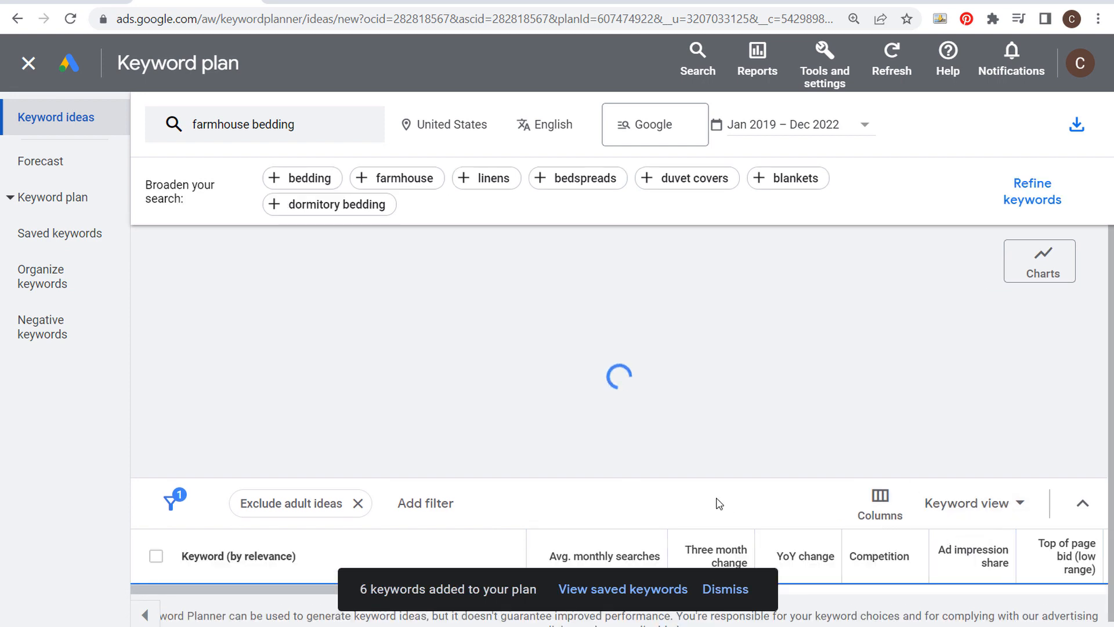
scroll(1043, 378, "down", 2)
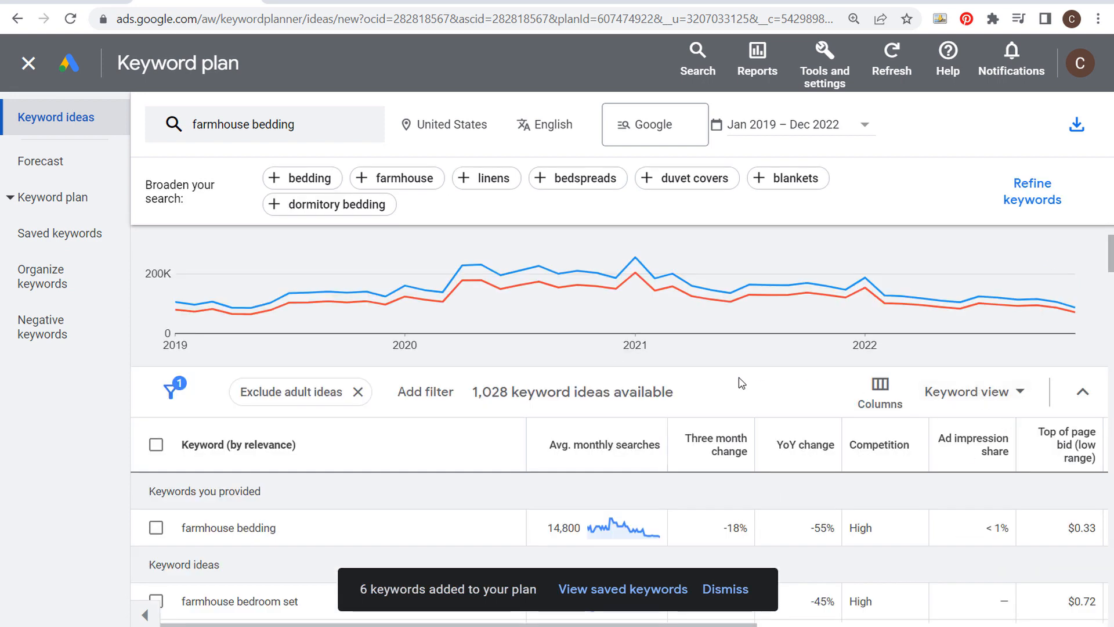
scroll(739, 387, "down", 2)
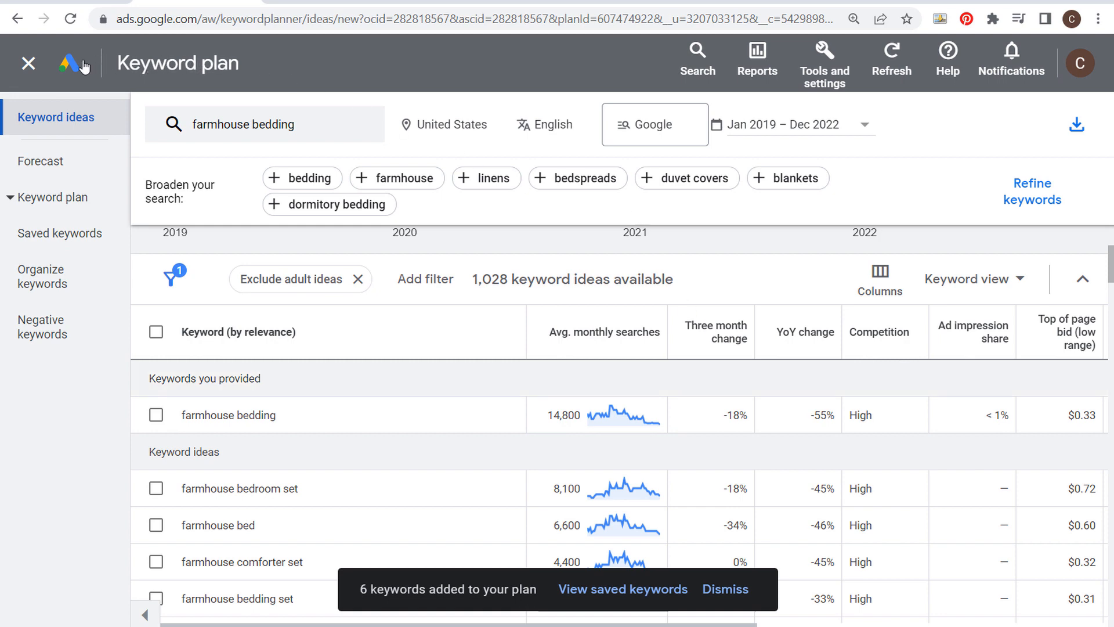
- Close the keyword plan, dismiss the added-keywords notification, and open Get search volume and forecasts
left_click(29, 63)
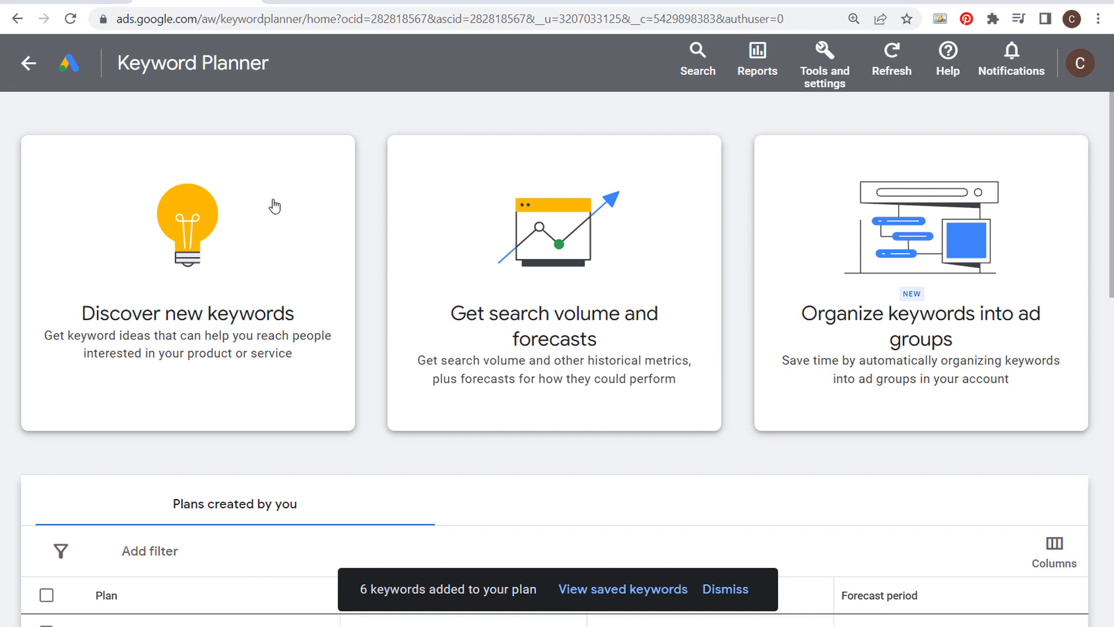
left_click(741, 589)
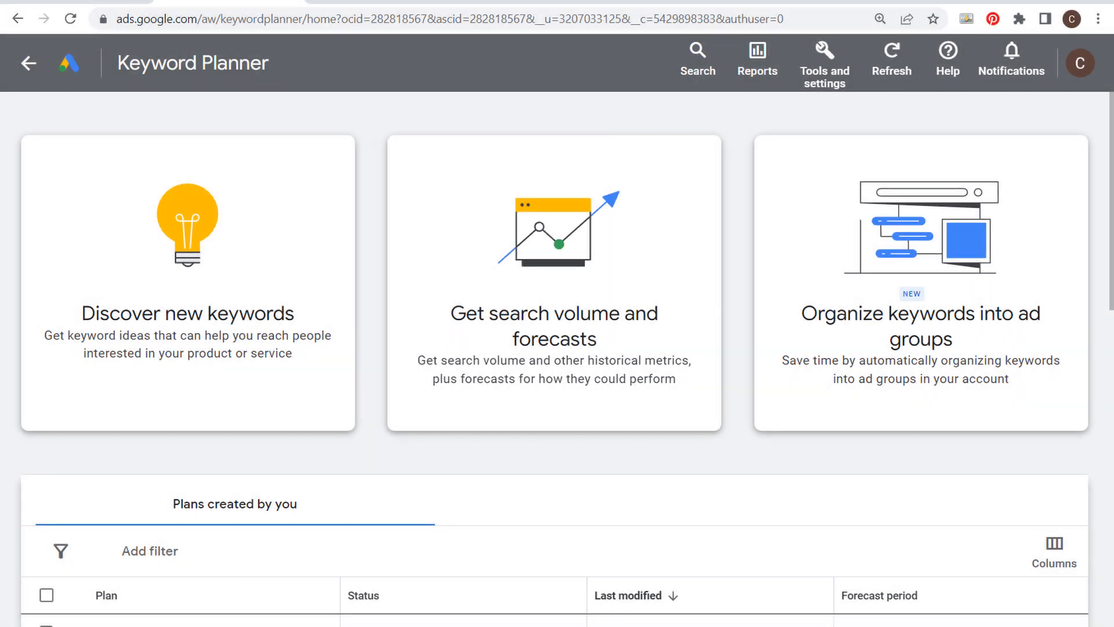
left_click(473, 273)
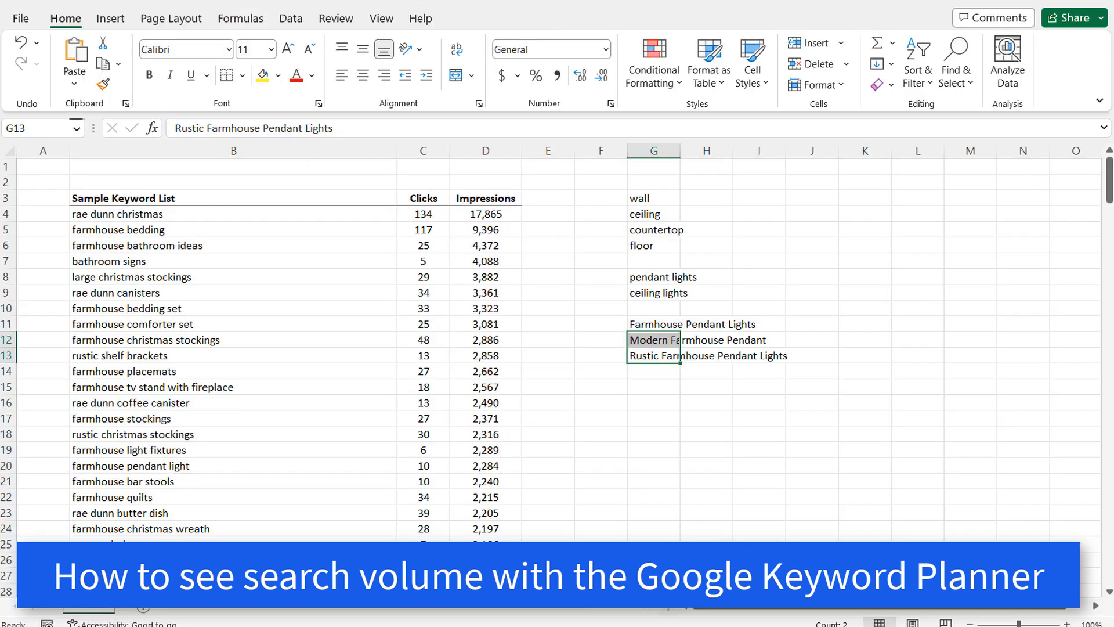
- Examine the keywords and impressions in the Sample Keyword List of the Excel sheet
left_click(188, 218)
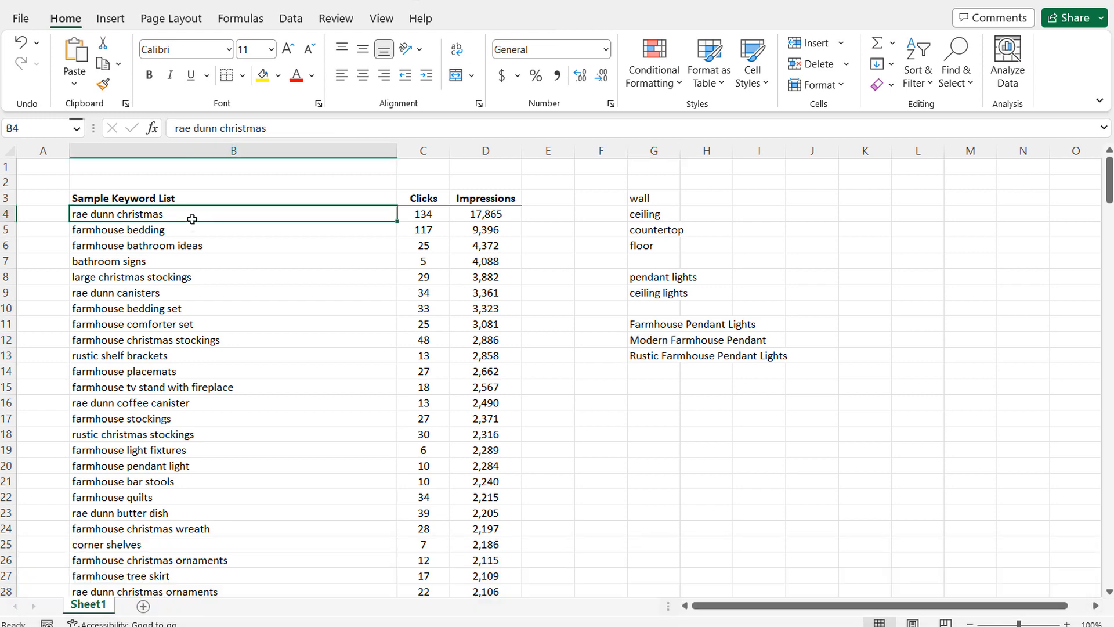
left_click_drag(193, 219, 186, 450)
left_click(197, 311)
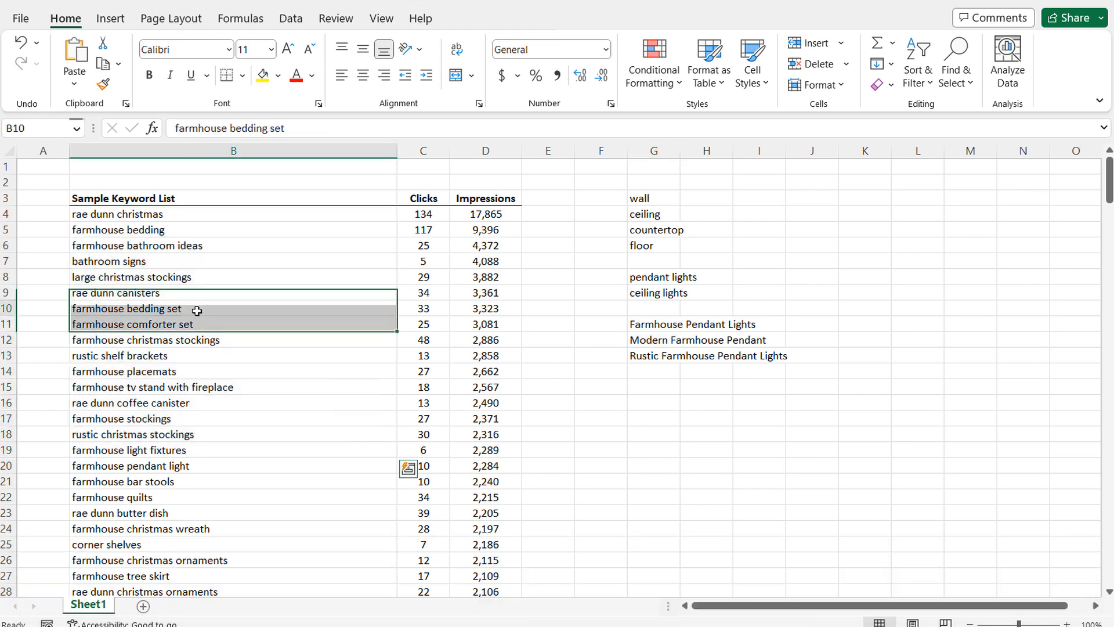
left_click_drag(493, 215, 498, 413)
left_click(243, 277)
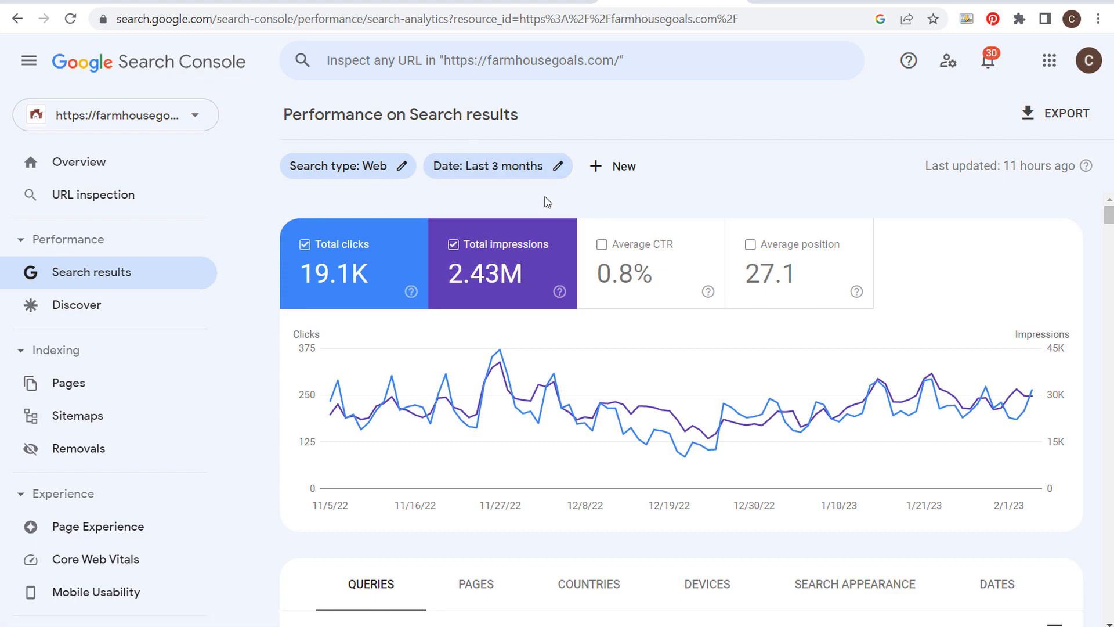
- Review the top queries with their clicks and impressions in Search Console, down to the end of the list
scroll(273, 307, "down", 4)
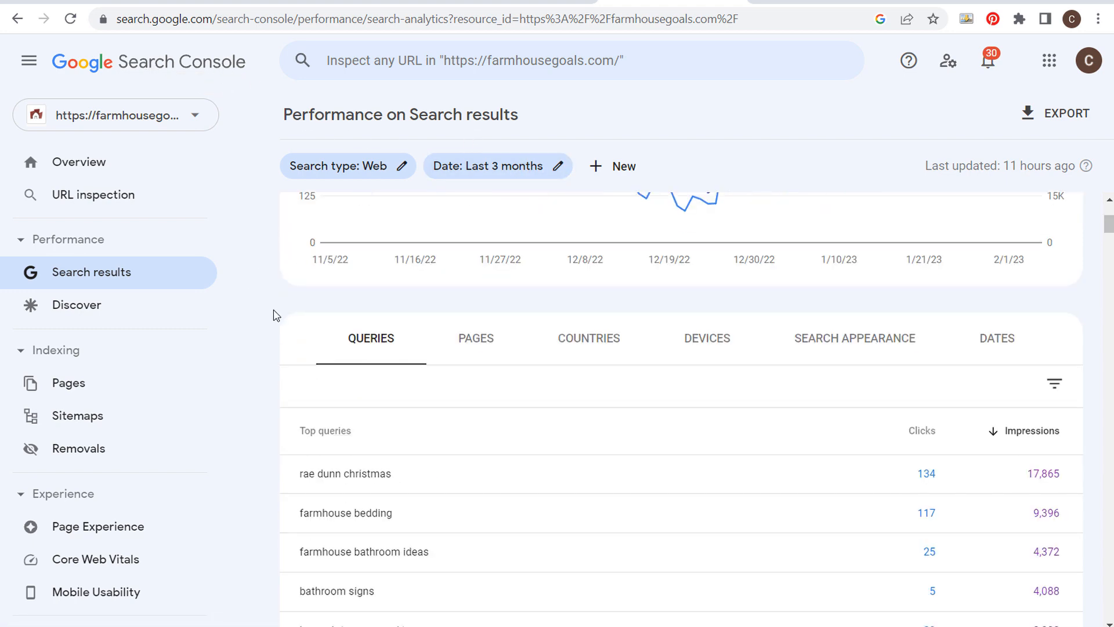
scroll(828, 276, "down", 3)
left_click_drag(1105, 231, 1102, 620)
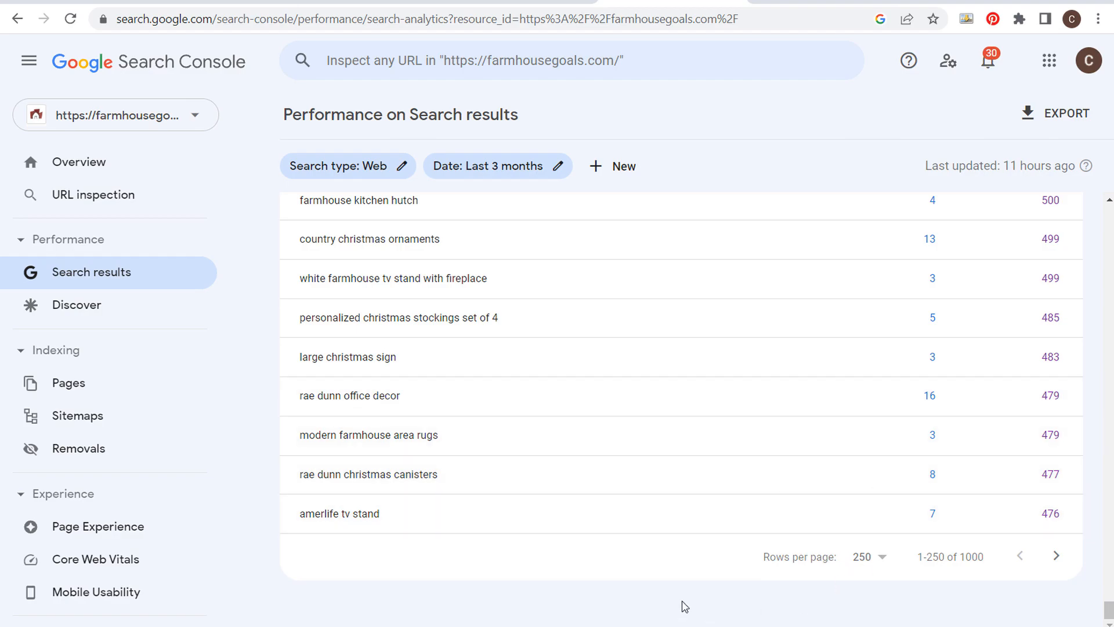
- Switch to Excel and copy all keywords in the Sample Keyword List, from B4 through B253
key("alt+Tab")
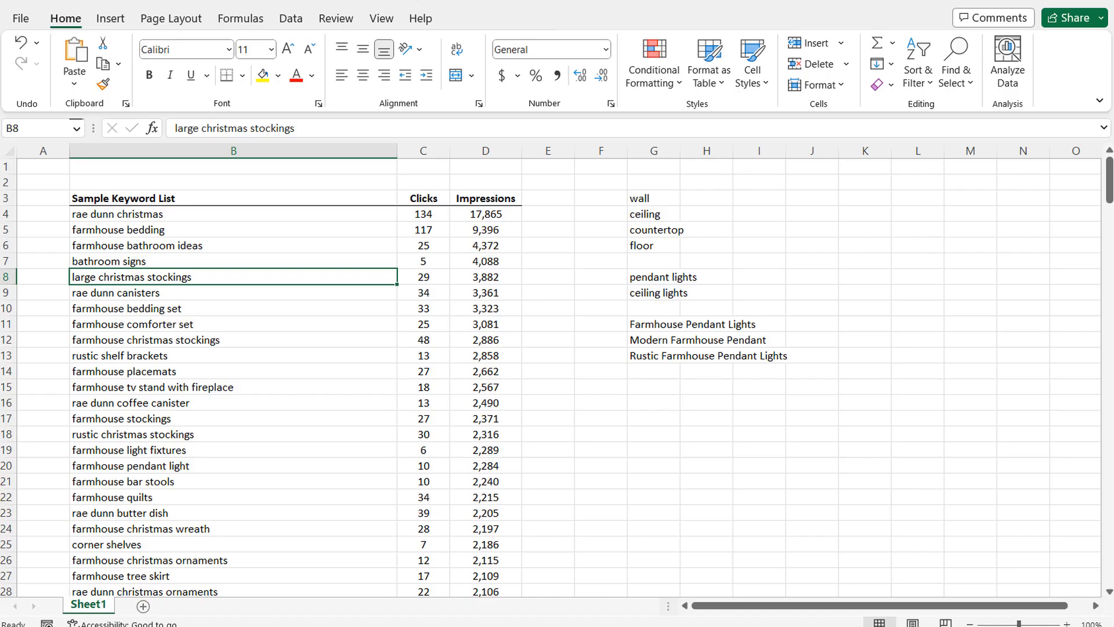
left_click(260, 214)
key("ctrl+shift+Down")
key("ctrl+c")
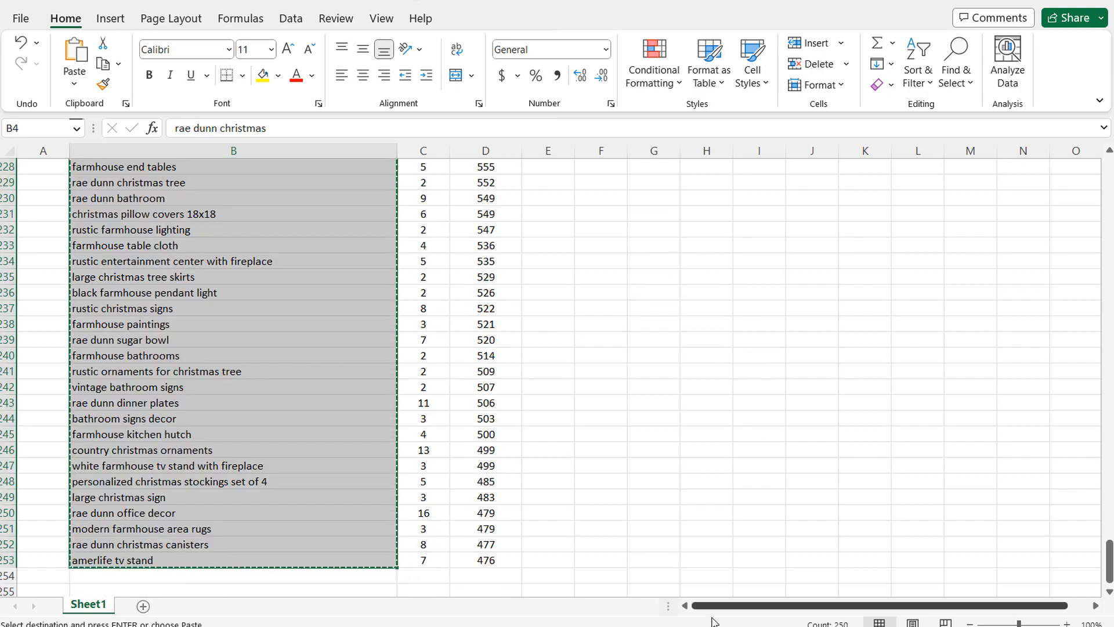
- Switch to Keyword Planner, paste the copied keywords into Get search volume and forecasts without the trailing blank line, and submit them
key("alt+Tab")
left_click(238, 1)
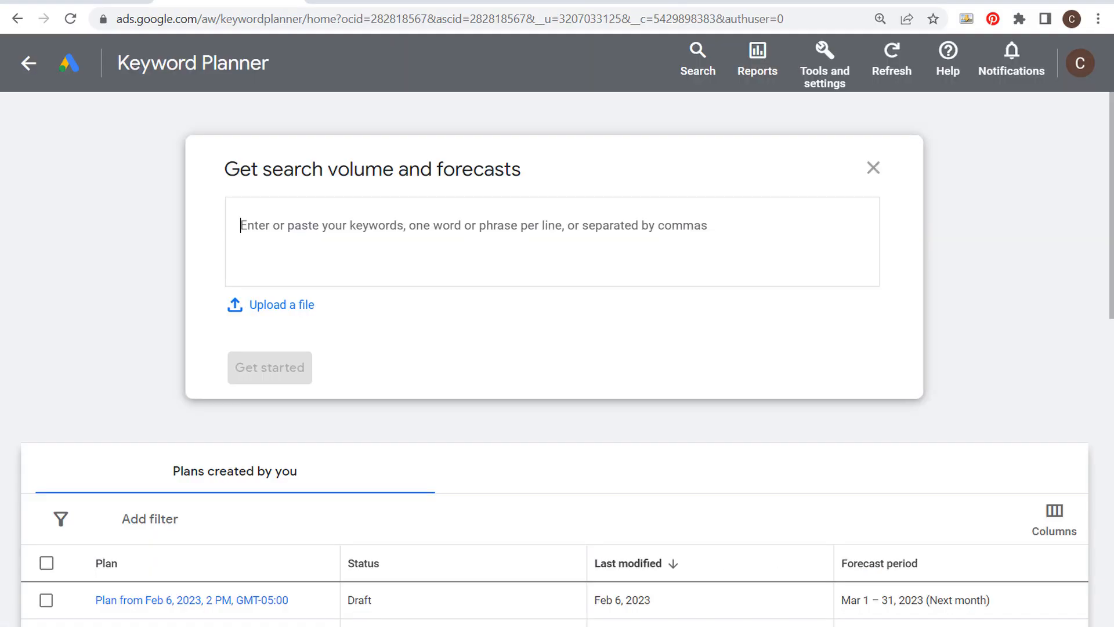
left_click(873, 168)
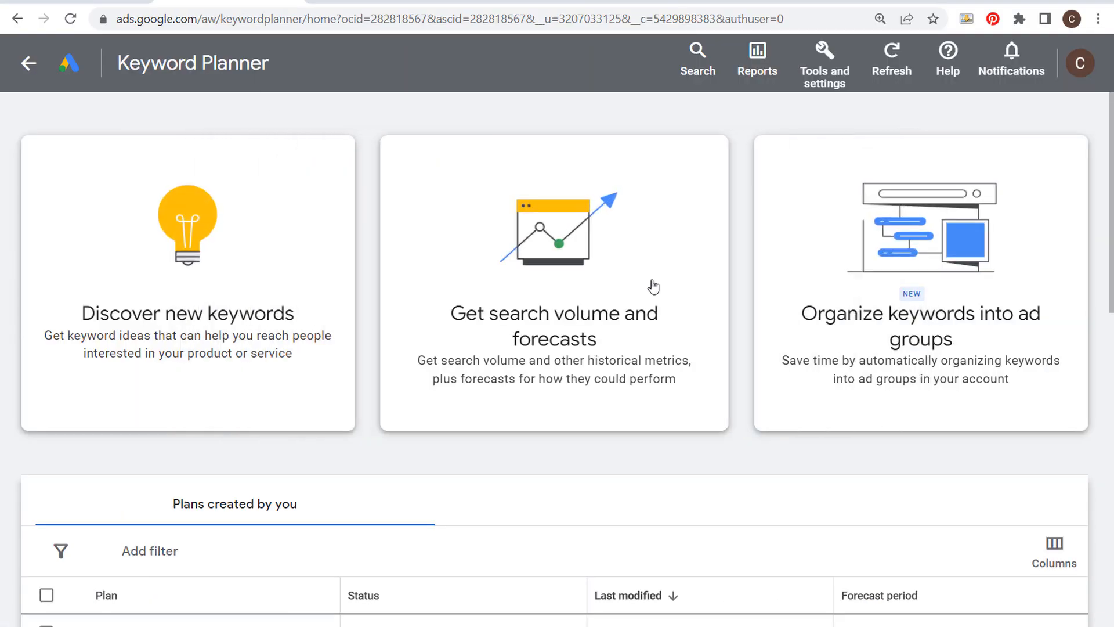
left_click(645, 264)
key("ctrl+v")
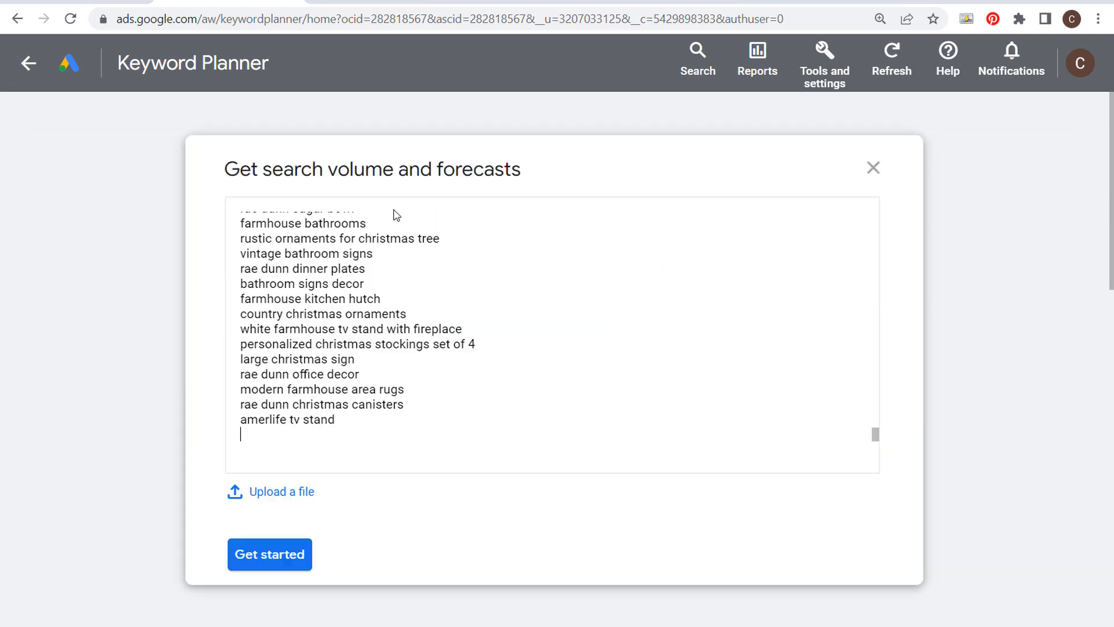
key("BackSpace")
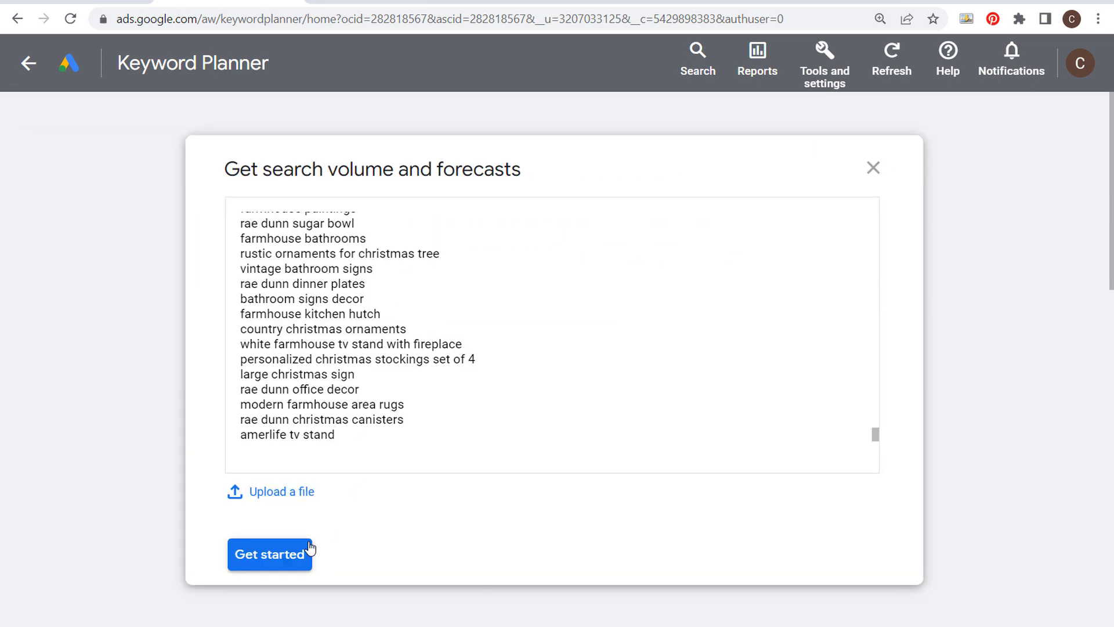
left_click(288, 552)
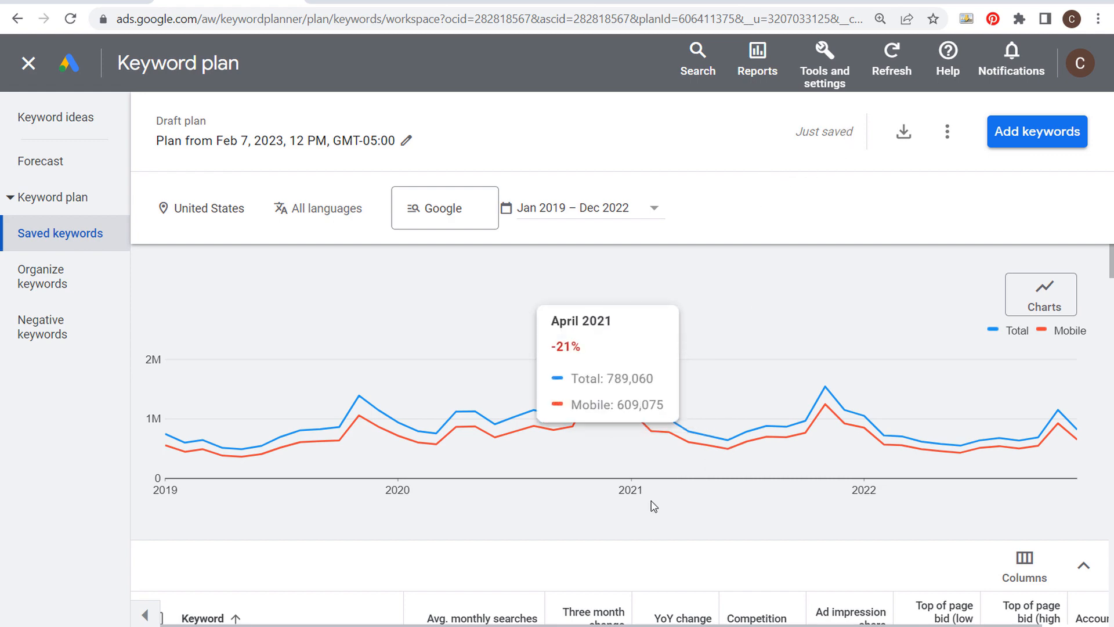
- Sort the plan's saved keywords by average monthly searches in descending order and review the highest-volume ones
scroll(650, 502, "down", 4)
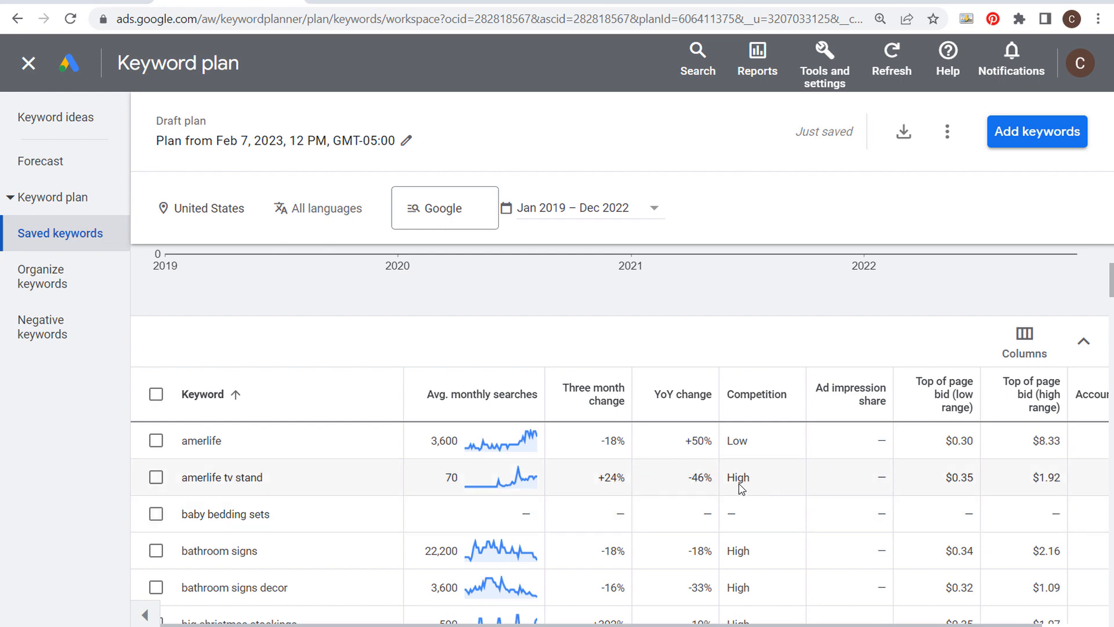
scroll(738, 478, "down", 2)
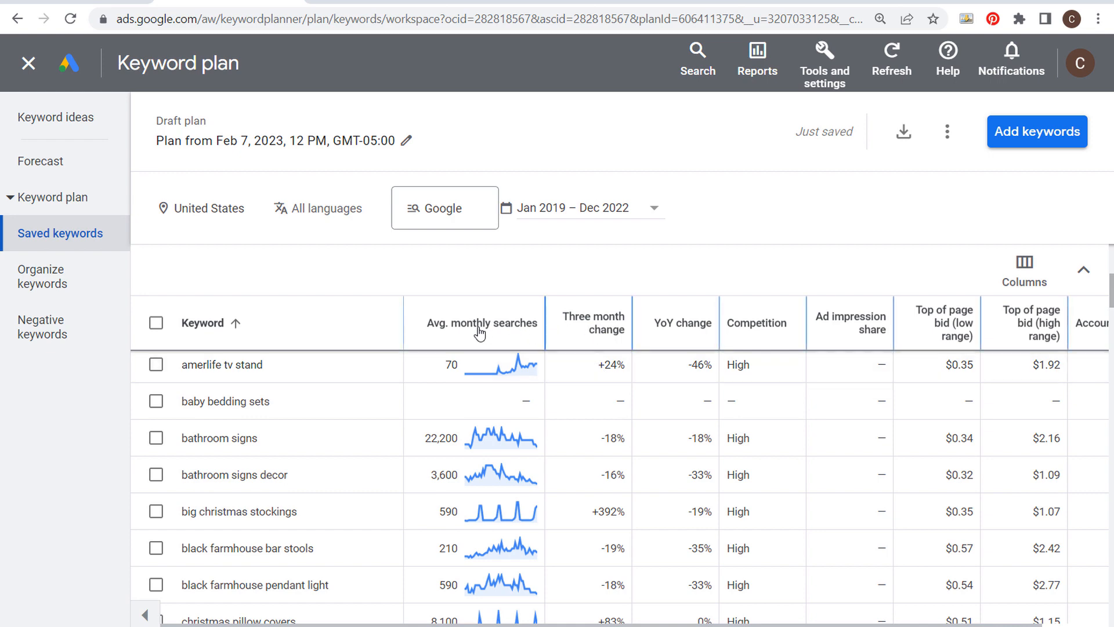
left_click(433, 316)
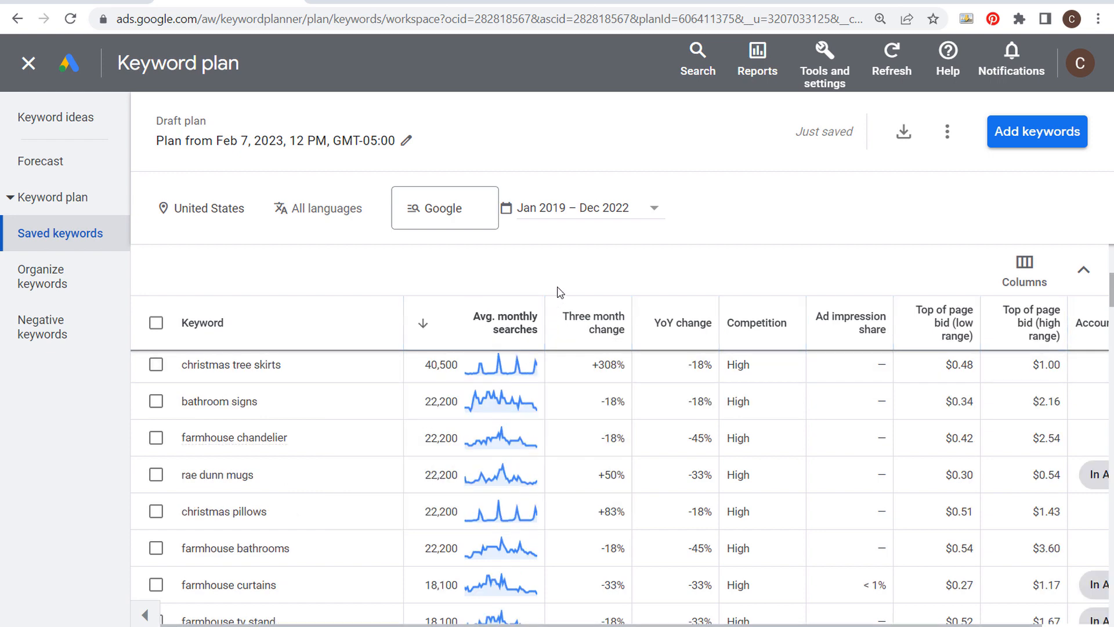
scroll(571, 433, "up", 2)
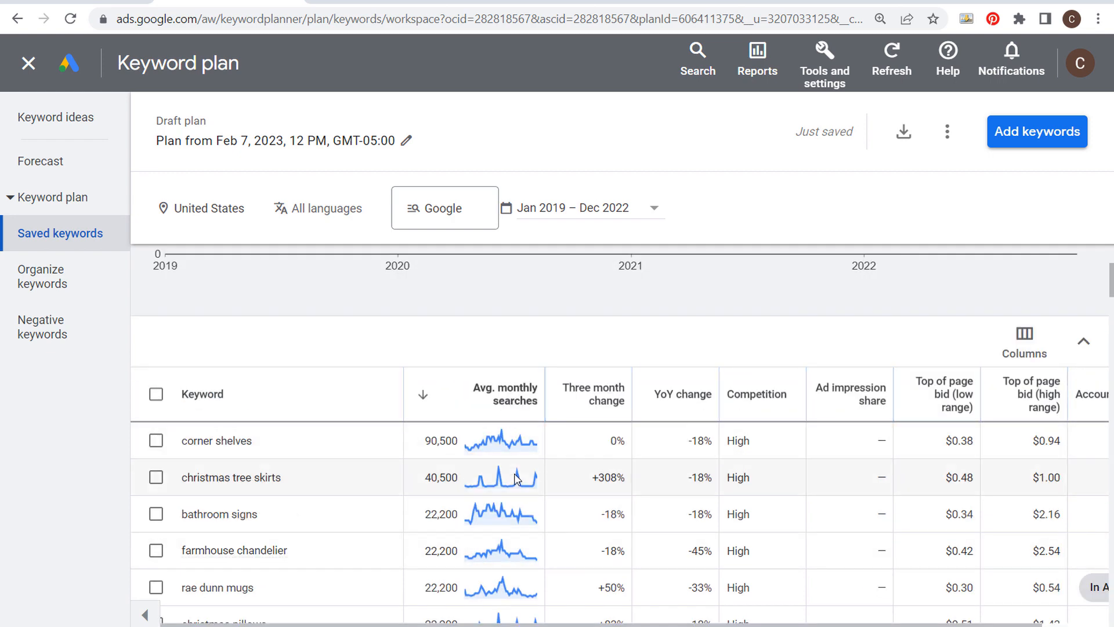
scroll(508, 473, "down", 4)
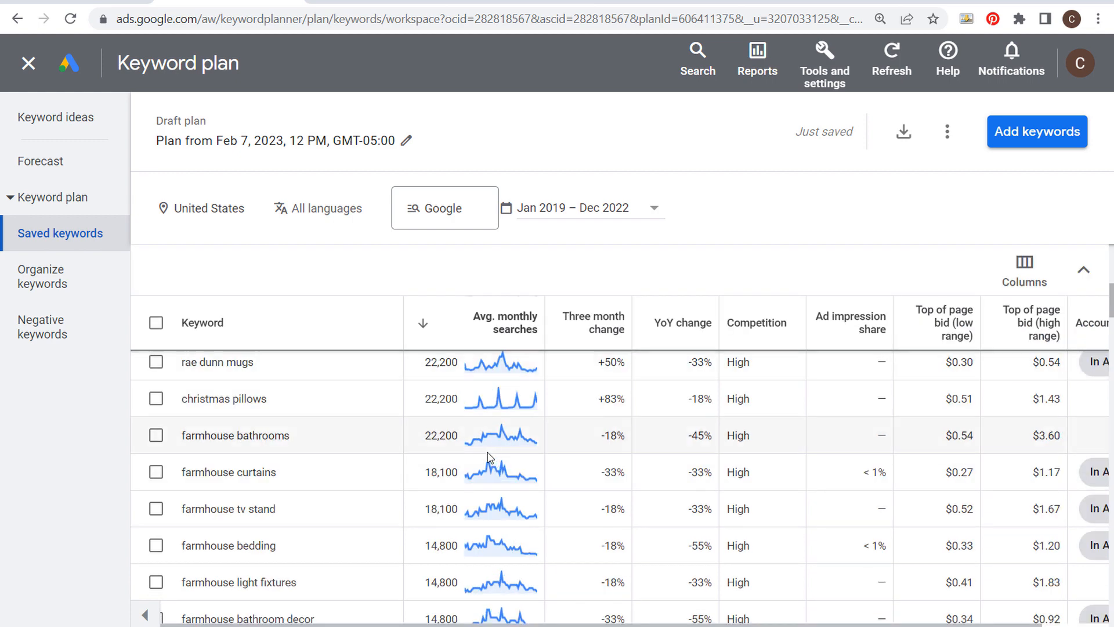
- Switch to Search Console and look back up the query list around "farmhouse floor lamps"
left_click(730, 5)
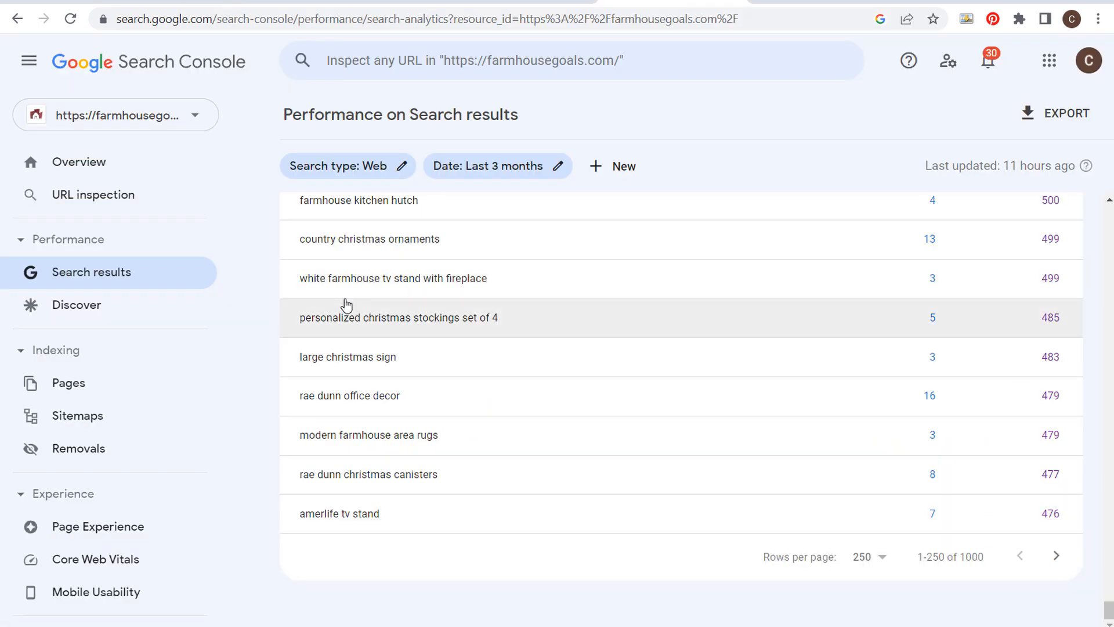
scroll(596, 351, "up", 5)
scroll(597, 351, "up", 20)
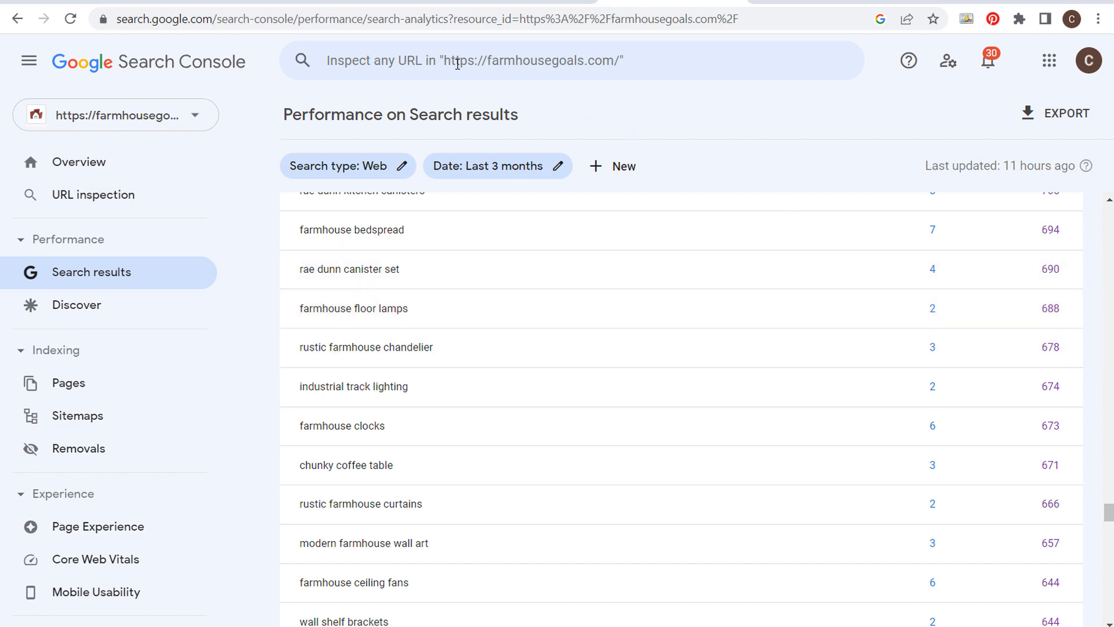
- Return to Keyword Planner, search the saved keywords page for "floor lam", and switch back to Search Console to compare
left_click(255, 3)
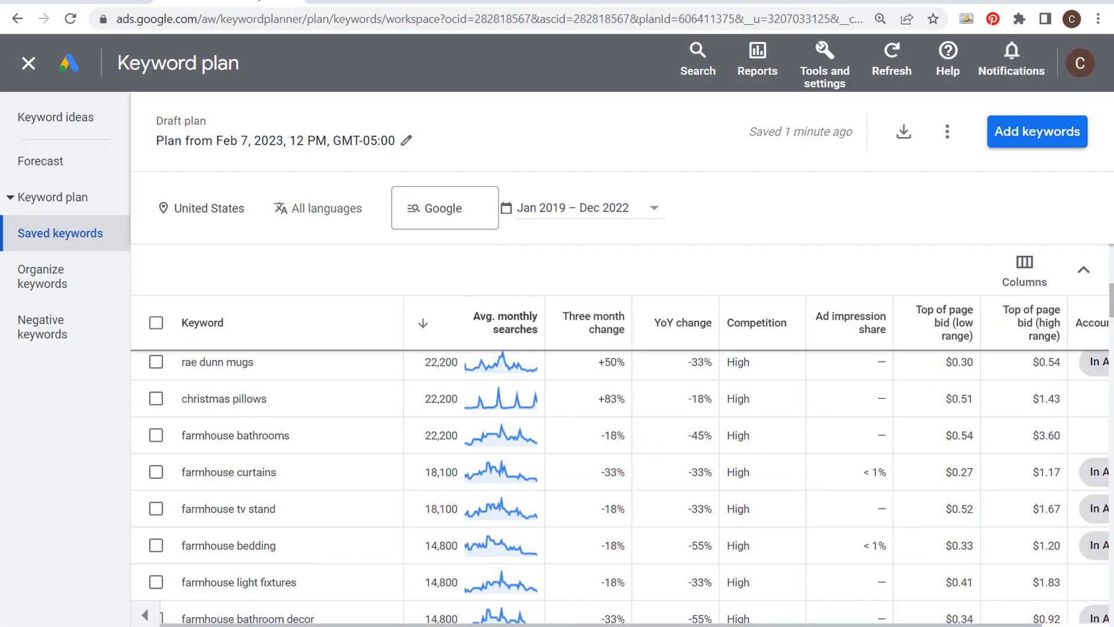
scroll(714, 452, "down", 8)
scroll(722, 430, "down", 5)
scroll(707, 360, "up", 3)
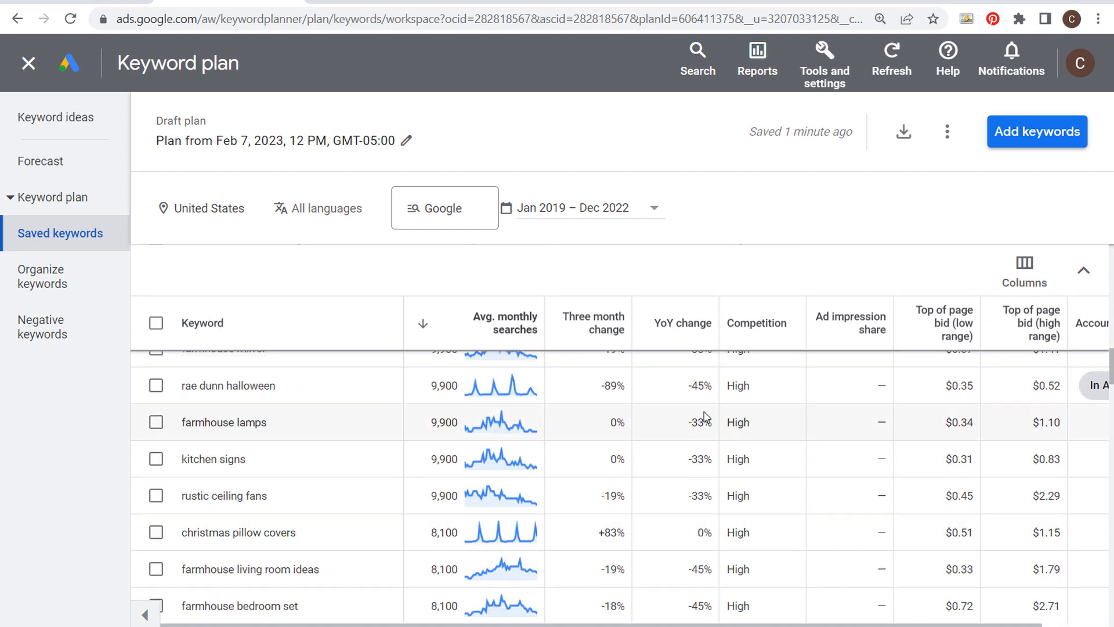
key("ctrl+f")
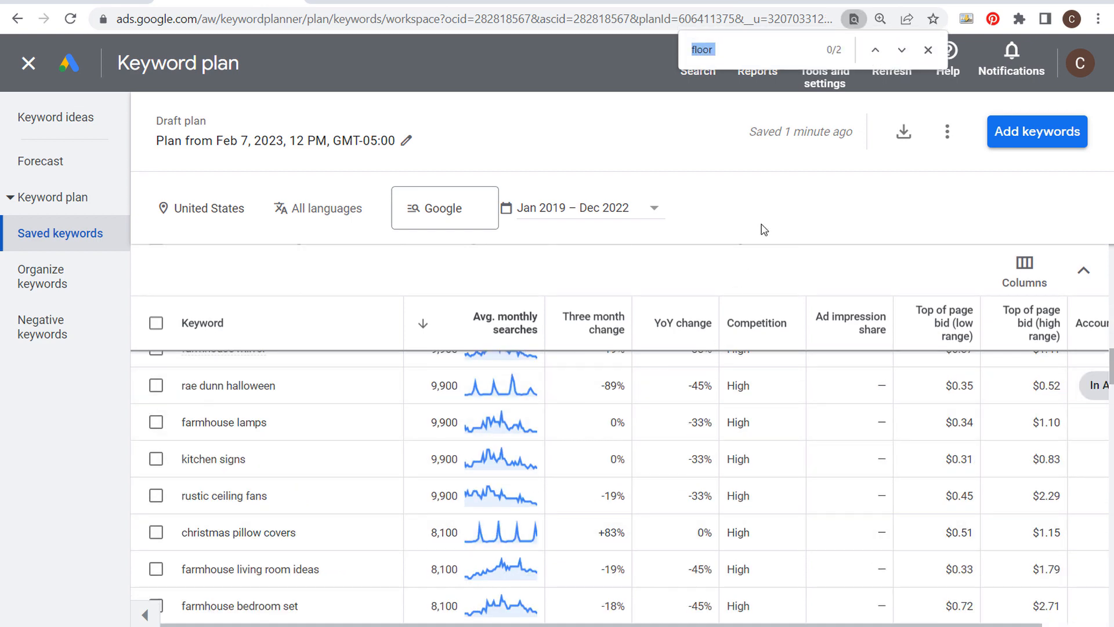
type("floor lams")
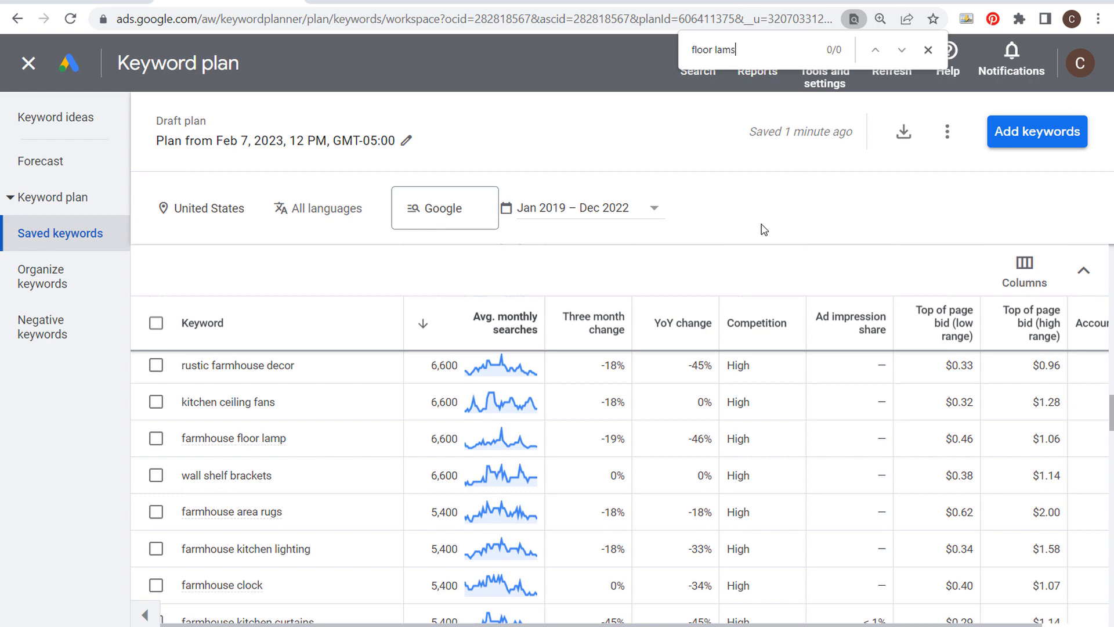
key("BackSpace")
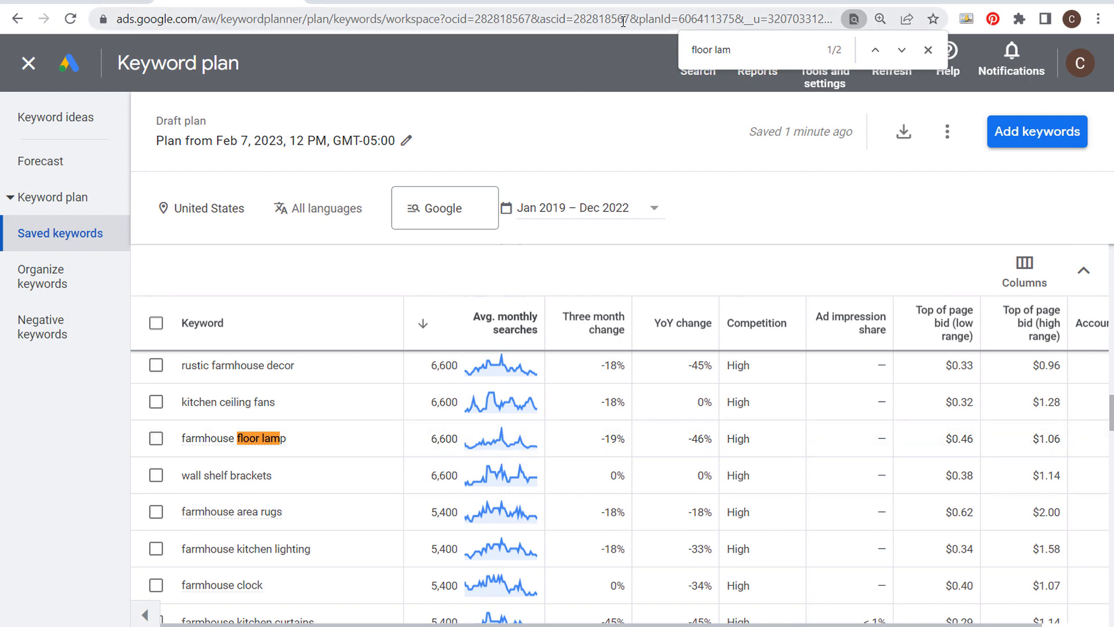
left_click(634, 2)
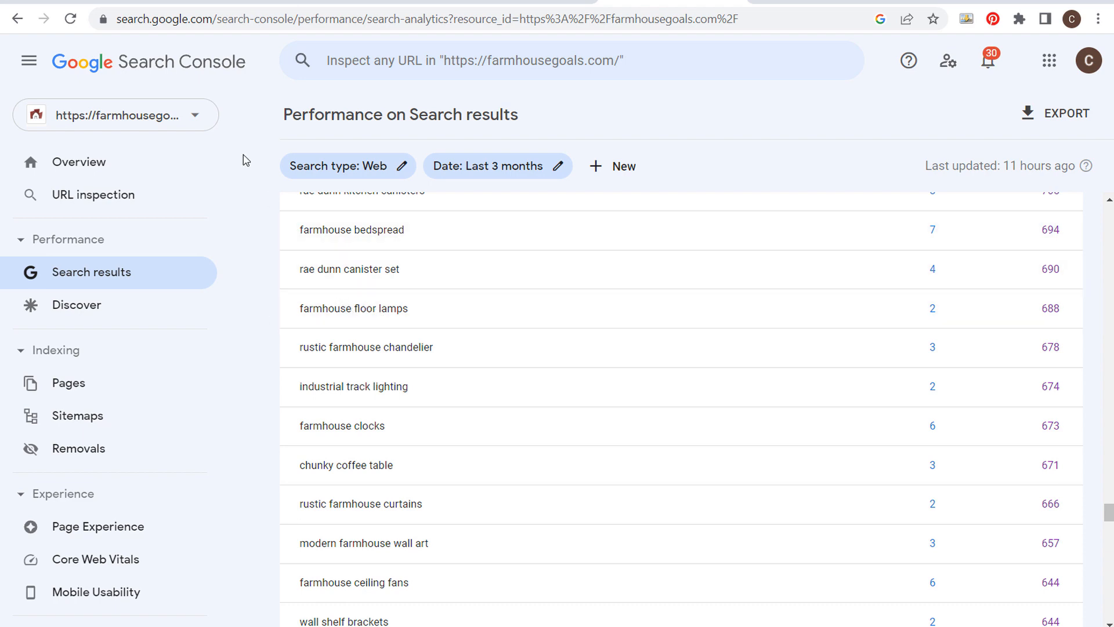
- Return to Keyword Planner and open the plan's forecast for all saved keywords
left_click(196, 7)
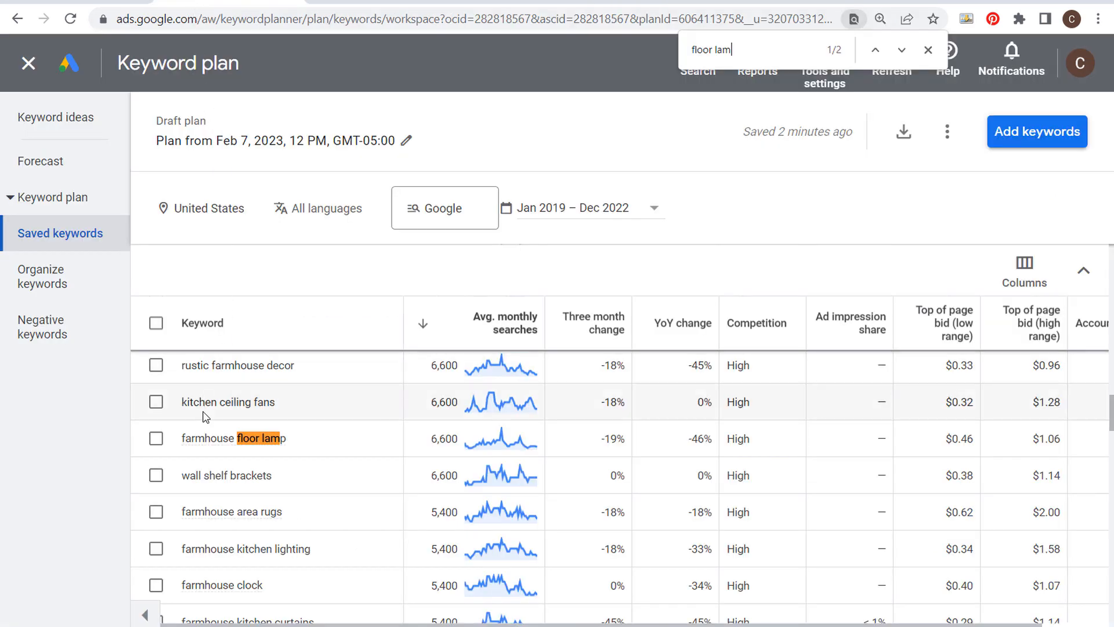
mouse_move(198, 444)
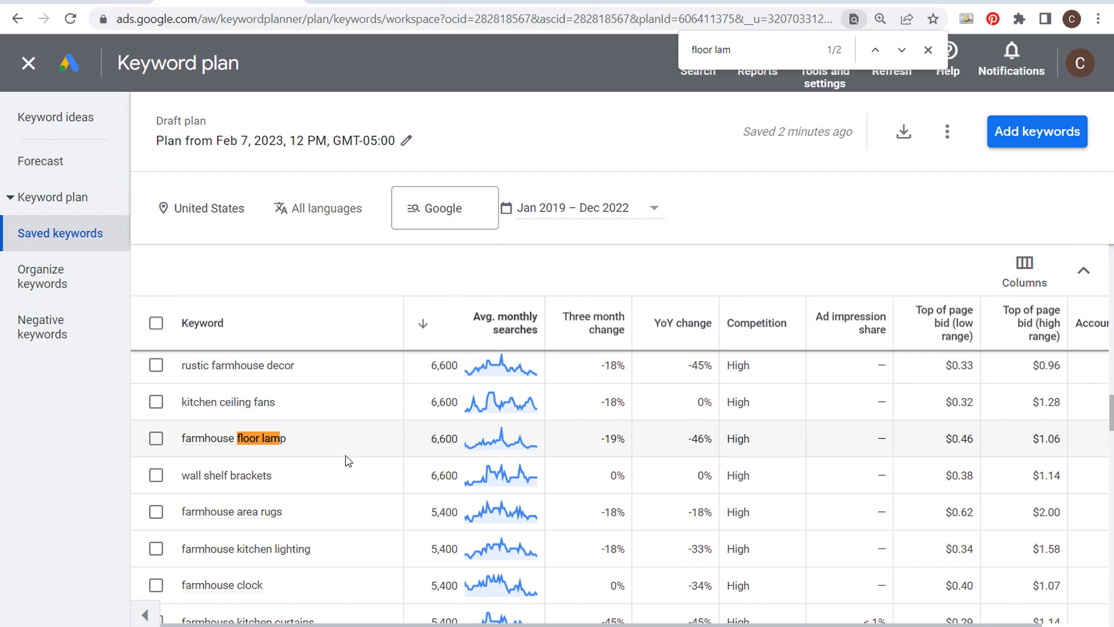
left_click(51, 166)
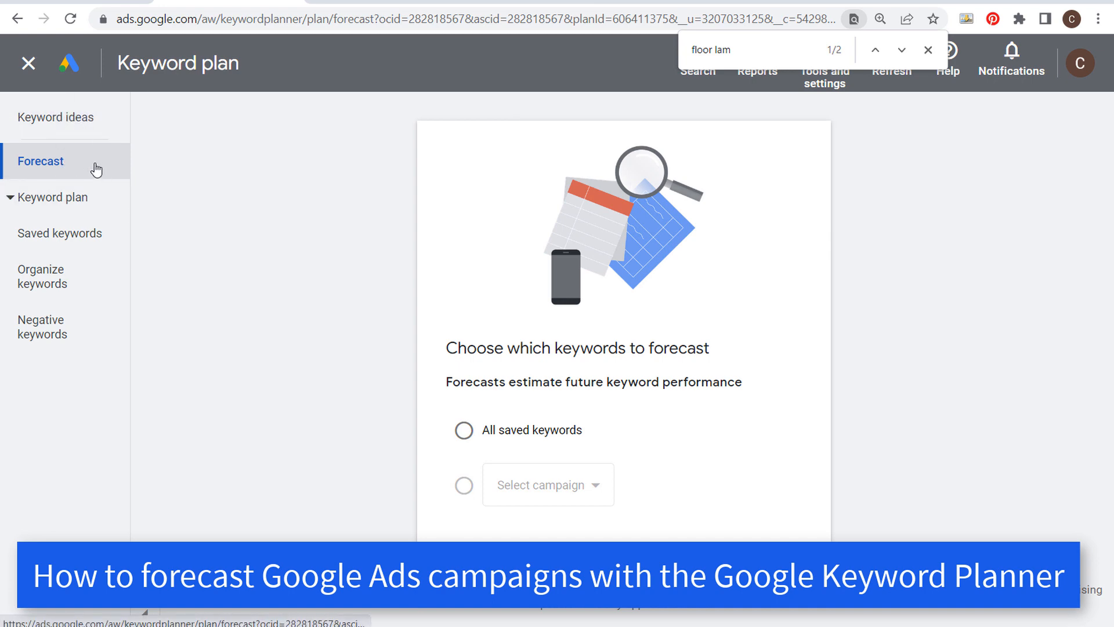
left_click(464, 431)
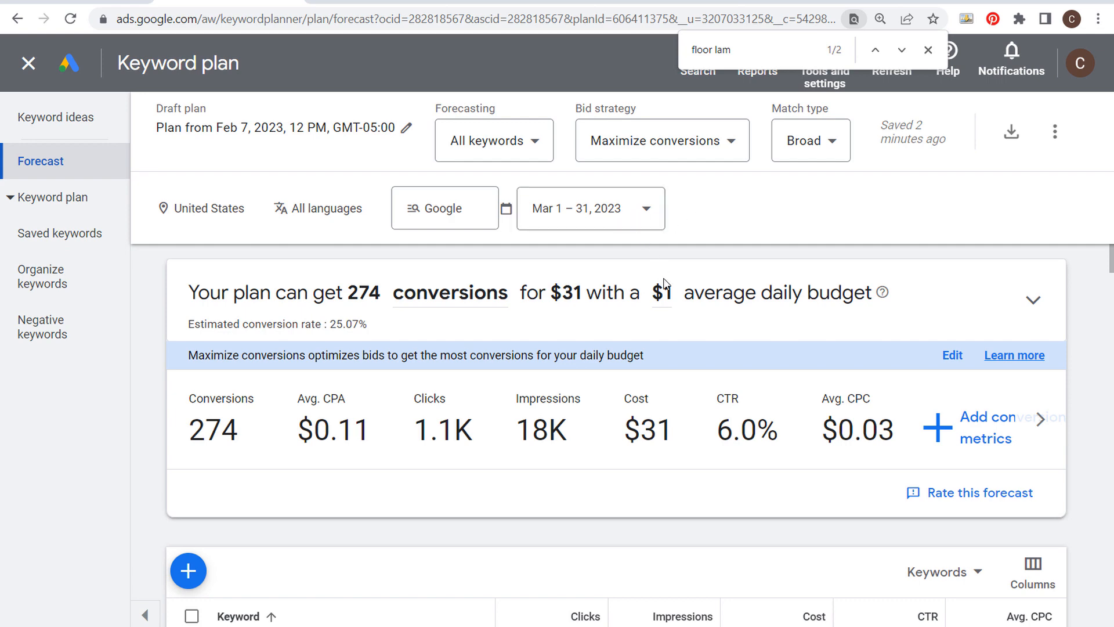
- Set the forecast's average daily budget to $50
left_click(667, 299)
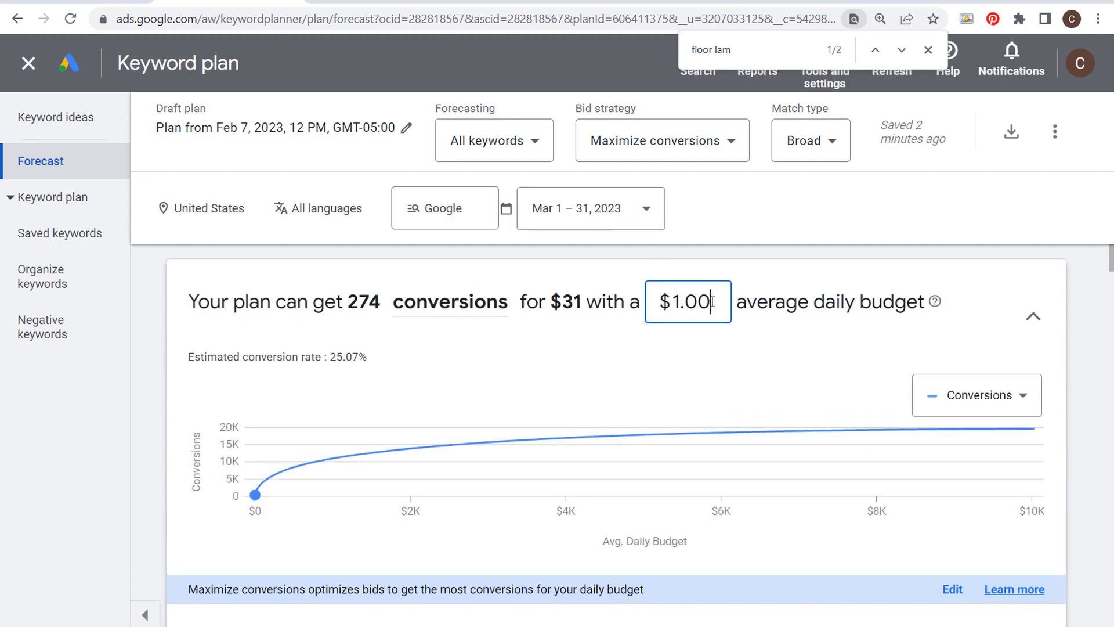
left_click_drag(713, 302, 672, 306)
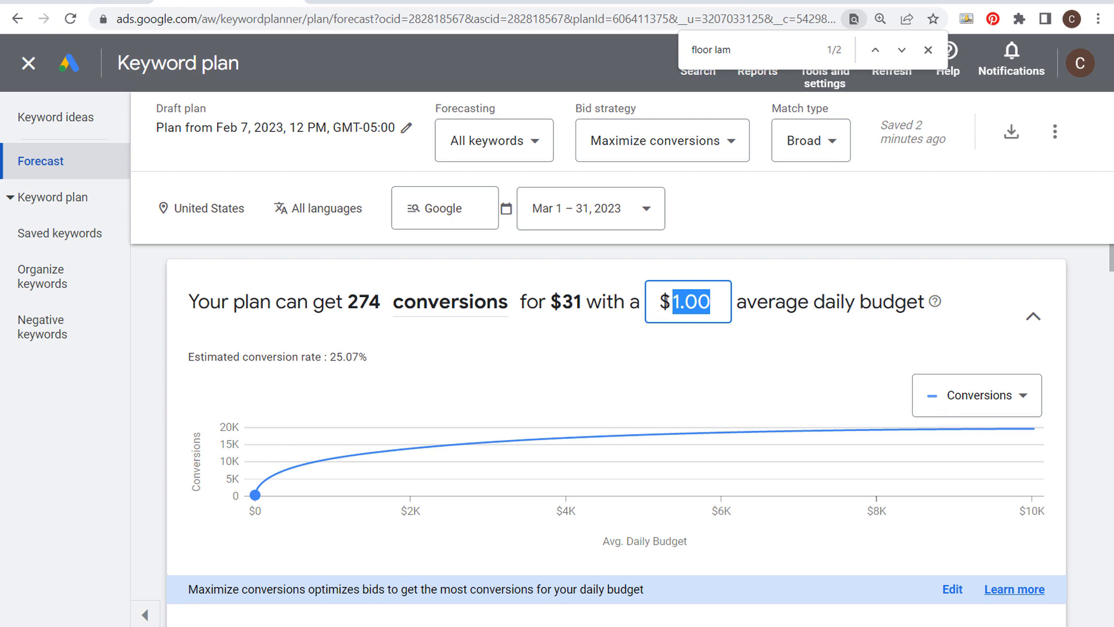
type("50")
key("Return")
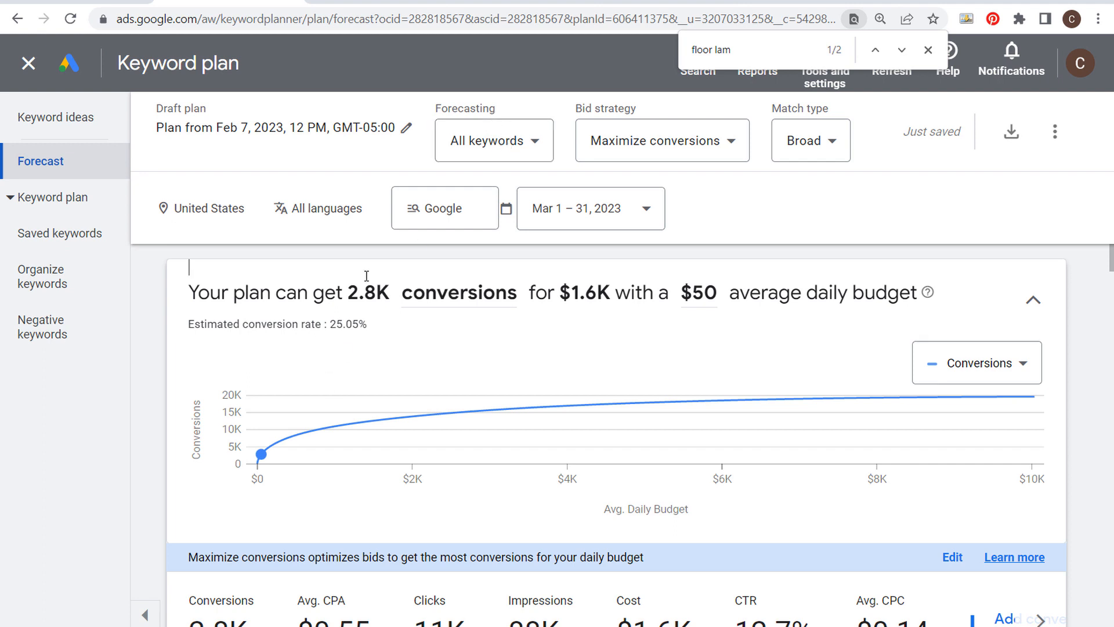
- Change the forecast's match type to Phrase and apply it
left_click(821, 152)
left_click(836, 173)
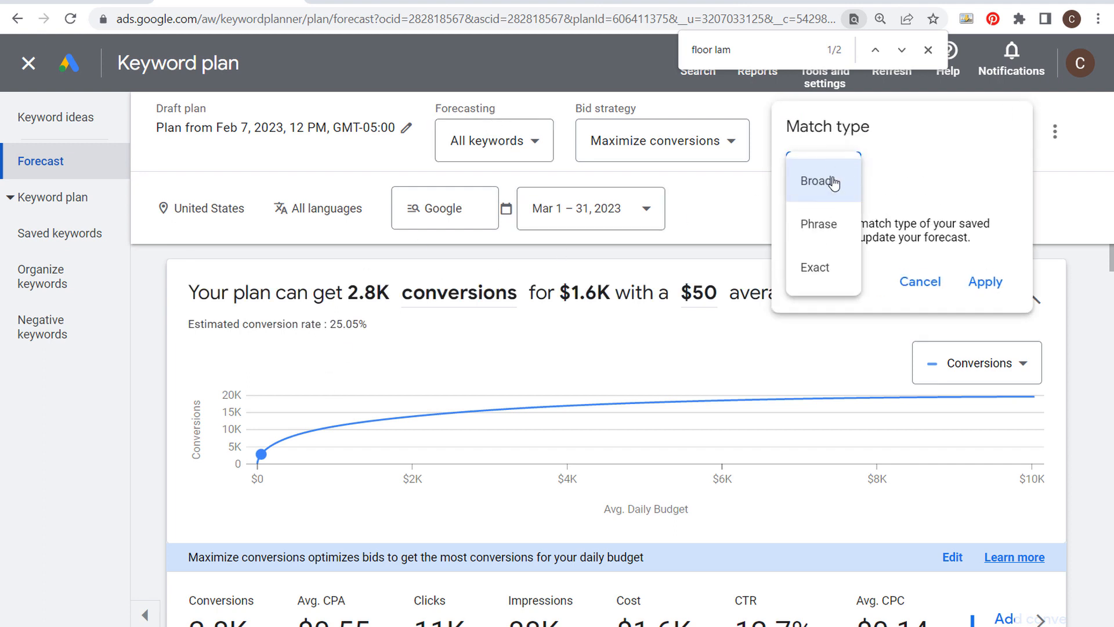
left_click(840, 220)
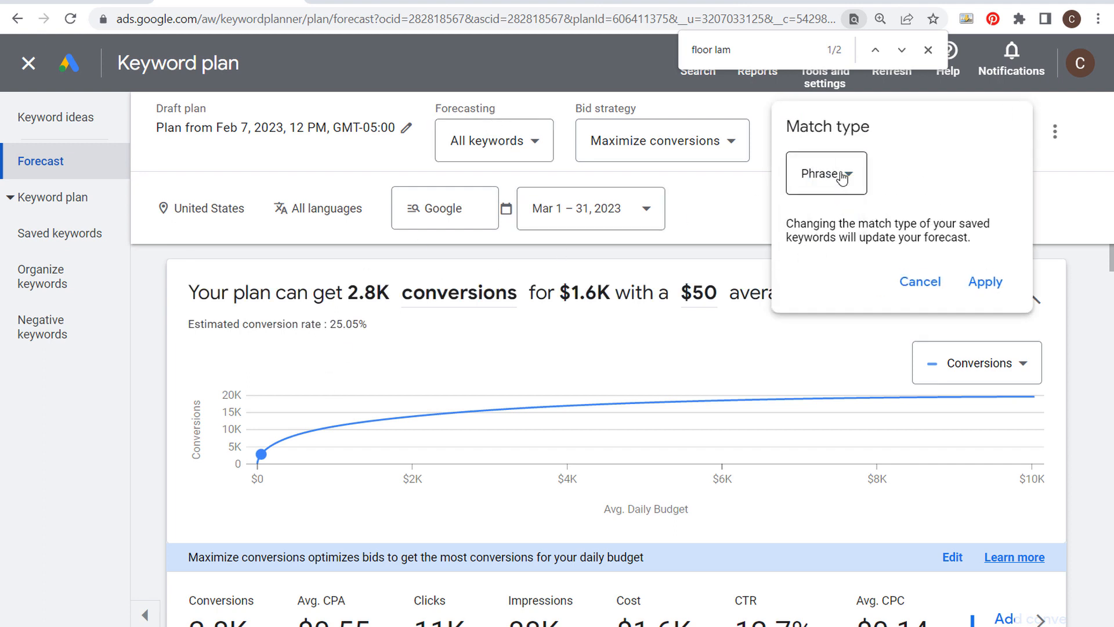
left_click(986, 281)
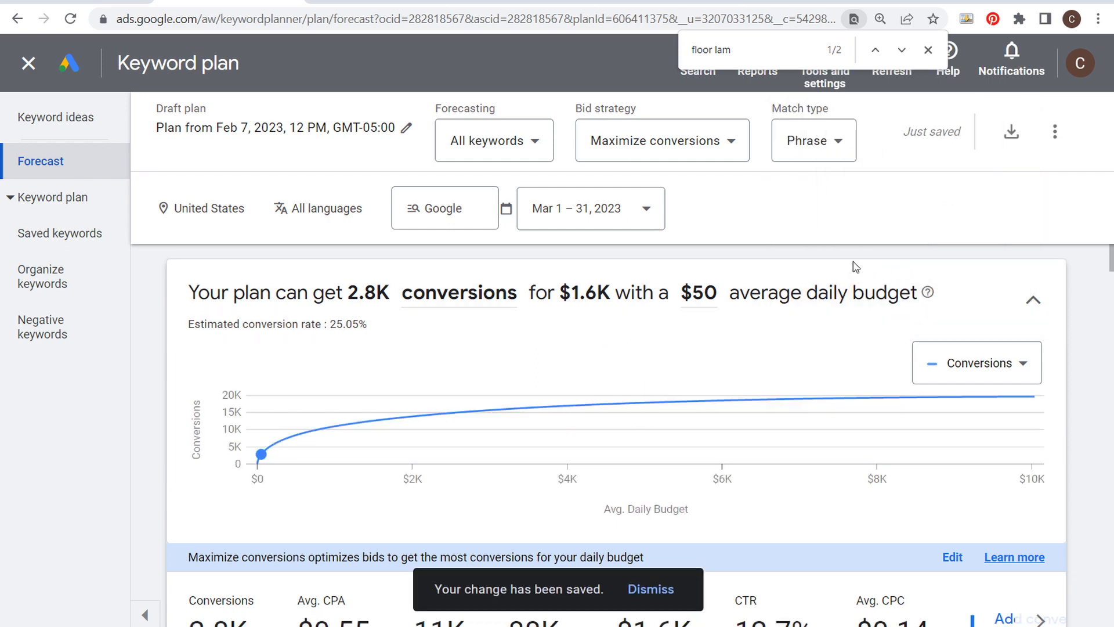
- Look through the available bid strategies, keeping Maximize conversions, and leave without applying a change
left_click(719, 142)
left_click(717, 201)
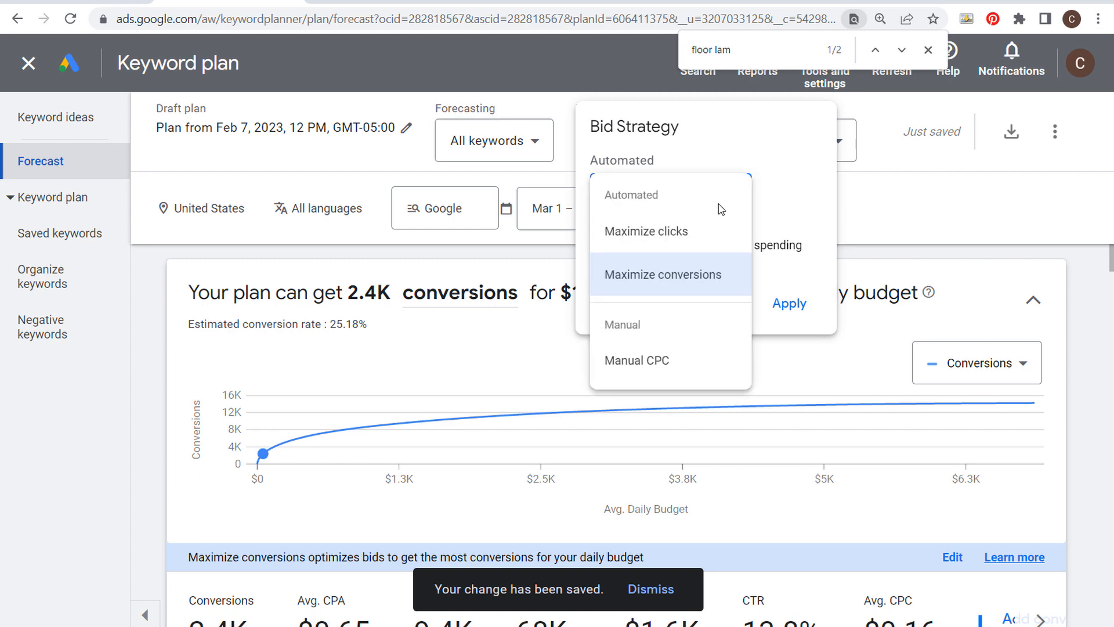
left_click(665, 275)
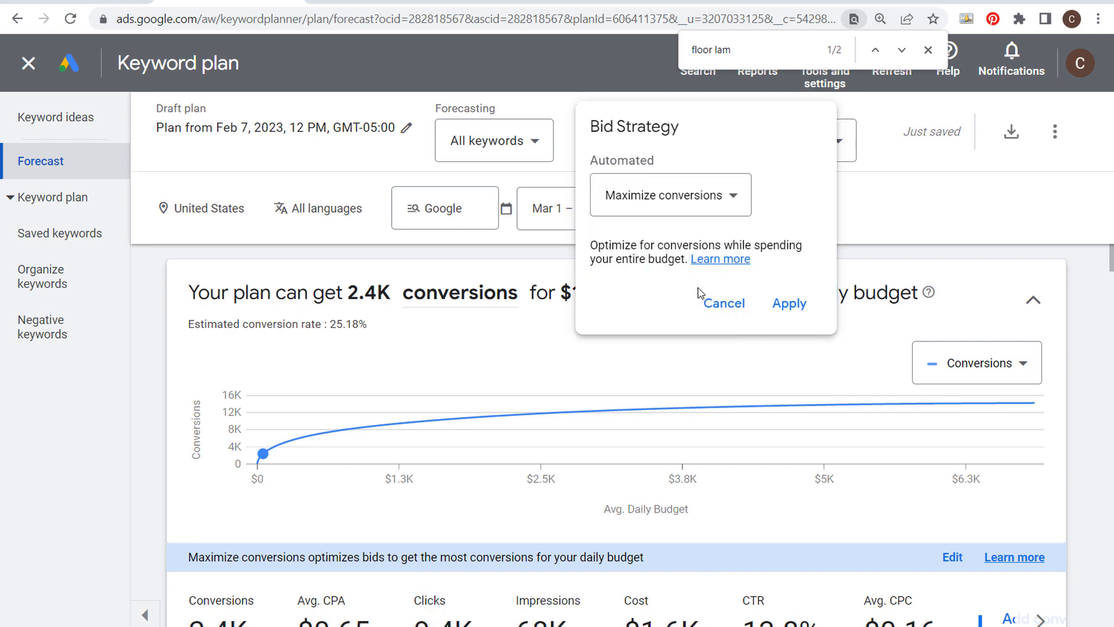
left_click(723, 303)
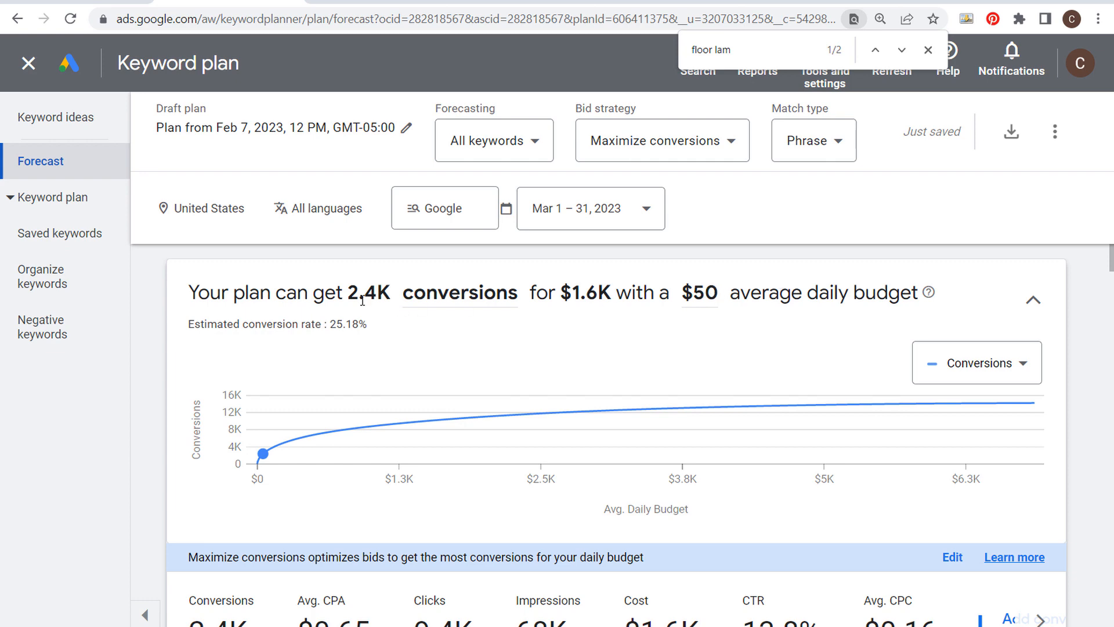
- Set the forecast's conversion rate to 5% and its value per conversion to $85, and save
left_click(365, 325)
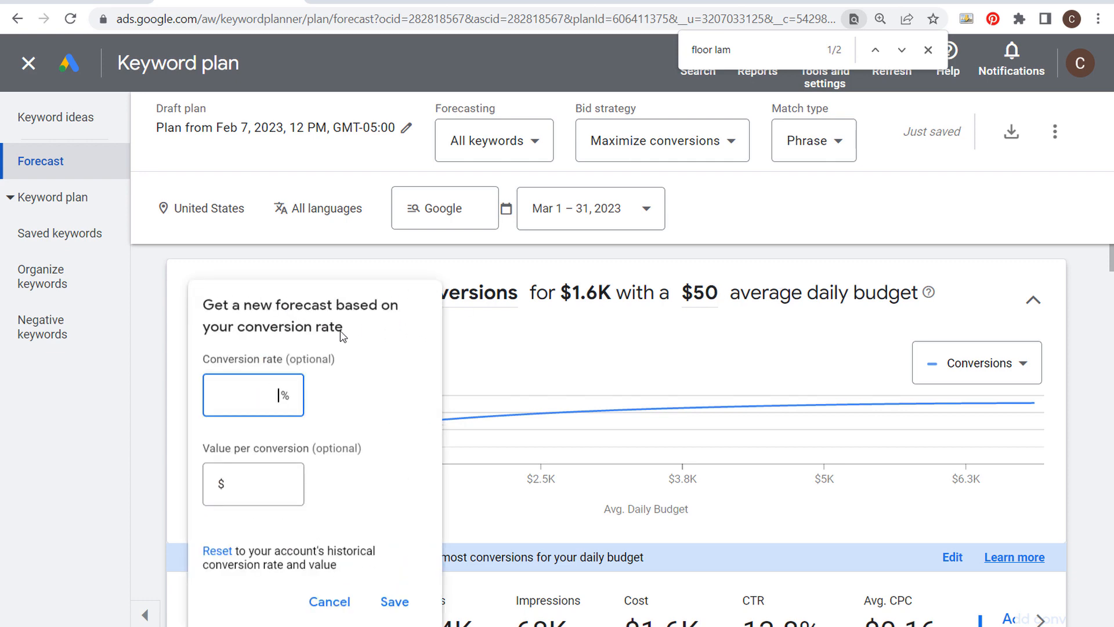
left_click(231, 262)
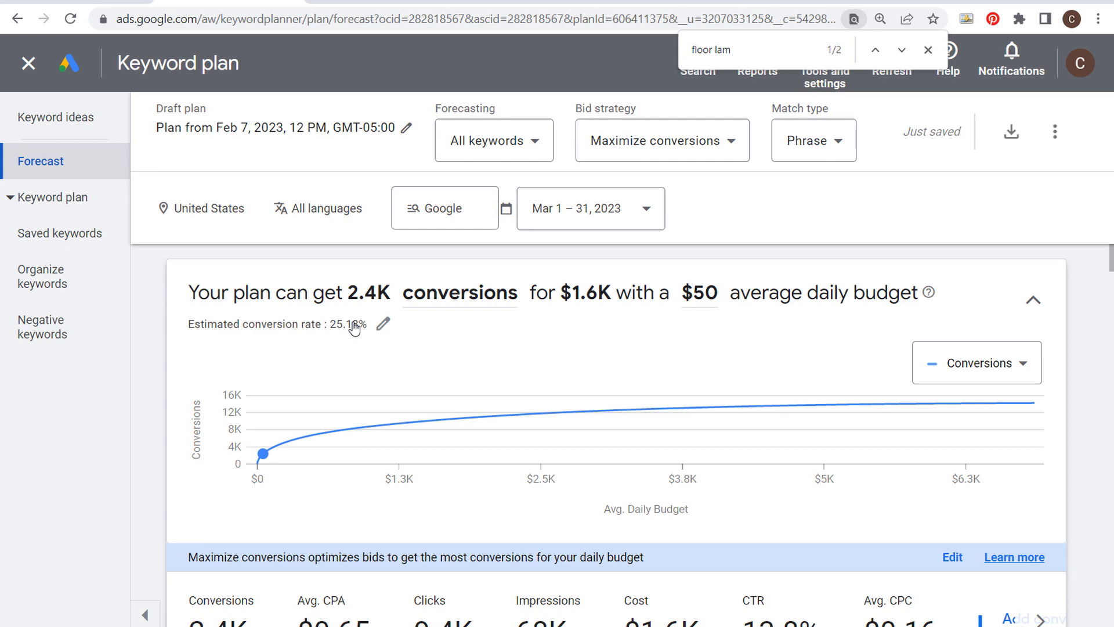
left_click(383, 323)
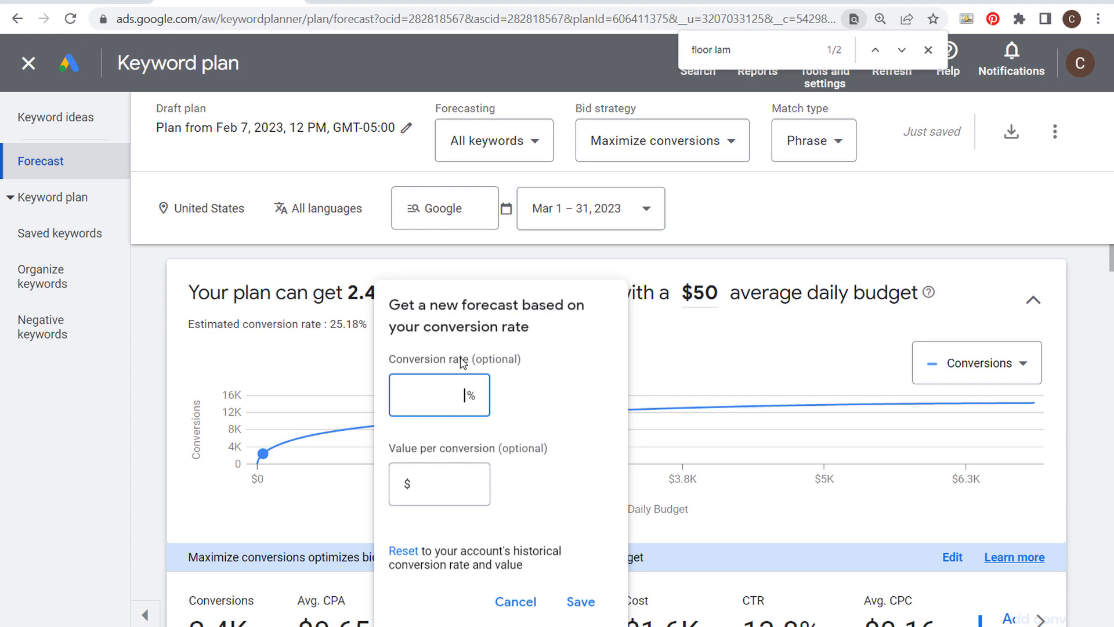
left_click(453, 484)
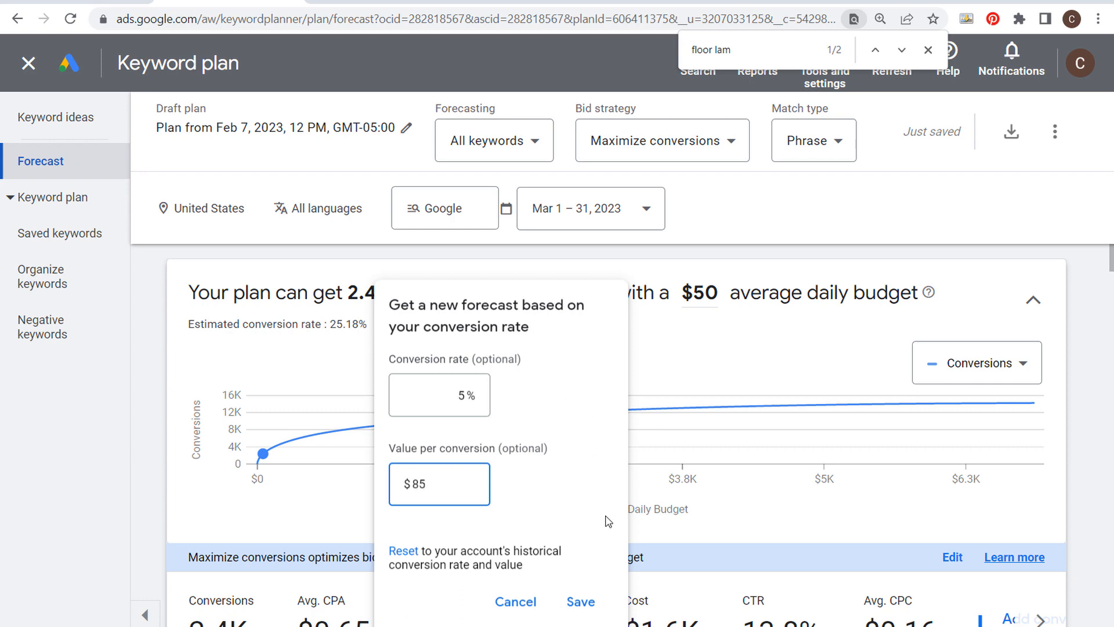
type("85")
left_click(581, 601)
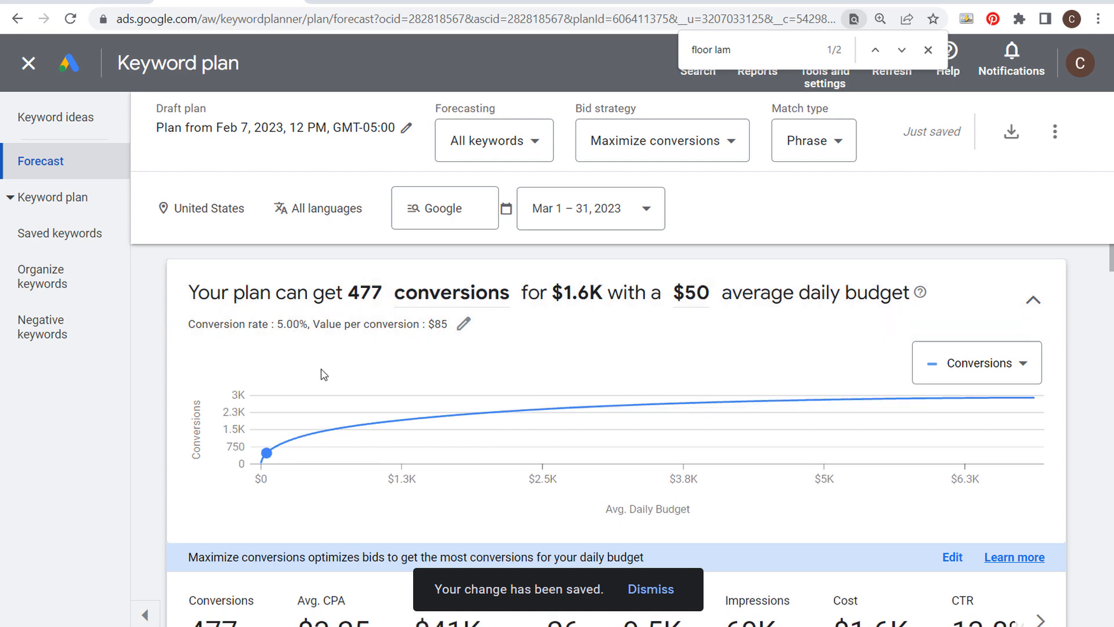
- Examine the forecast's average CPA, conversion value and ROAS below the budget graph
scroll(159, 346, "down", 4)
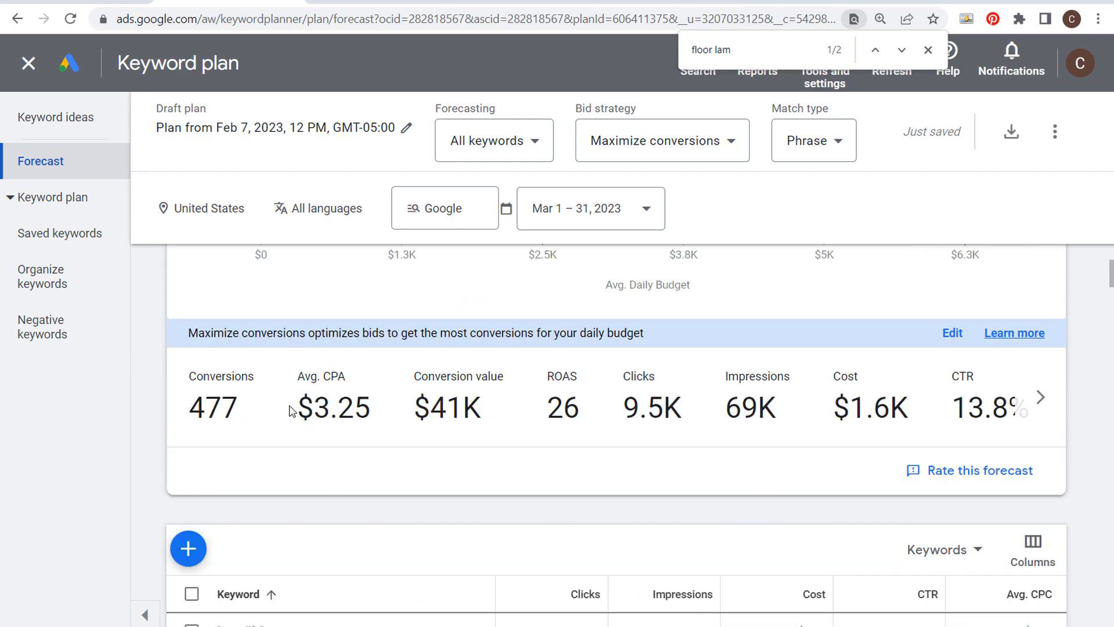
left_click_drag(384, 417, 300, 407)
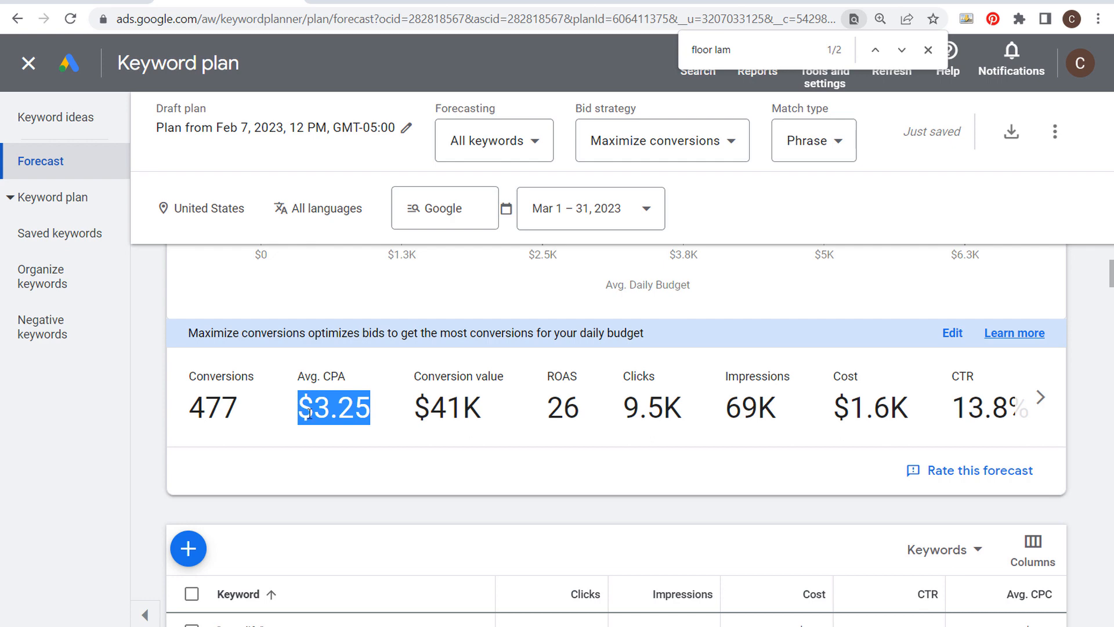
left_click_drag(505, 412, 431, 409)
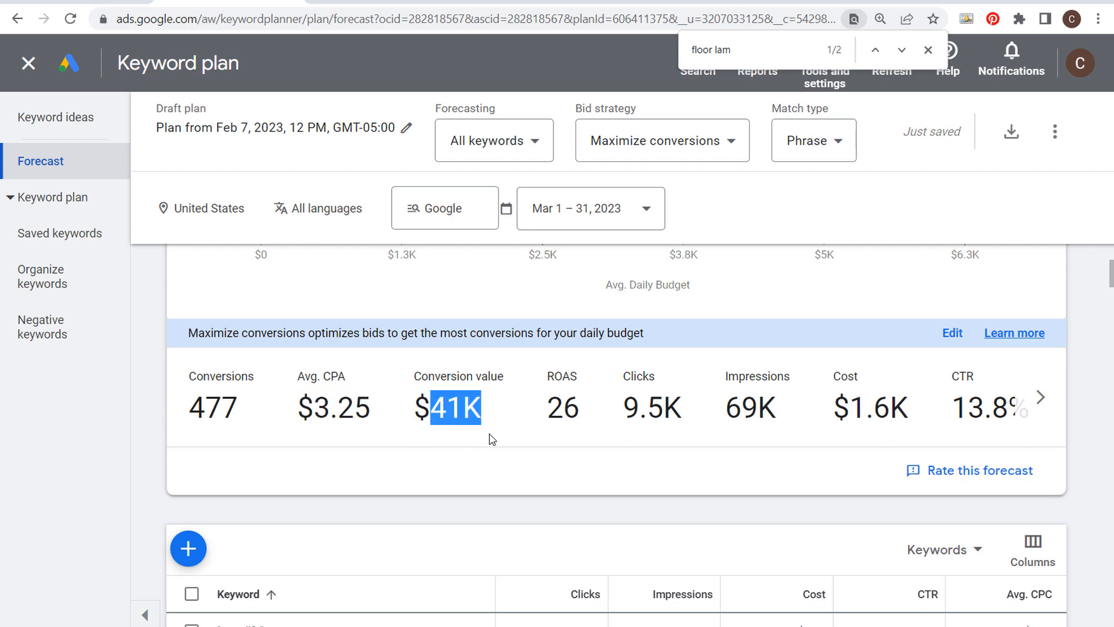
scroll(490, 440, "up", 4)
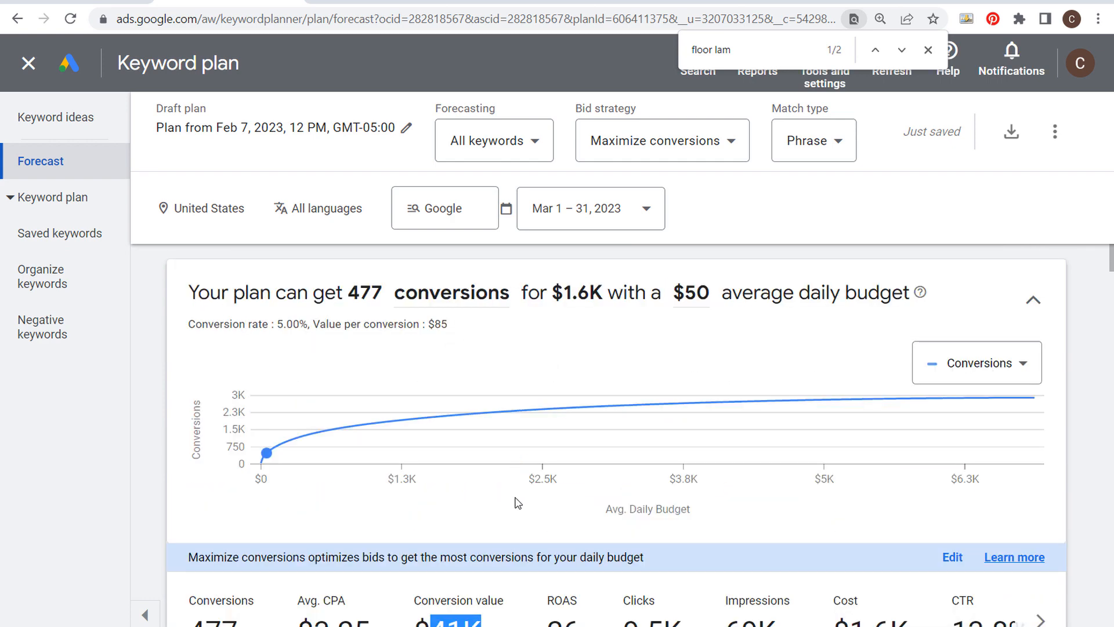
scroll(518, 505, "down", 2)
scroll(514, 527, "up", 2)
scroll(516, 531, "down", 2)
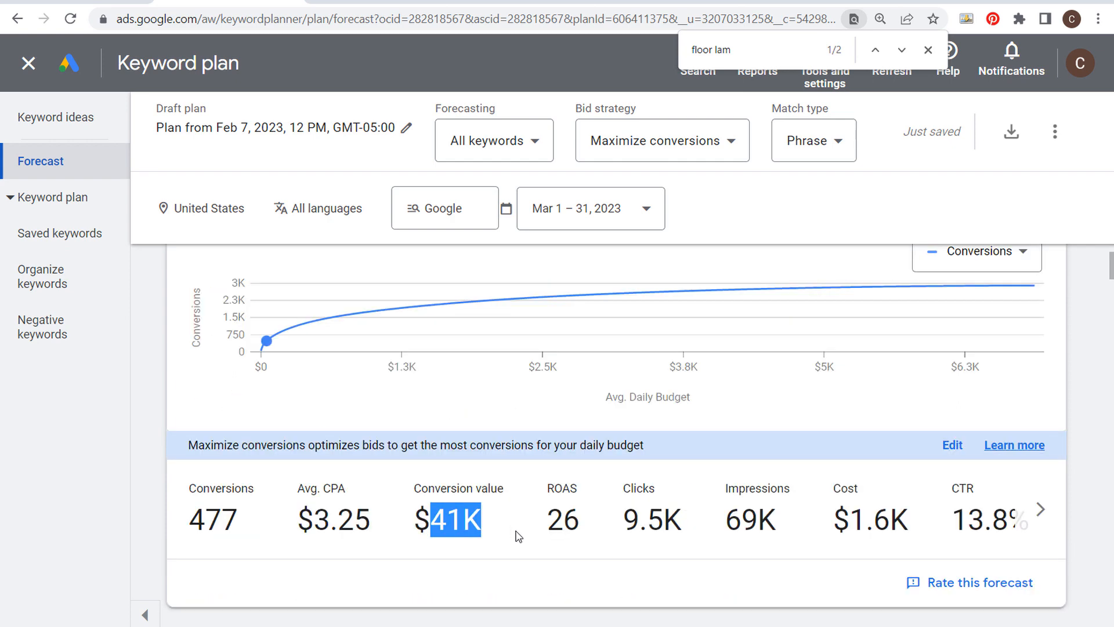
left_click_drag(597, 527, 549, 555)
left_click(510, 512)
scroll(510, 511, "up", 2)
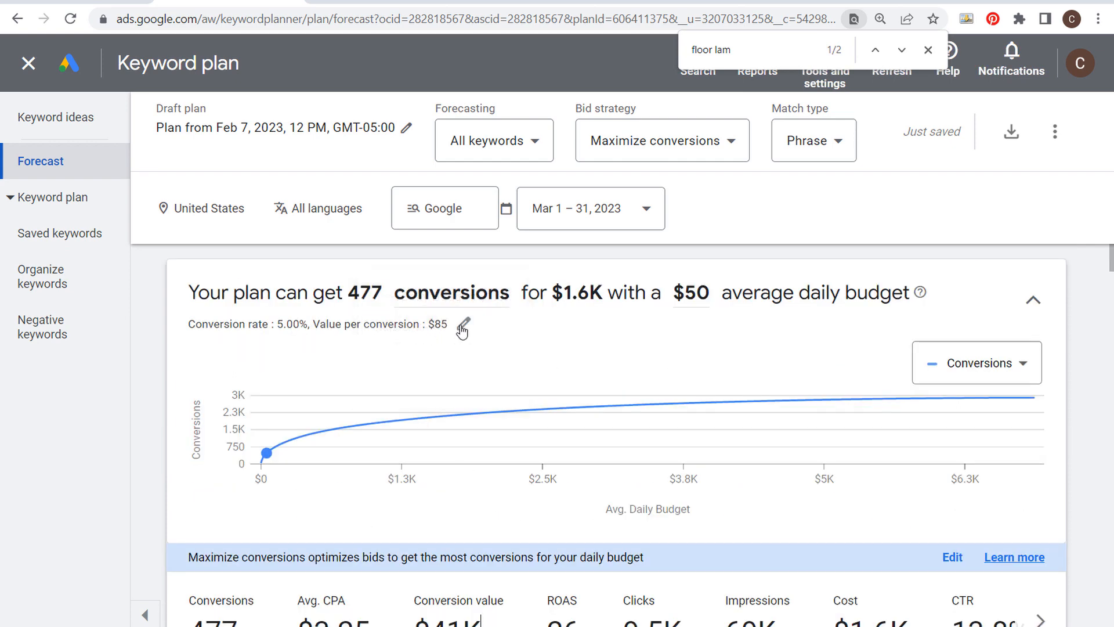
- Change the forecast's conversion rate to 4% and its value per conversion to $50, and save
left_click(463, 328)
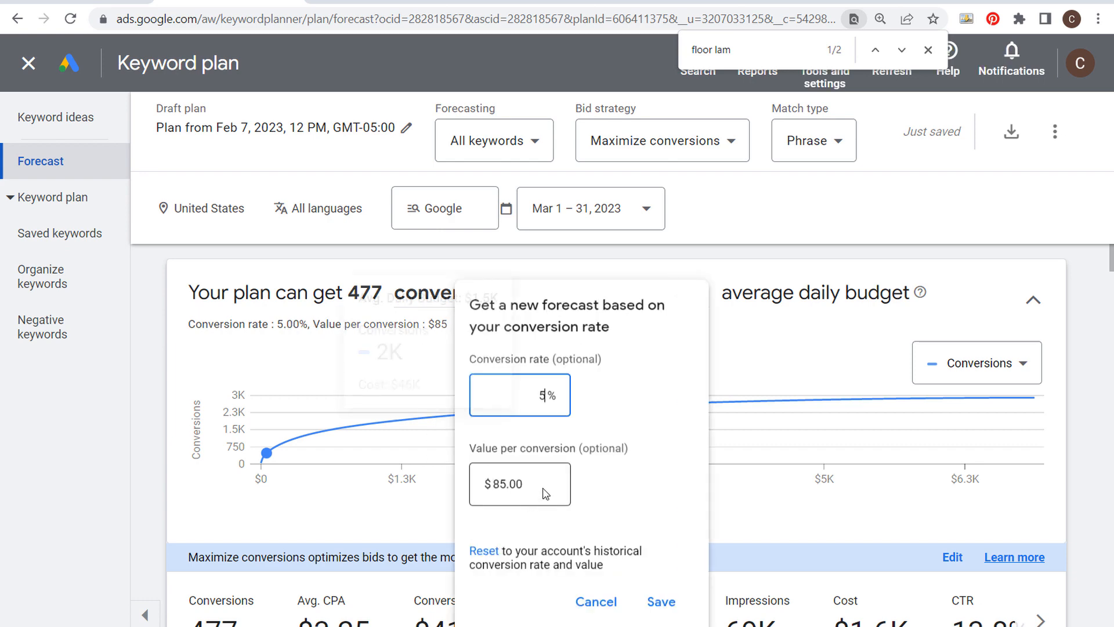
key("Tab")
type("50")
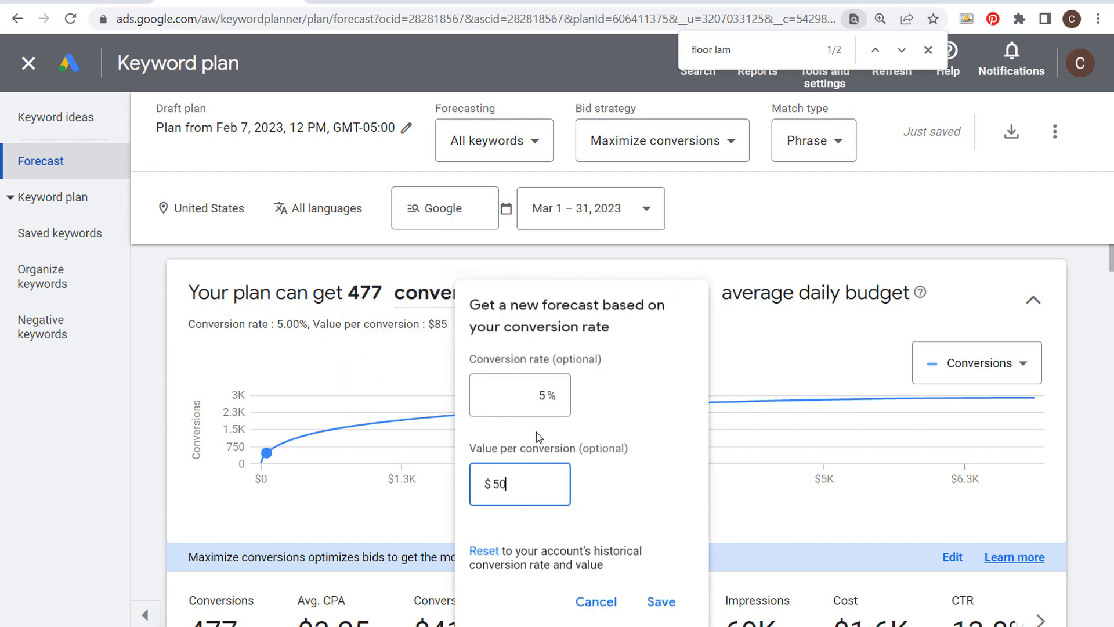
double_click(561, 405)
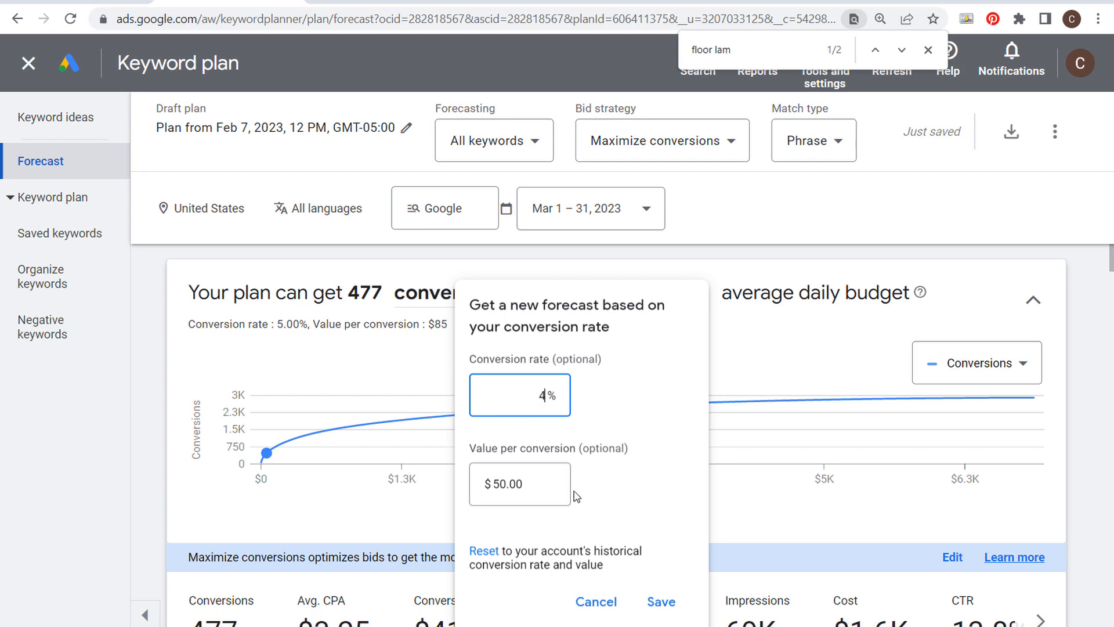
left_click(661, 601)
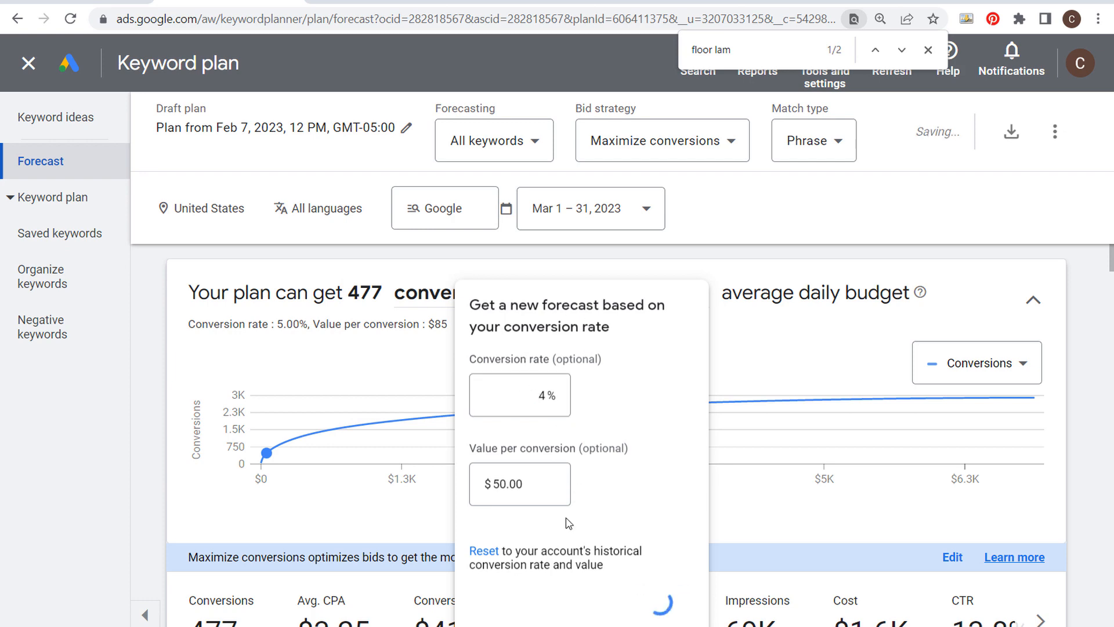
- Review the updated forecast's ROAS, cost and impressions, as well as the per-keyword estimates in the table
scroll(173, 302, "down", 3)
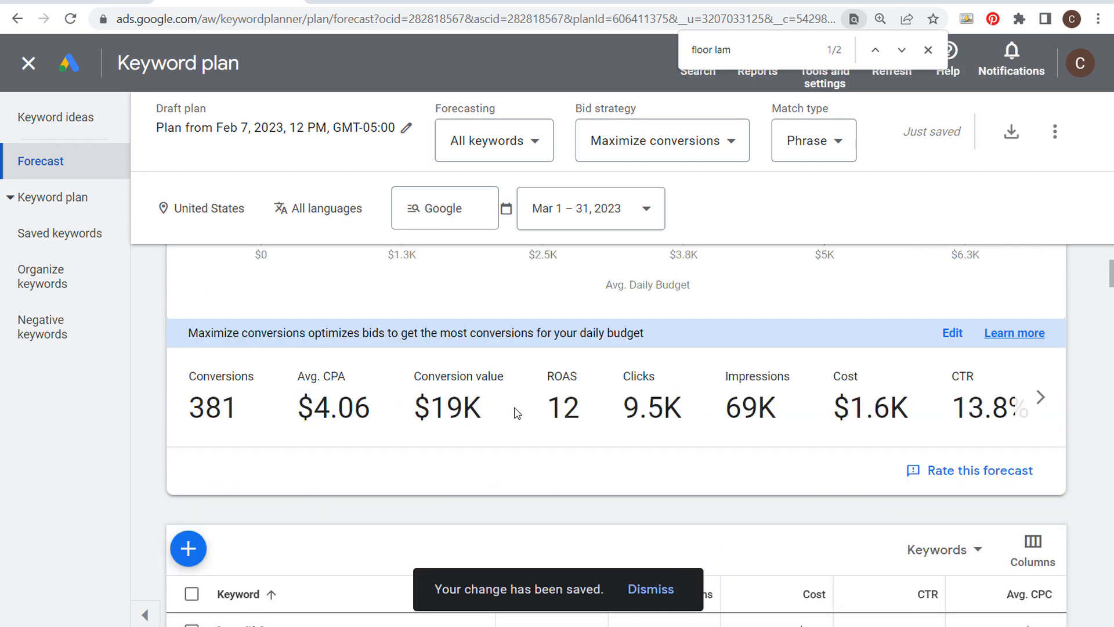
left_click_drag(516, 412, 591, 414)
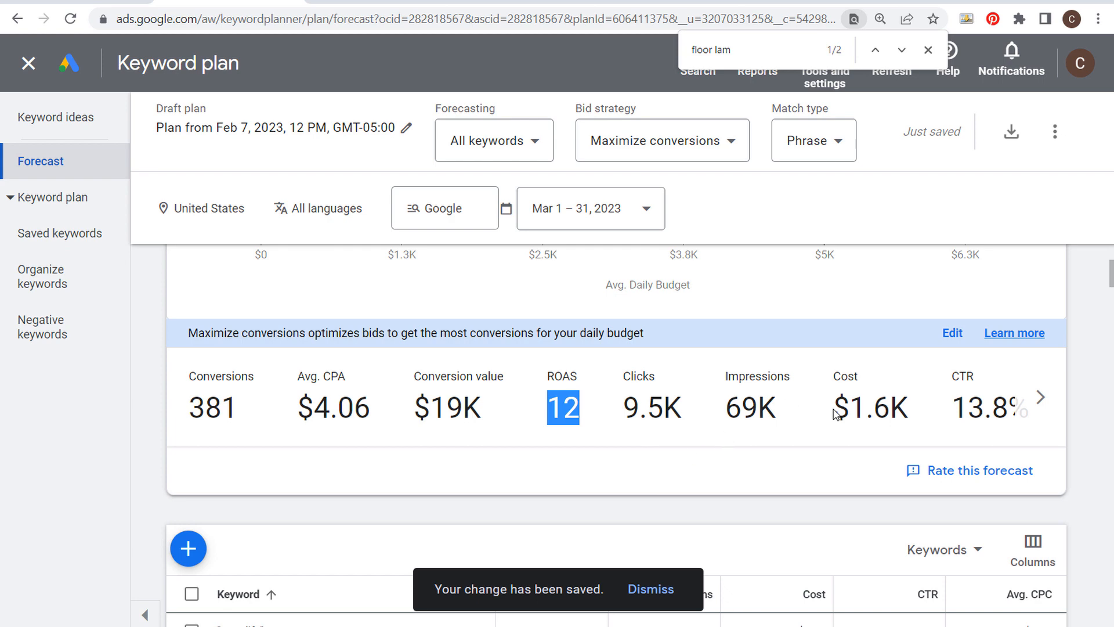
left_click_drag(836, 414, 920, 408)
left_click_drag(801, 412, 717, 409)
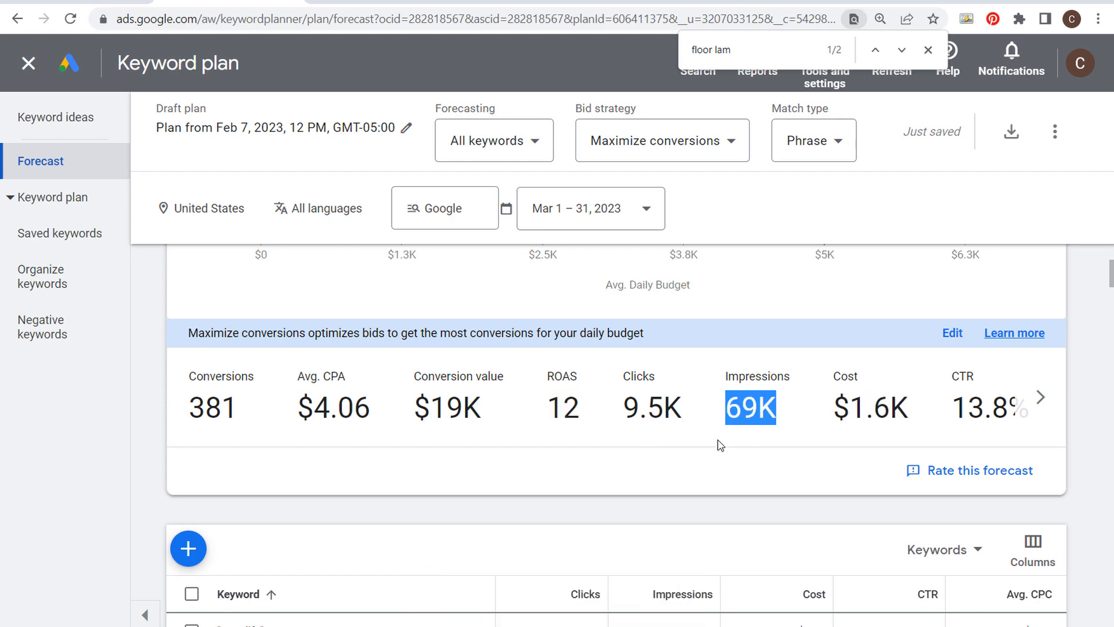
left_click(715, 457)
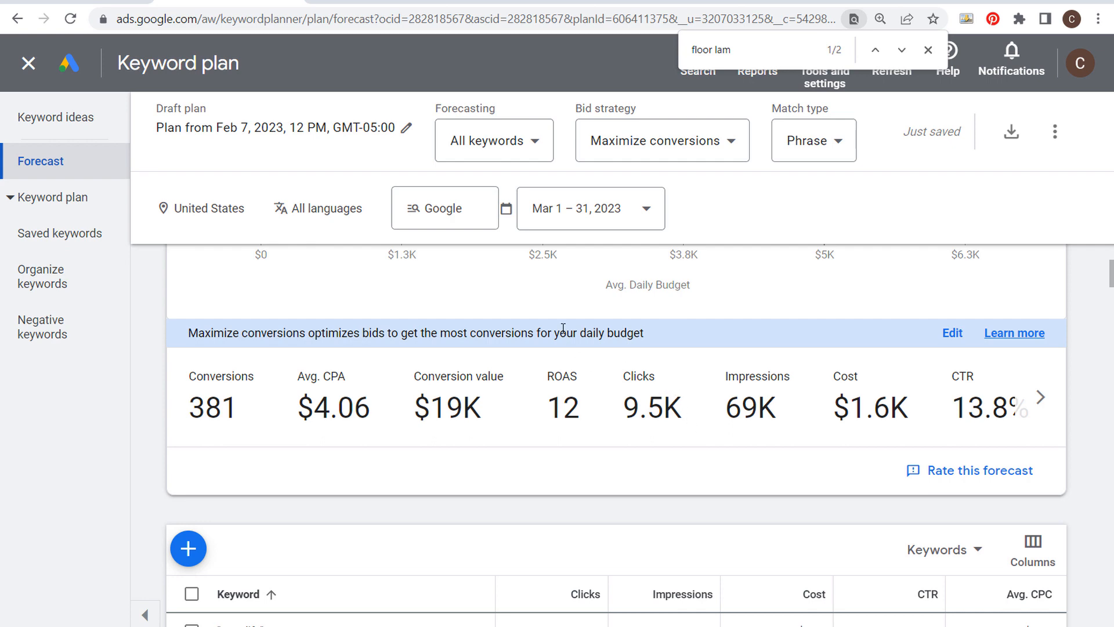
scroll(520, 387, "down", 2)
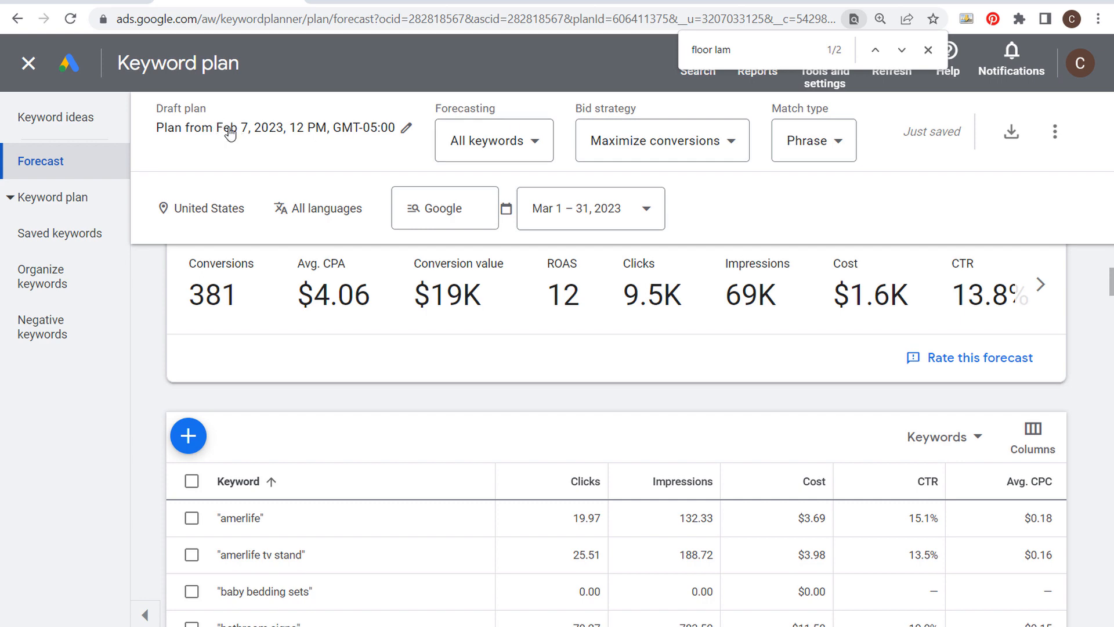
left_click(1055, 131)
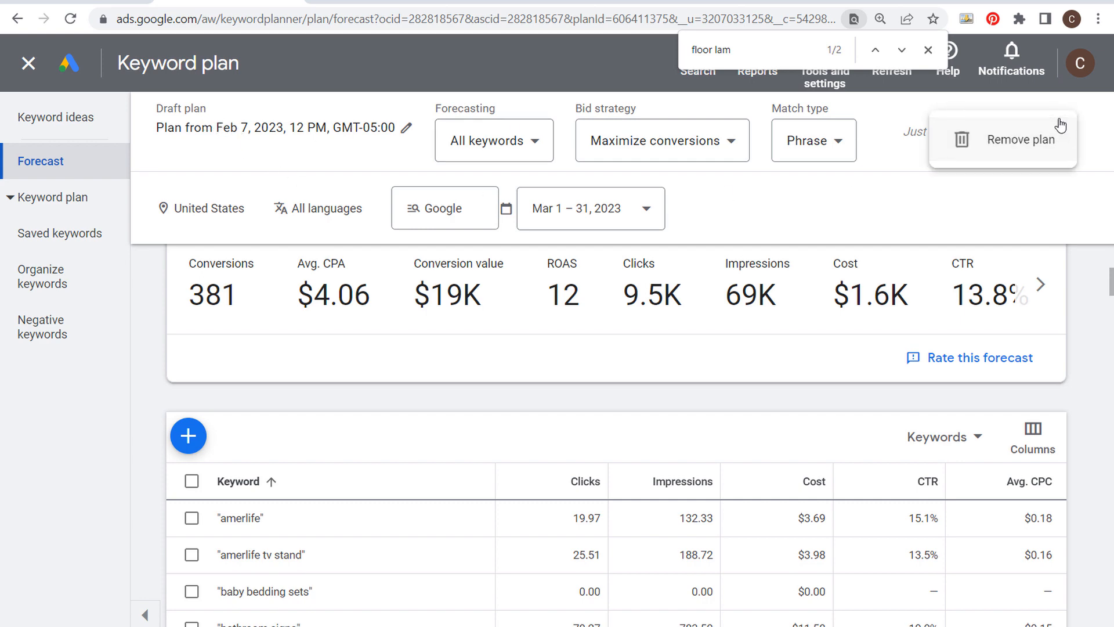
left_click(740, 408)
scroll(740, 409, "up", 6)
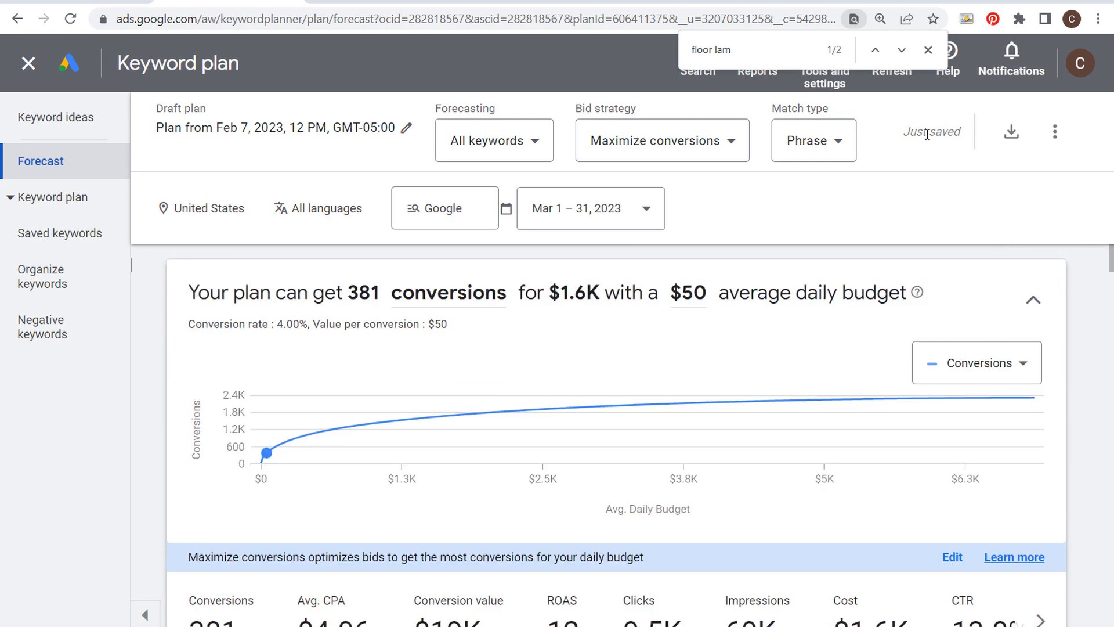
- Check the forecast's download formats and look through the plan's saved keywords
left_click(1011, 133)
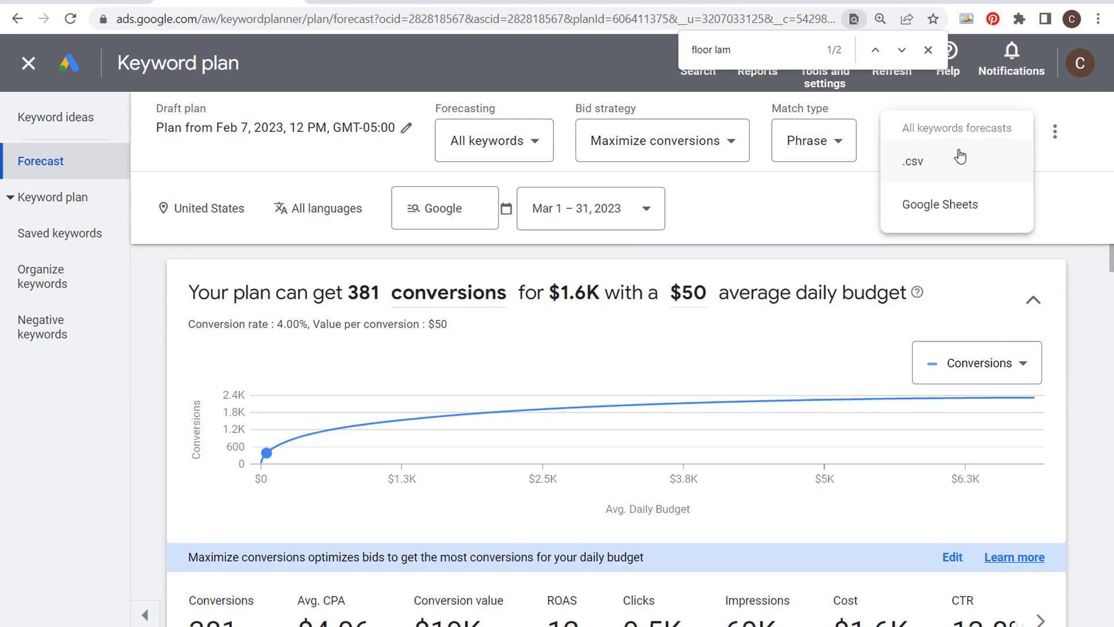
left_click(868, 201)
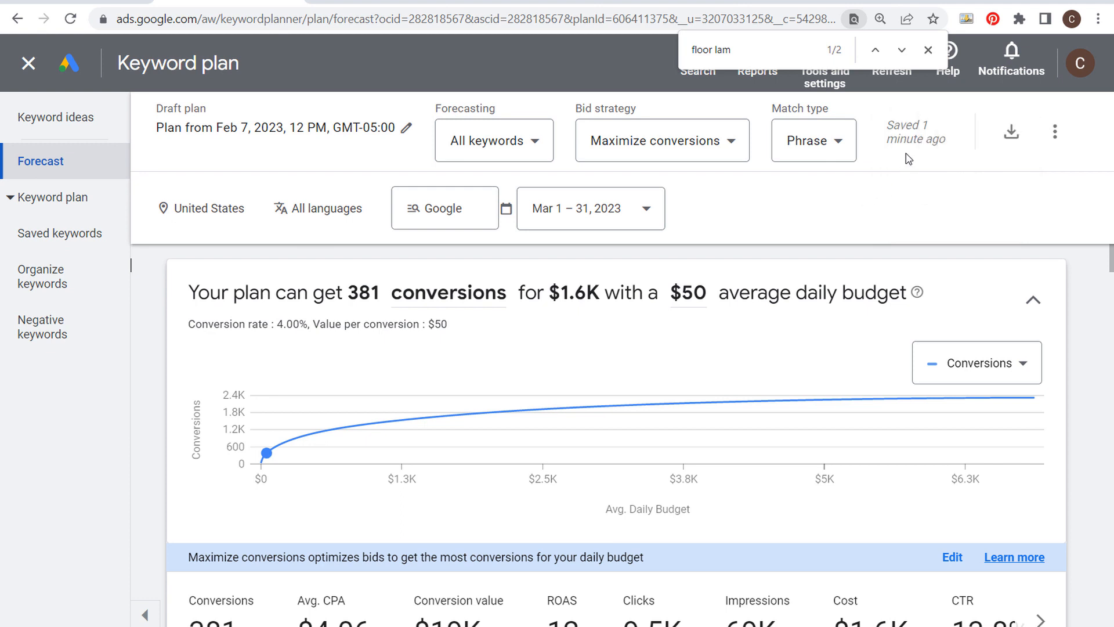
left_click(53, 197)
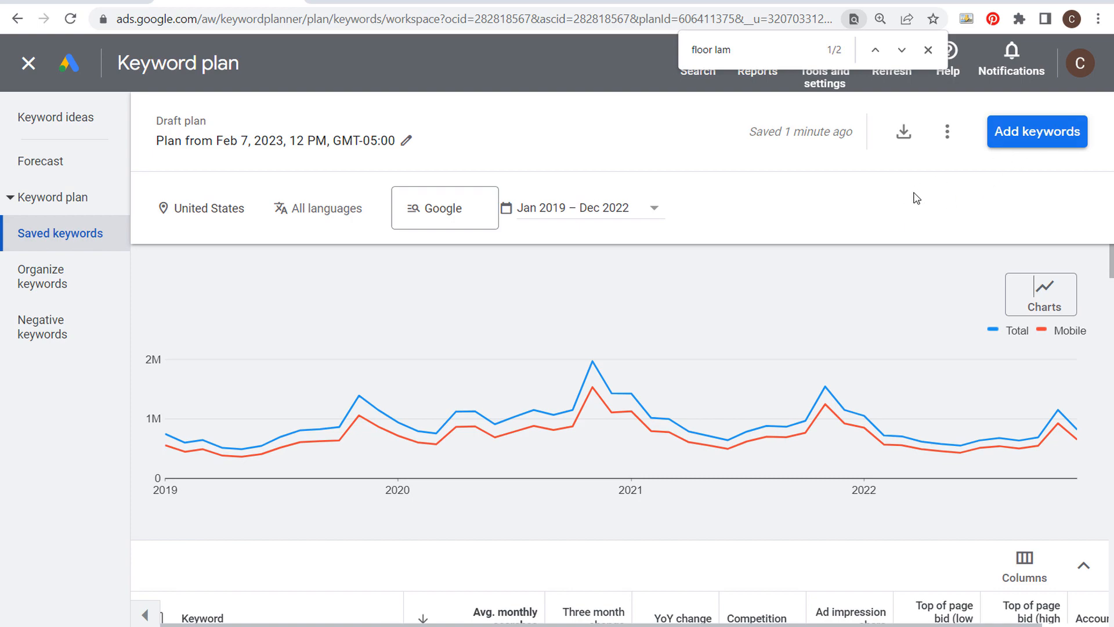
scroll(870, 418, "down", 5)
scroll(870, 418, "down", 20)
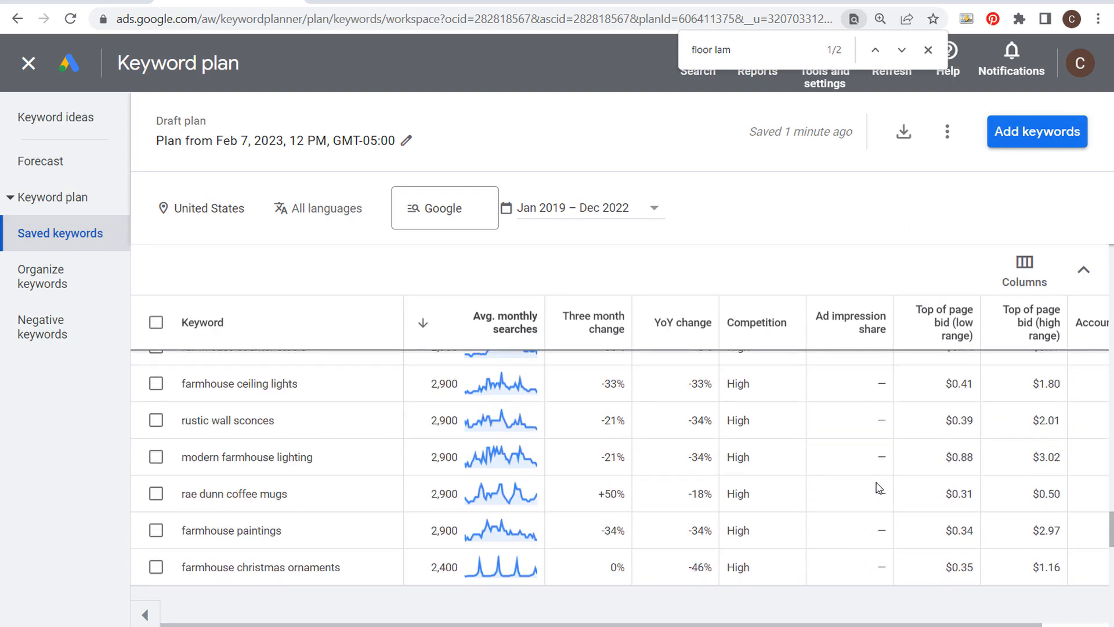
scroll(841, 461, "up", 20)
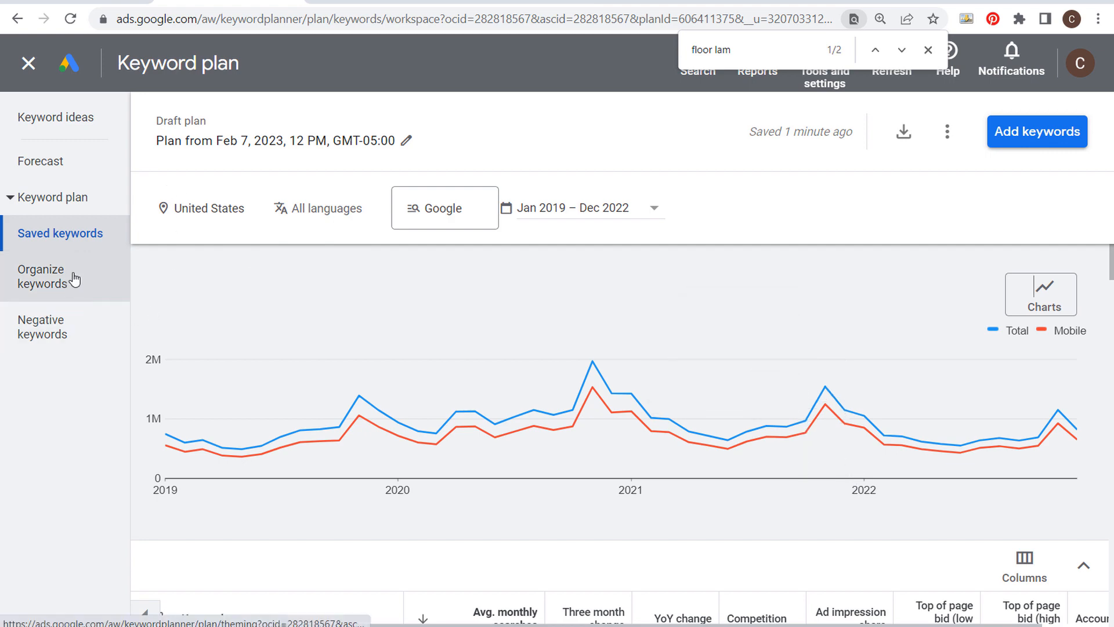
- Auto-organize the saved keywords using top performing campaigns and open the suggested ad groups for review
left_click(81, 283)
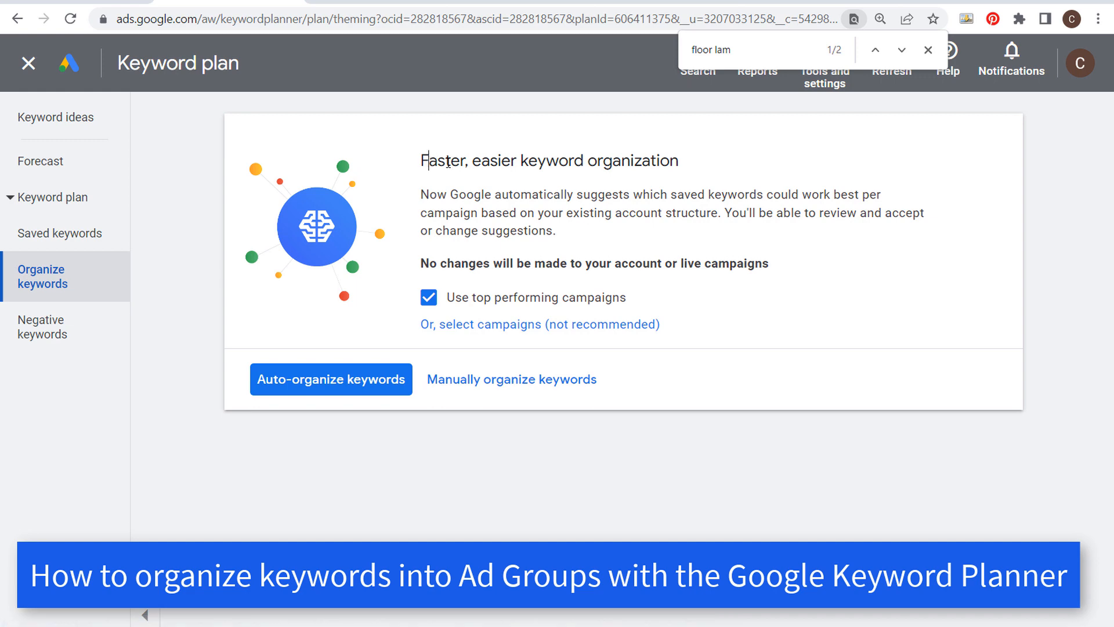
left_click_drag(428, 161, 576, 162)
left_click(625, 167)
left_click_drag(452, 259, 695, 261)
left_click(740, 261)
left_click(531, 307)
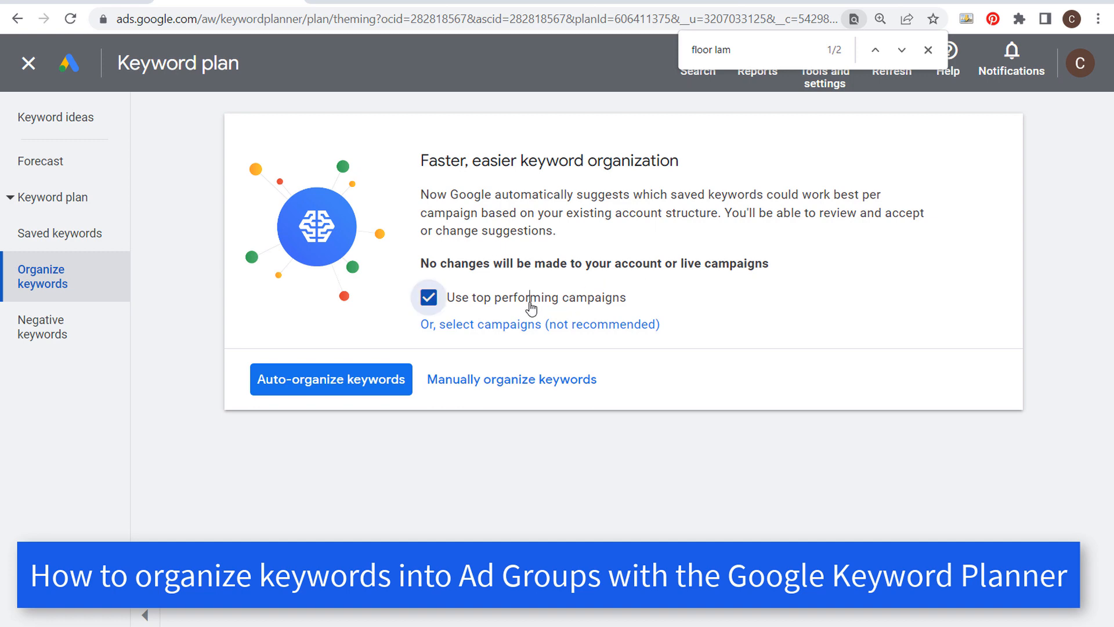
left_click(532, 307)
left_click(356, 383)
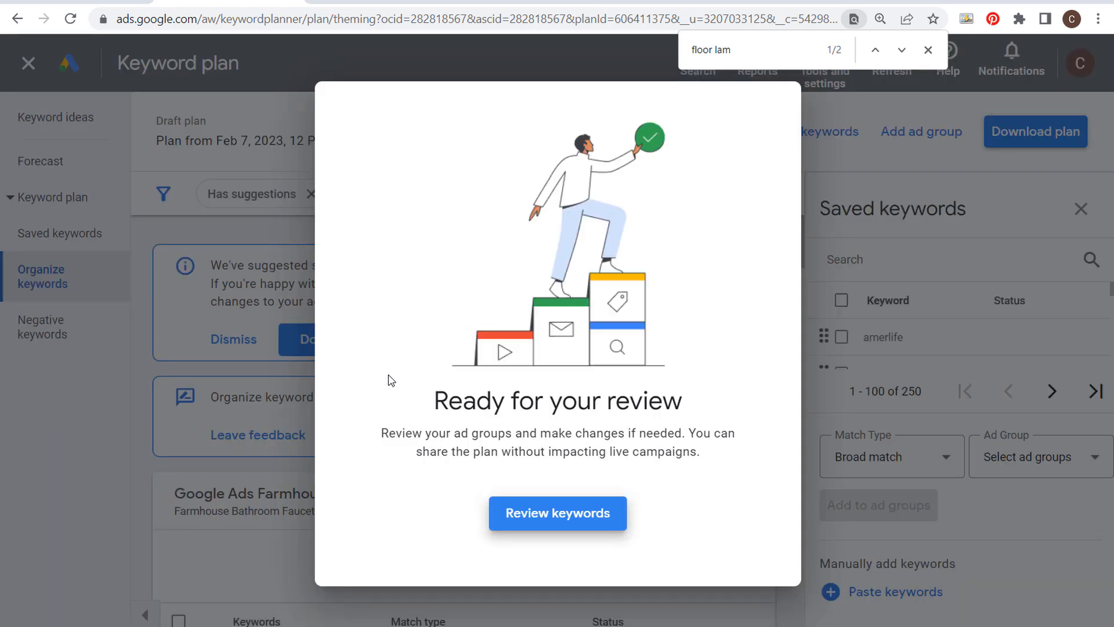
left_click(596, 523)
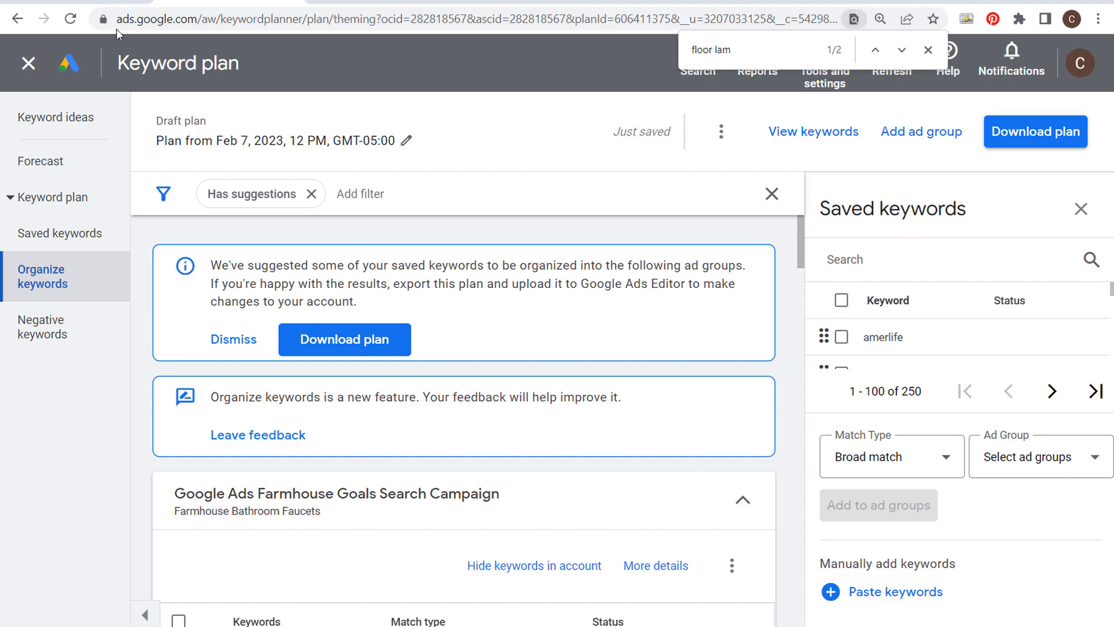
- Open the Google Ads Farmhouse Goals Search Campaign in the account and look through its list of ad groups
left_click(114, 2)
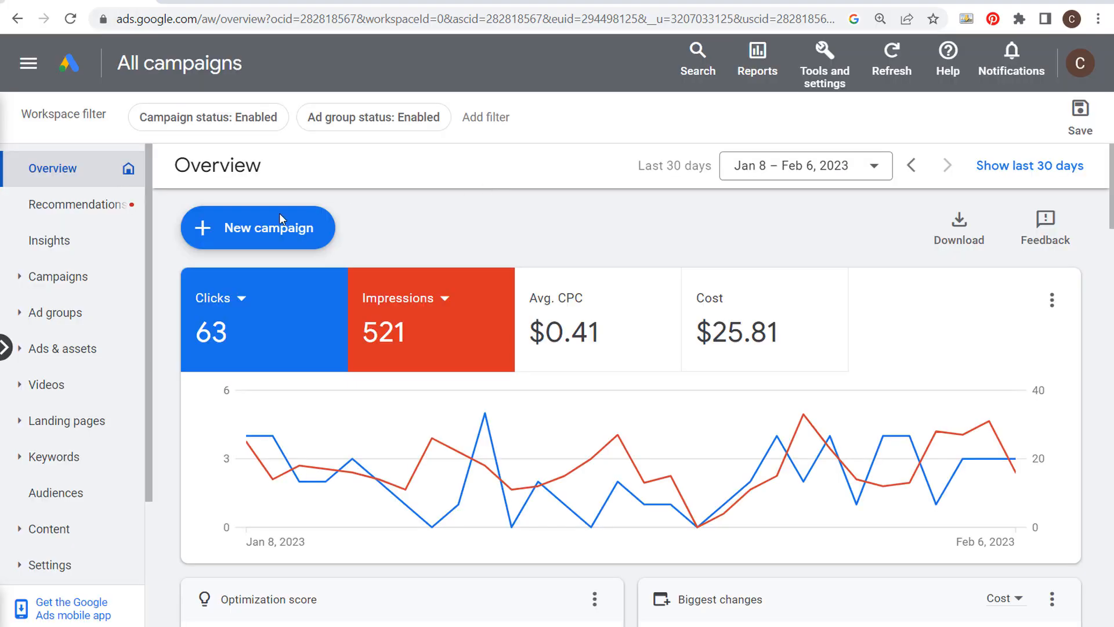
left_click(58, 276)
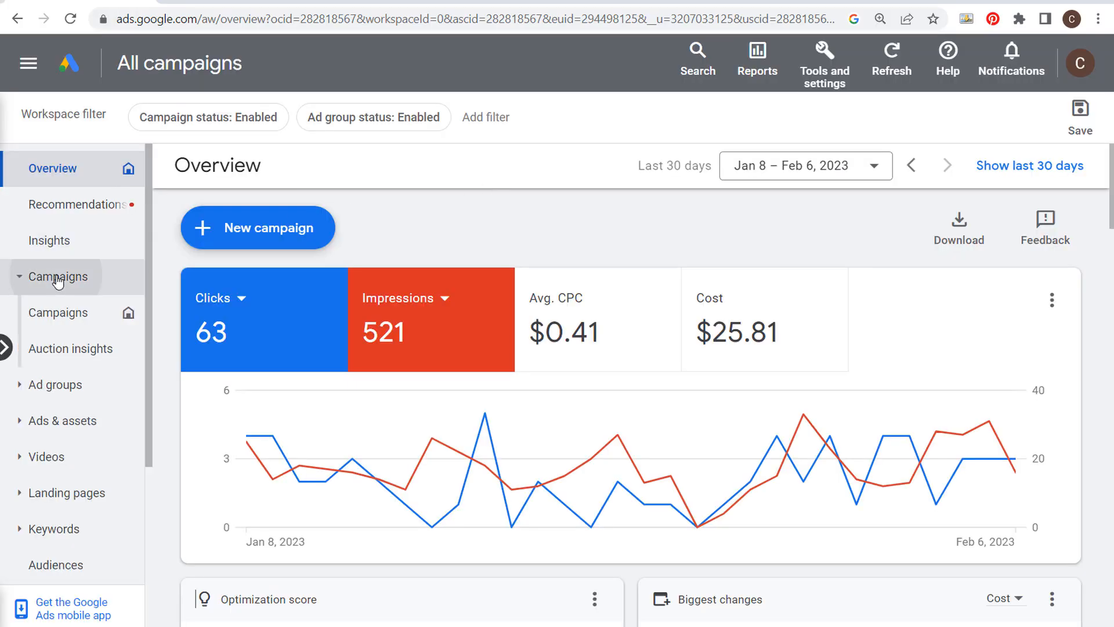
left_click(56, 313)
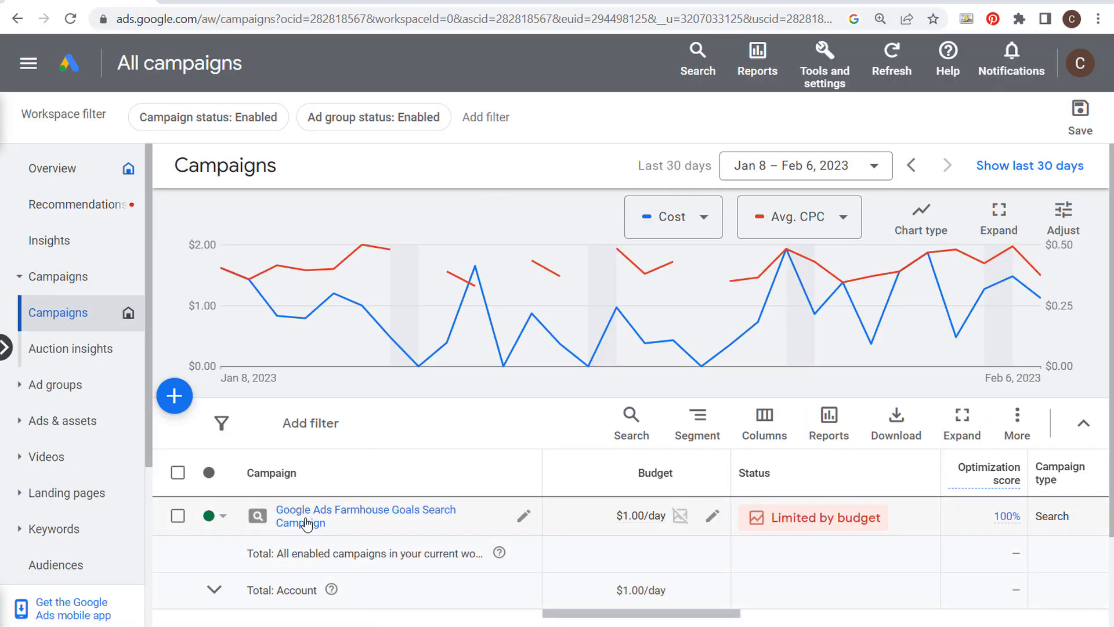
left_click(303, 524)
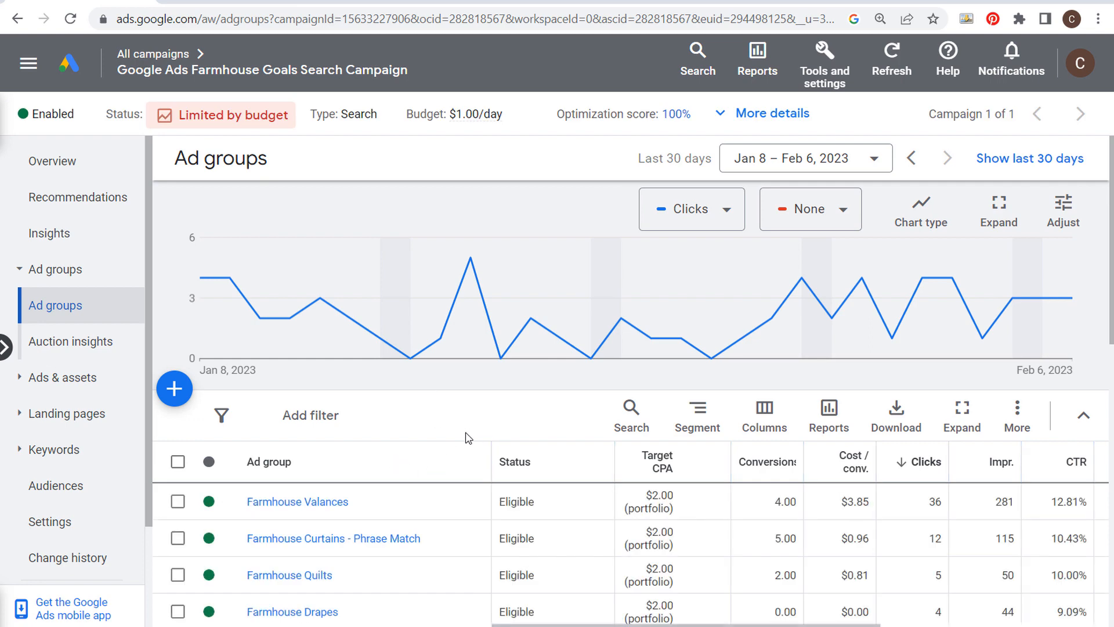
scroll(458, 447, "down", 2)
scroll(440, 406, "down", 4)
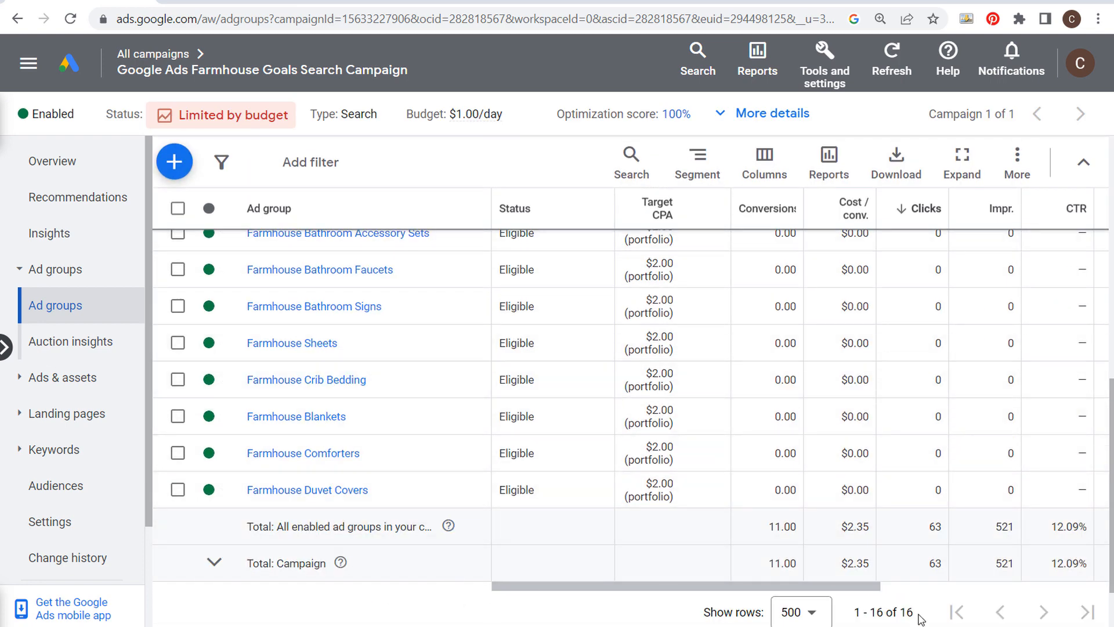
left_click_drag(924, 613, 862, 607)
left_click(896, 613)
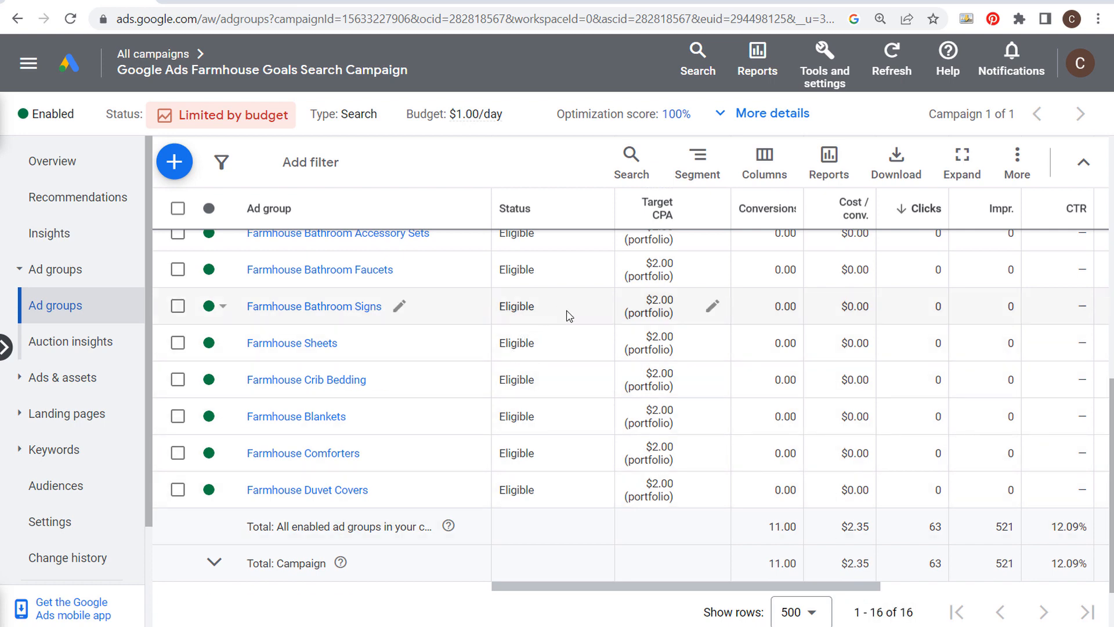
scroll(569, 315, "up", 10)
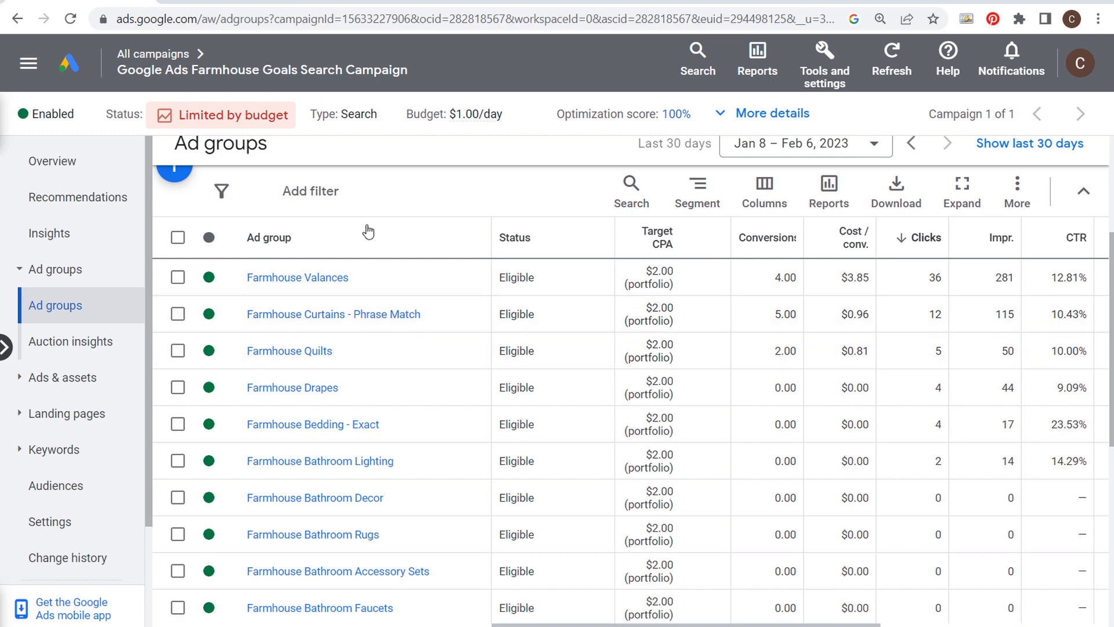
- Return to the keyword plan and review the keywords suggested for the Farmhouse Bathroom Faucets and Farmhouse Bathroom Signs ad groups
left_click(265, 2)
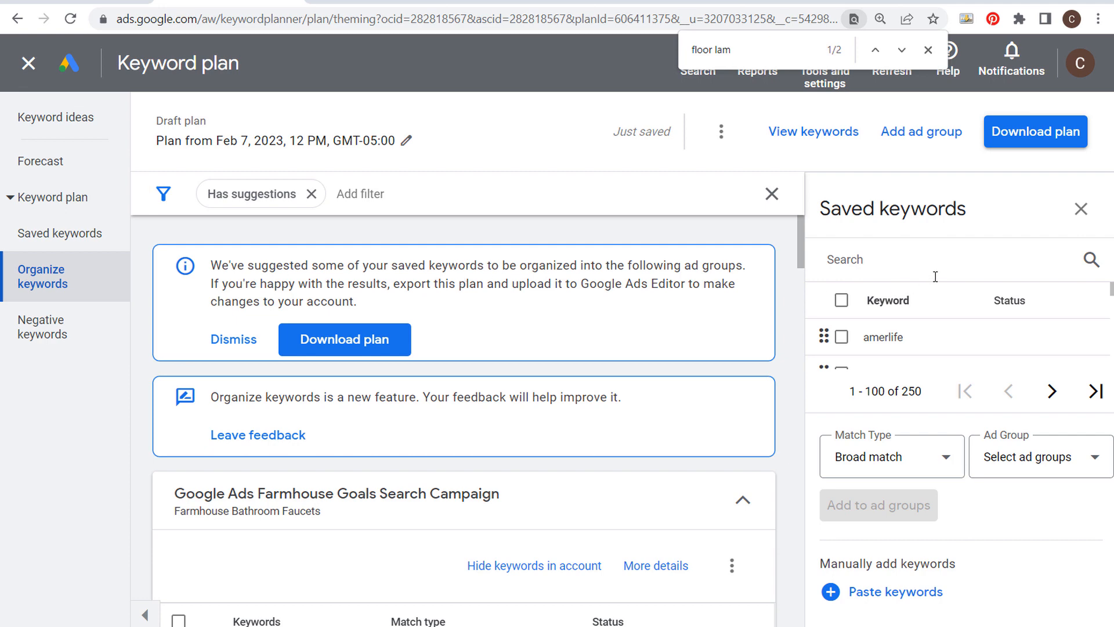
scroll(538, 433, "down", 3)
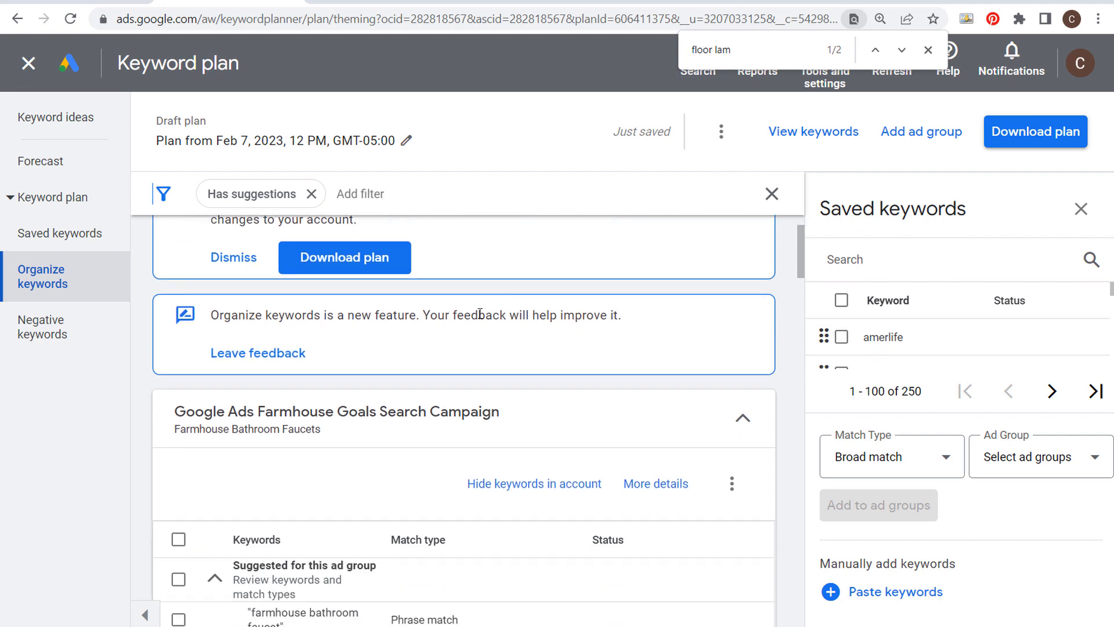
scroll(538, 433, "down", 2)
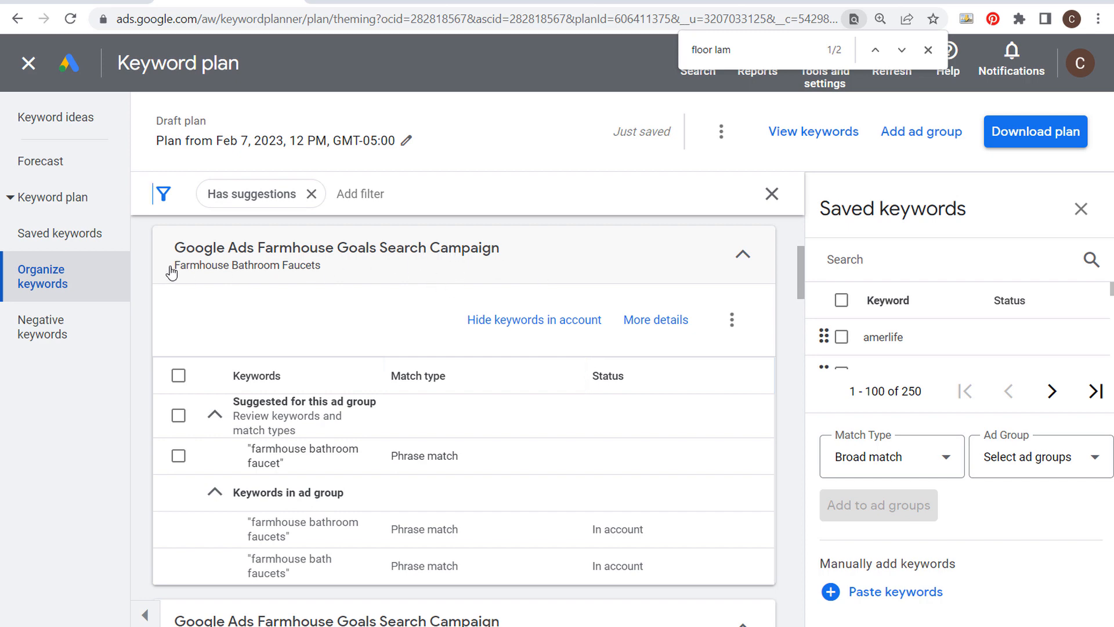
left_click_drag(174, 270, 376, 273)
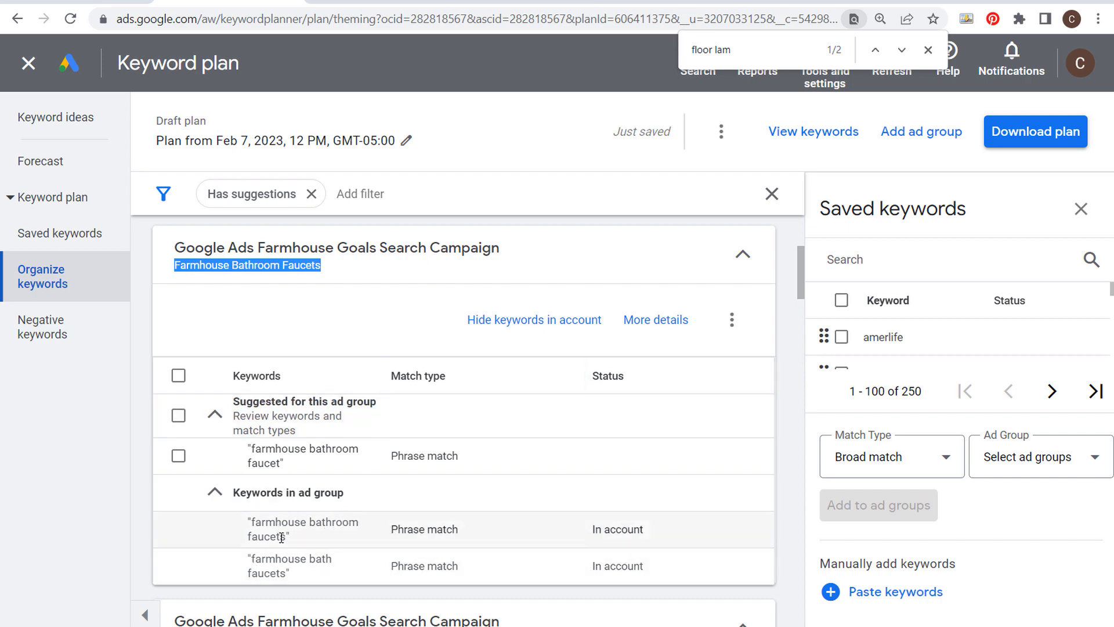
left_click_drag(284, 463, 253, 450)
left_click(269, 453)
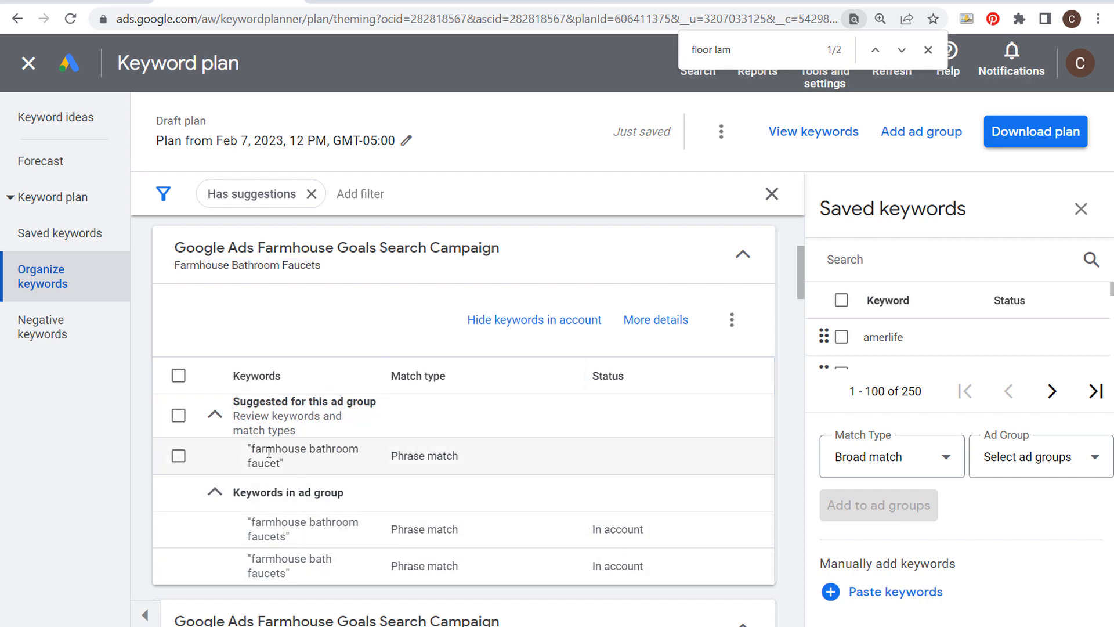
left_click(178, 457)
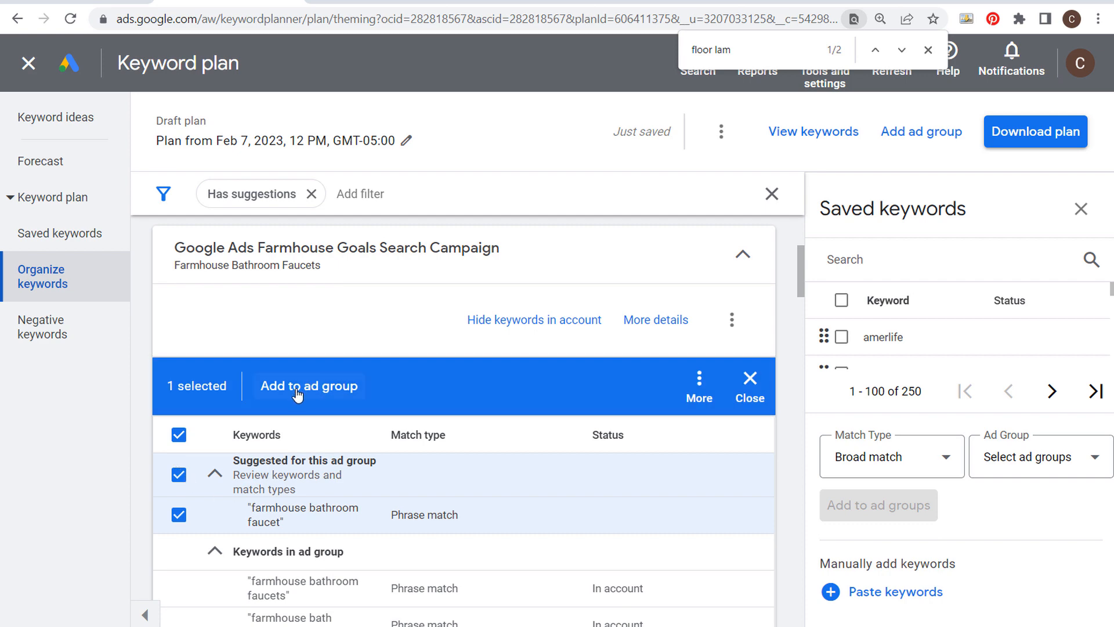
left_click(725, 398)
scroll(478, 398, "down", 5)
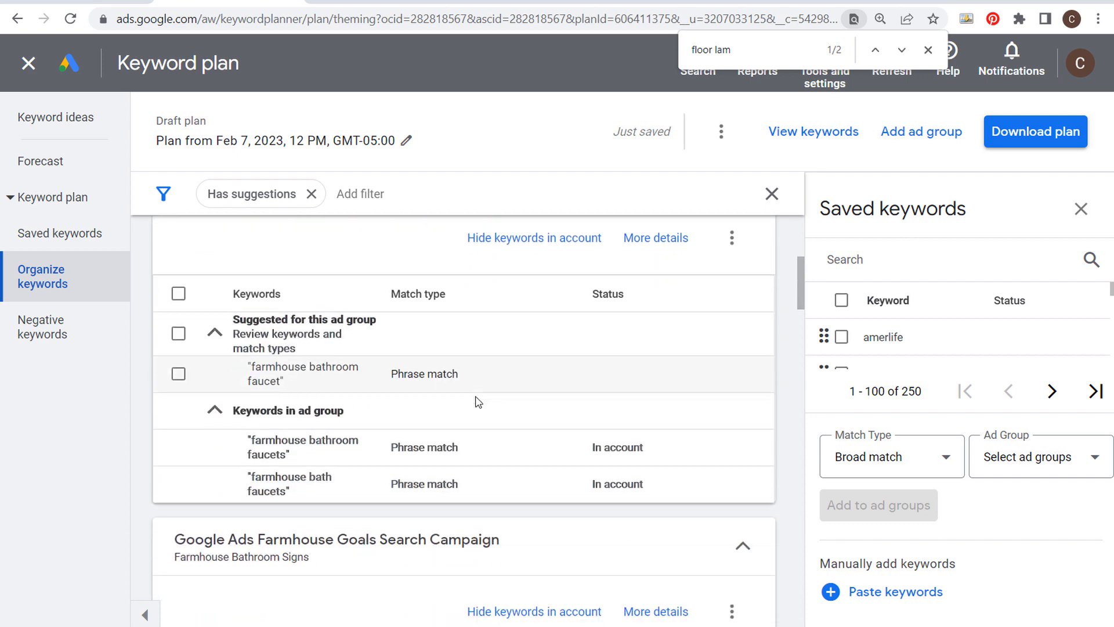
scroll(478, 387, "down", 2)
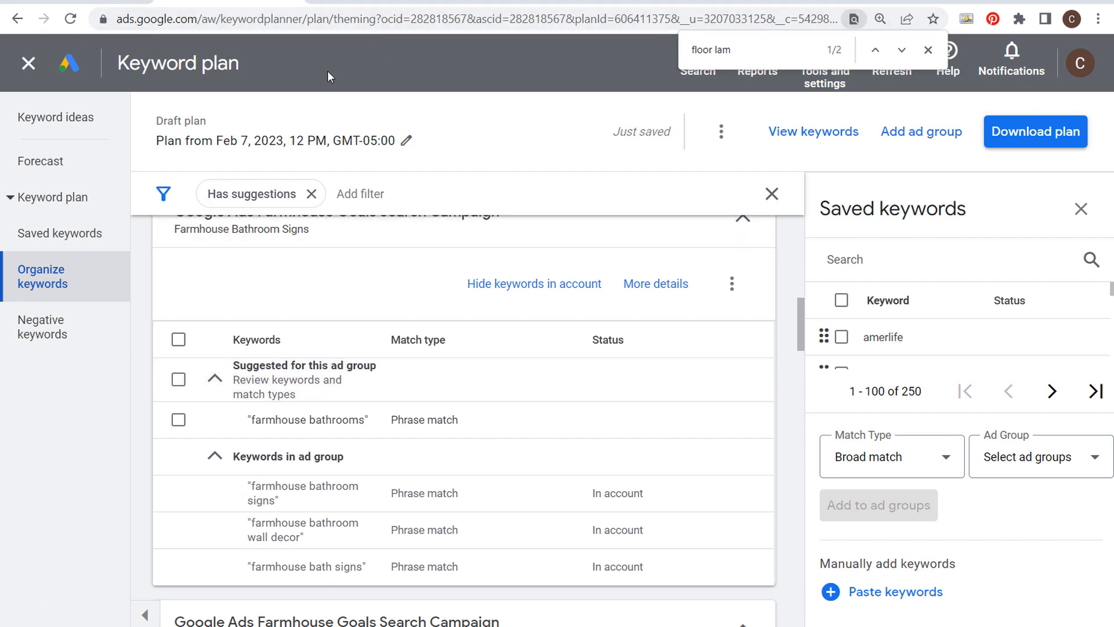
- Get keyword ideas for farmhouse decor, farmhouse furniture, farmhouse lighting, farmhouse rugs, farmhouse bedding and farmhouse curtains
left_click(57, 120)
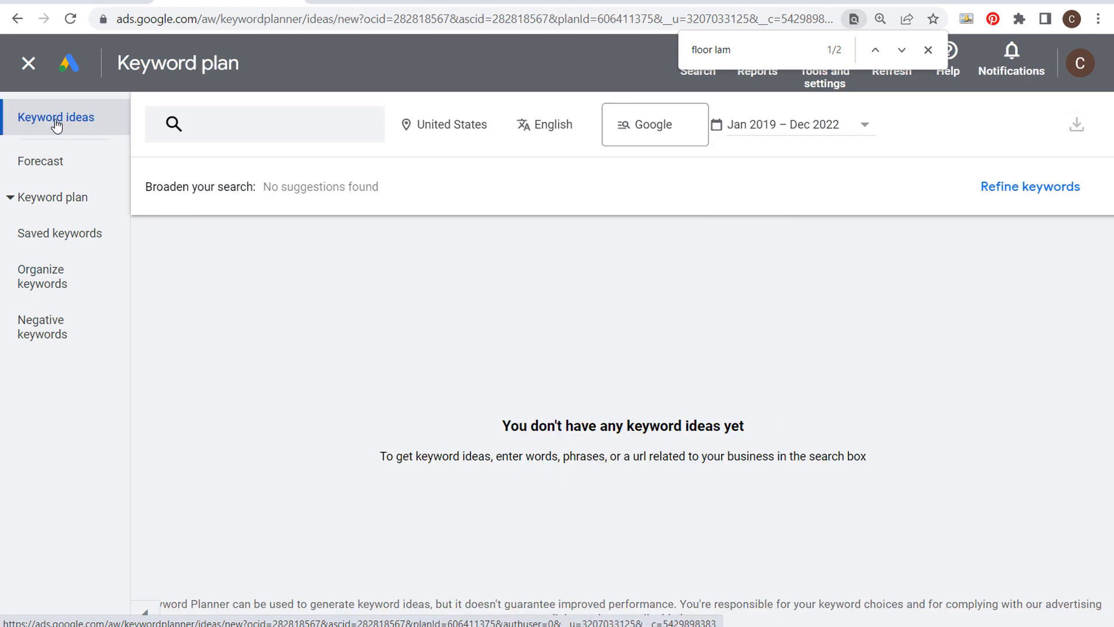
left_click(286, 138)
type("fa")
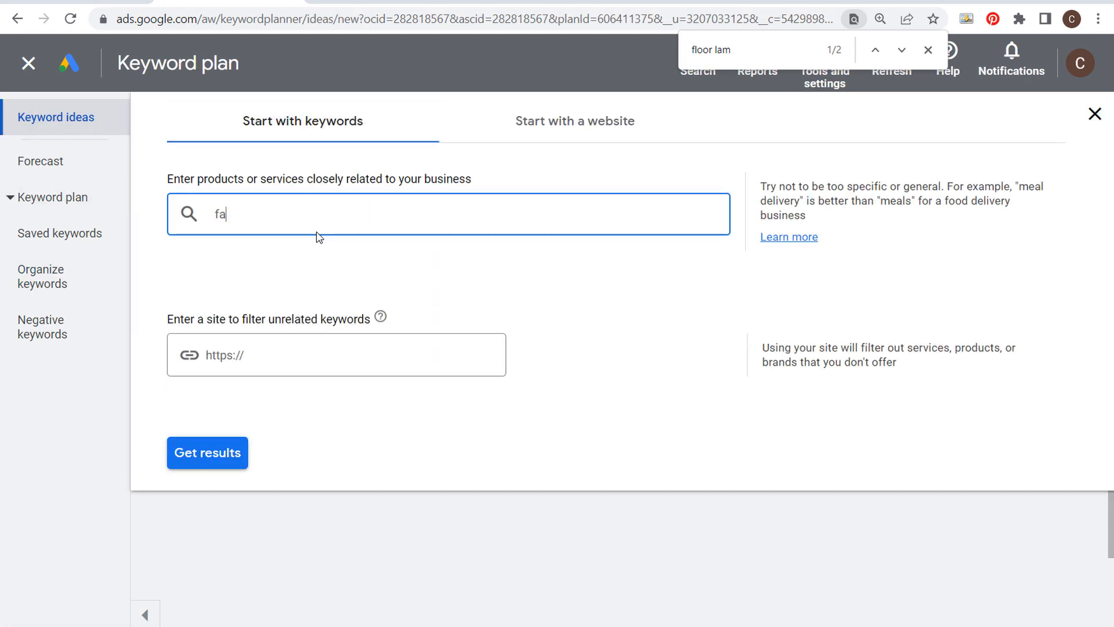
type("rmhouse decor")
key("Return")
type("farmho")
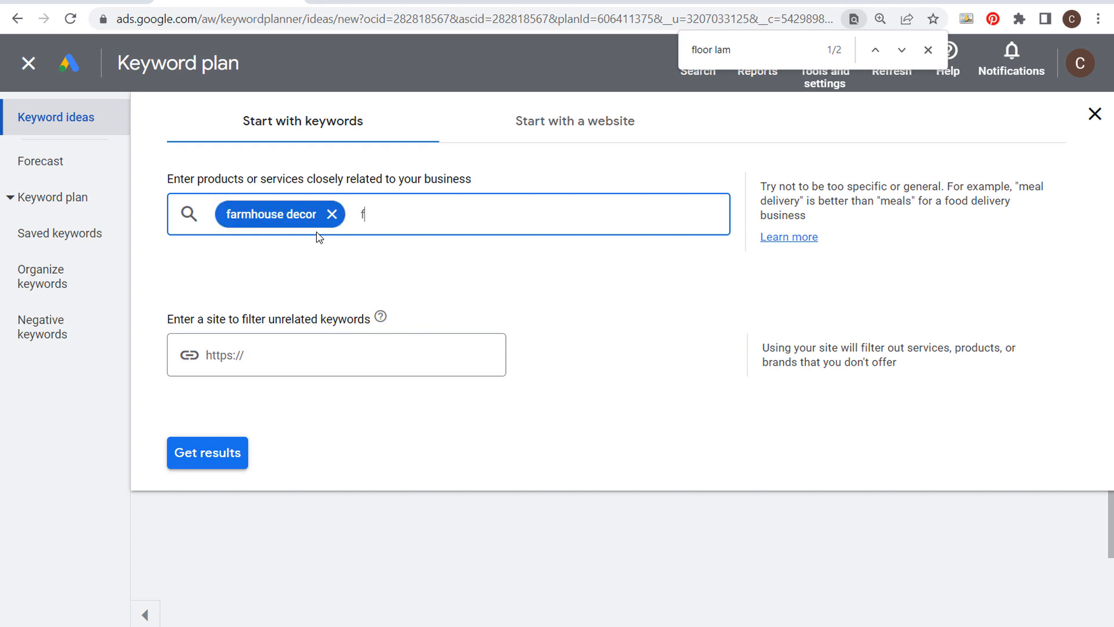
type("use furniture")
key("Return")
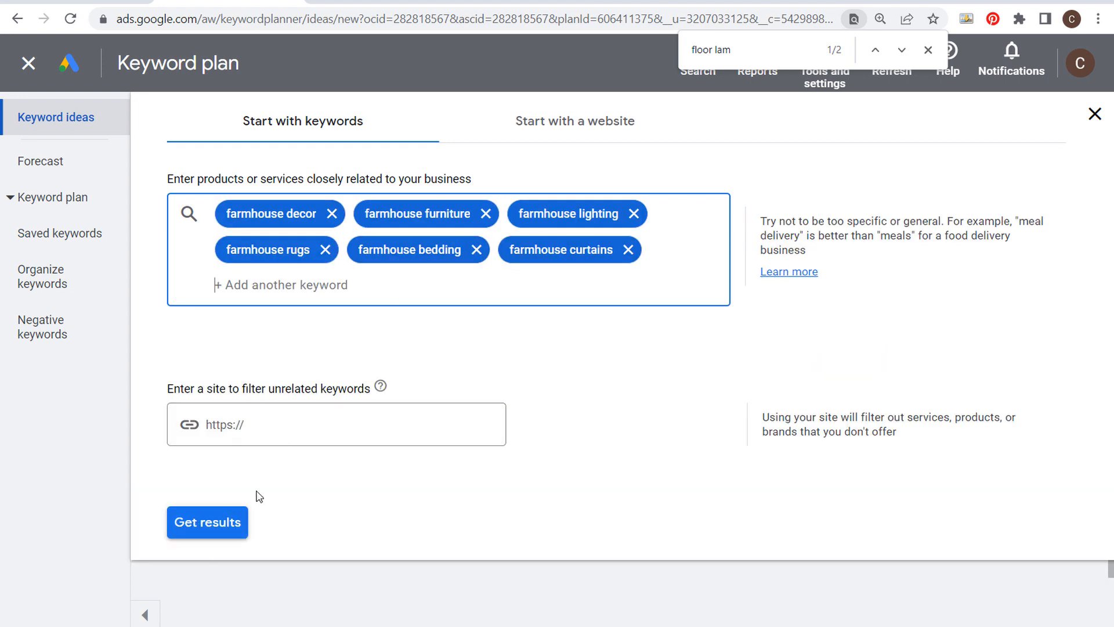
left_click(223, 531)
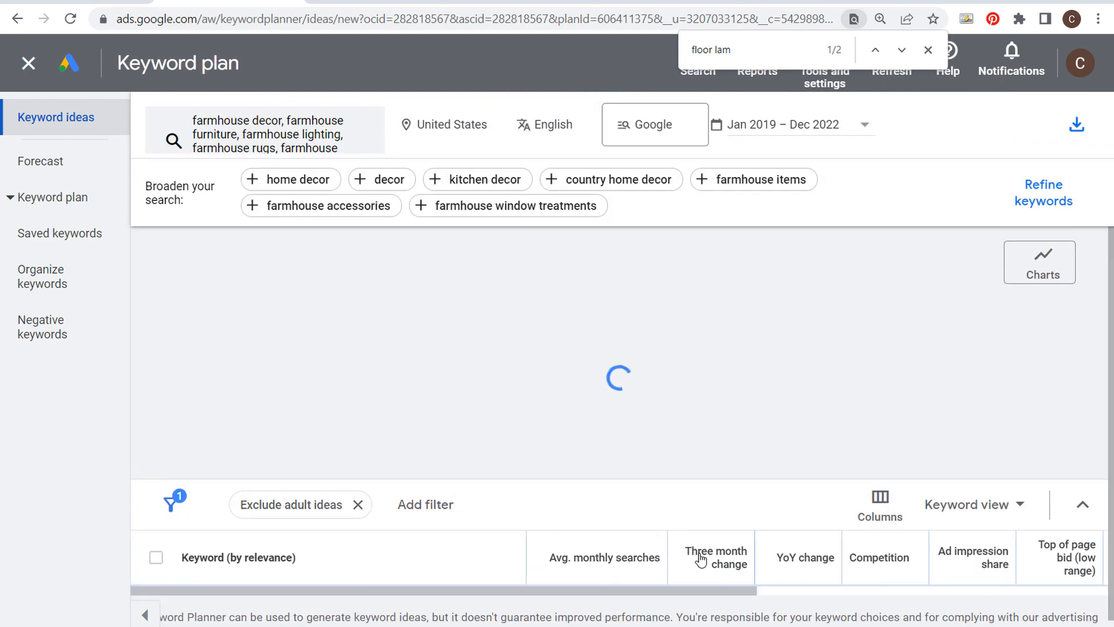
mouse_move(704, 559)
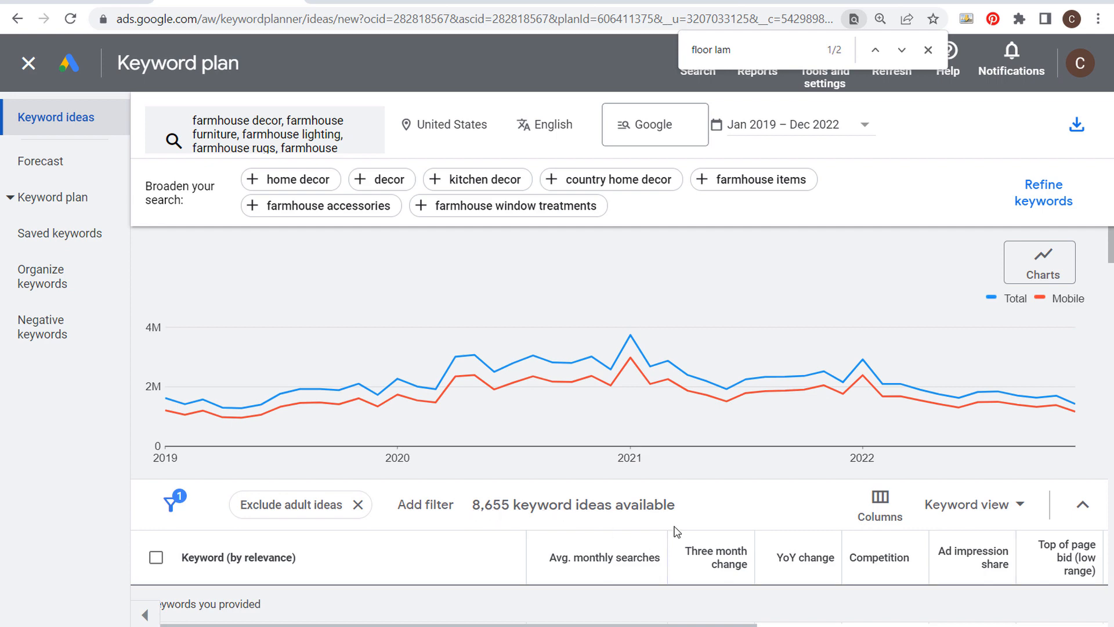
- Check the campaign's existing ad groups again and return to the table of farmhouse keyword ideas
left_click(112, 1)
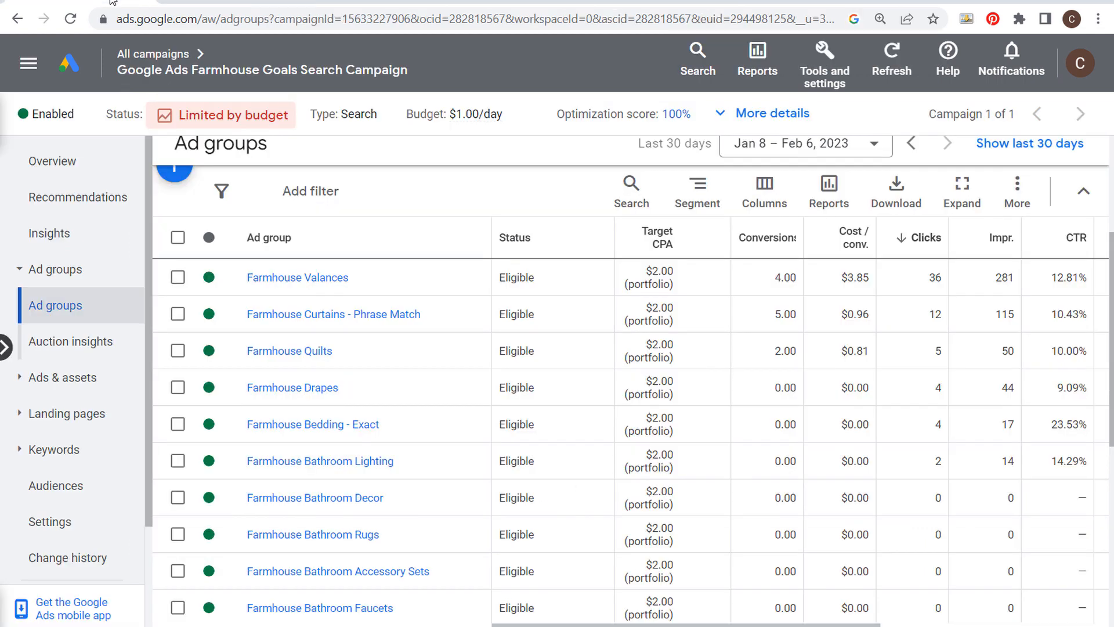
scroll(708, 281, "down", 5)
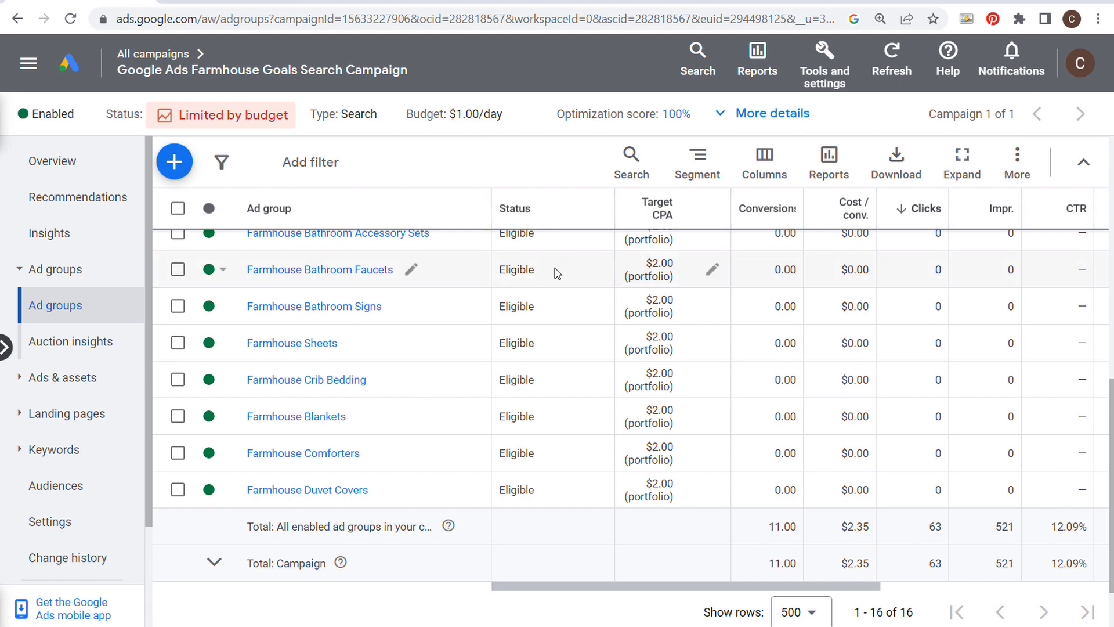
left_click(248, 2)
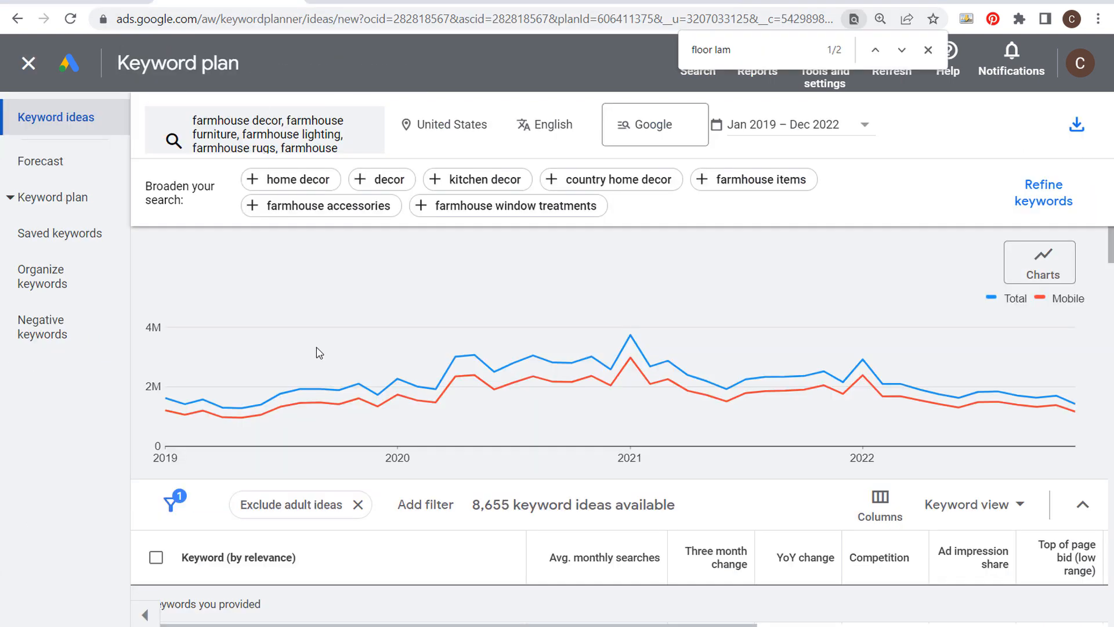
left_click(46, 294)
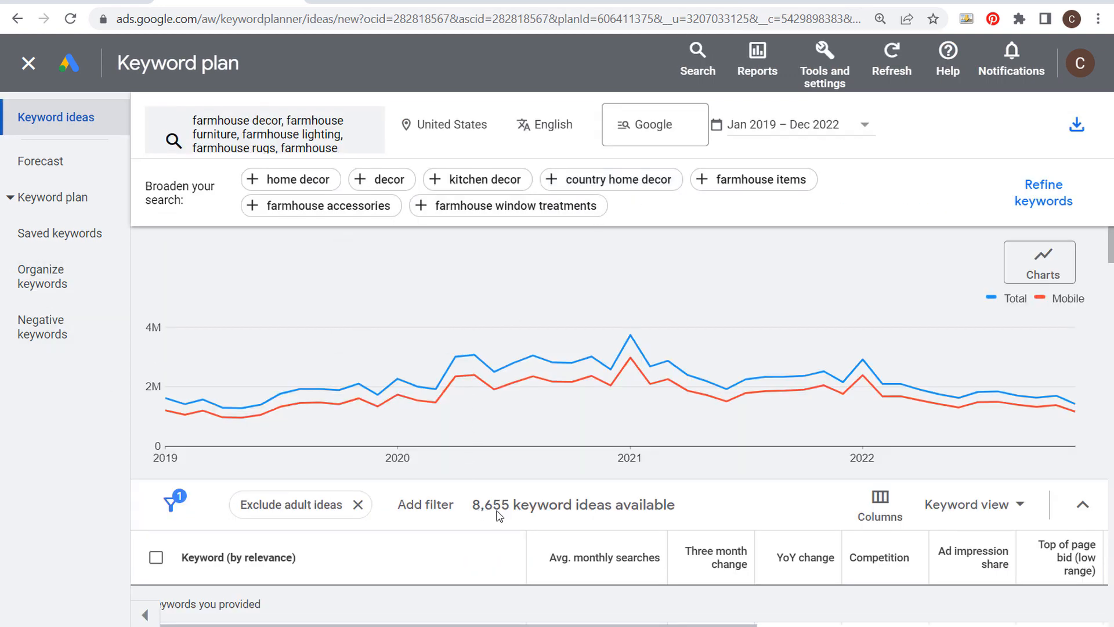
scroll(494, 518, "down", 2)
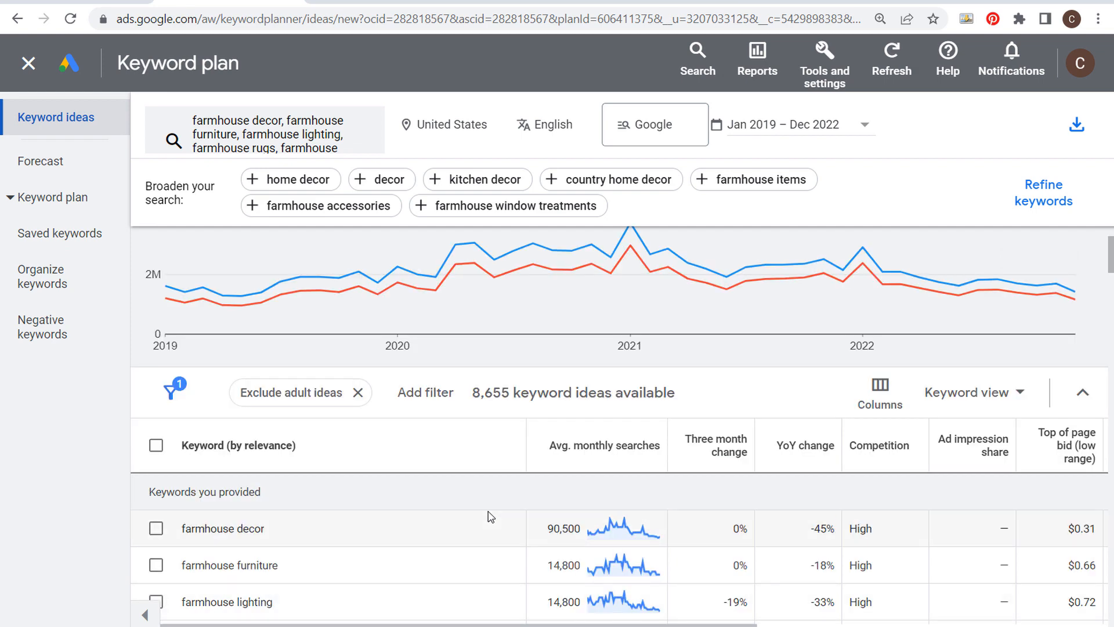
- Save all of the farmhouse keyword ideas, not just the first page, to the plan and view the saved keywords
left_click(156, 445)
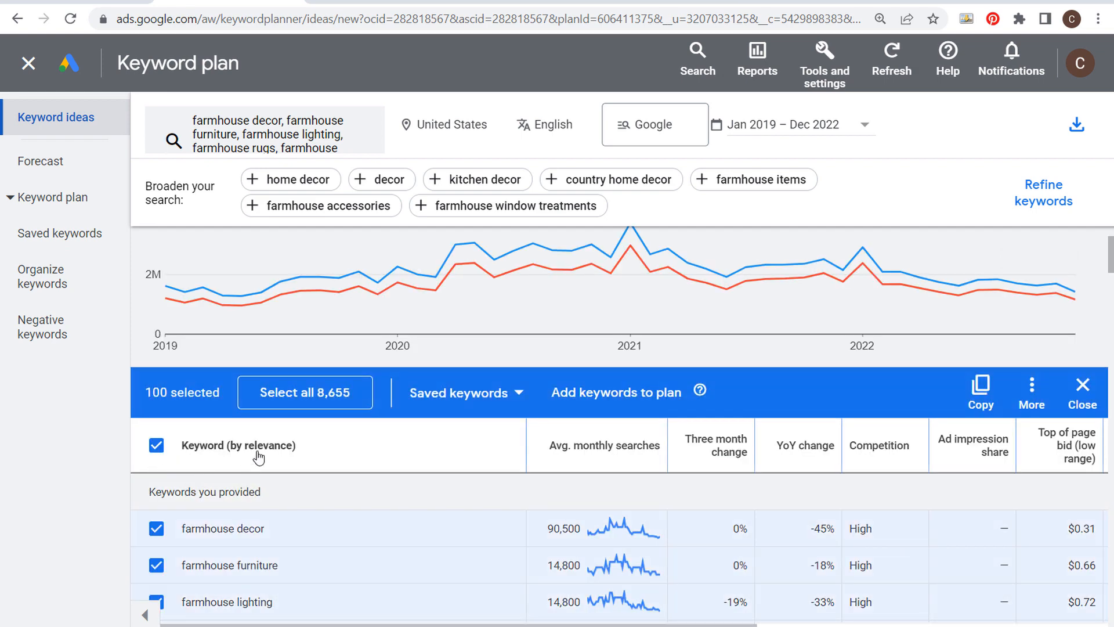
left_click(305, 395)
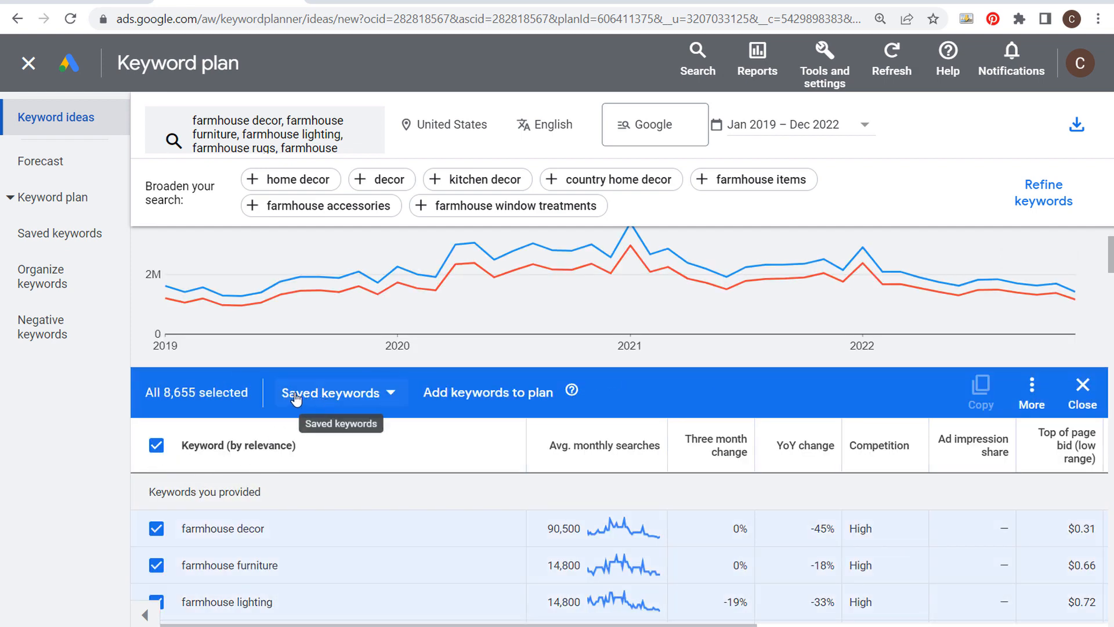
left_click(348, 398)
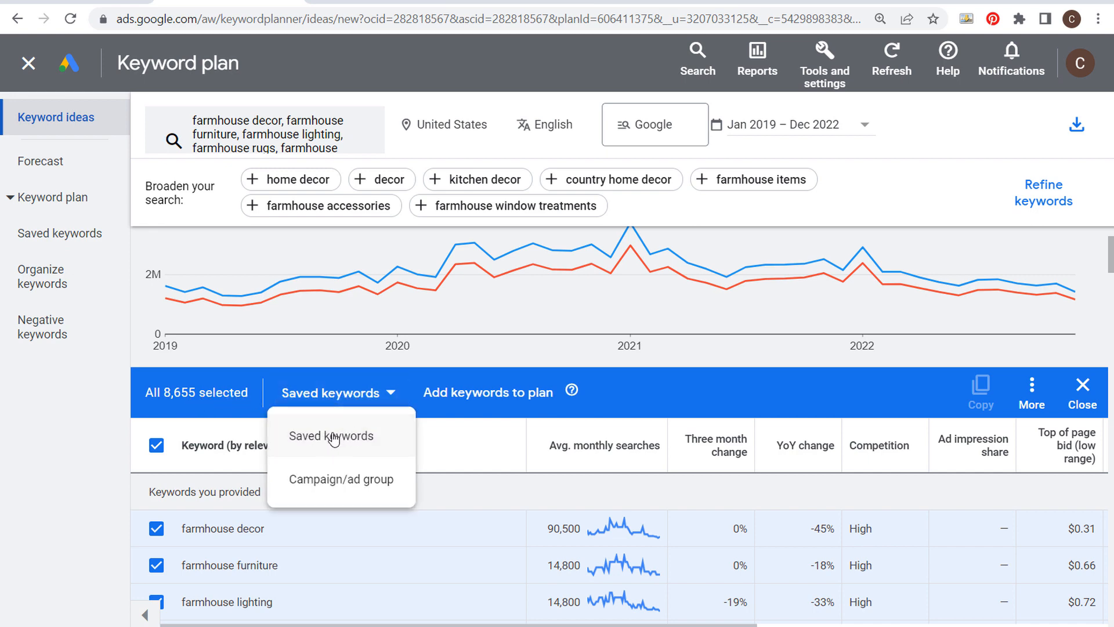
left_click(489, 397)
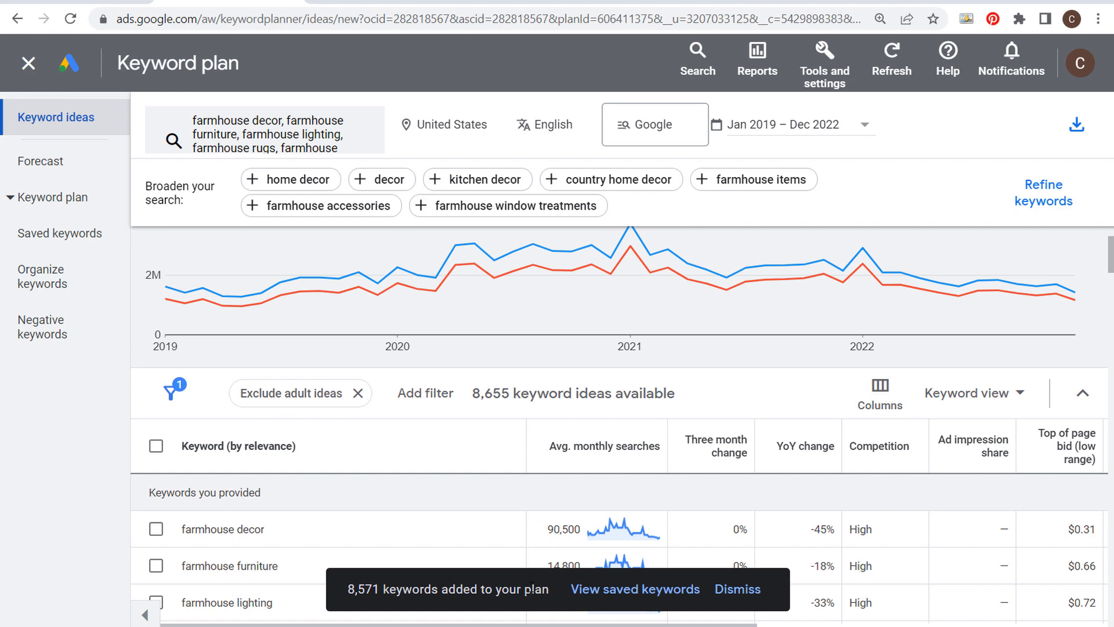
left_click(634, 592)
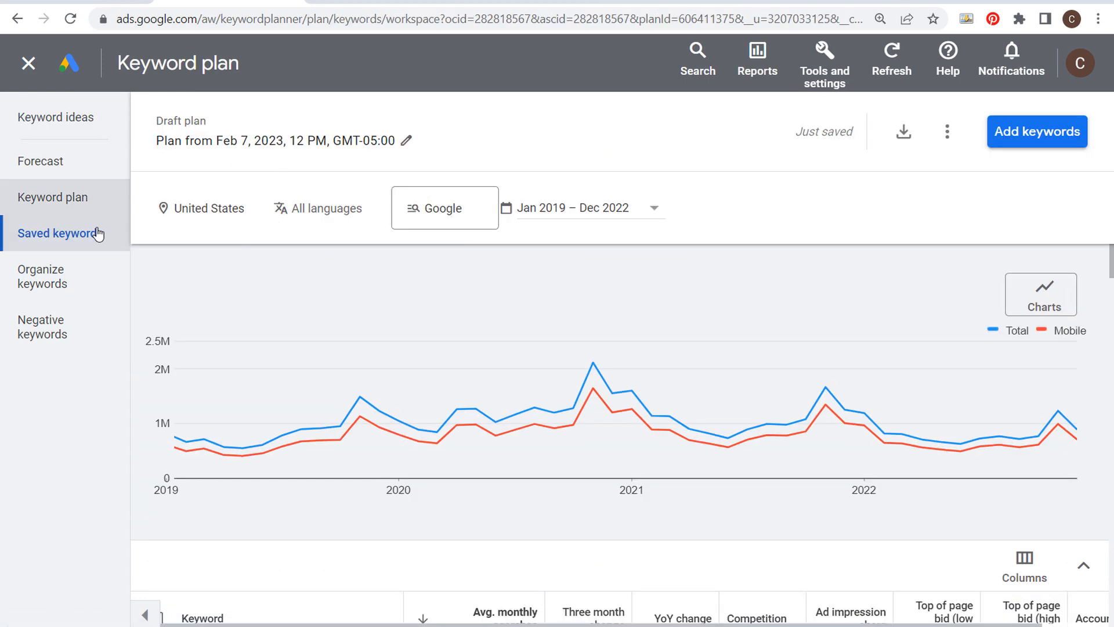
scroll(671, 427, "down", 2)
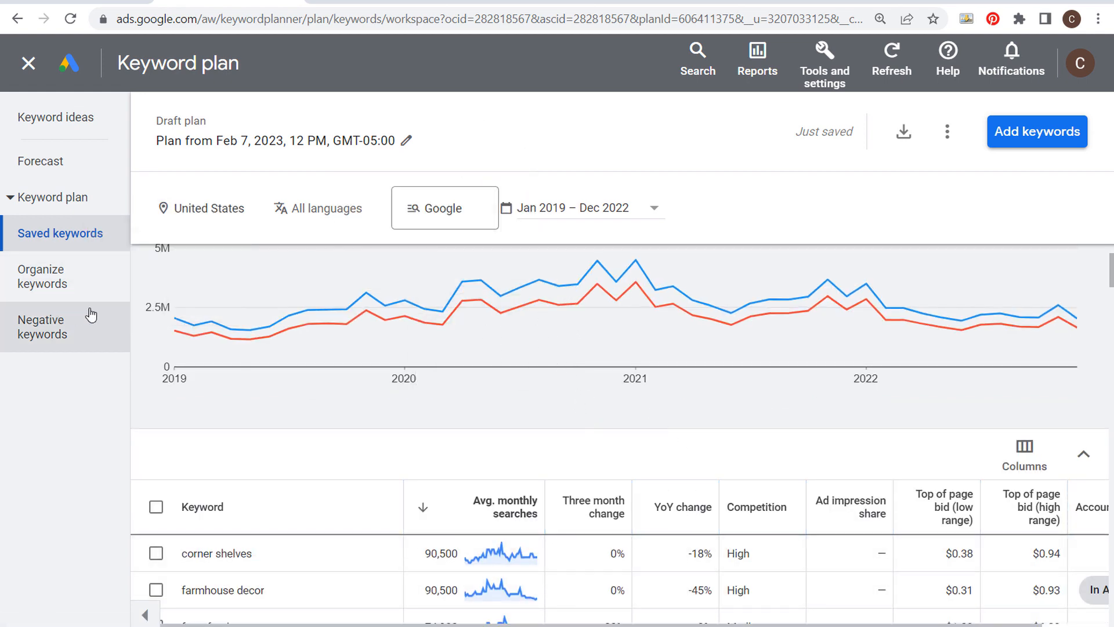
- Review how the saved keywords are organized, comparing suggested and existing keywords in the Farmhouse Bathroom Faucets and Farmhouse Bathroom Signs ad groups
left_click(91, 281)
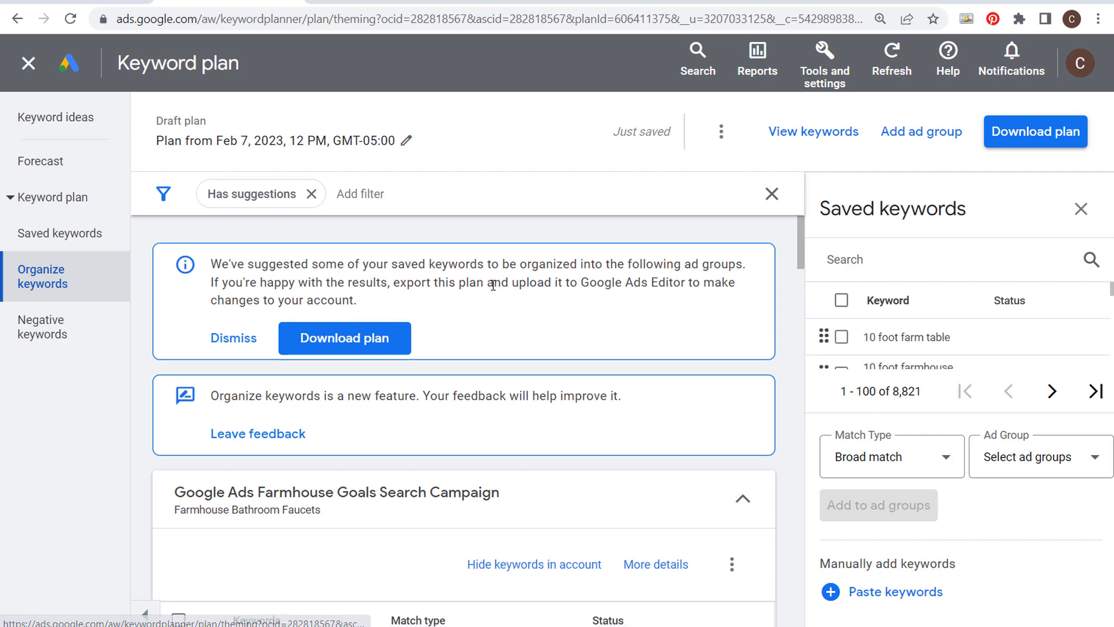
scroll(625, 284, "down", 3)
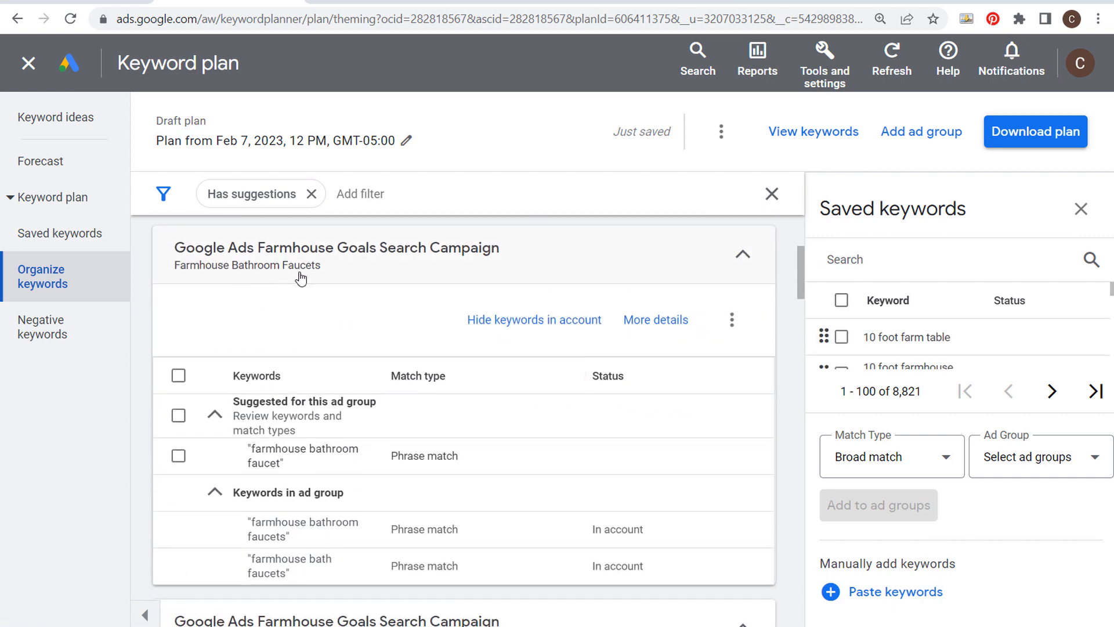
scroll(503, 386, "down", 3)
scroll(503, 373, "down", 3)
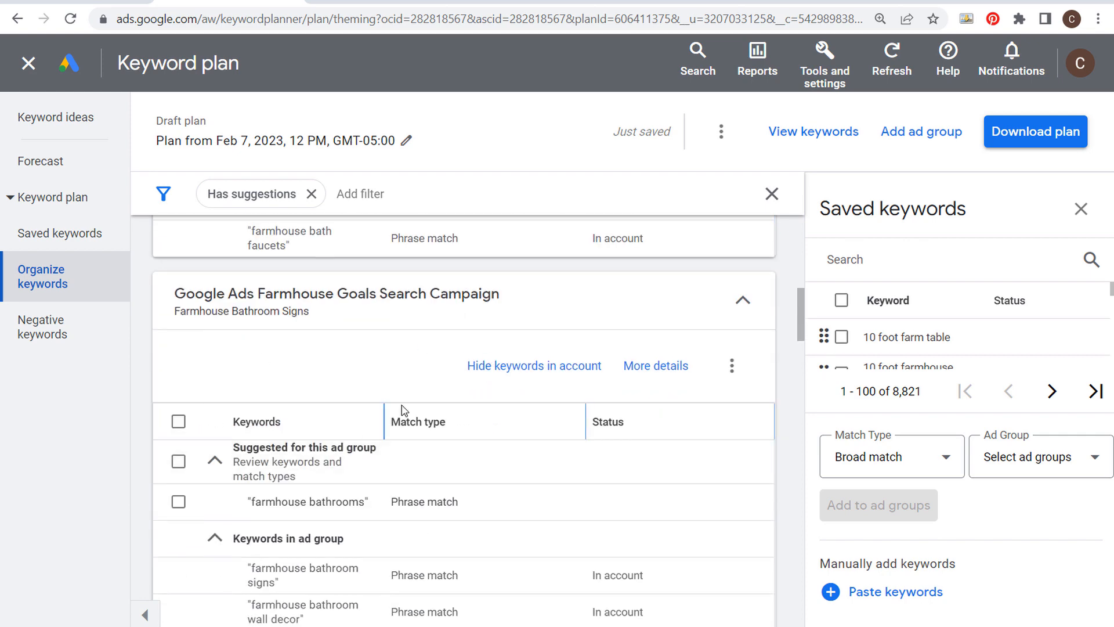
scroll(518, 428, "down", 1)
scroll(387, 387, "up", 1)
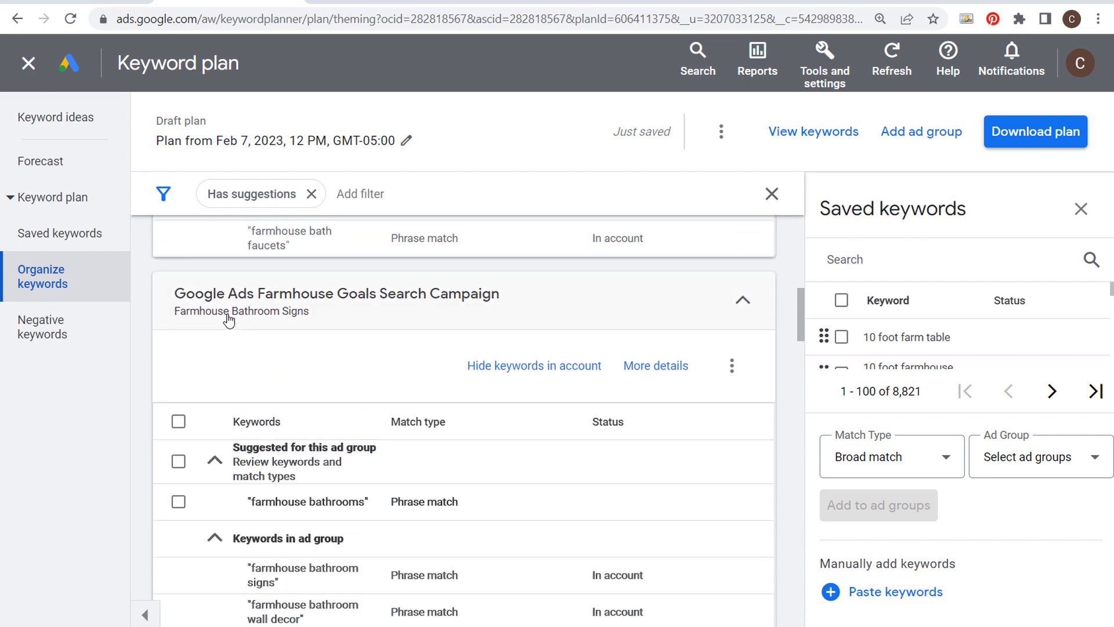
scroll(439, 420, "down", 1)
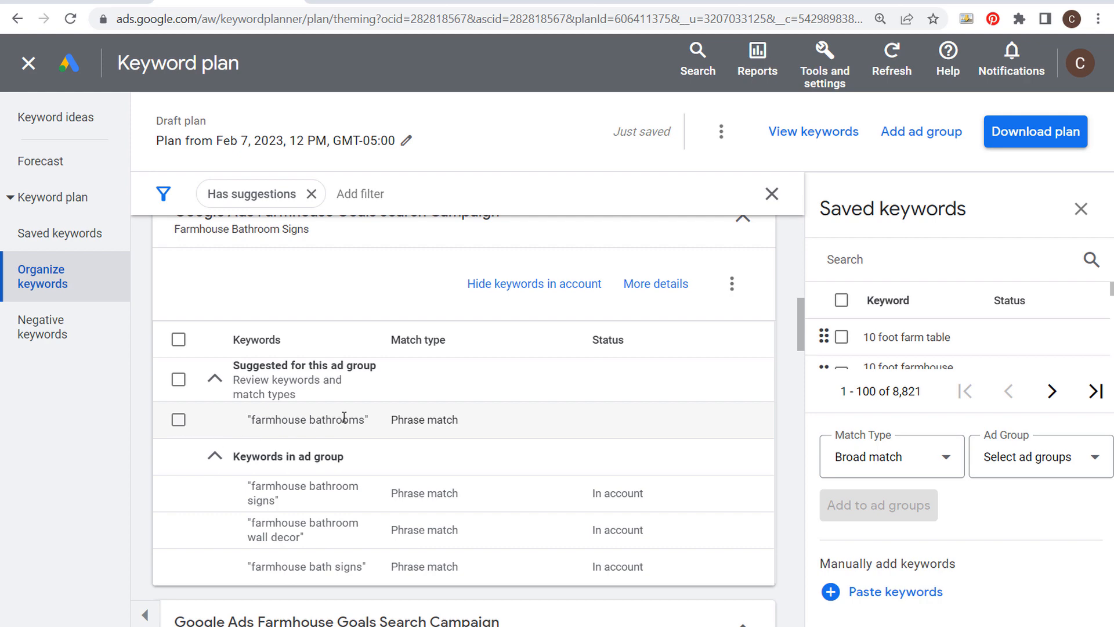
scroll(302, 329, "up", 1)
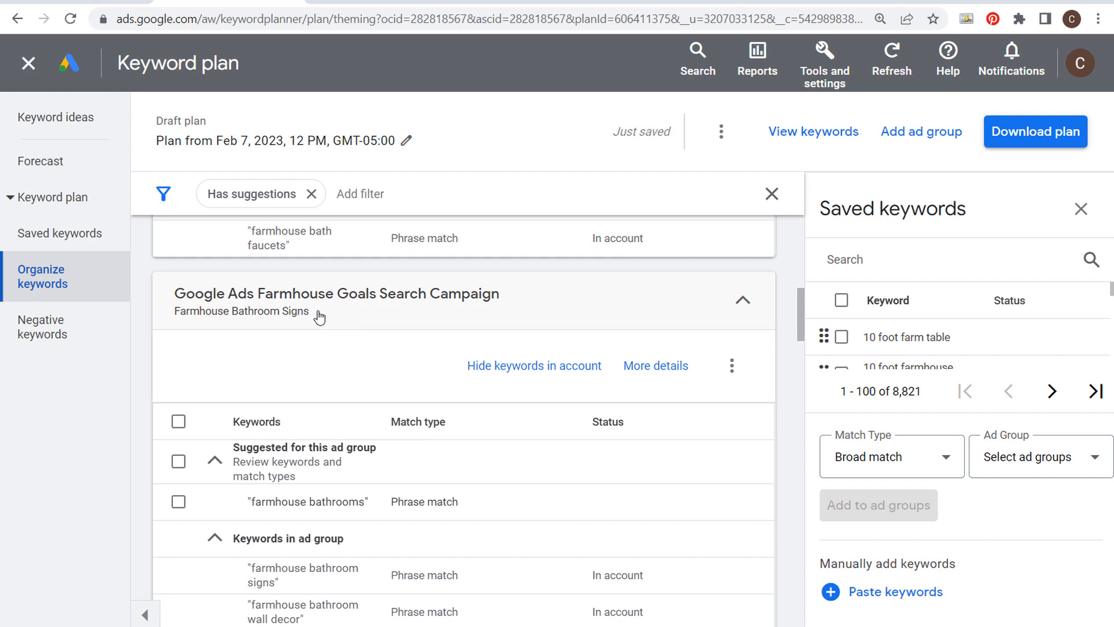
scroll(341, 429, "down", 1)
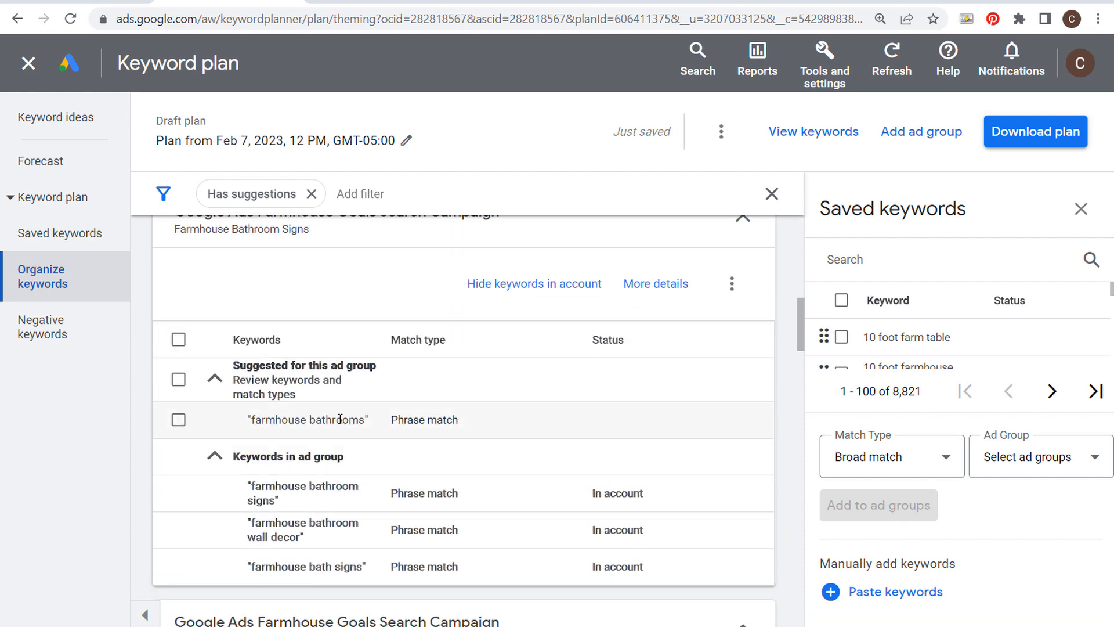
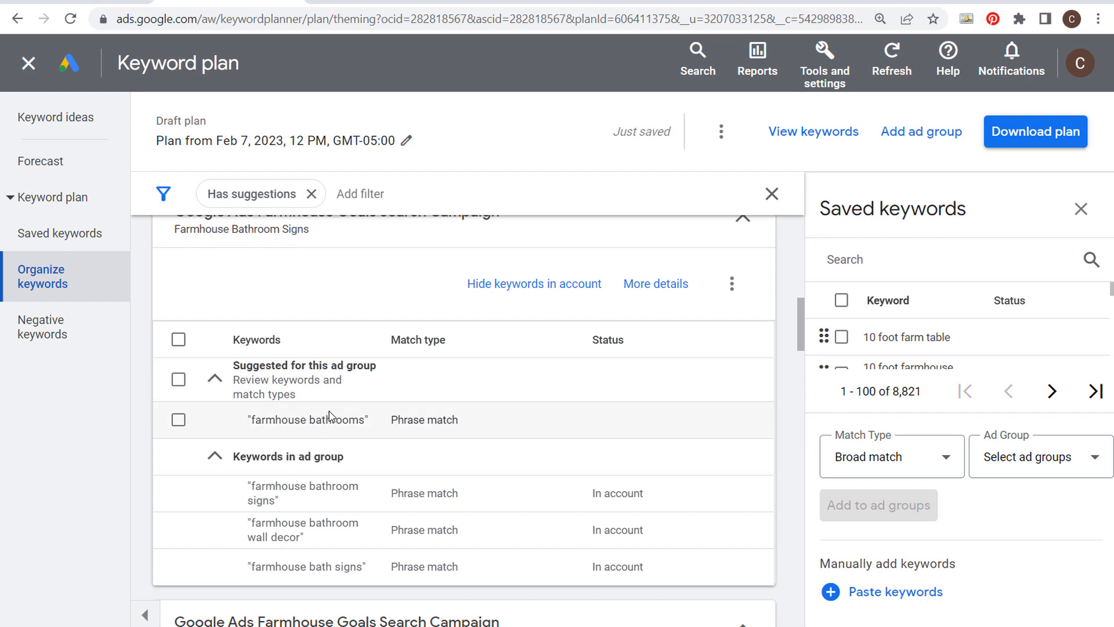
- Select the suggested "farmhouse bathroom faucet" keyword and look through the suggestions for the Blankets, Comforters, Duvet Covers, Quilts and Valances ad groups
scroll(450, 412, "up", 4)
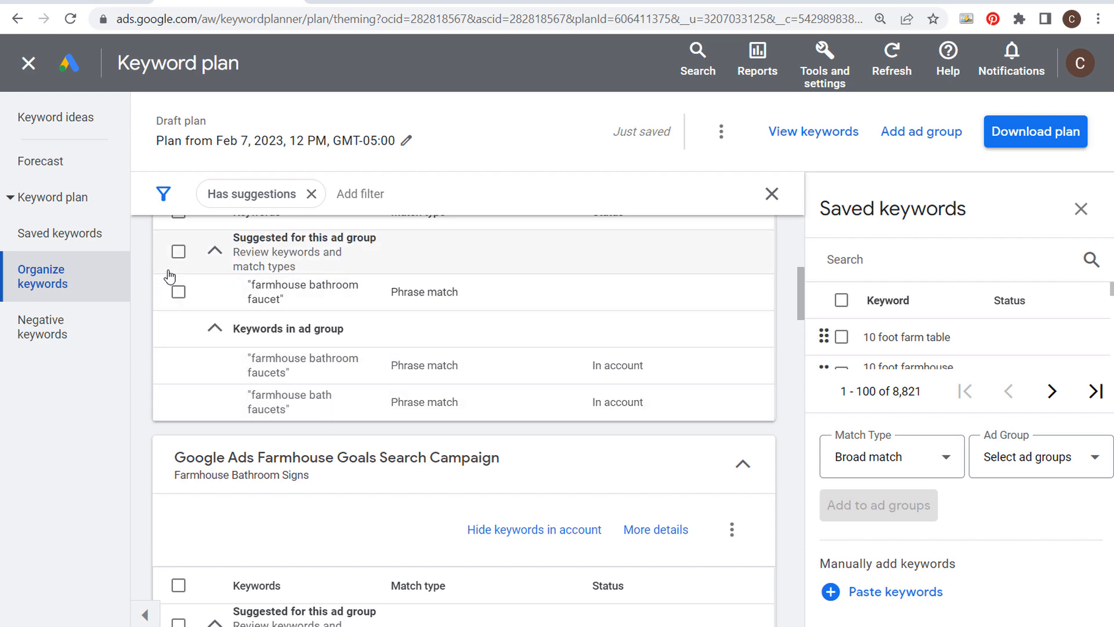
left_click(179, 292)
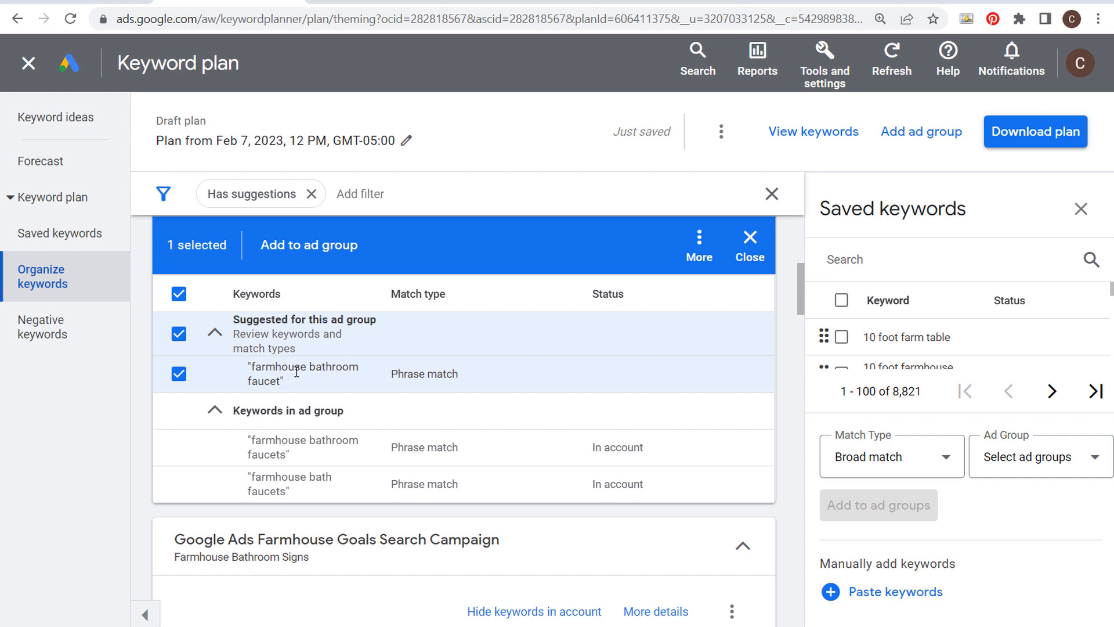
scroll(480, 348, "down", 10)
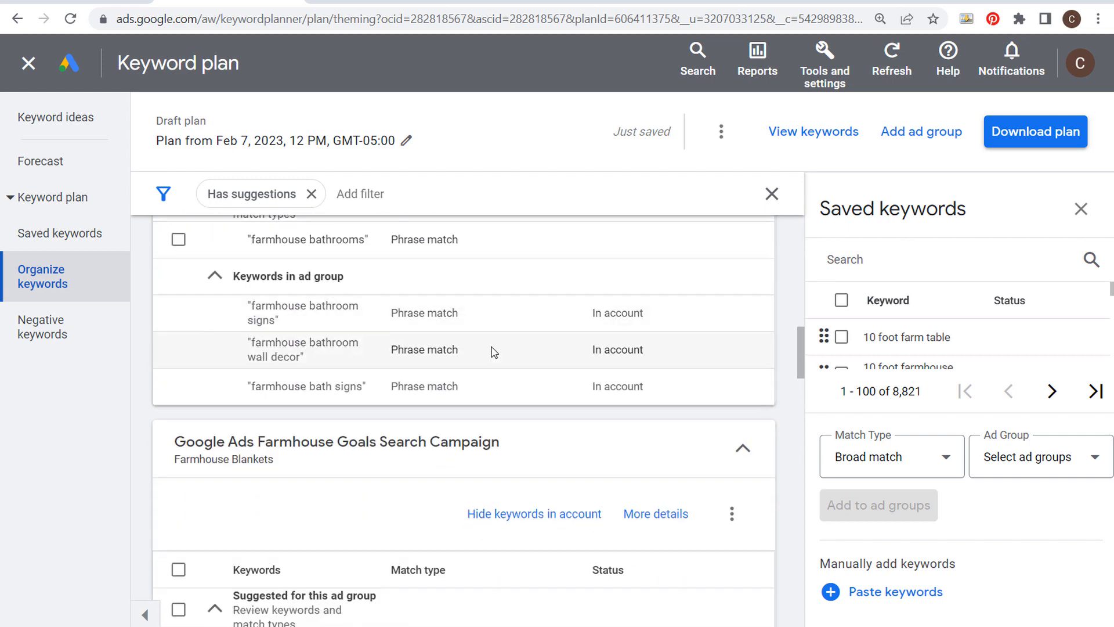
scroll(488, 332, "down", 6)
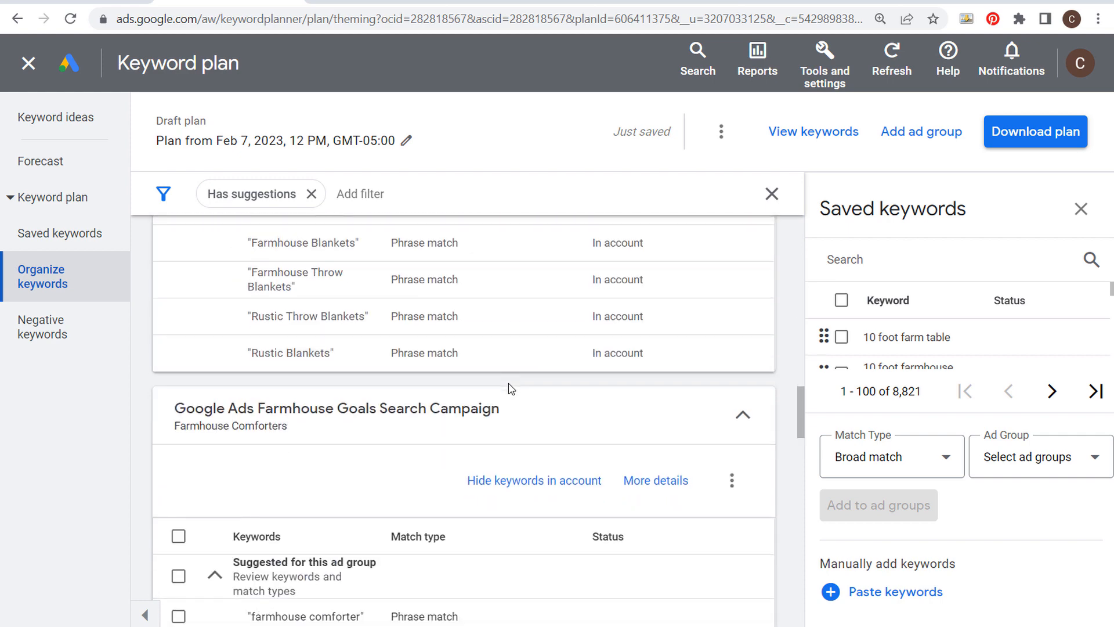
scroll(469, 359, "down", 1)
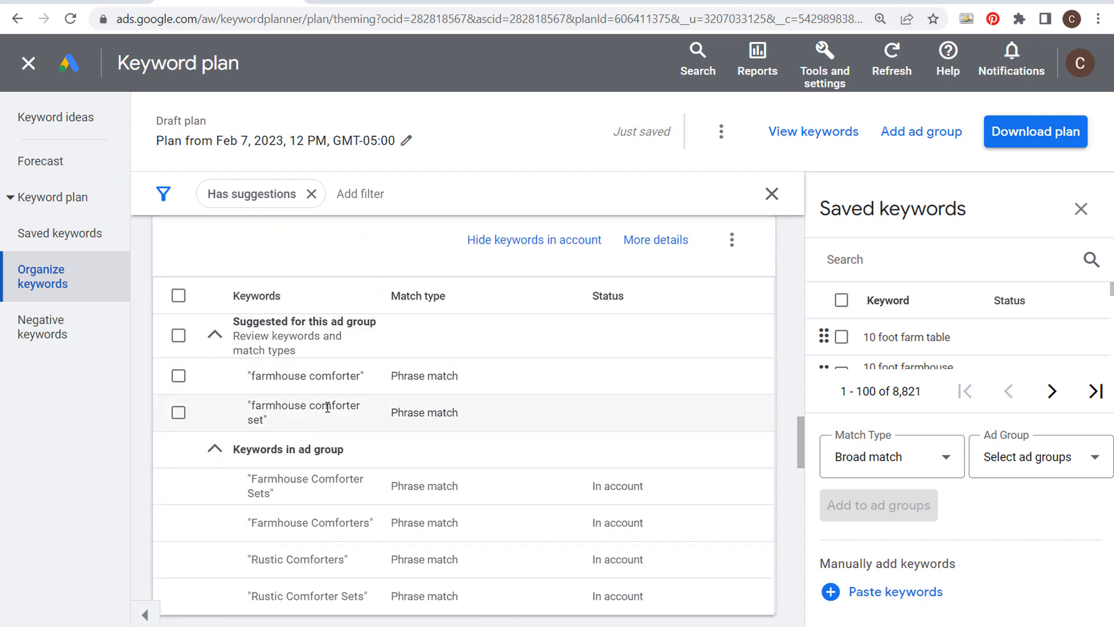
scroll(480, 425, "down", 7)
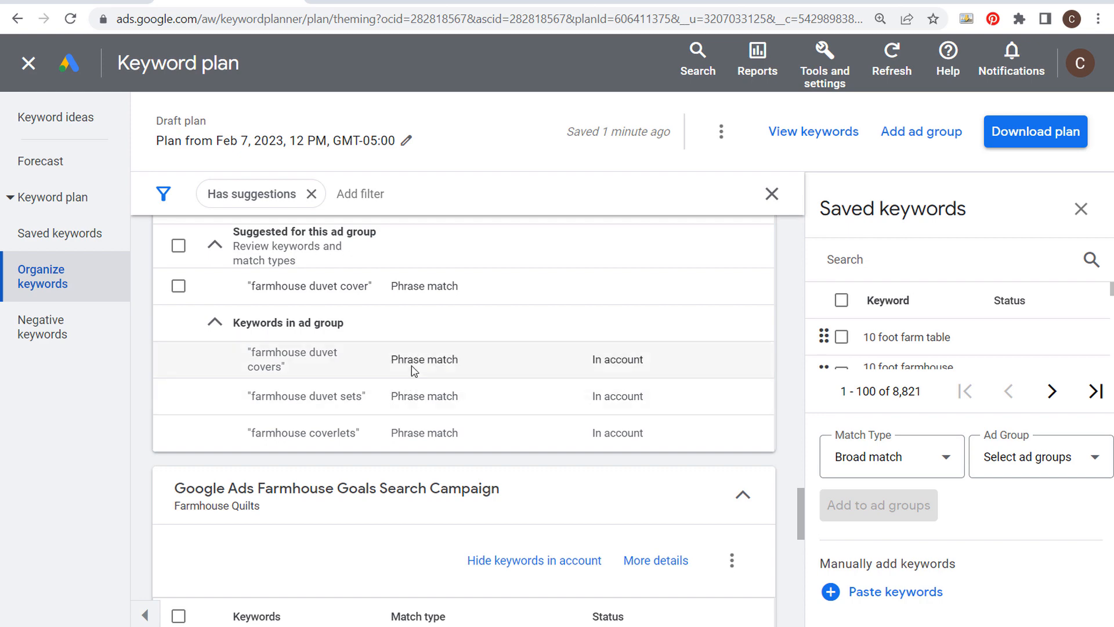
scroll(436, 356, "down", 1)
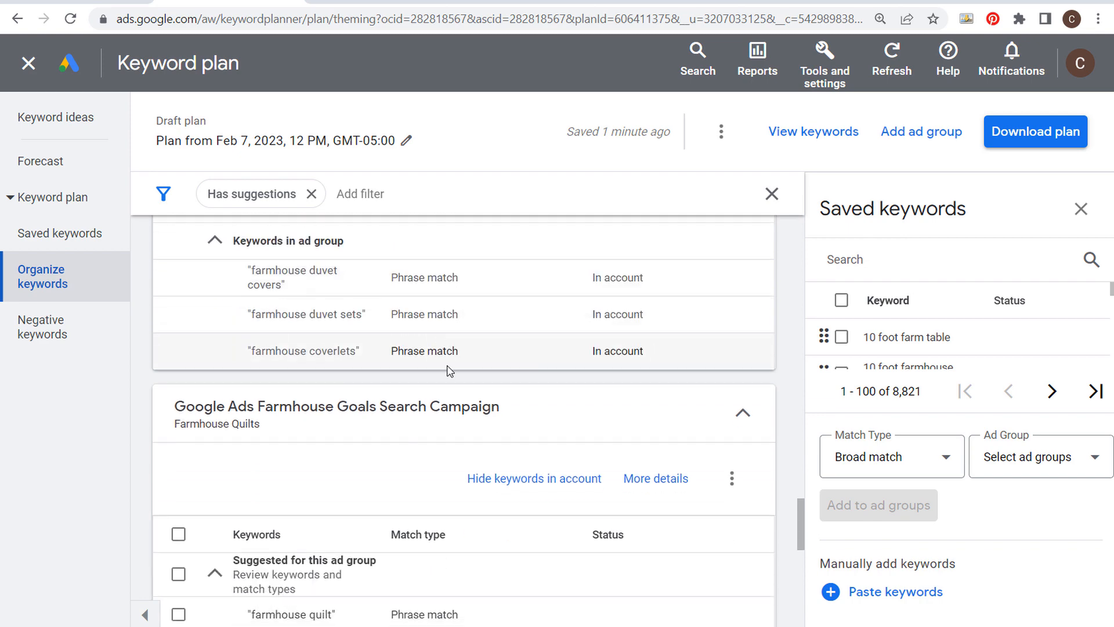
scroll(446, 371, "down", 2)
scroll(453, 386, "down", 5)
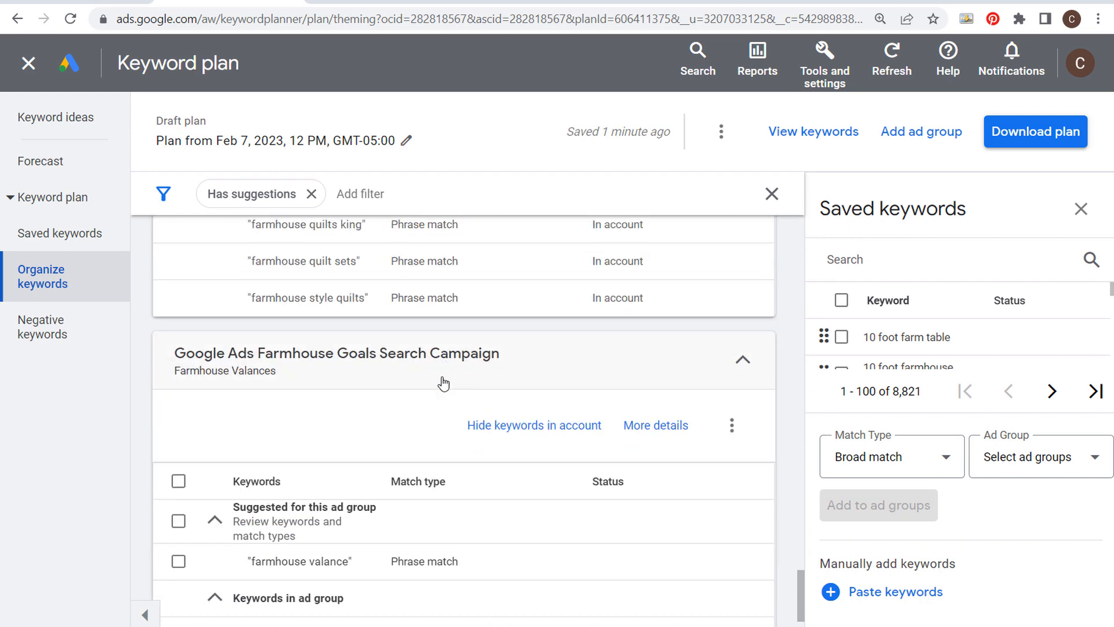
scroll(459, 383, "up", 9)
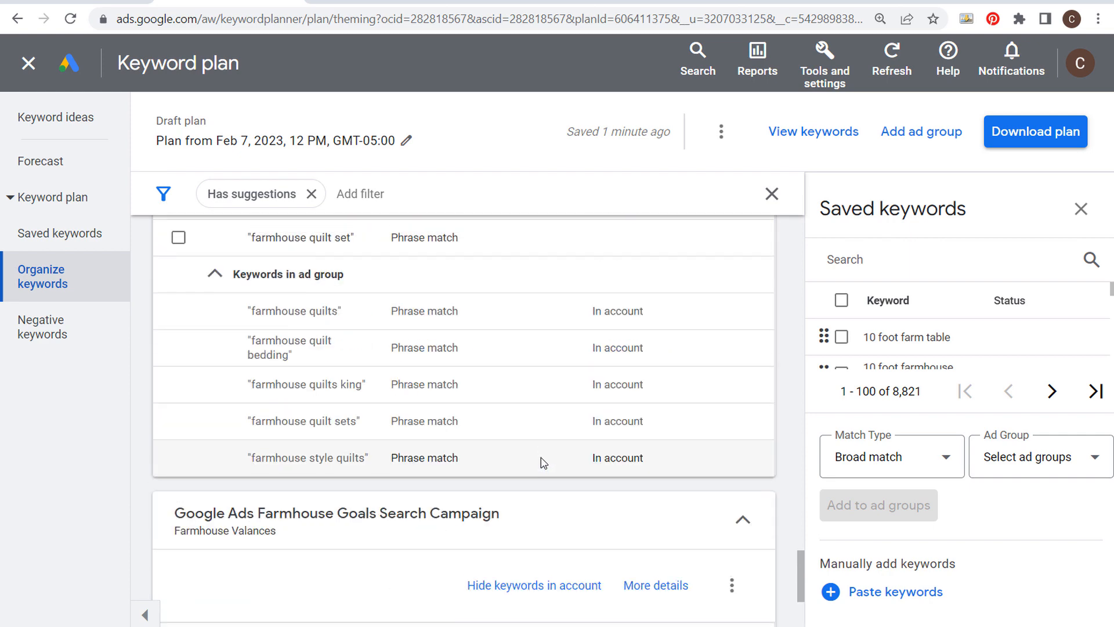
scroll(477, 380, "up", 8)
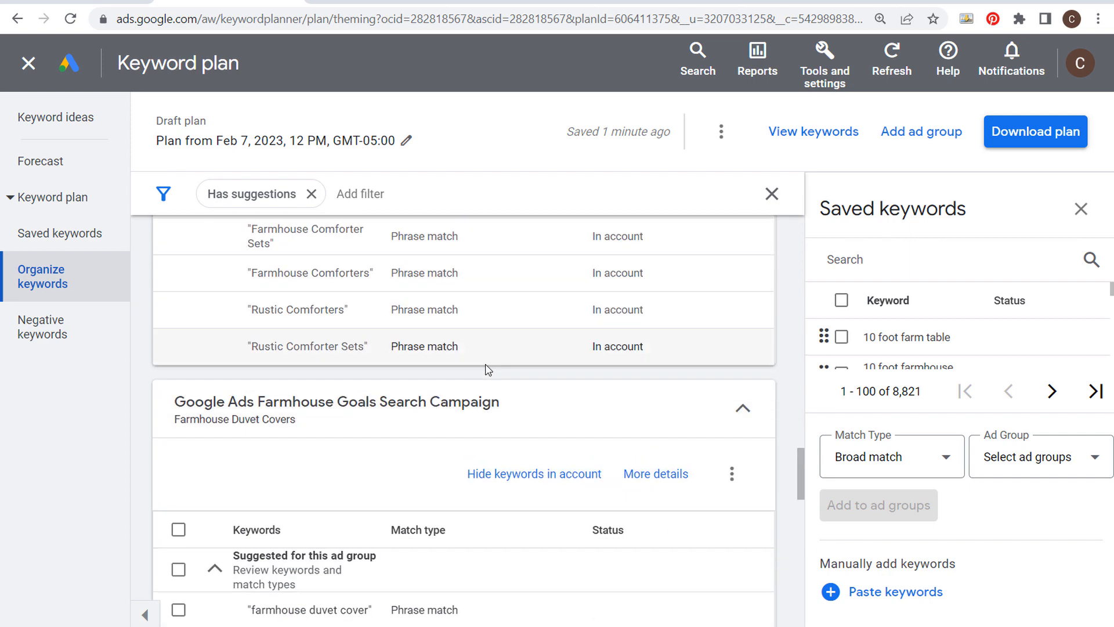
scroll(459, 346, "up", 5)
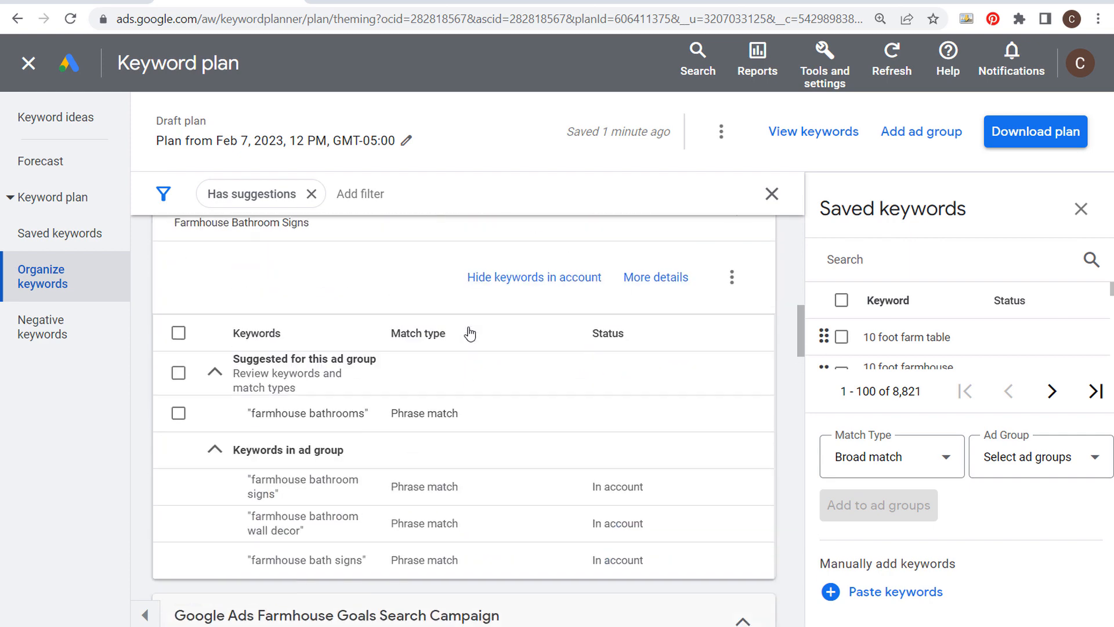
scroll(445, 296, "up", 8)
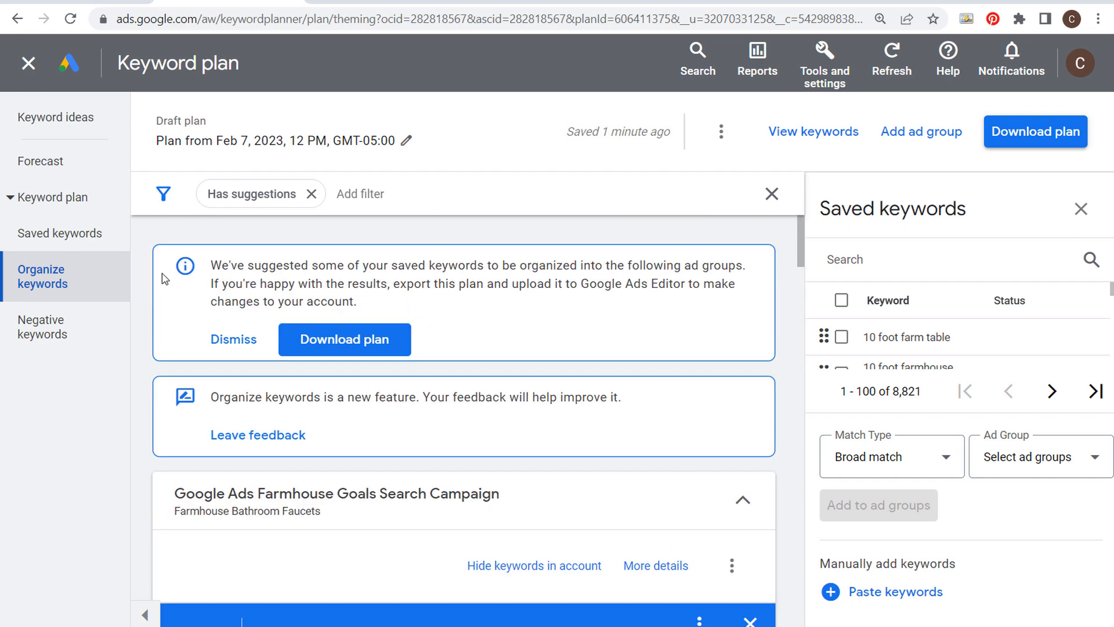
- Check the plan's negative keywords, return to the keyword ideas, and briefly select farmhouse decor to view the options for adding it
left_click(98, 334)
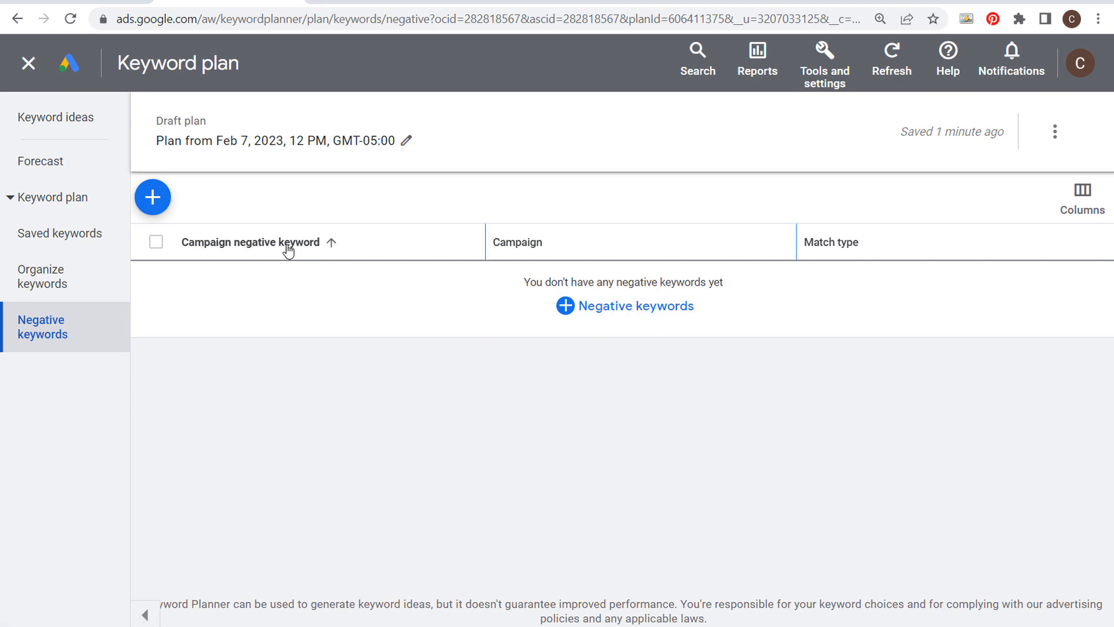
left_click(87, 126)
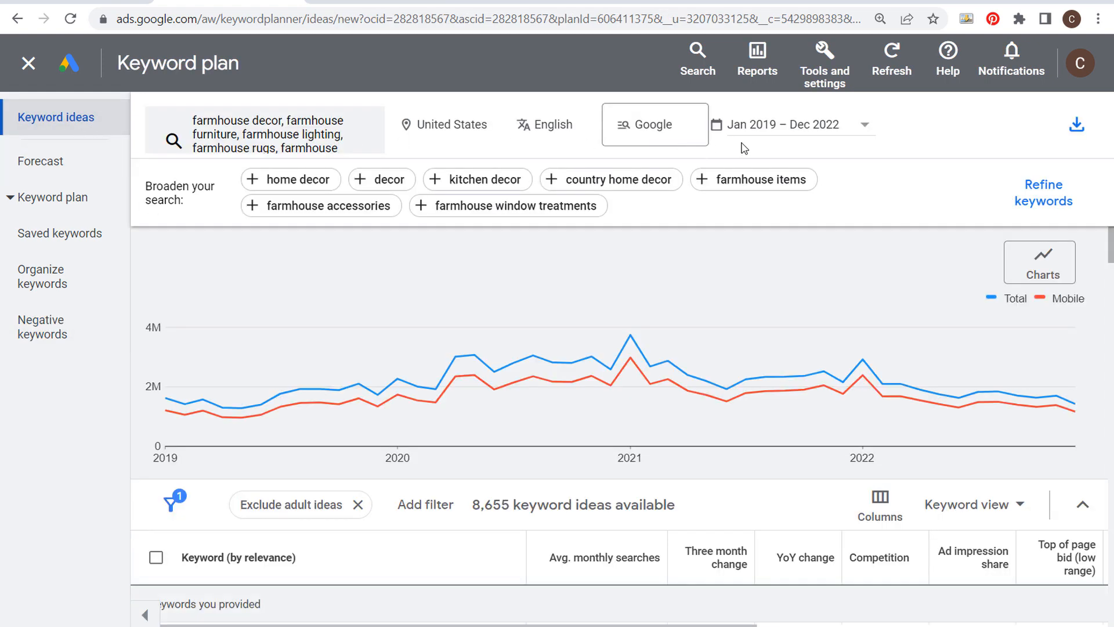
scroll(708, 476, "down", 3)
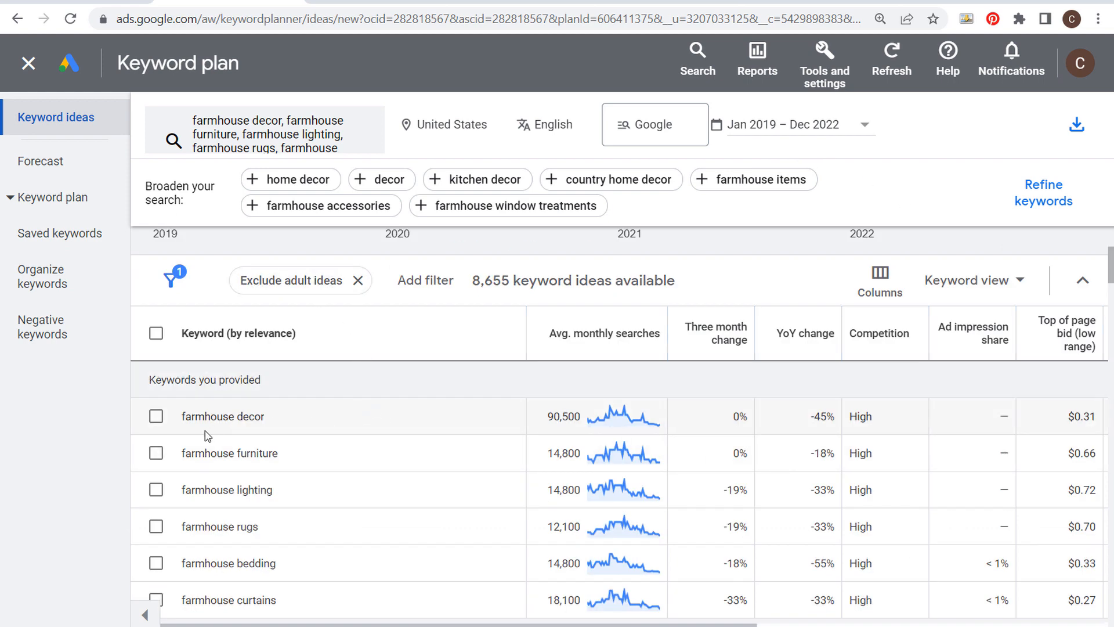
left_click(156, 417)
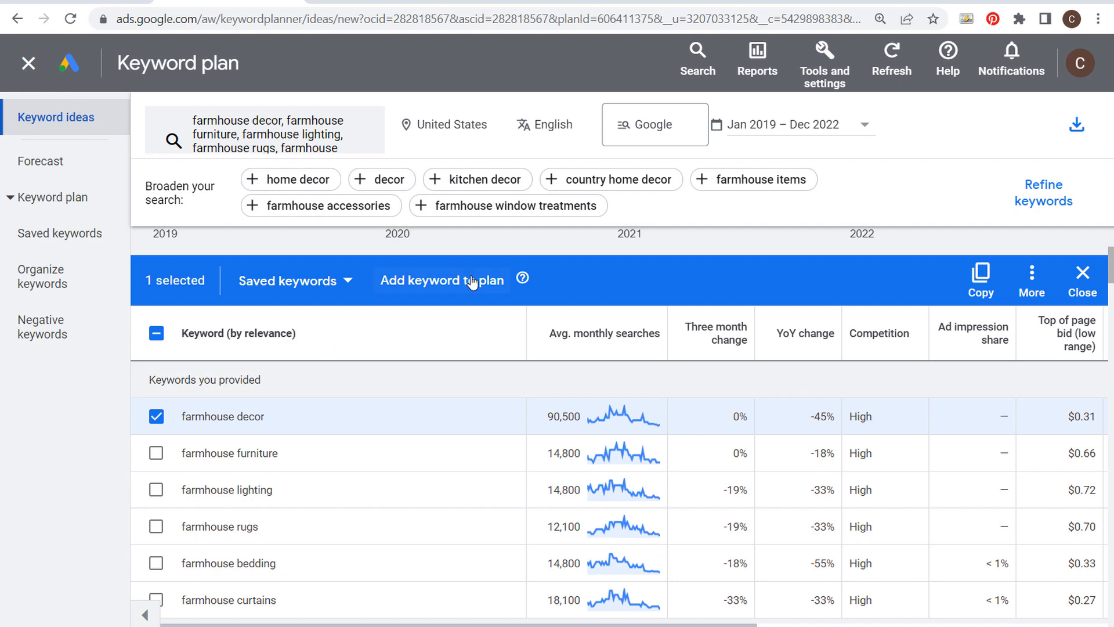
left_click(1083, 278)
- Remove the current draft keyword plan from the account
left_click(65, 200)
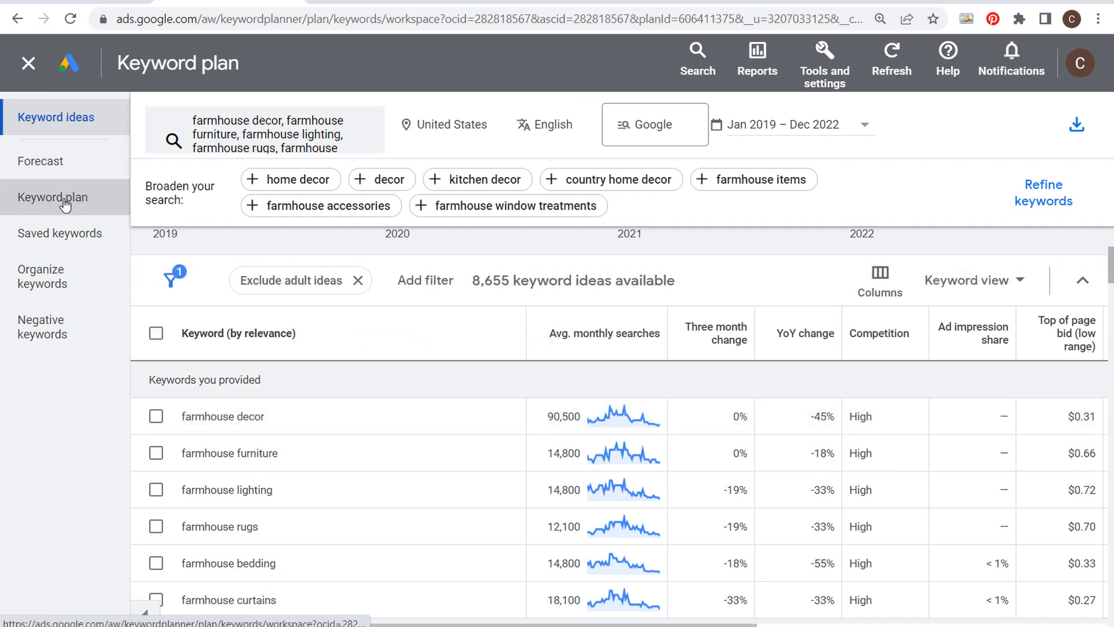
left_click(947, 131)
left_click(995, 135)
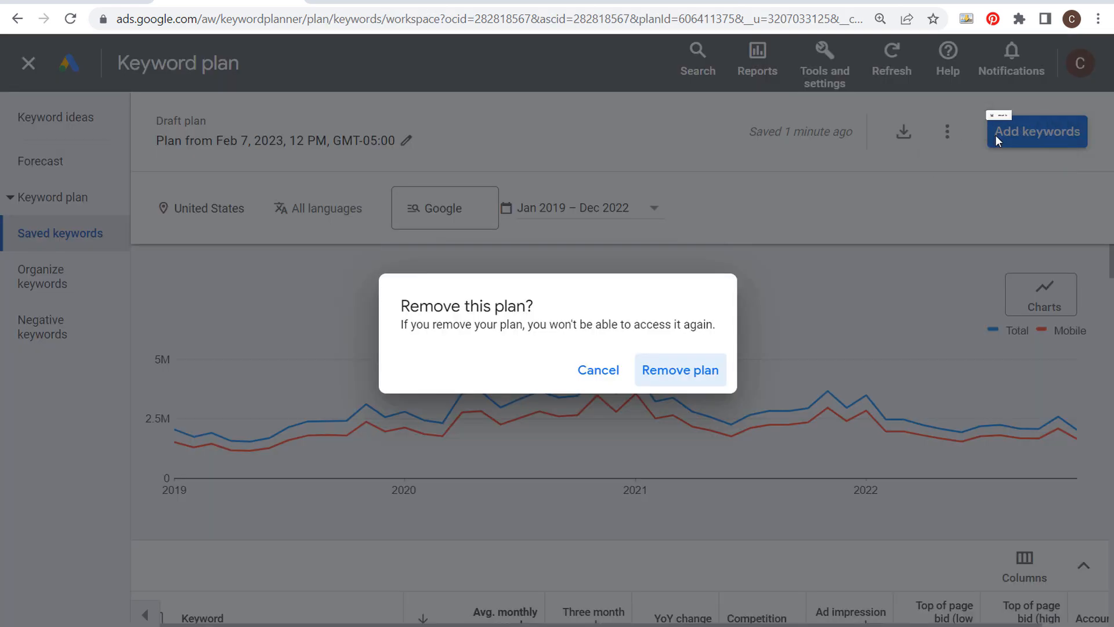
left_click(677, 377)
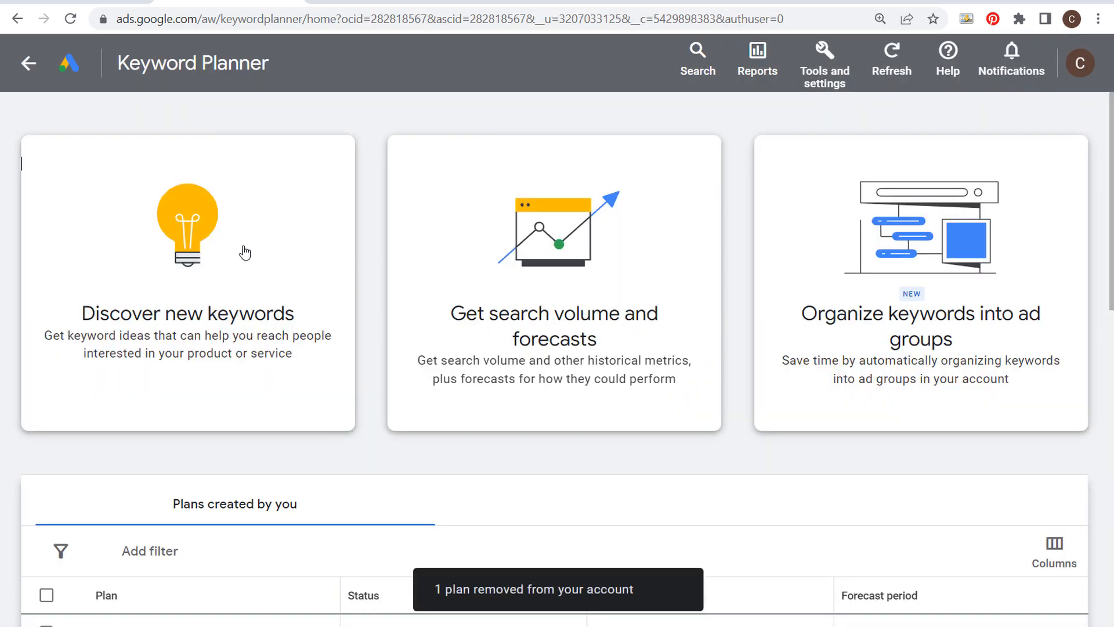
- Discover new keyword ideas for farmhouse furniture, farmhouse decor, farmhouse lighting, farmhouse rugs and farmhouse bedding
left_click(242, 250)
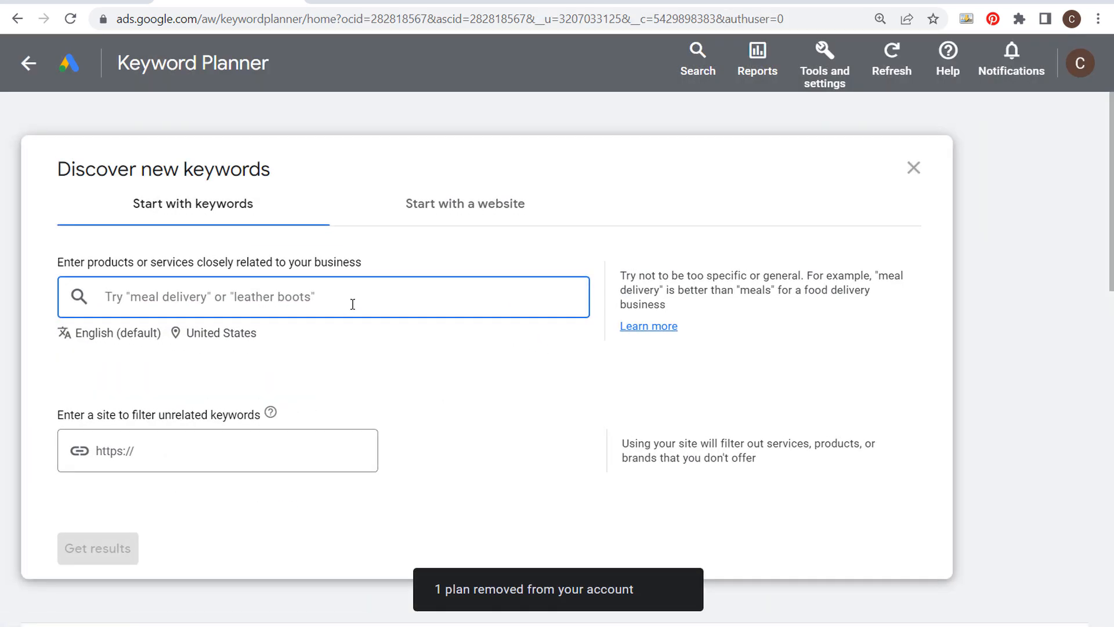
type("farmh")
type("ouse")
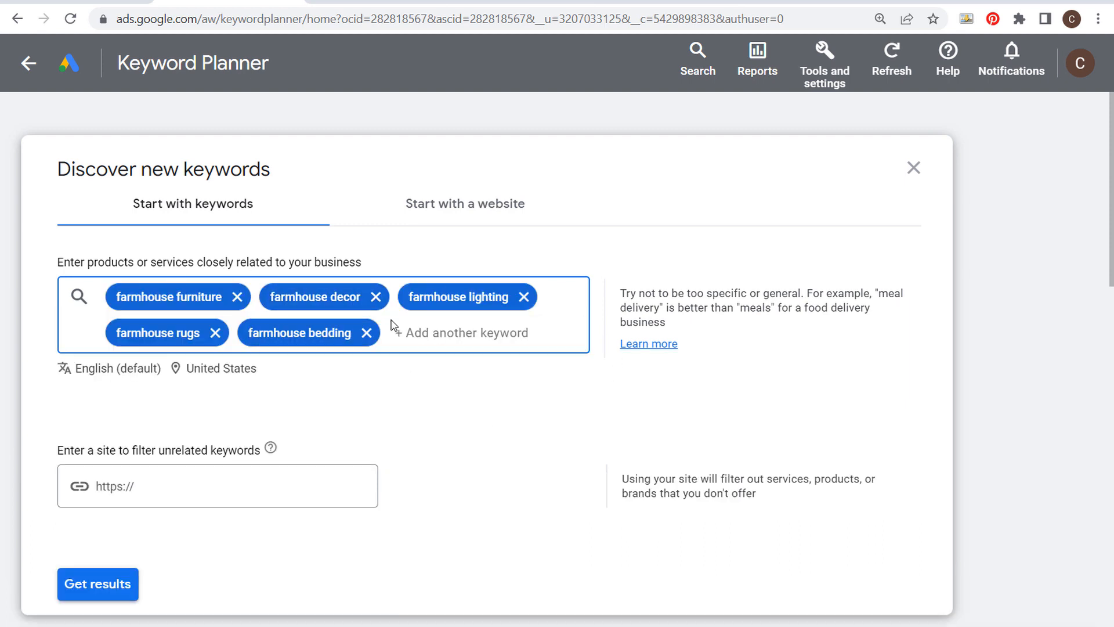
left_click(96, 585)
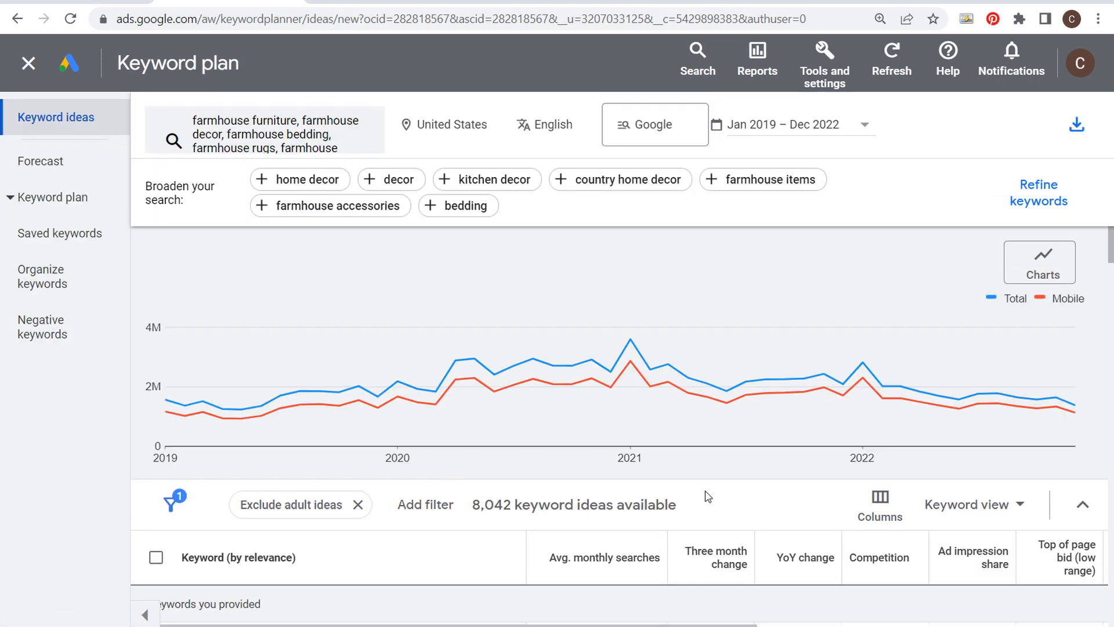
- Select the five provided keywords: farmhouse furniture, farmhouse decor, farmhouse bedding, farmhouse rugs and farmhouse lighting
scroll(517, 534, "down", 4)
scroll(517, 546, "down", 2)
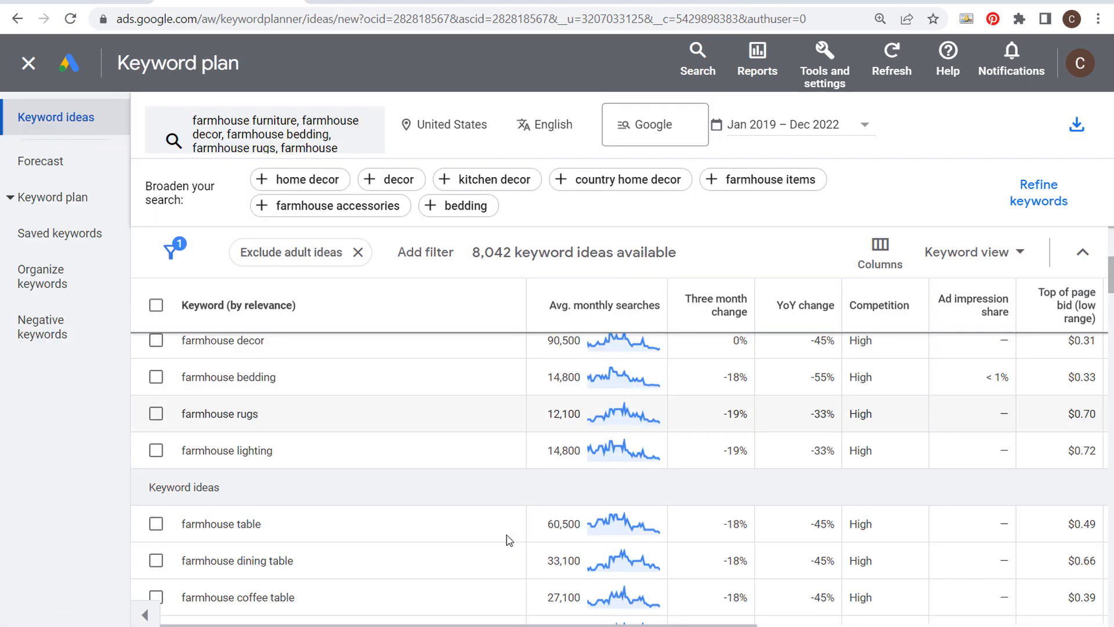
scroll(508, 538, "up", 2)
left_click(162, 418)
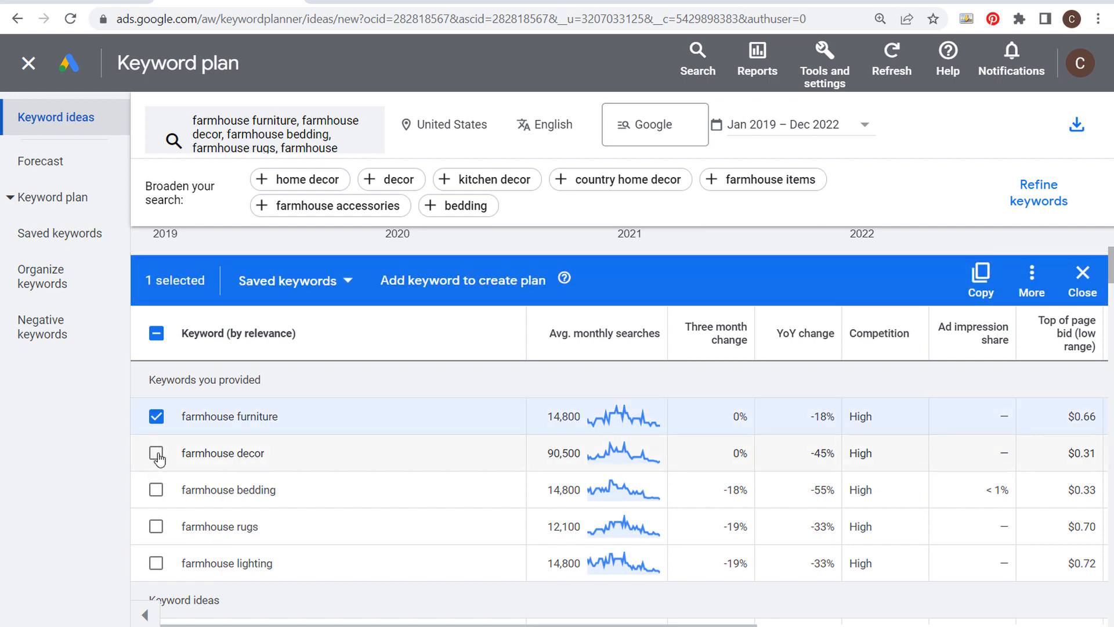
left_click(156, 453)
left_click(156, 490)
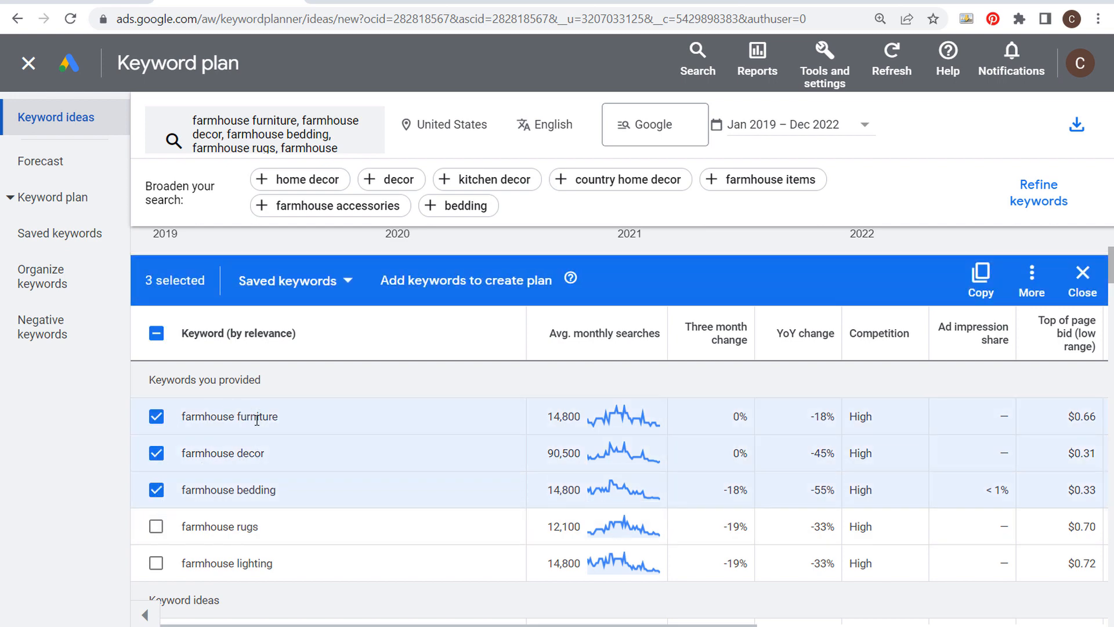
left_click(156, 527)
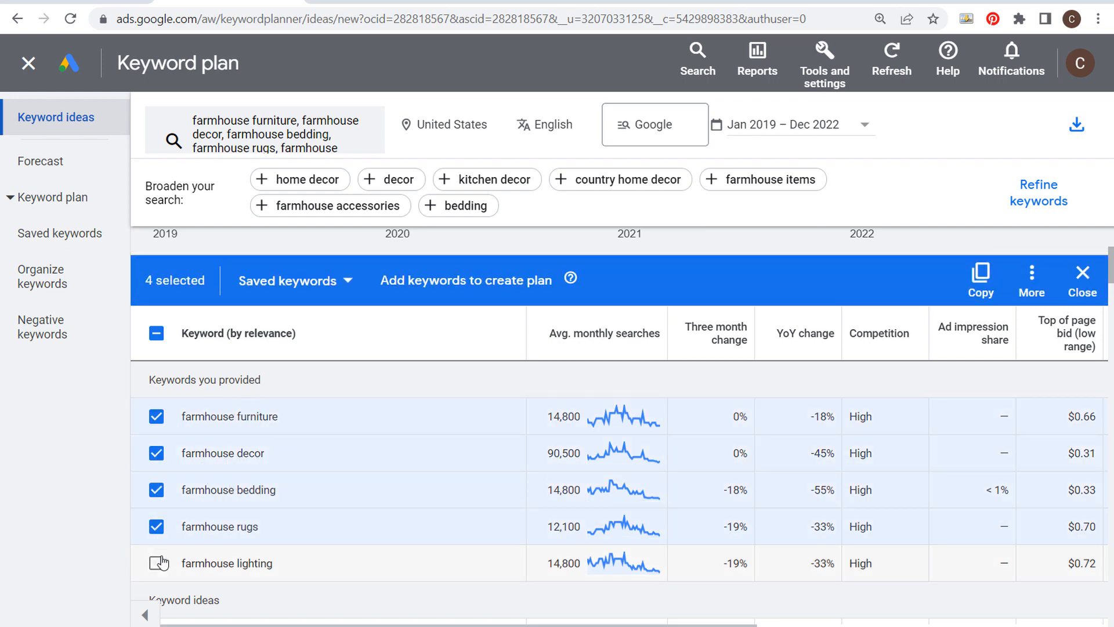
left_click(156, 563)
- Add farmhouse table, farmhouse dining table and farmhouse coffee table to the selection and create a plan from all selected keywords
scroll(342, 465, "down", 4)
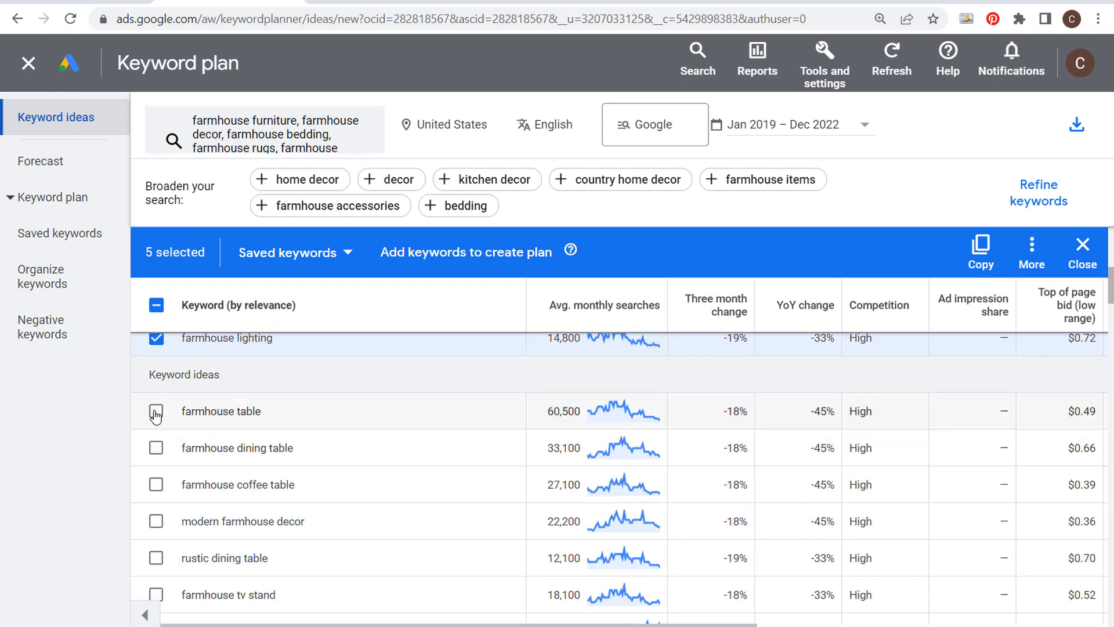
left_click(155, 413)
left_click(156, 450)
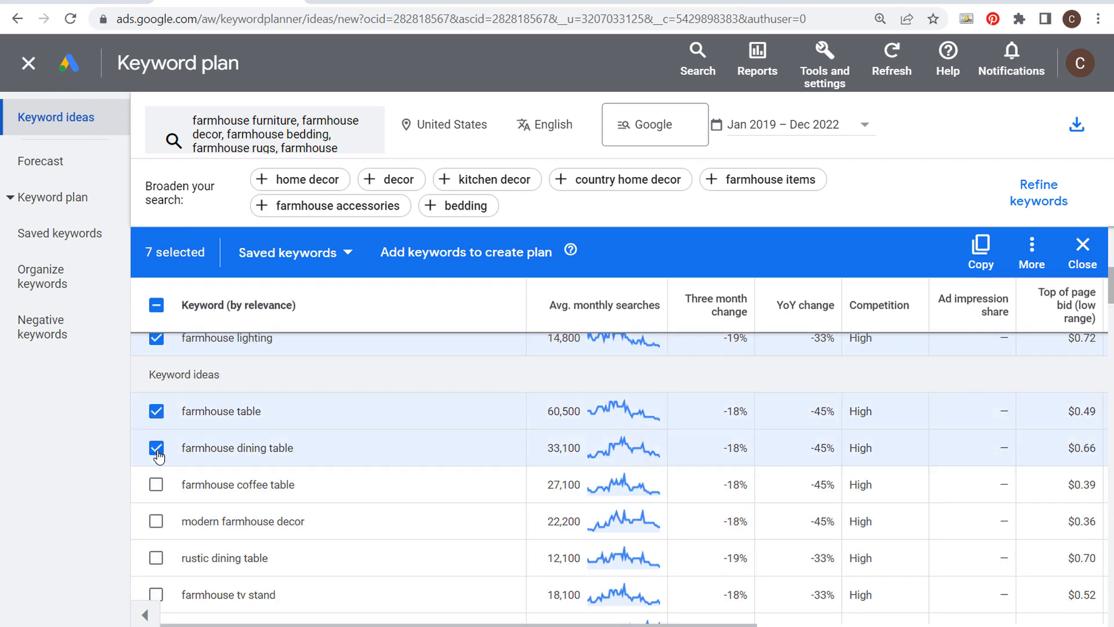
left_click(157, 485)
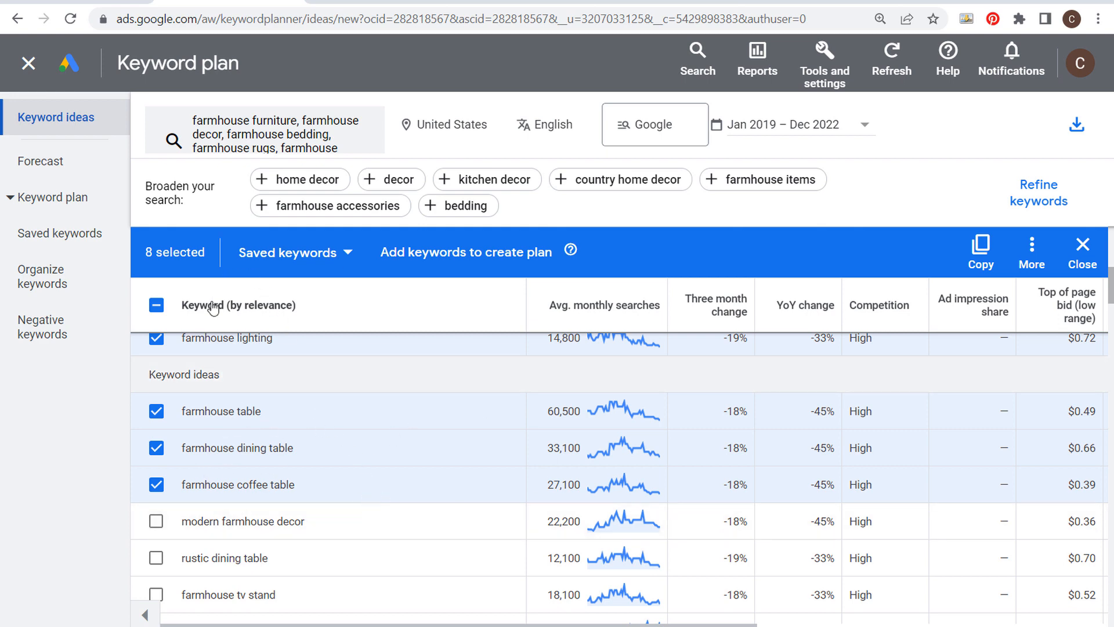
left_click(503, 260)
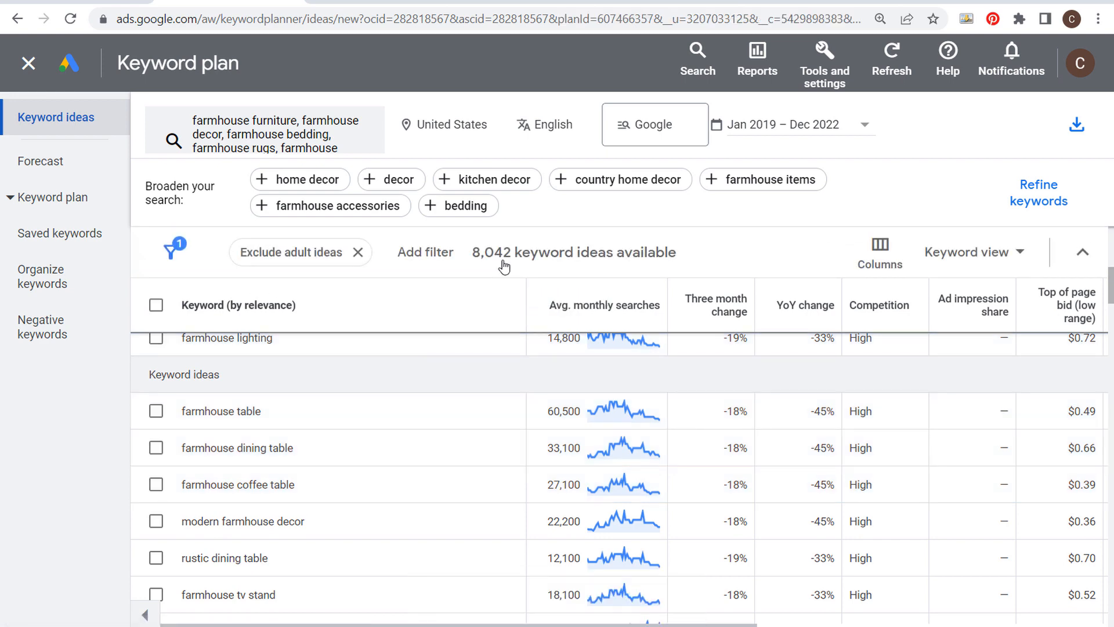
- Review the saved keywords in the new draft plan and their search trend chart
left_click(84, 200)
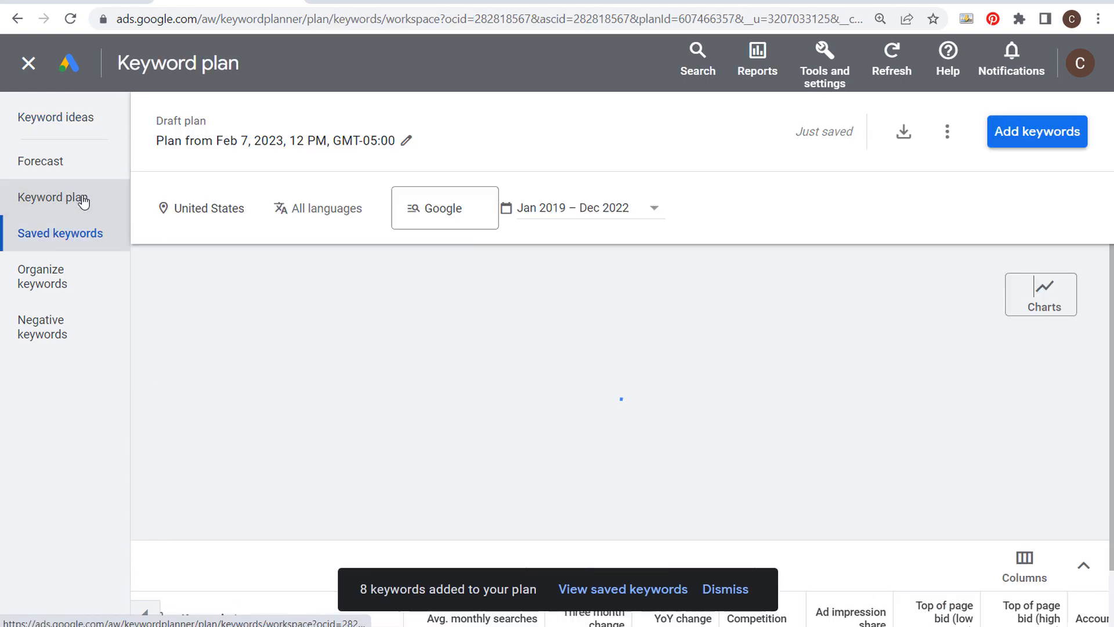
scroll(400, 464, "down", 5)
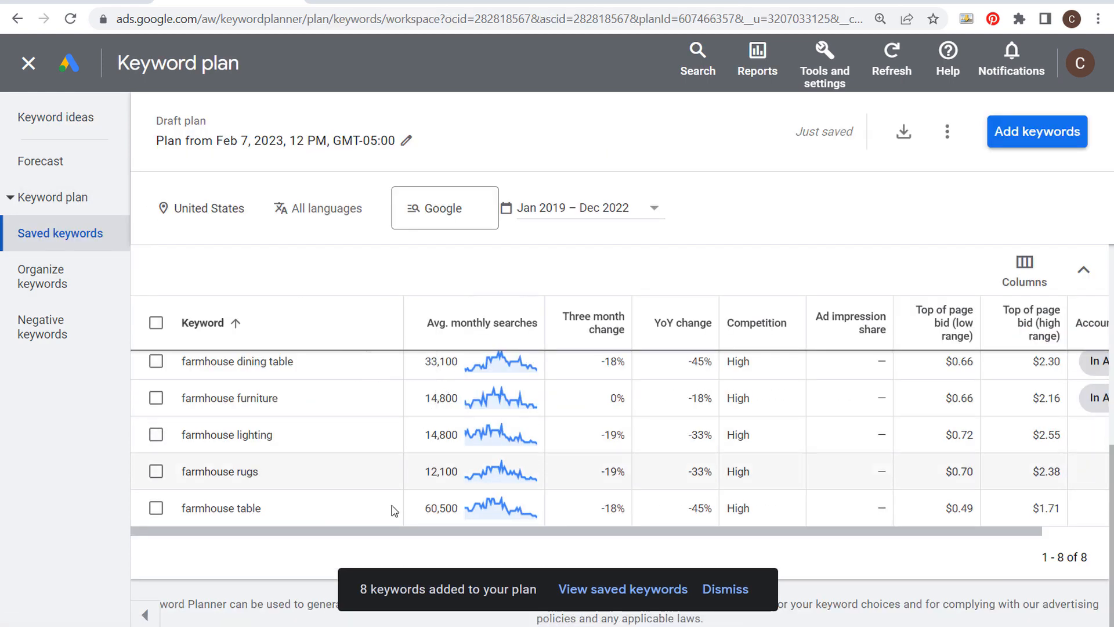
scroll(367, 457, "up", 5)
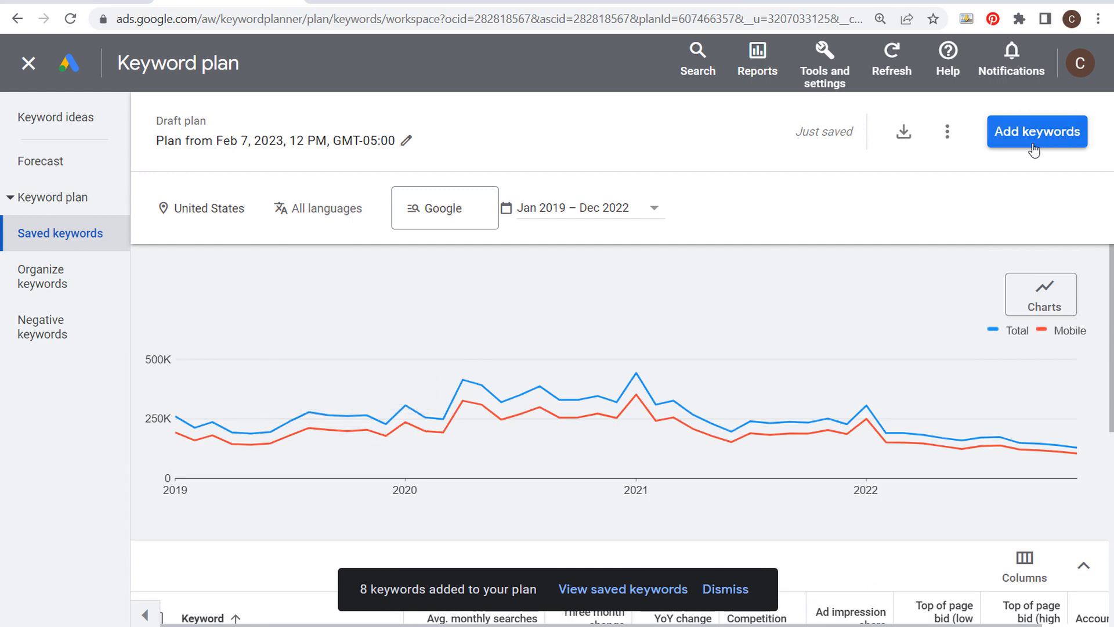
- Try to auto-organize the saved keywords using top performing campaigns and read the notice about organizing them manually
left_click(86, 281)
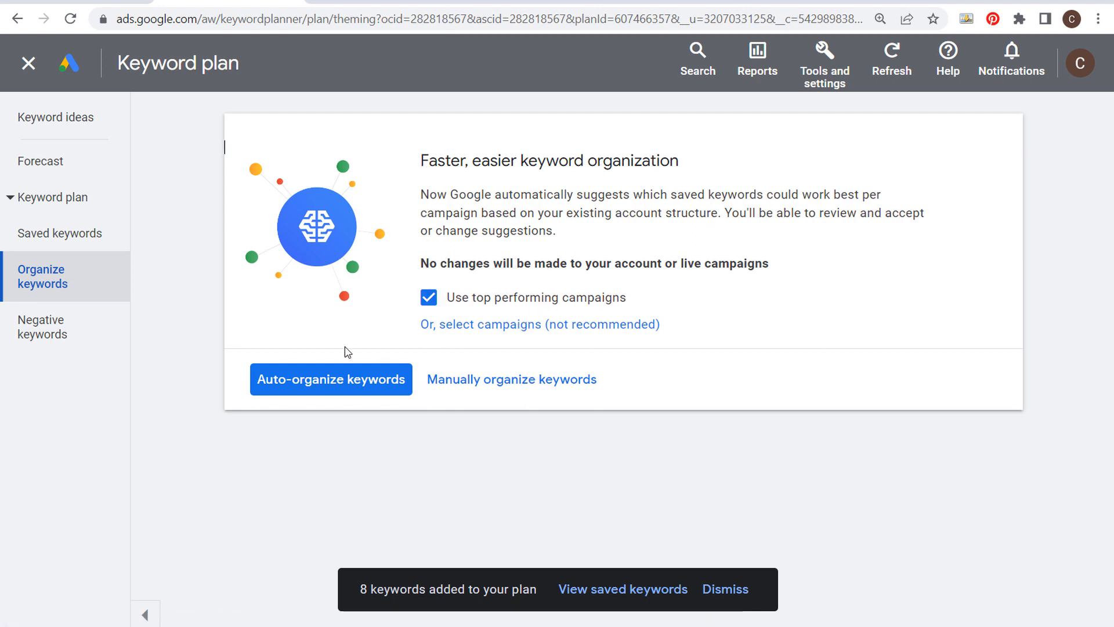
left_click(307, 381)
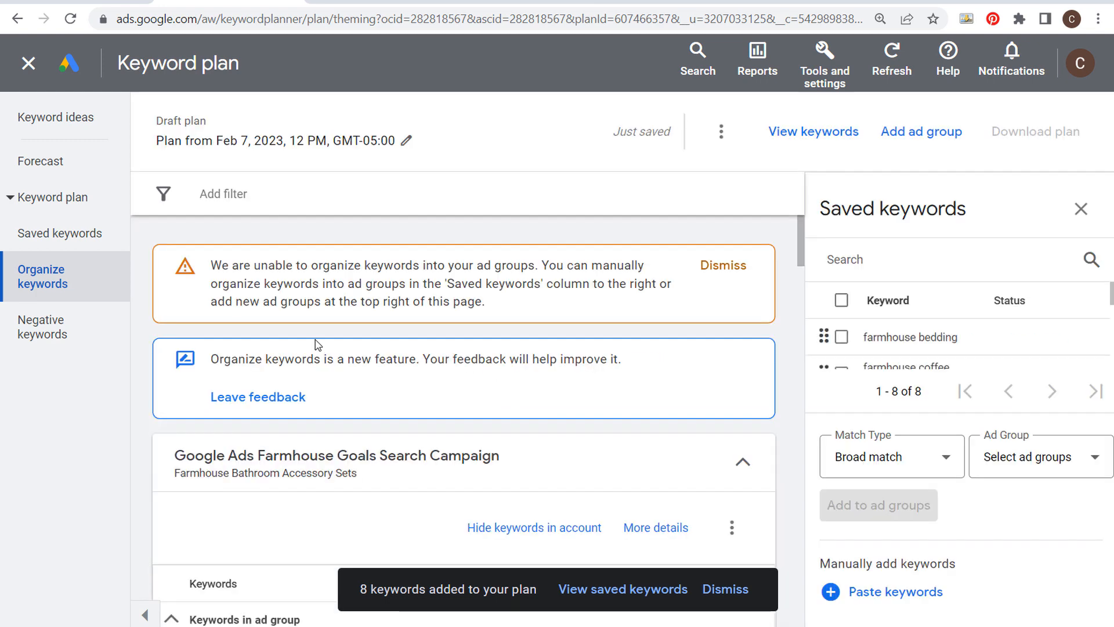
left_click_drag(225, 262, 377, 267)
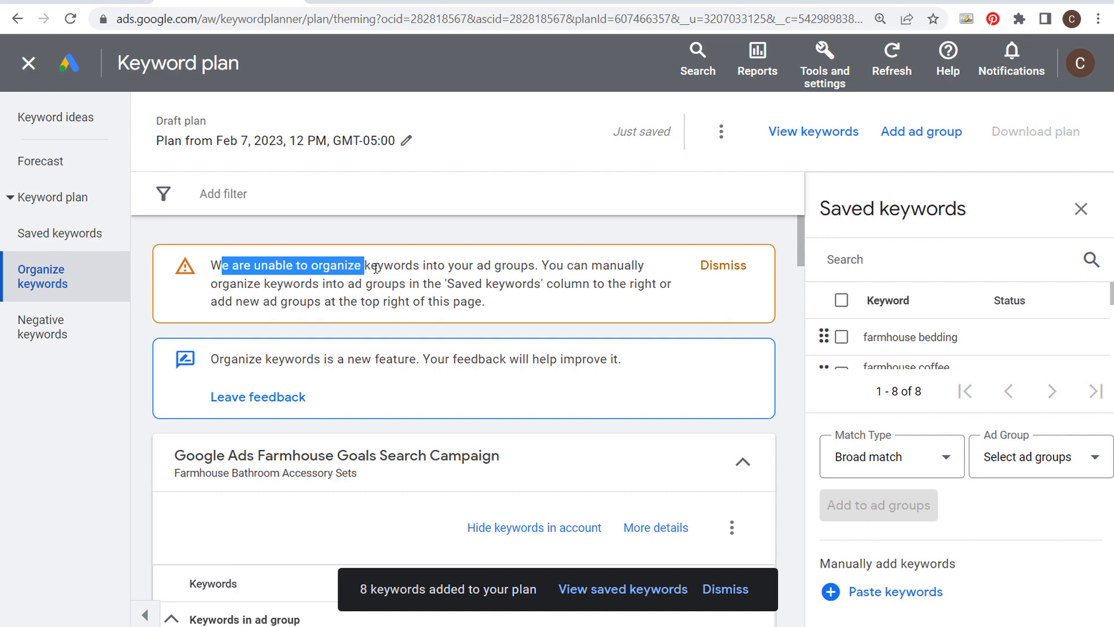
left_click(516, 265)
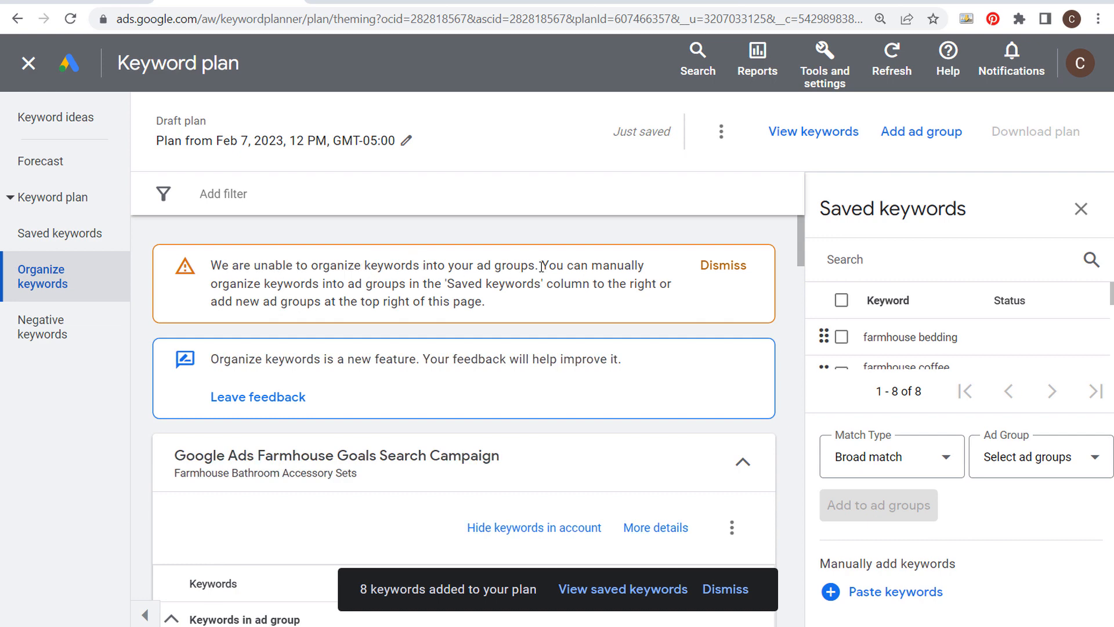
left_click_drag(227, 283, 374, 288)
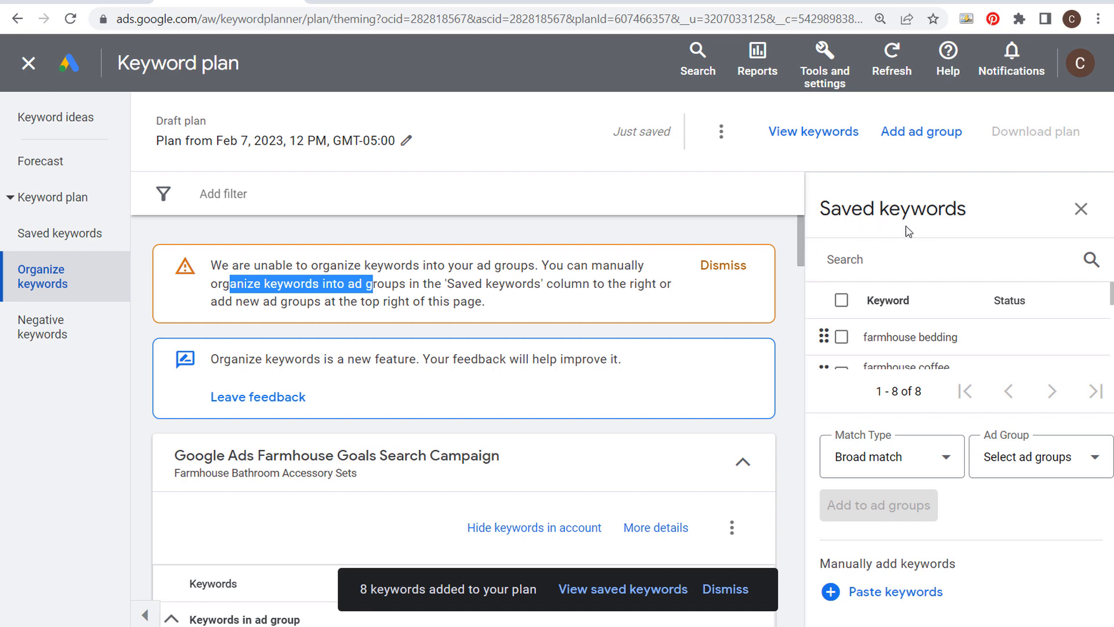
- Look through the existing ad groups of the Google Ads Farmhouse Goals Search Campaign down to Farmhouse Bedding - Exact
scroll(521, 427, "down", 5)
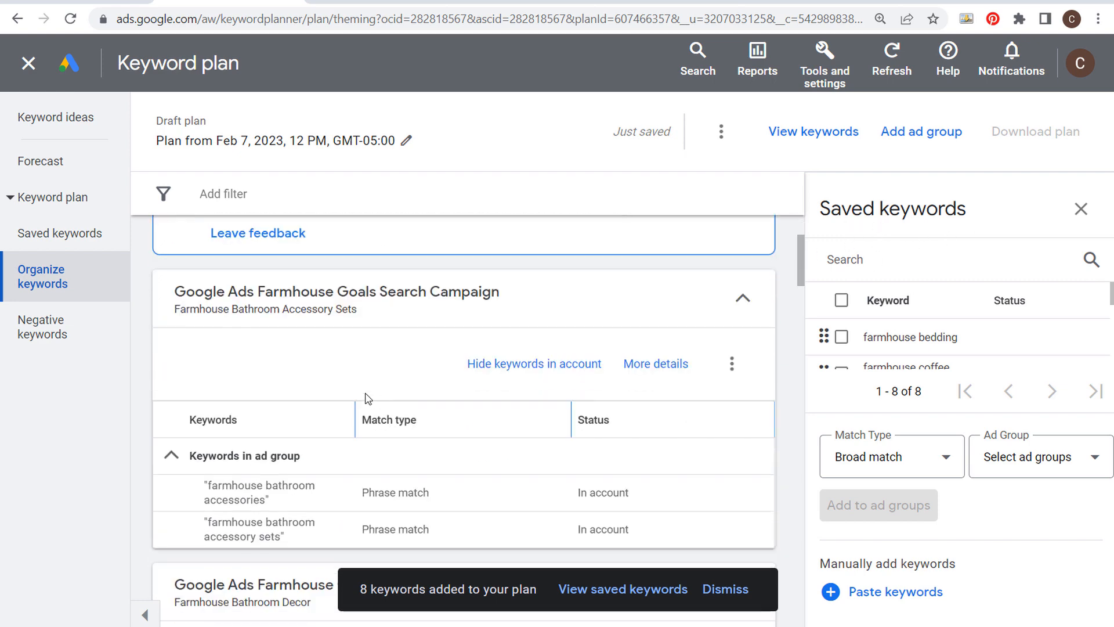
scroll(353, 408, "down", 20)
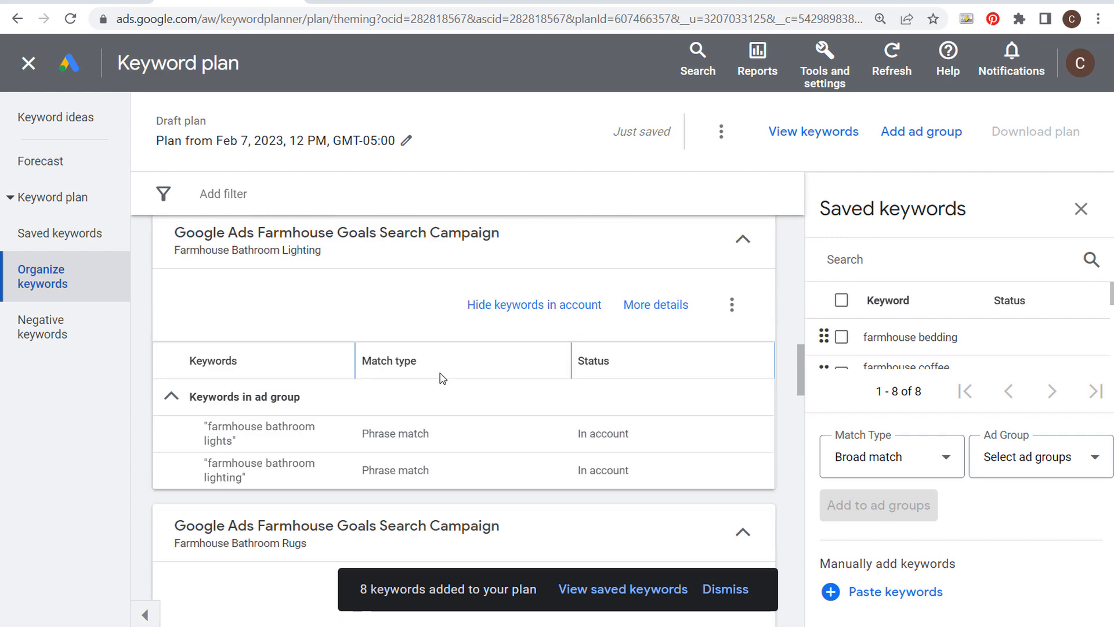
scroll(486, 367, "down", 4)
left_click_drag(482, 371, 467, 332)
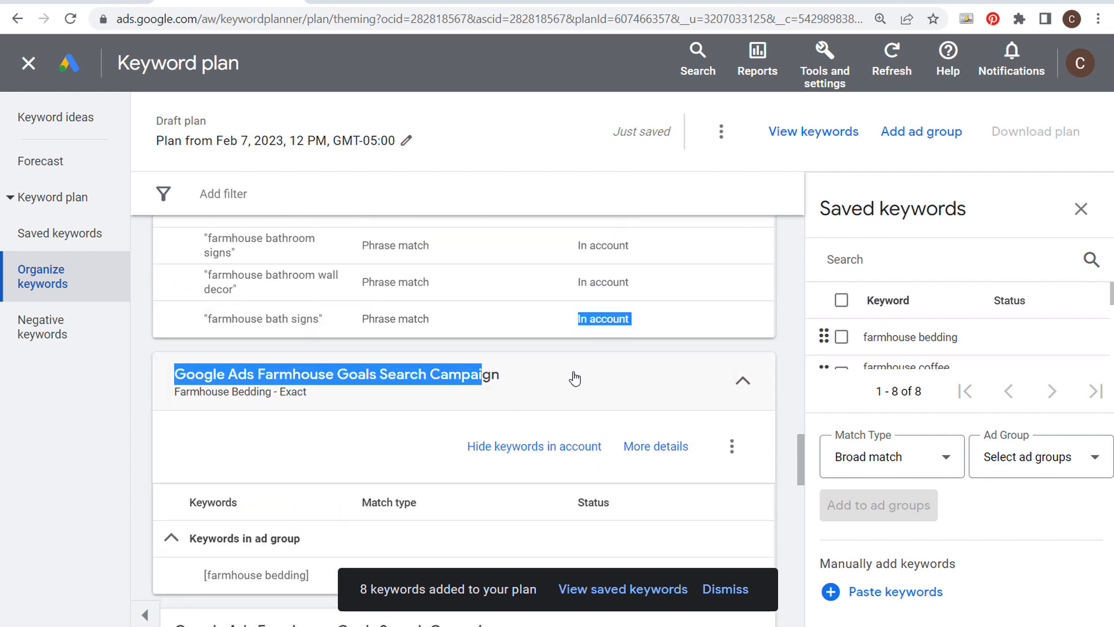
left_click(786, 341)
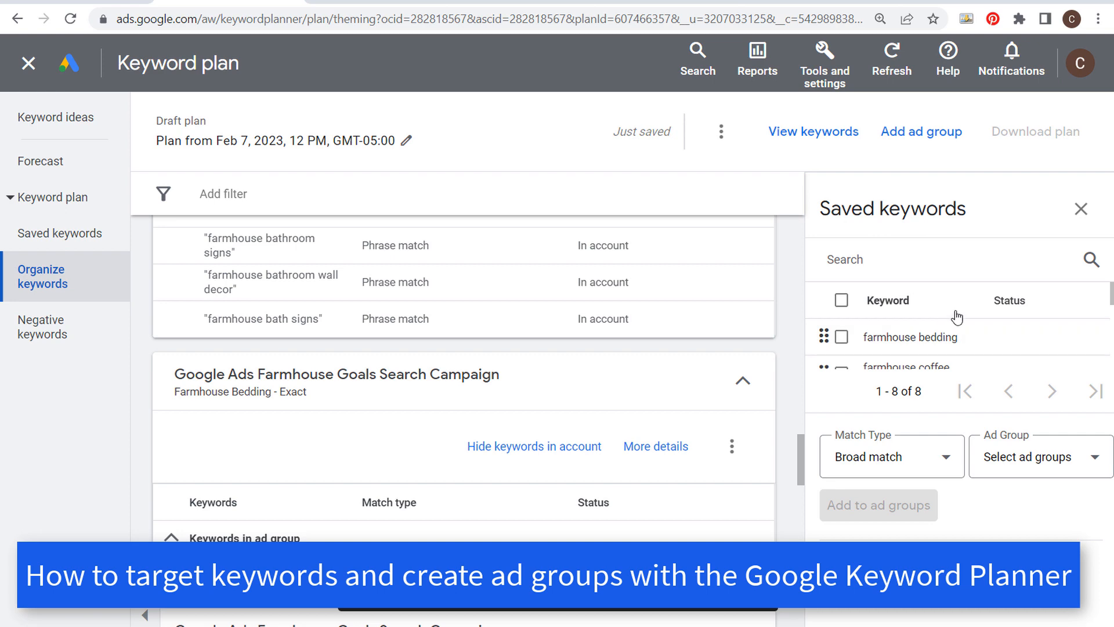
- Add new ad groups named Farmhouse Bedding and Farmhouse Lighting to the Google Ads Farmhouse Goals Search Campaign
left_click(912, 139)
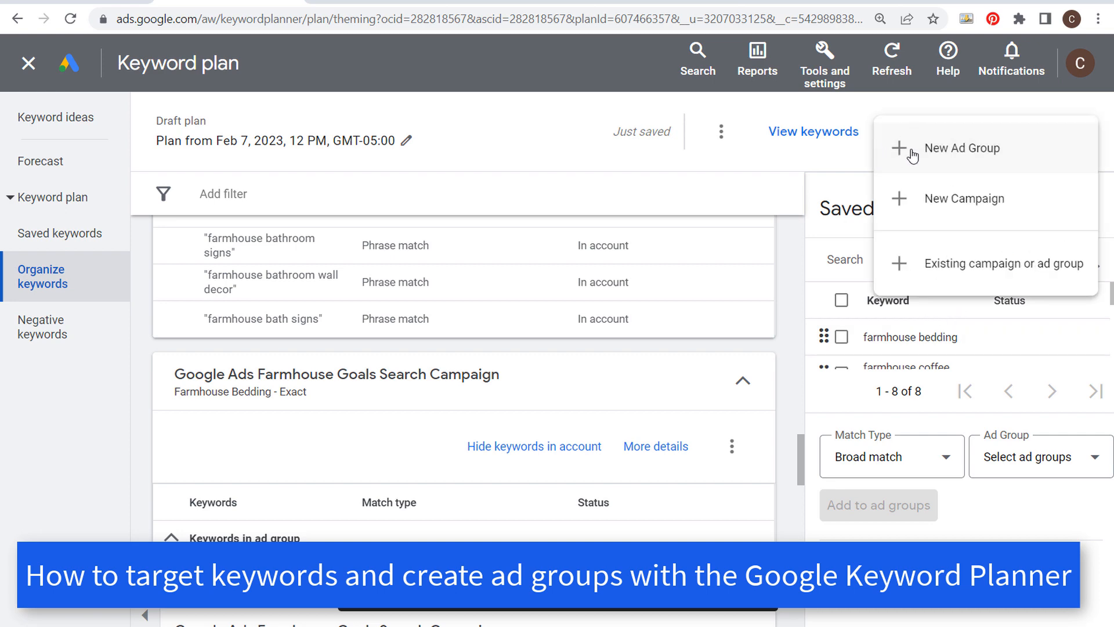
left_click(912, 152)
left_click(346, 297)
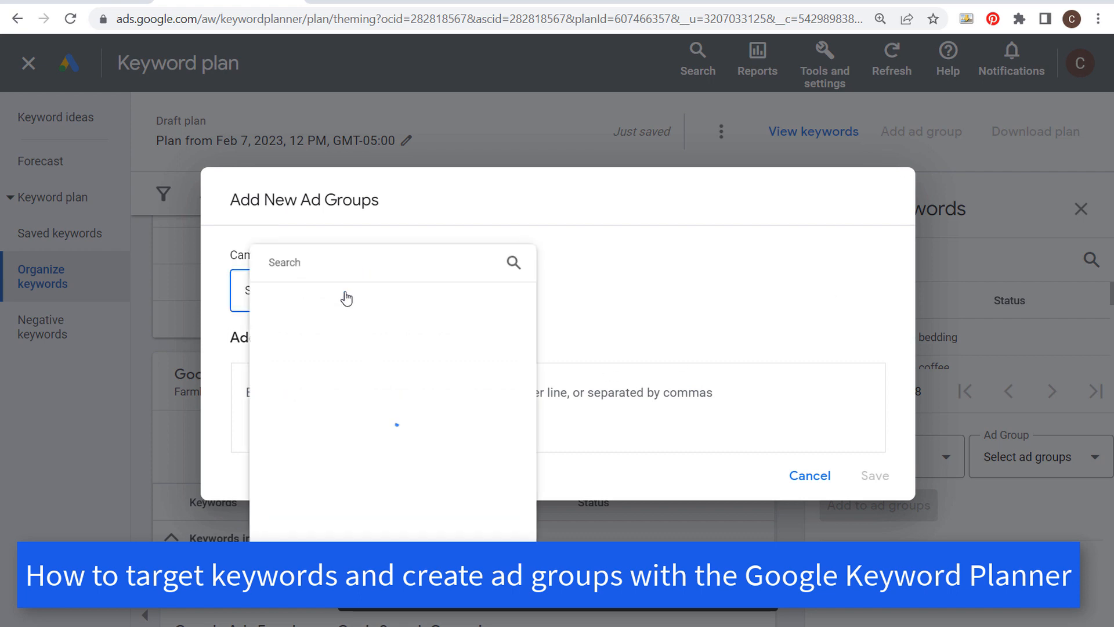
left_click(369, 314)
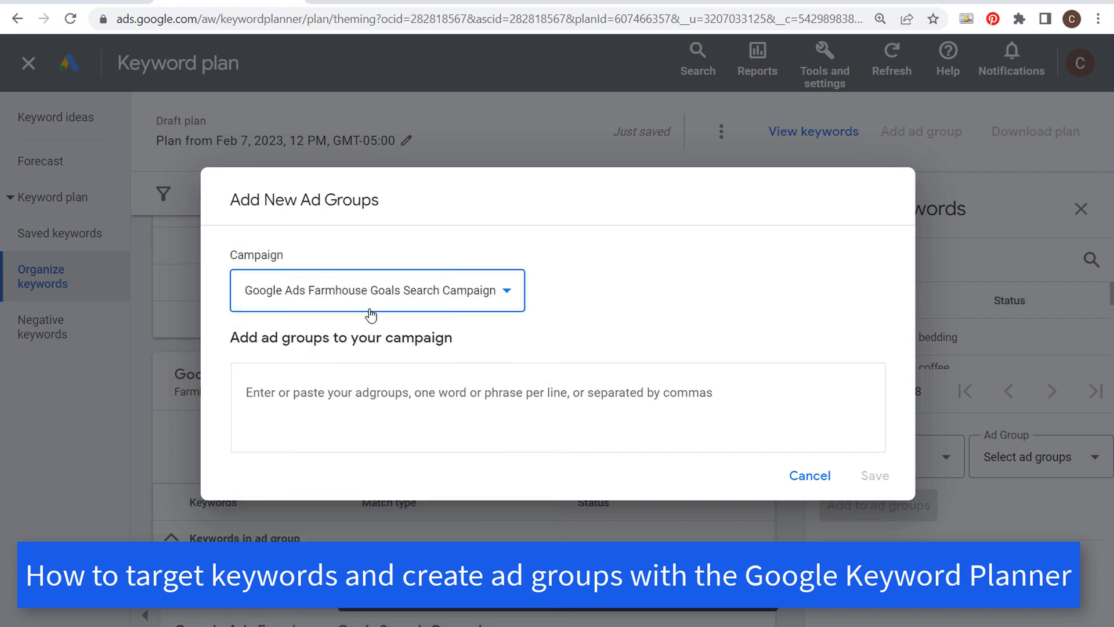
left_click(378, 400)
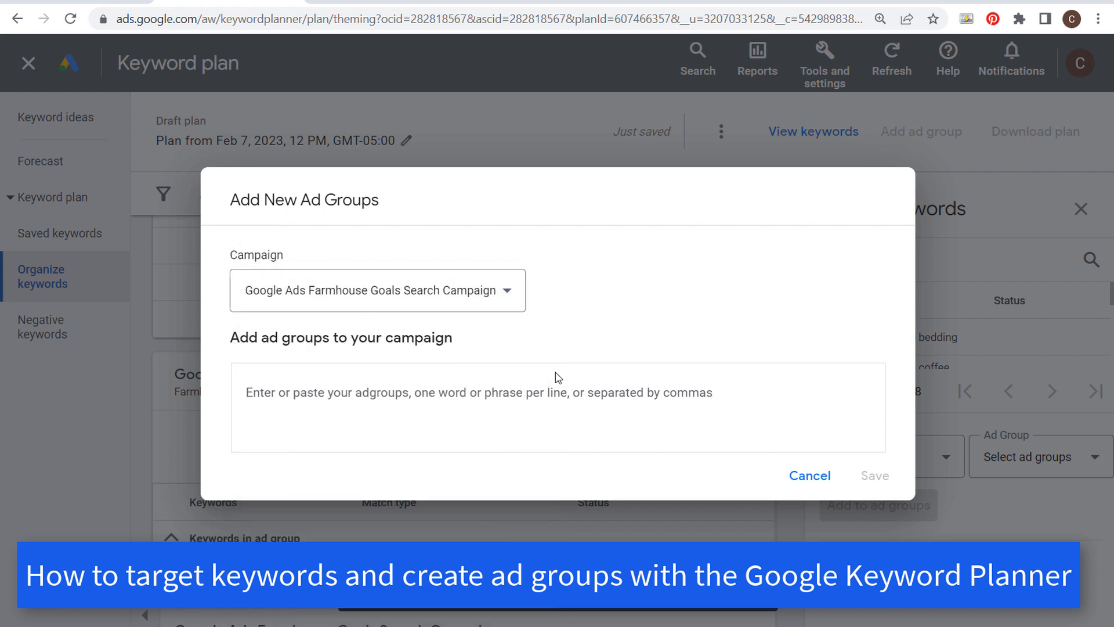
type("Farmh")
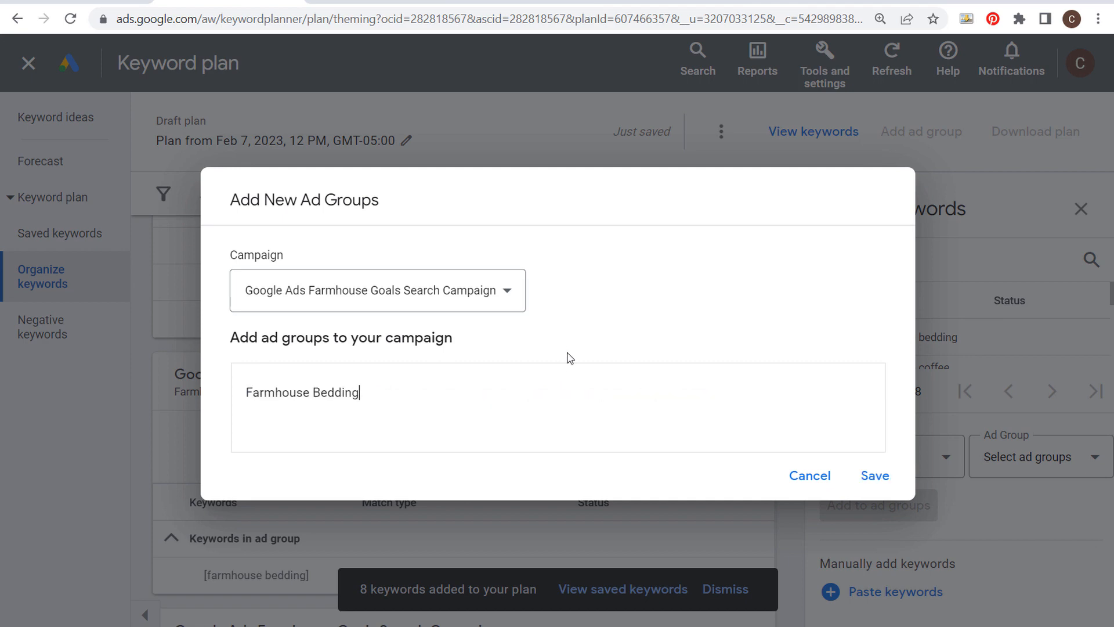
type("ouse Bedding")
key("Return")
type("Farmhouse ")
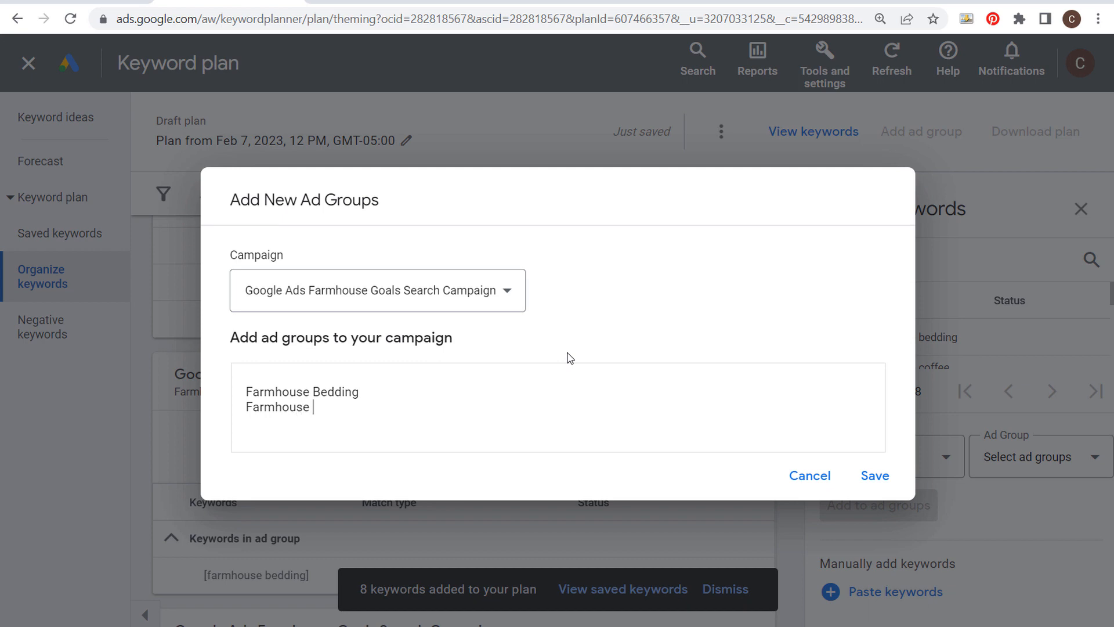
type("Lighting")
left_click(880, 484)
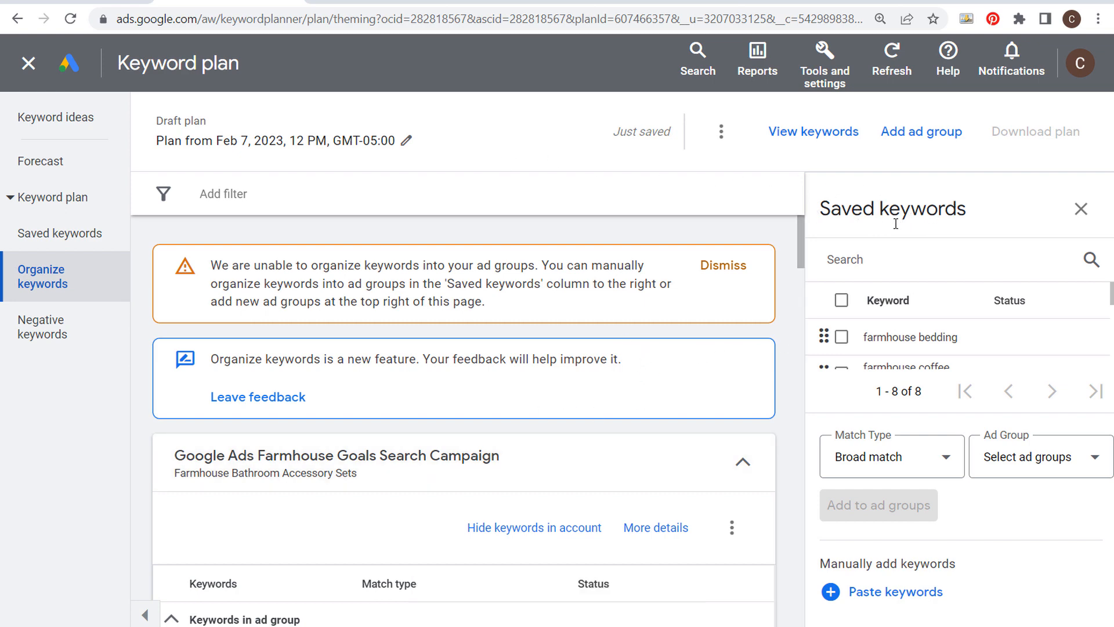
- Add the saved keyword farmhouse bedding as phrase match to the Farmhouse Bedding ad group of the Google Ads Farmhouse Goals Search Campaign
left_click(842, 338)
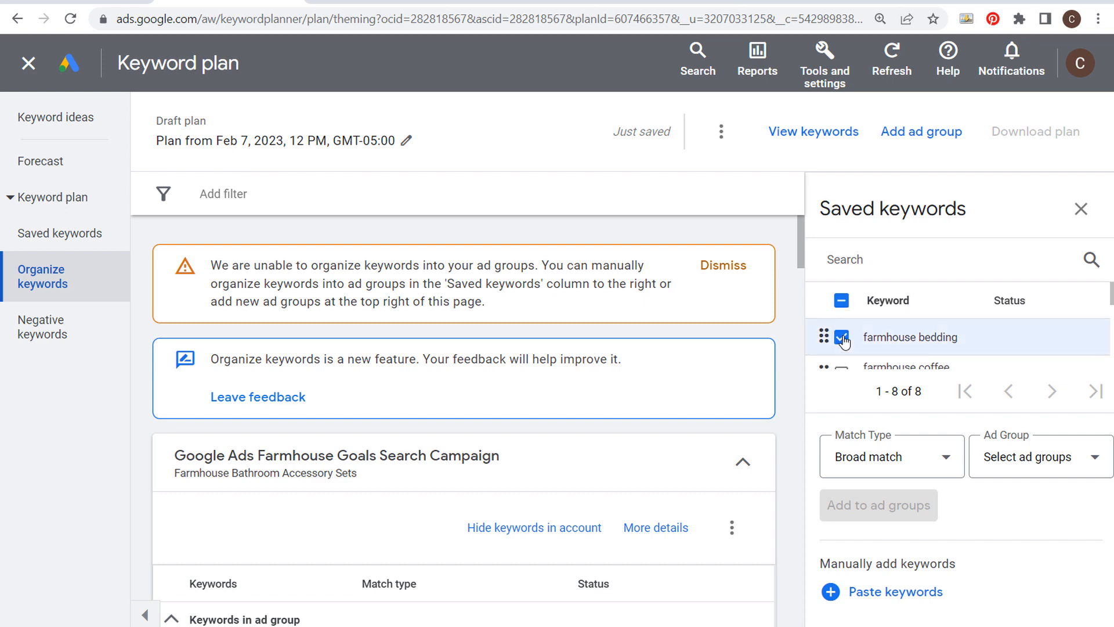
left_click(940, 456)
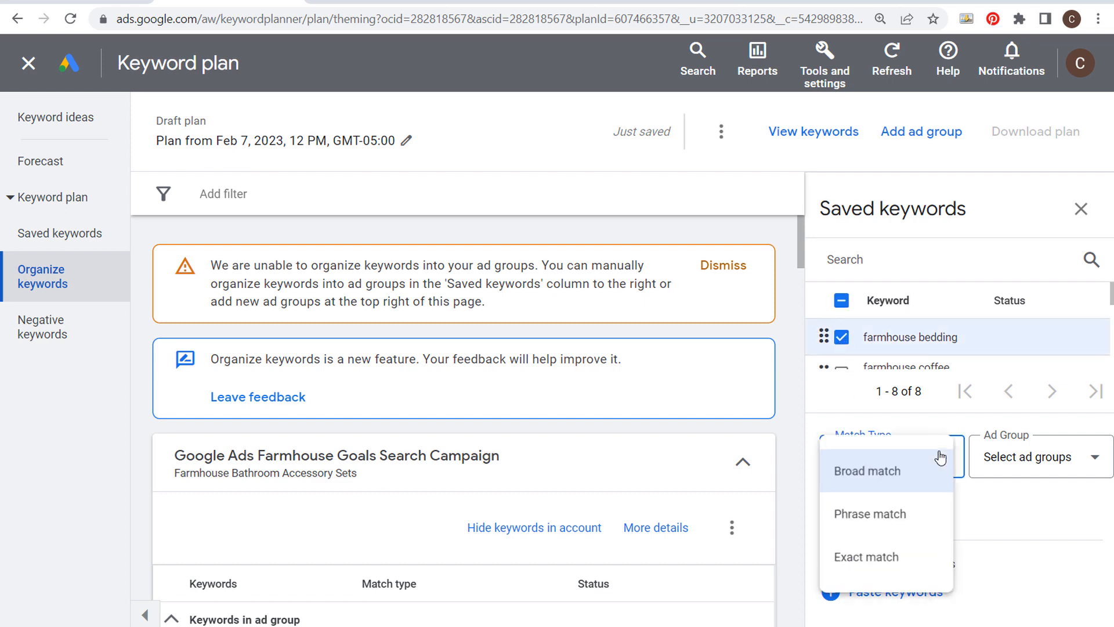
left_click(901, 515)
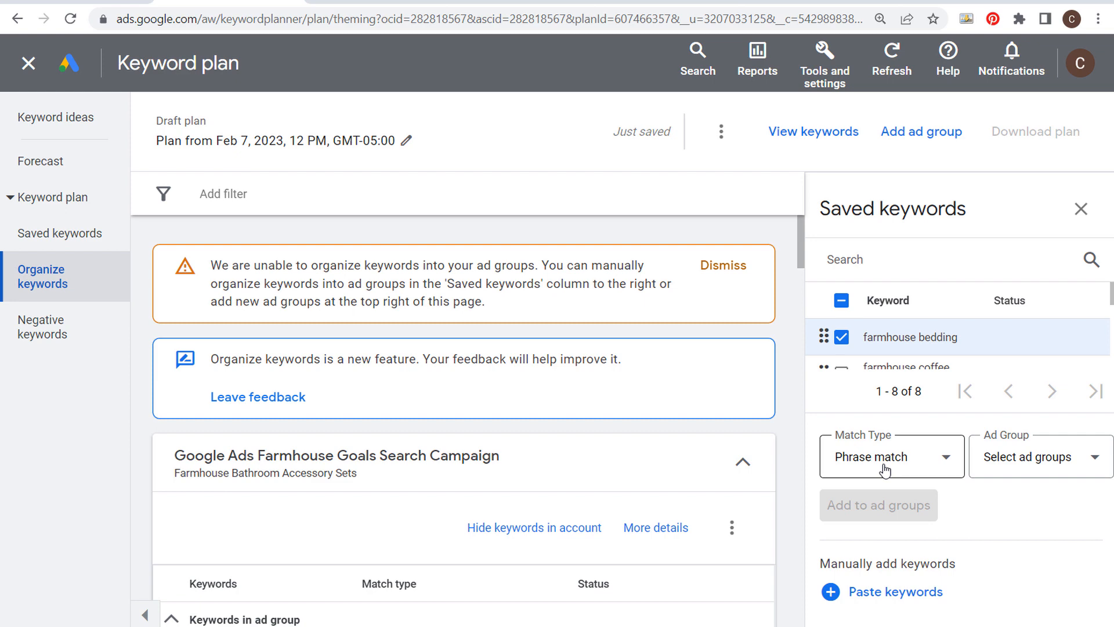
left_click(1042, 467)
left_click(224, 289)
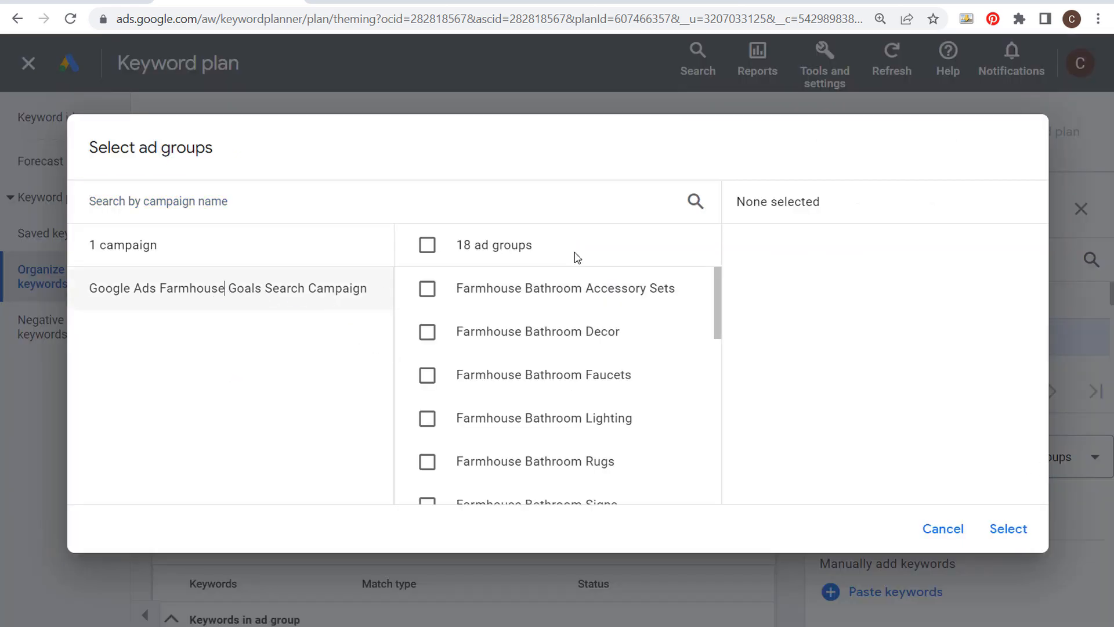
left_click_drag(720, 294, 716, 344)
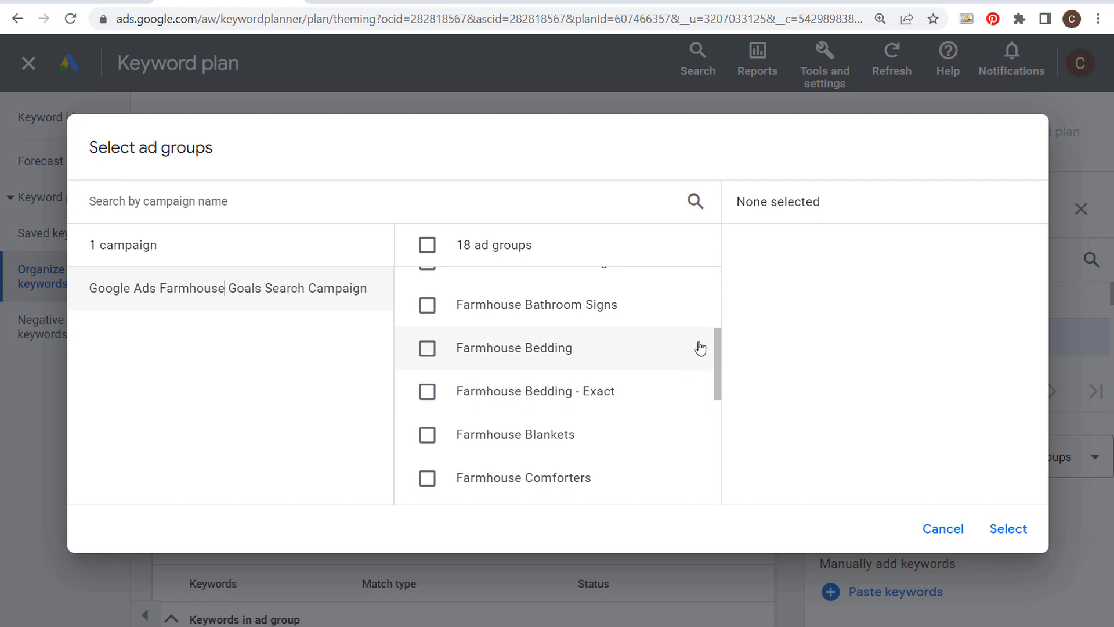
mouse_move(719, 349)
left_mouse_down()
mouse_move(724, 421)
mouse_move(726, 348)
left_mouse_up()
left_click(493, 303)
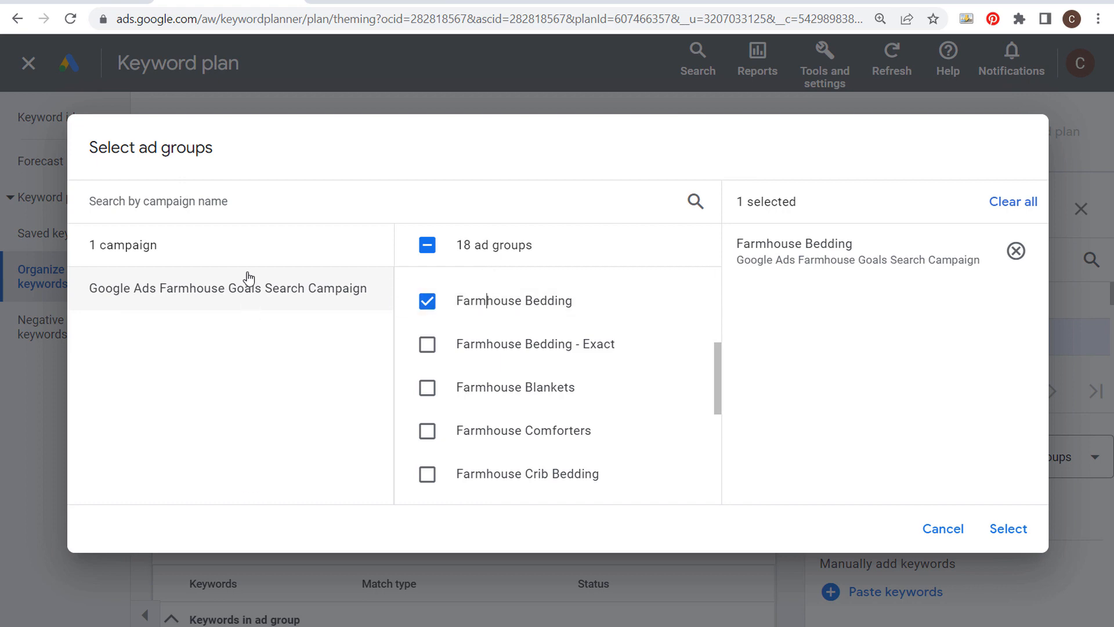
left_click(1003, 532)
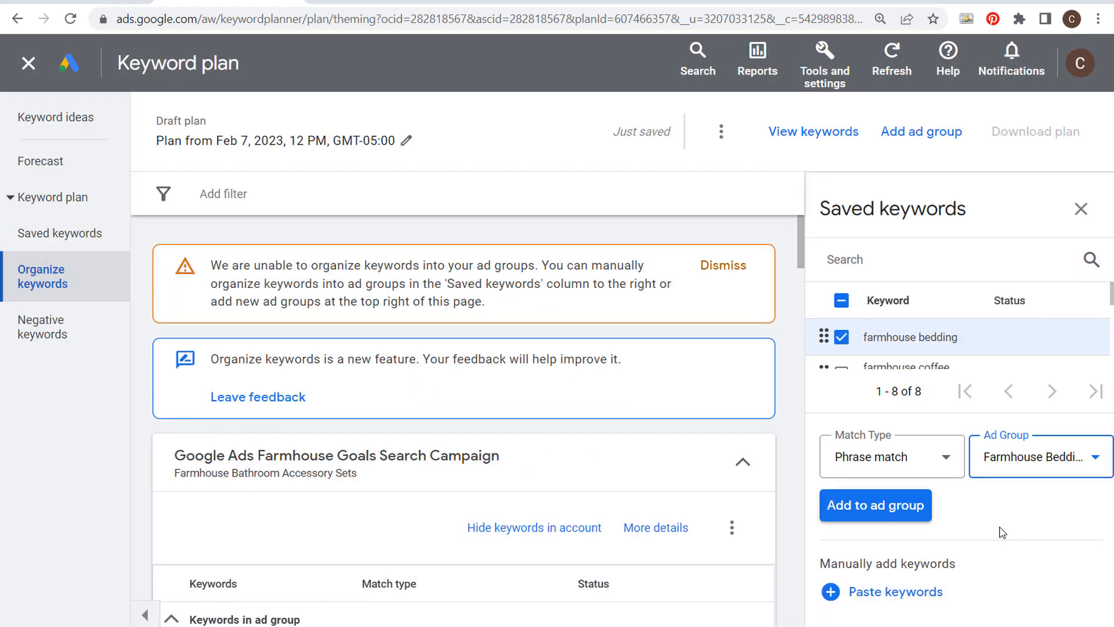
left_click(891, 507)
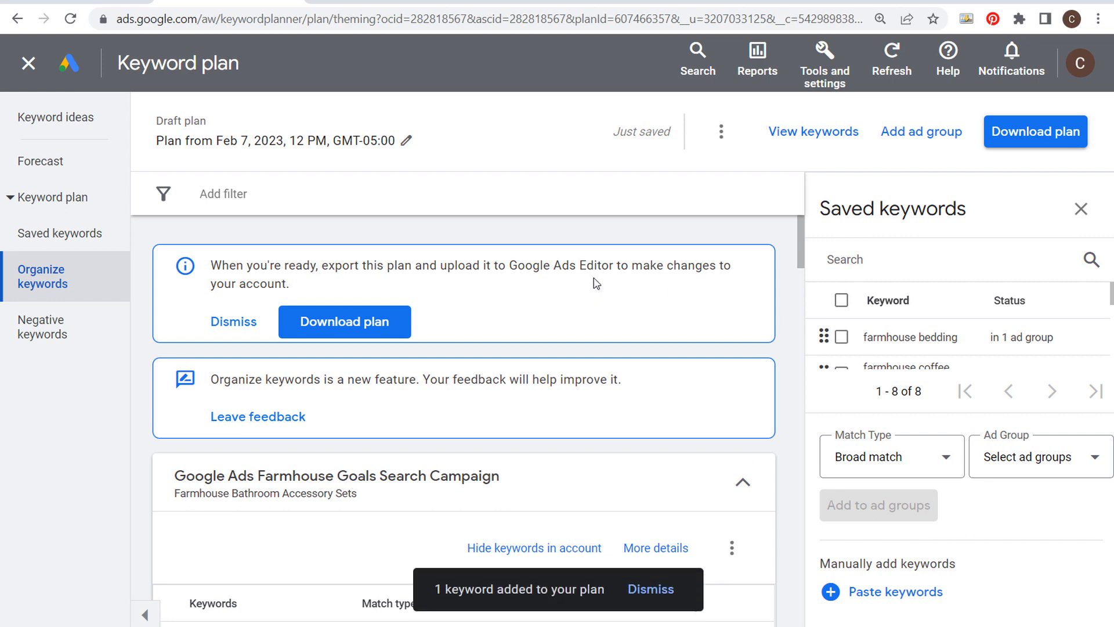
- Add the saved keyword farmhouse lighting as phrase match to the Farmhouse Lighting ad group of the same campaign
scroll(1027, 338, "down", 4)
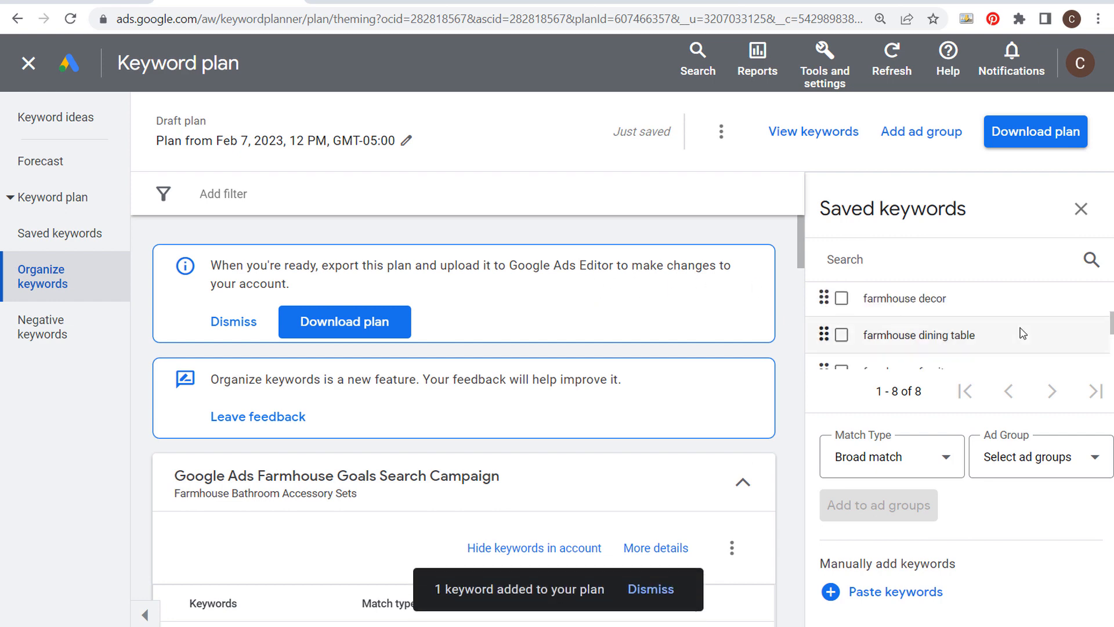
scroll(990, 316, "up", 3)
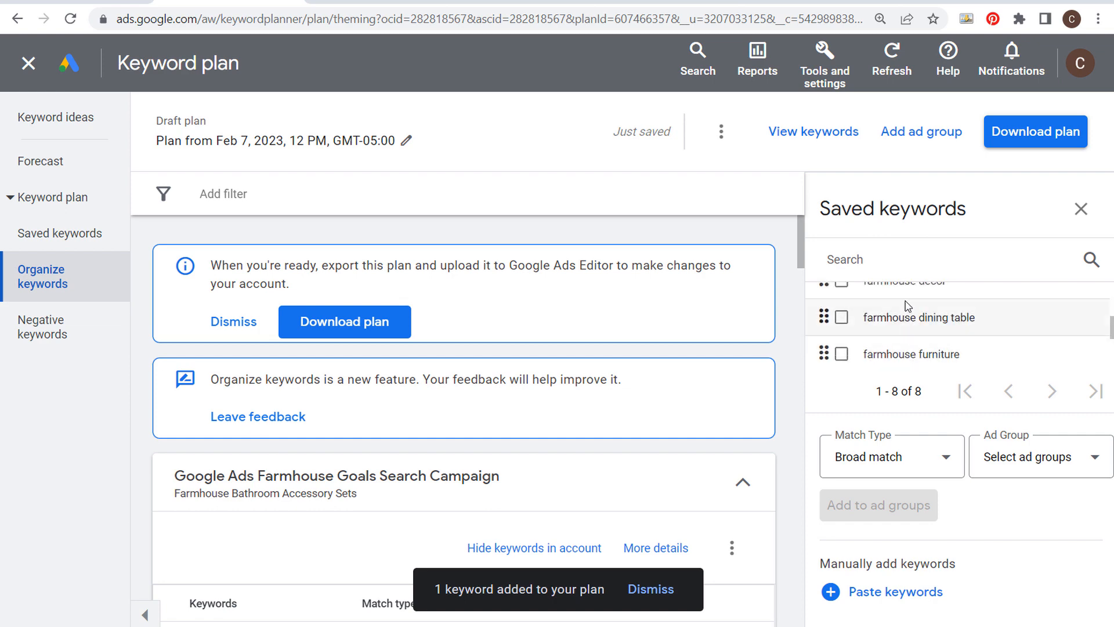
scroll(958, 338, "down", 1)
left_click(841, 327)
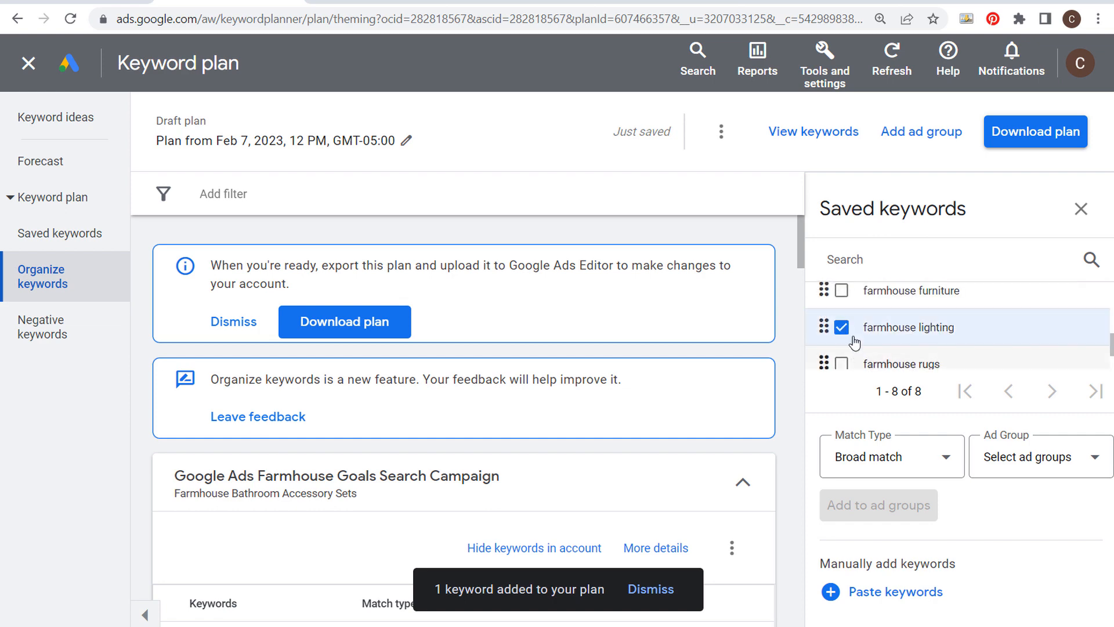
left_click(944, 466)
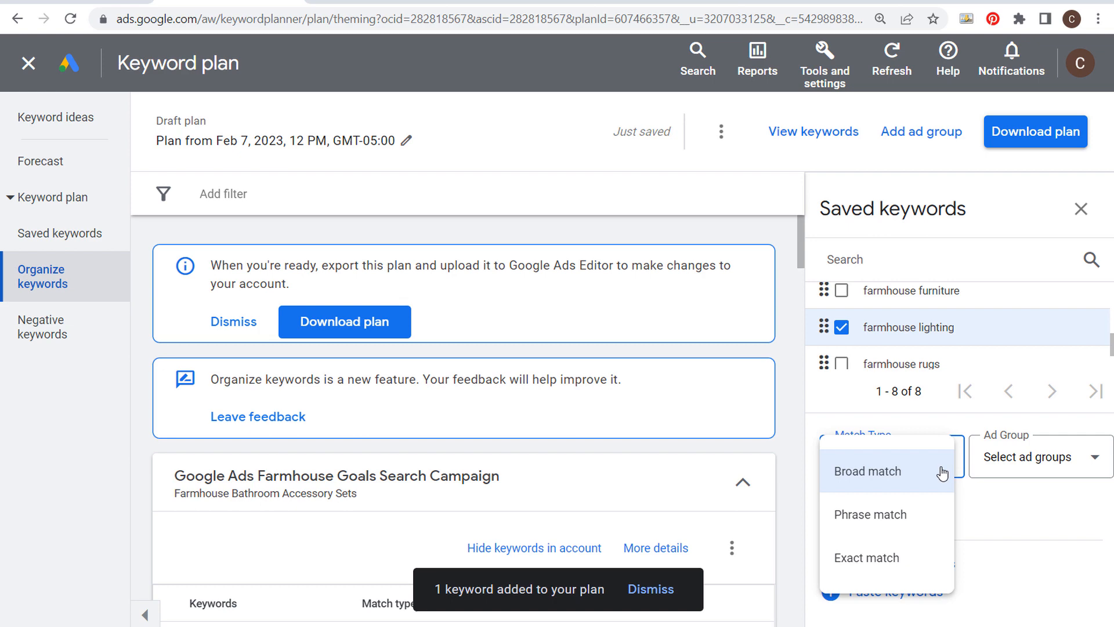
left_click(921, 517)
left_click(1094, 459)
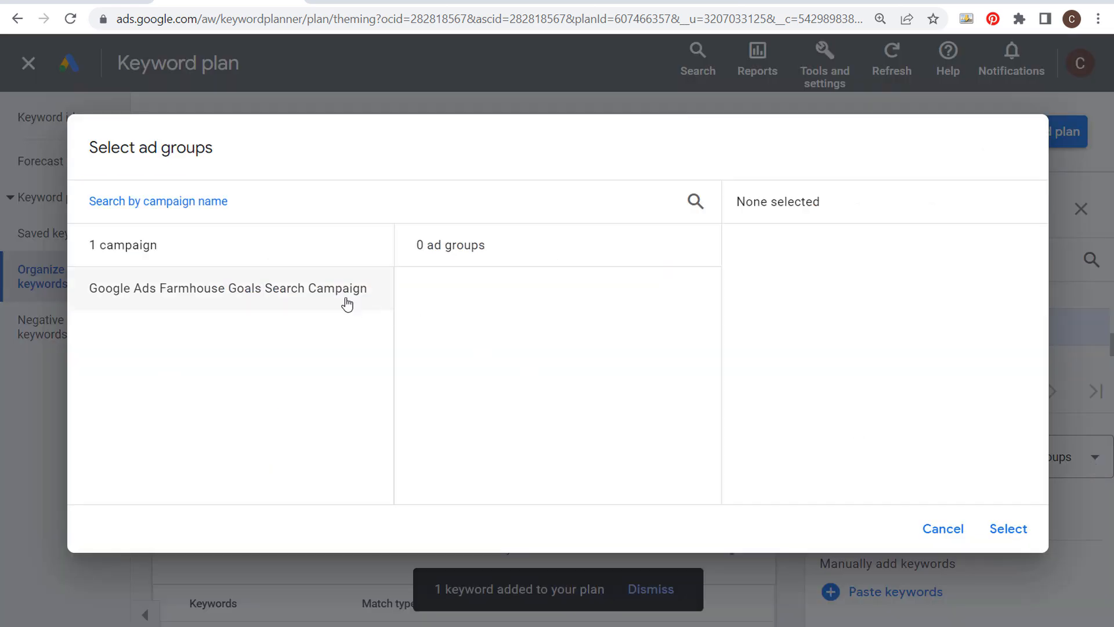
left_click(225, 297)
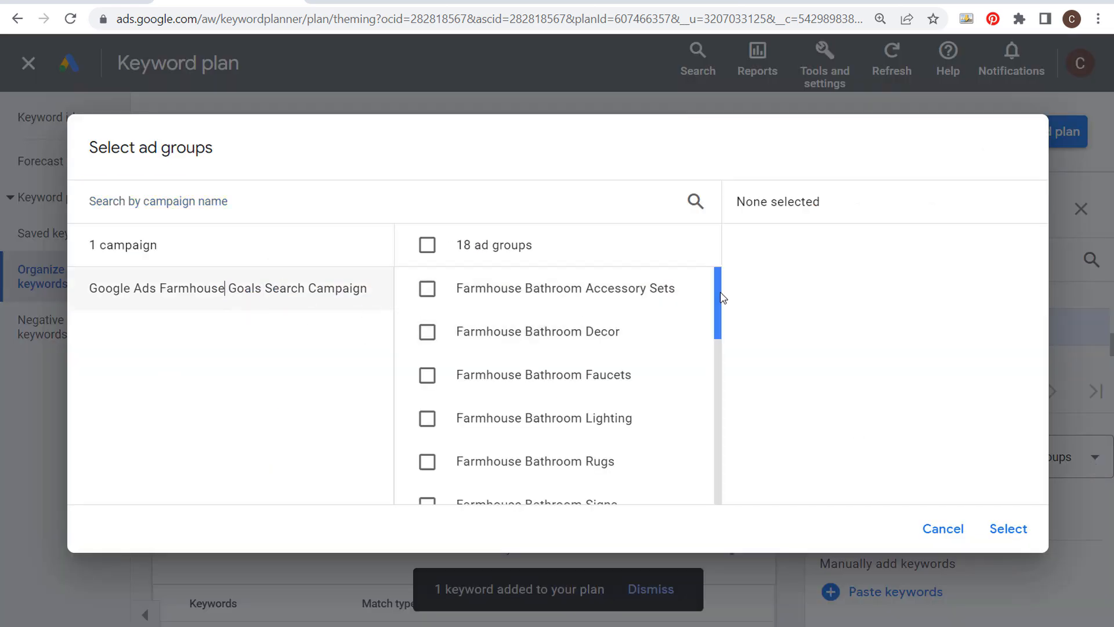
left_click_drag(722, 294, 737, 470)
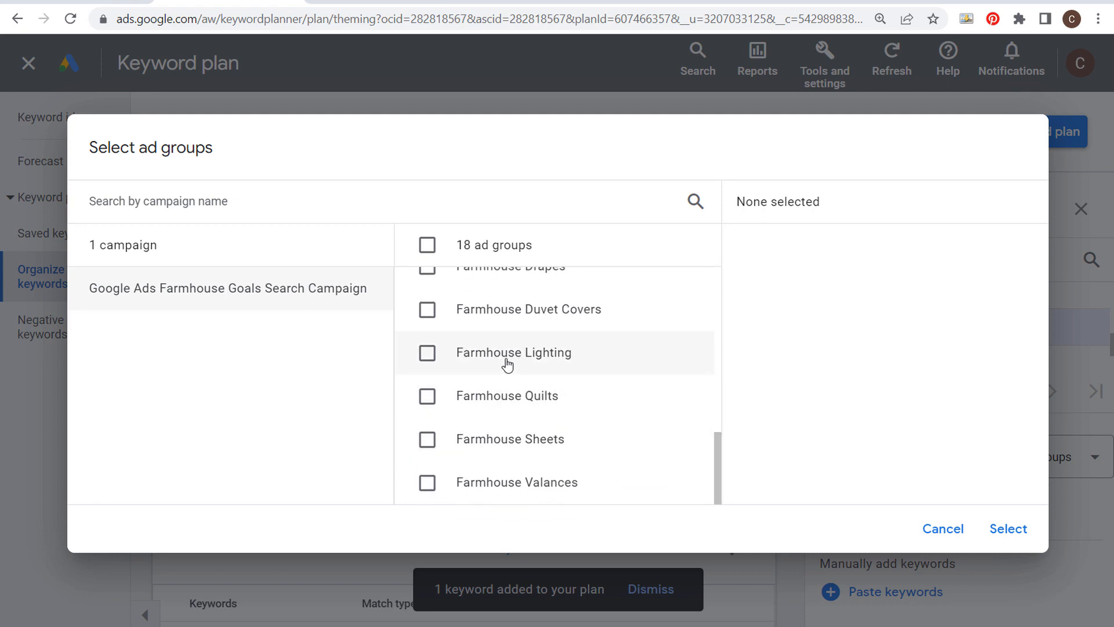
left_click(500, 353)
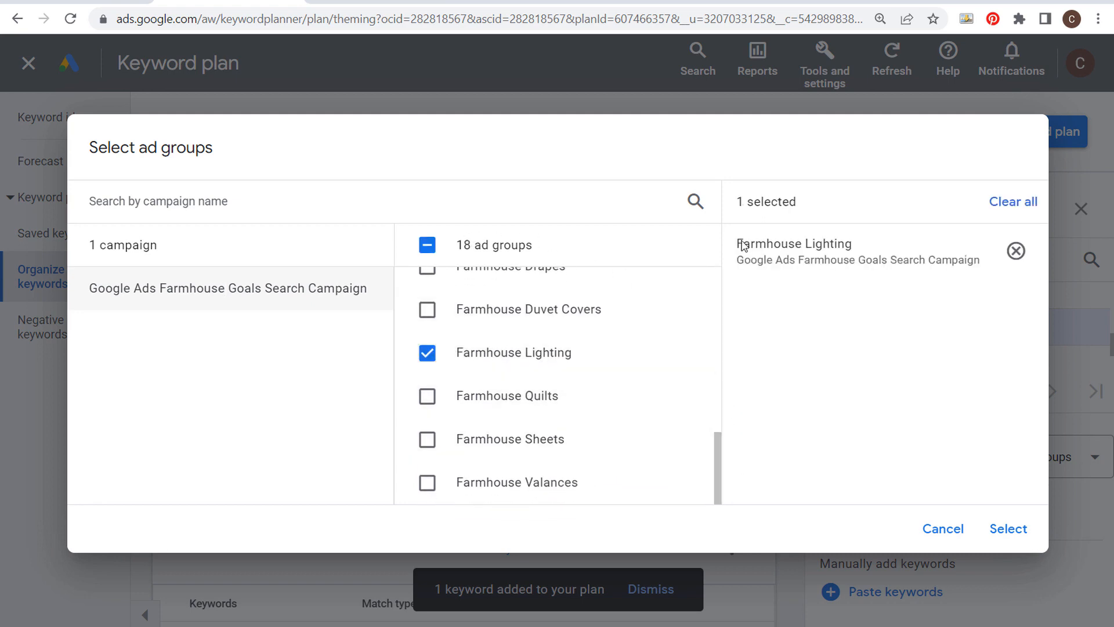
left_click(1010, 530)
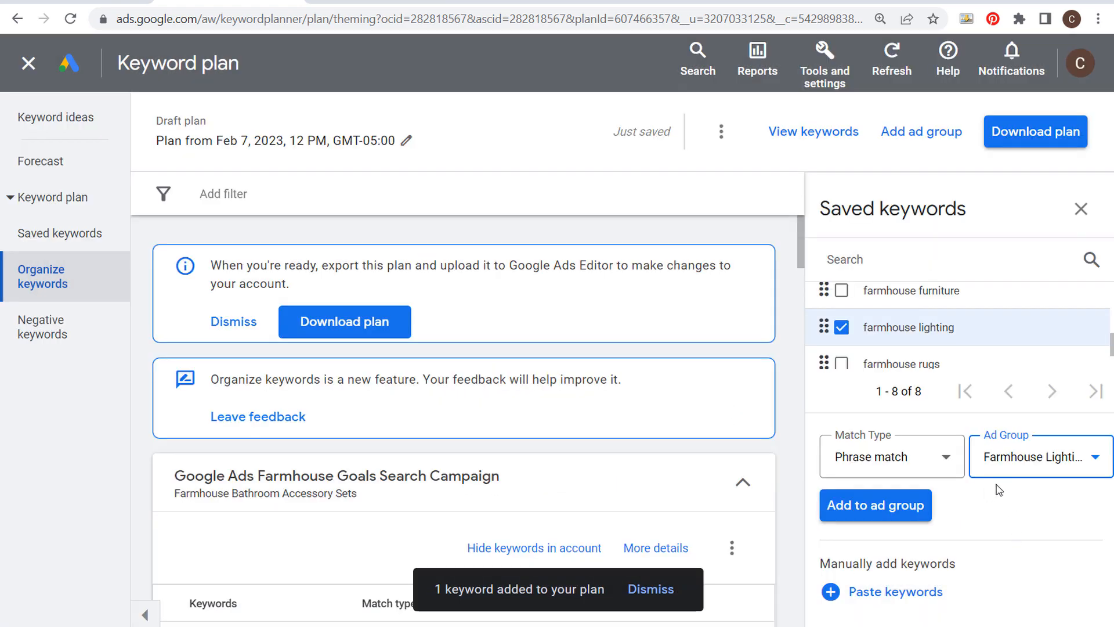
left_click(853, 519)
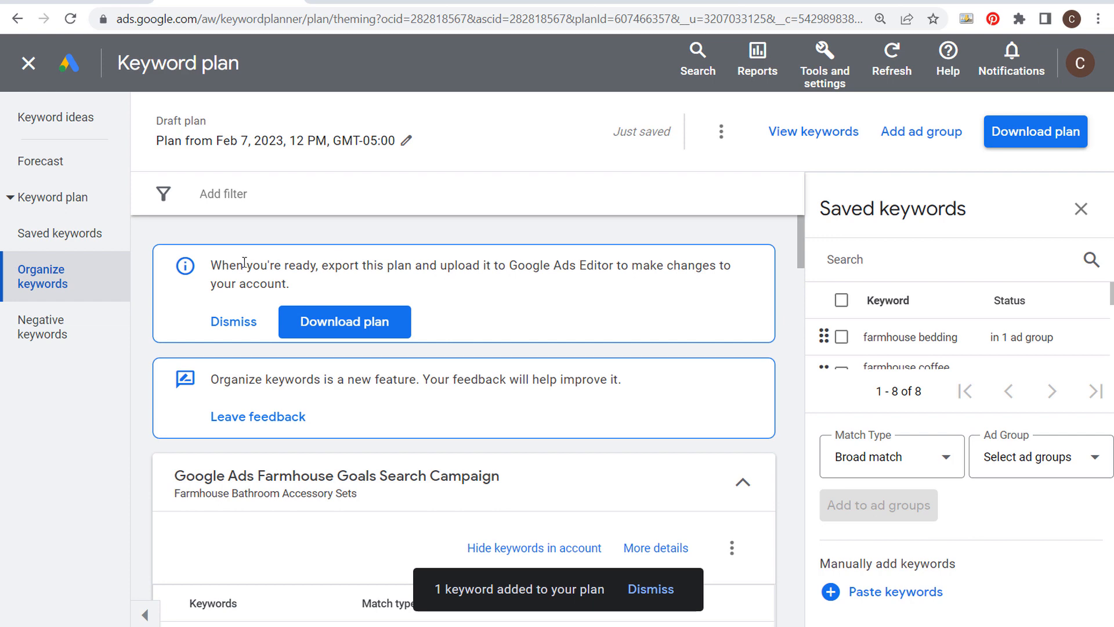
- Read the notice about exporting the plan and uploading it to Google Ads Editor
left_click_drag(220, 266, 616, 268)
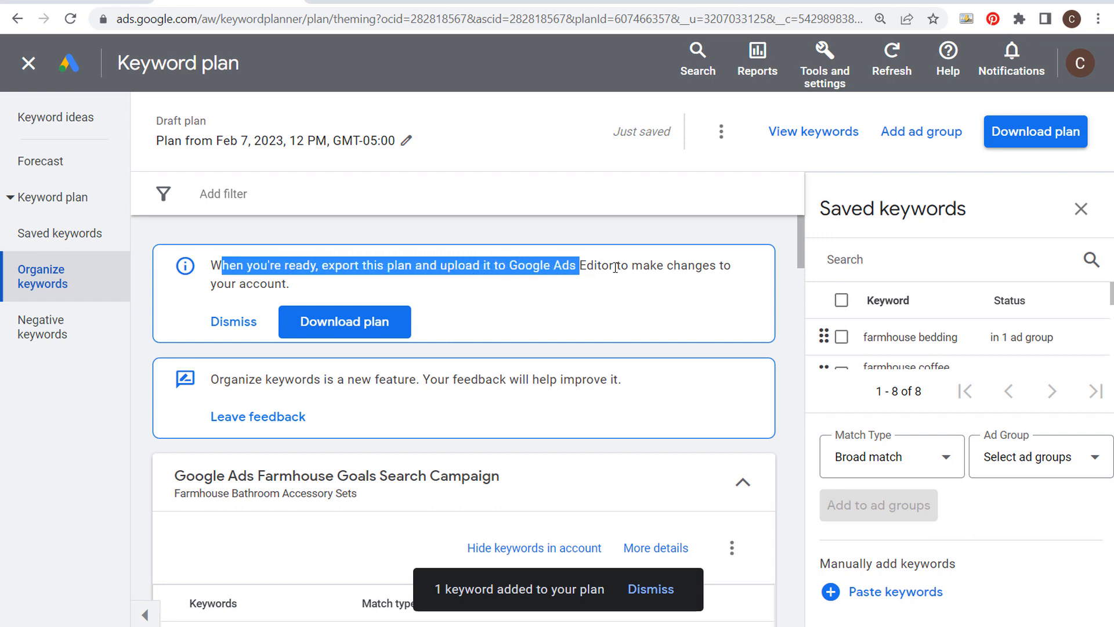
left_click(711, 266)
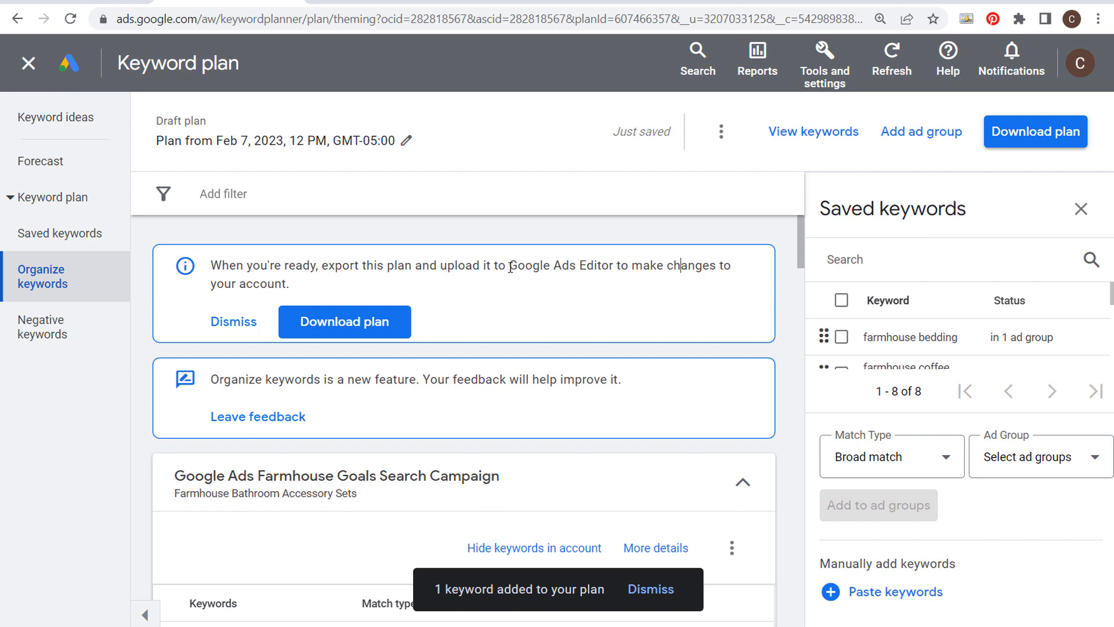
left_click_drag(510, 266, 615, 266)
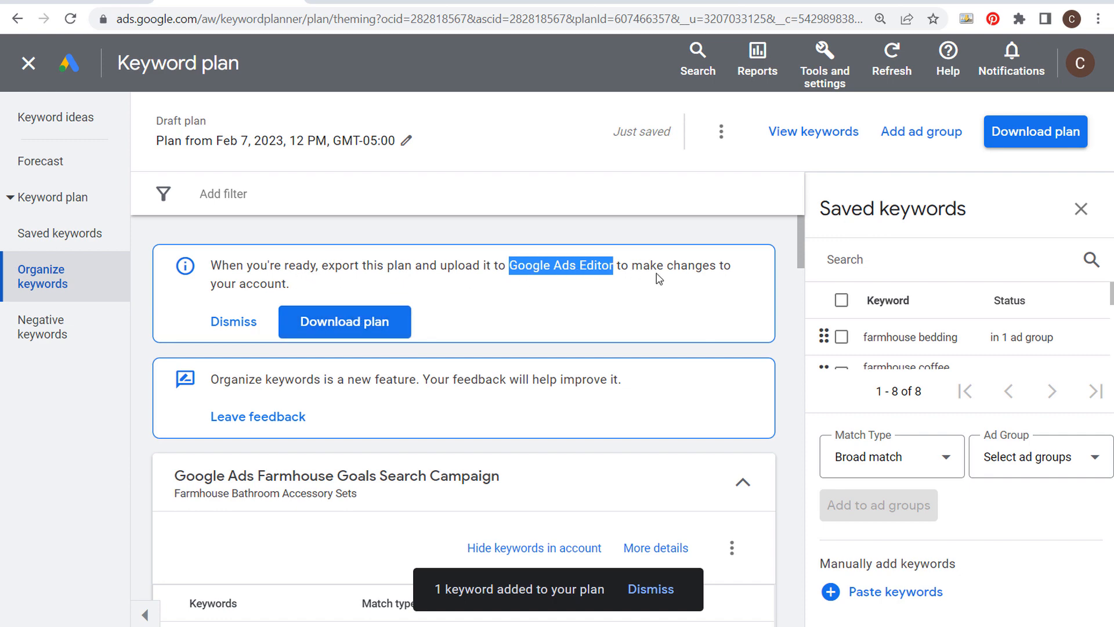
left_click(773, 229)
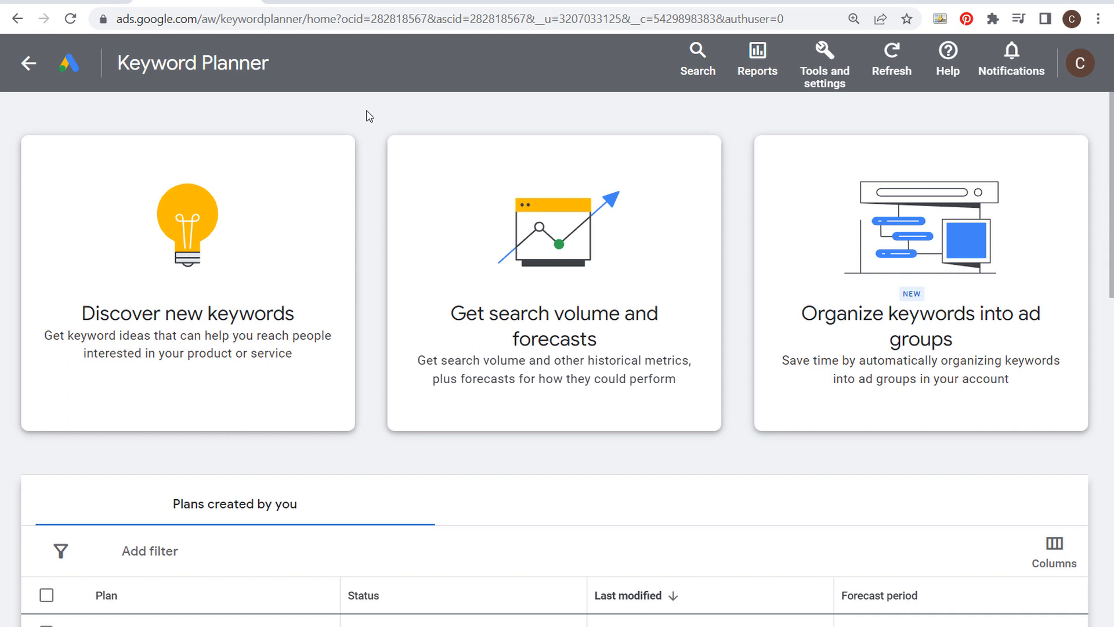
- Look up where Keyword Planner is listed among the account's planning tools, staying on the Keyword Planner home page
left_click(811, 86)
left_click(821, 330)
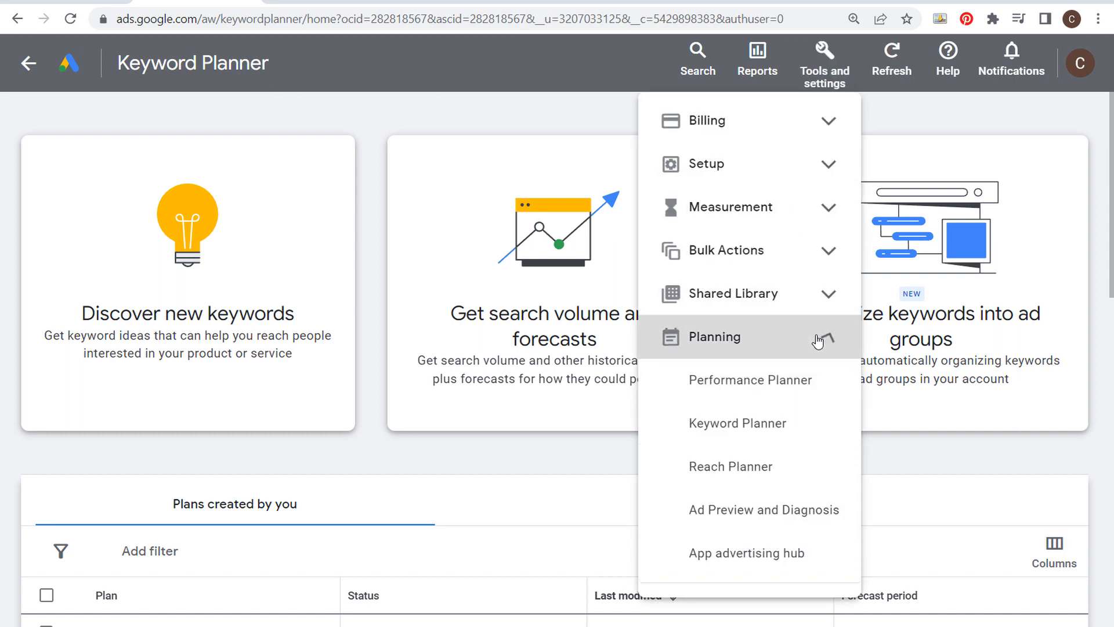
left_click_drag(828, 380, 801, 410)
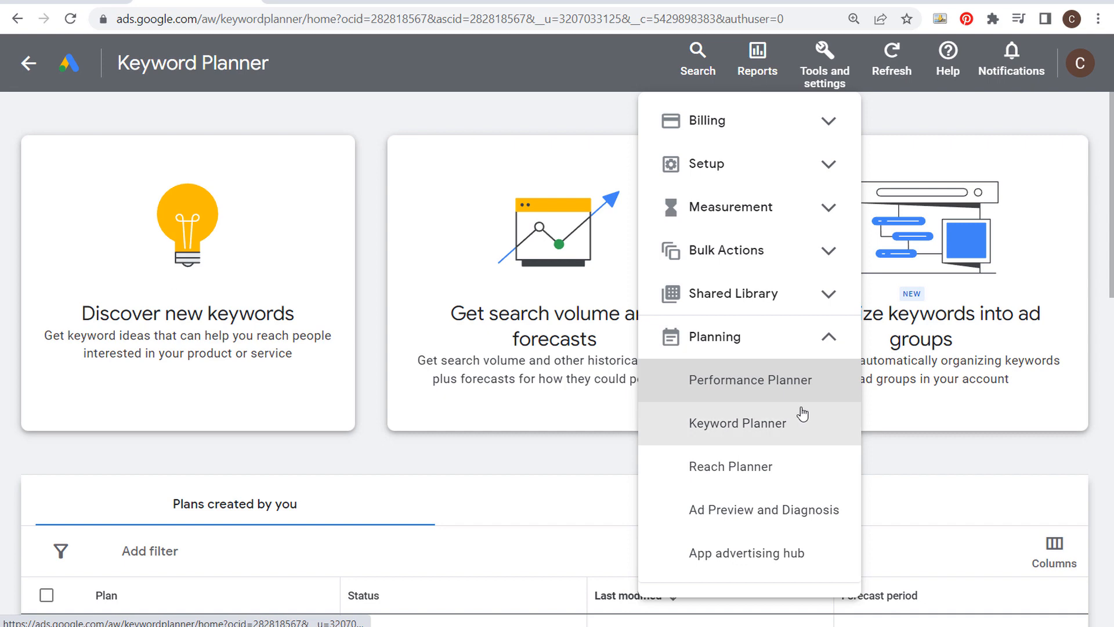
left_click(370, 125)
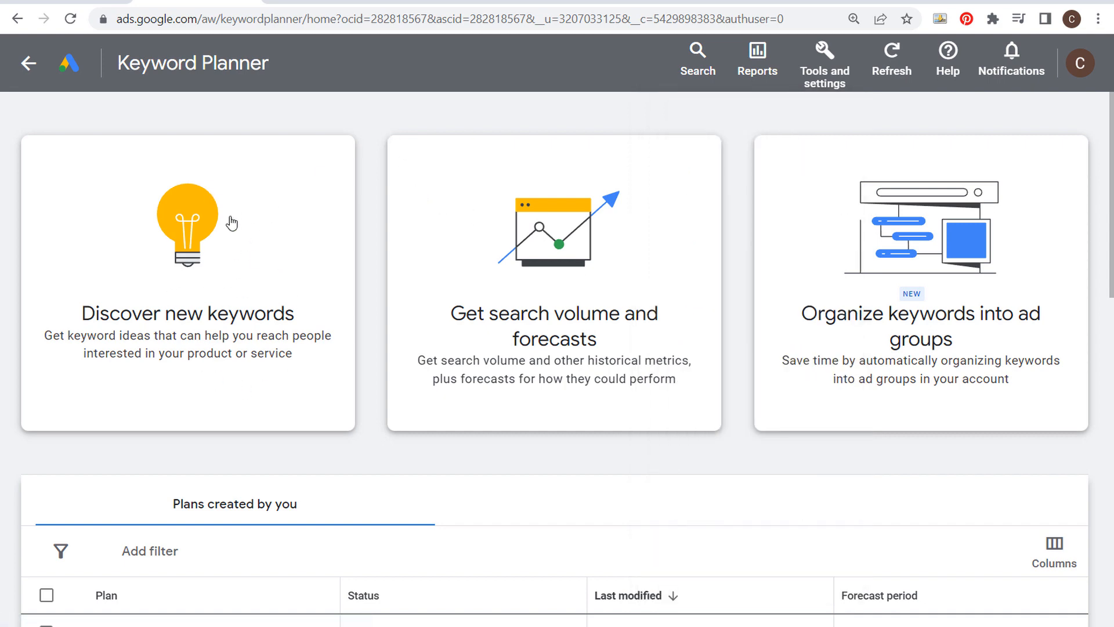